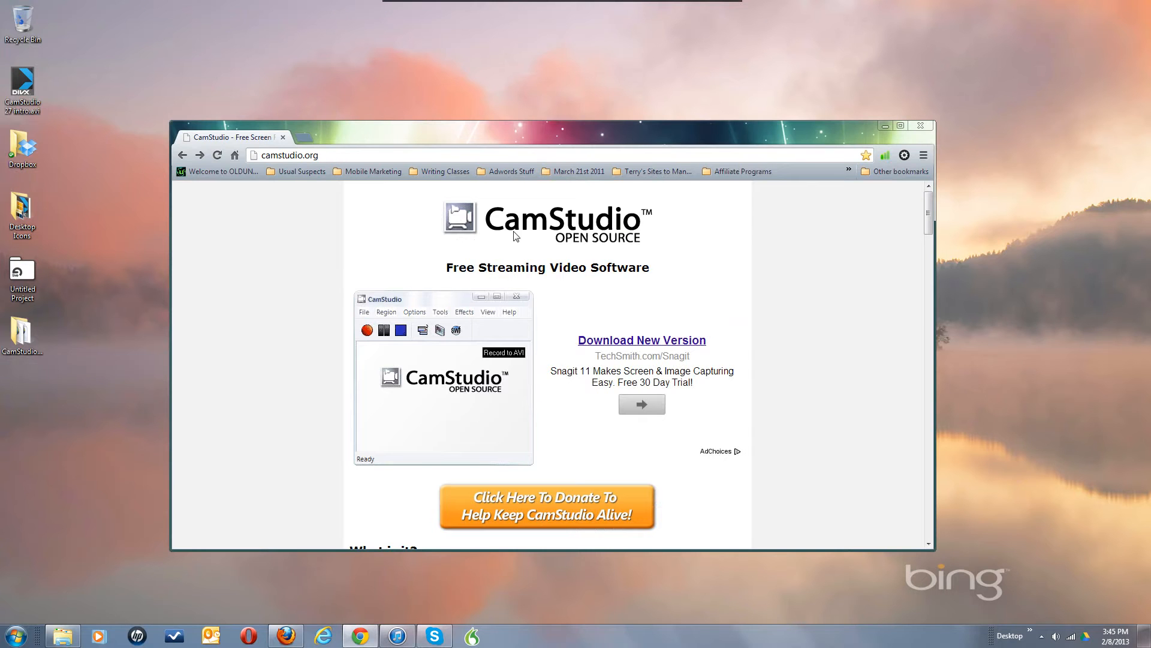
# Examine the CamStudio homepage from its feature description to the download links, including the optional Lossless Video Codec v1.5
pyautogui.scroll(-3, 693, 295)
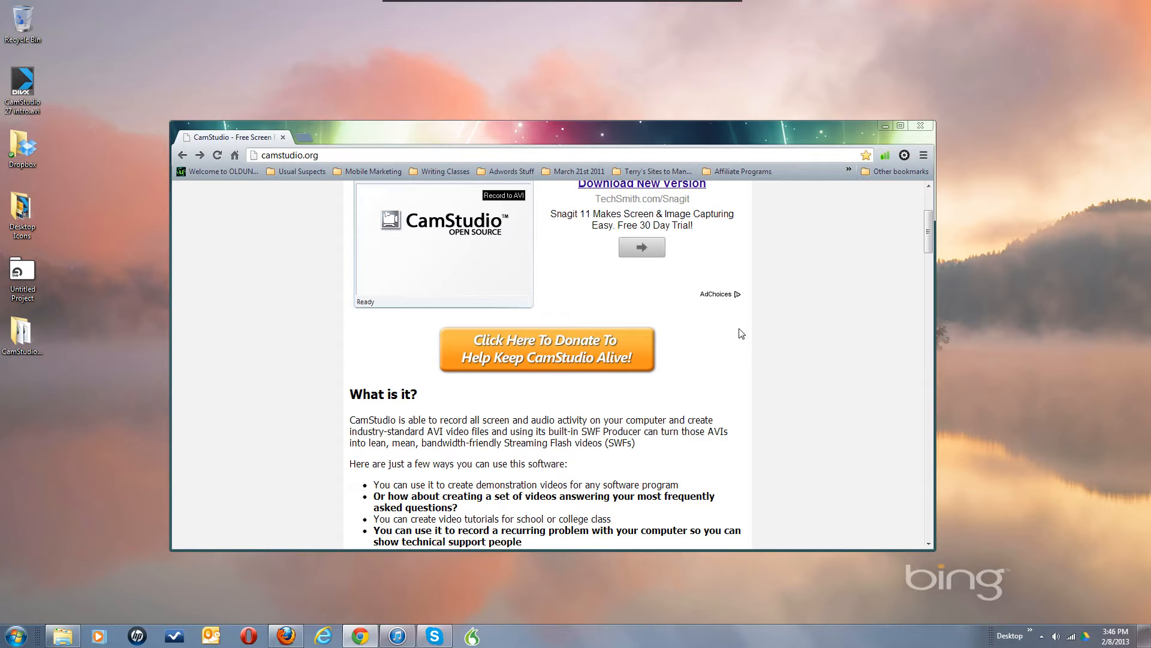
pyautogui.scroll(-2, 748, 351)
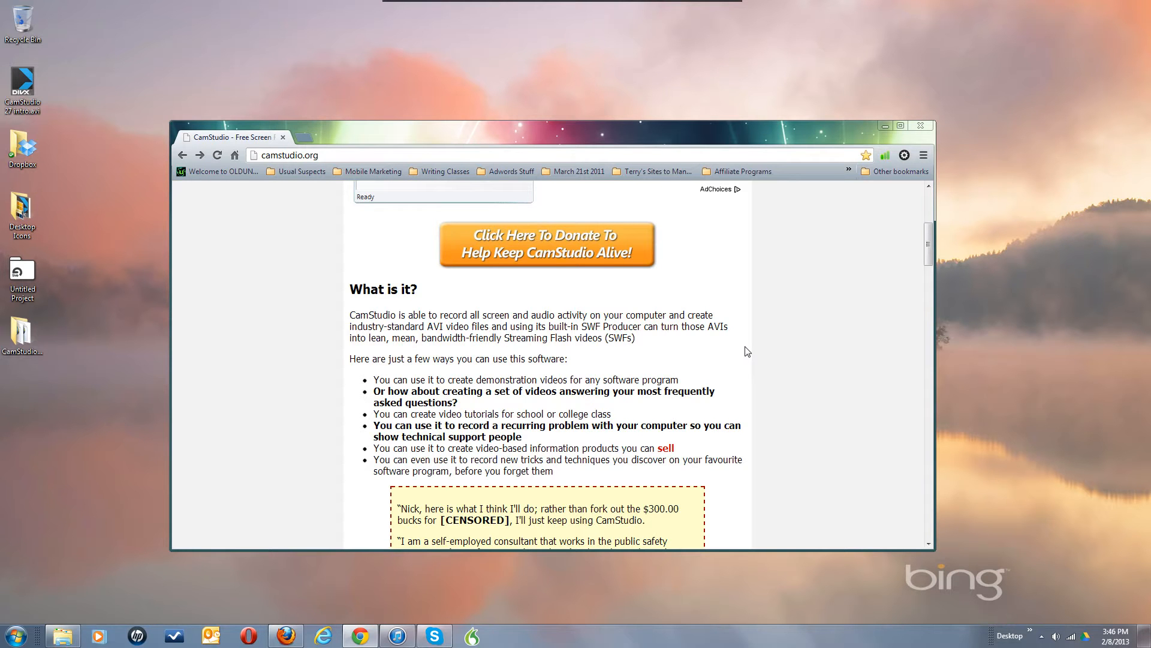
pyautogui.scroll(-5, 748, 352)
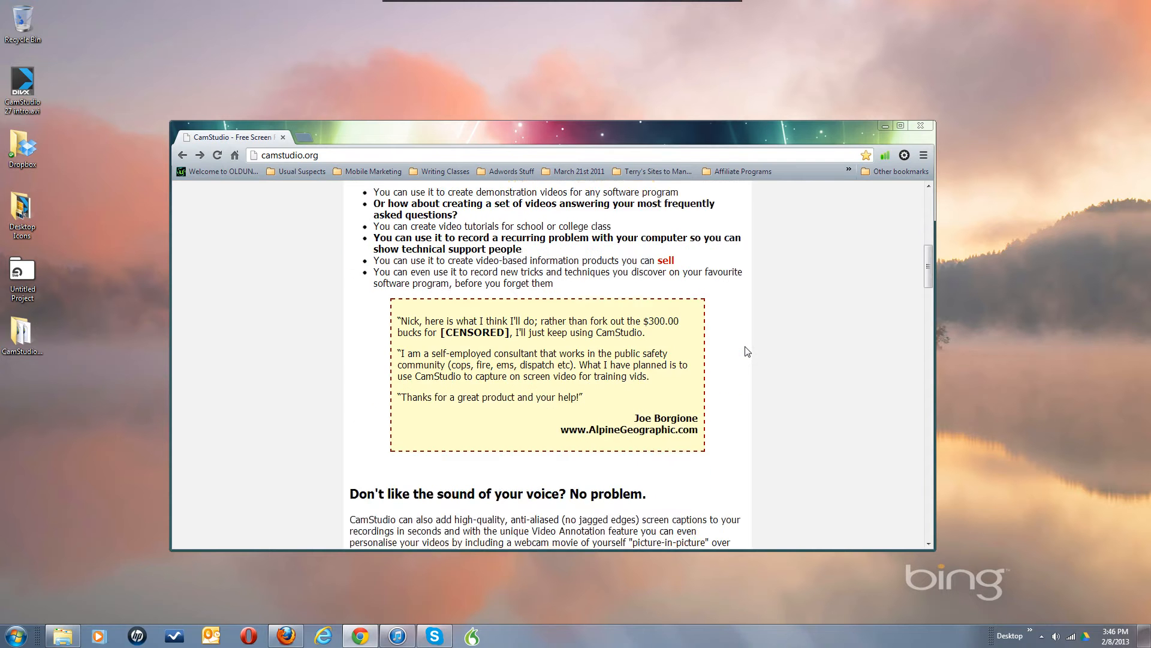
pyautogui.scroll(-5, 748, 351)
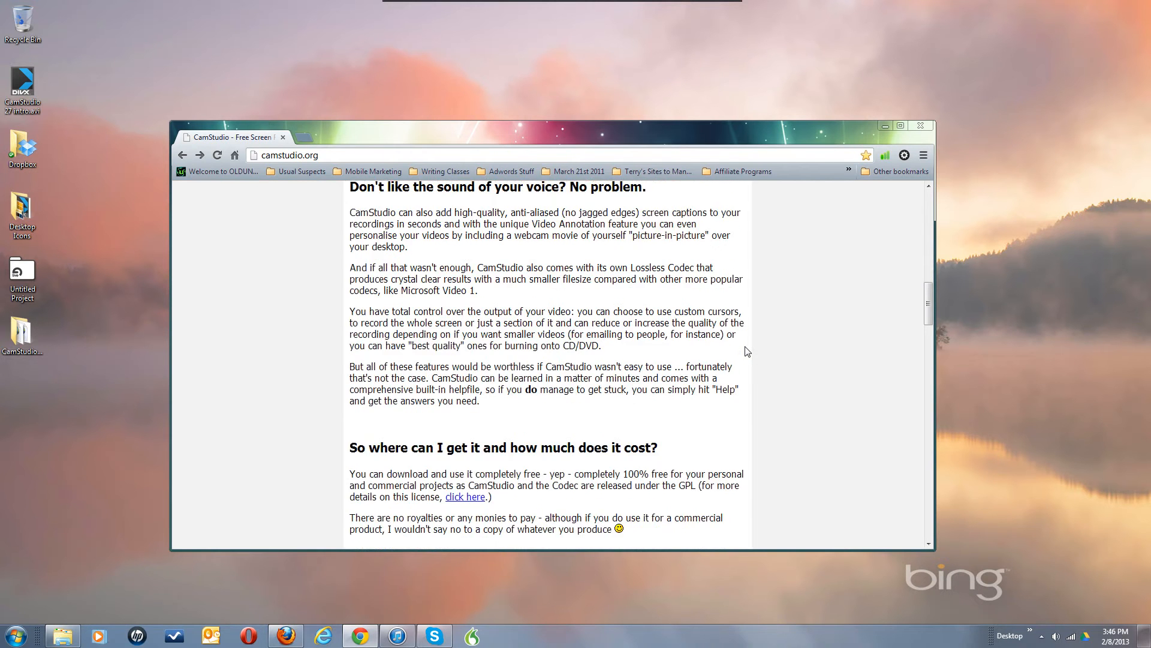
pyautogui.scroll(-4, 748, 351)
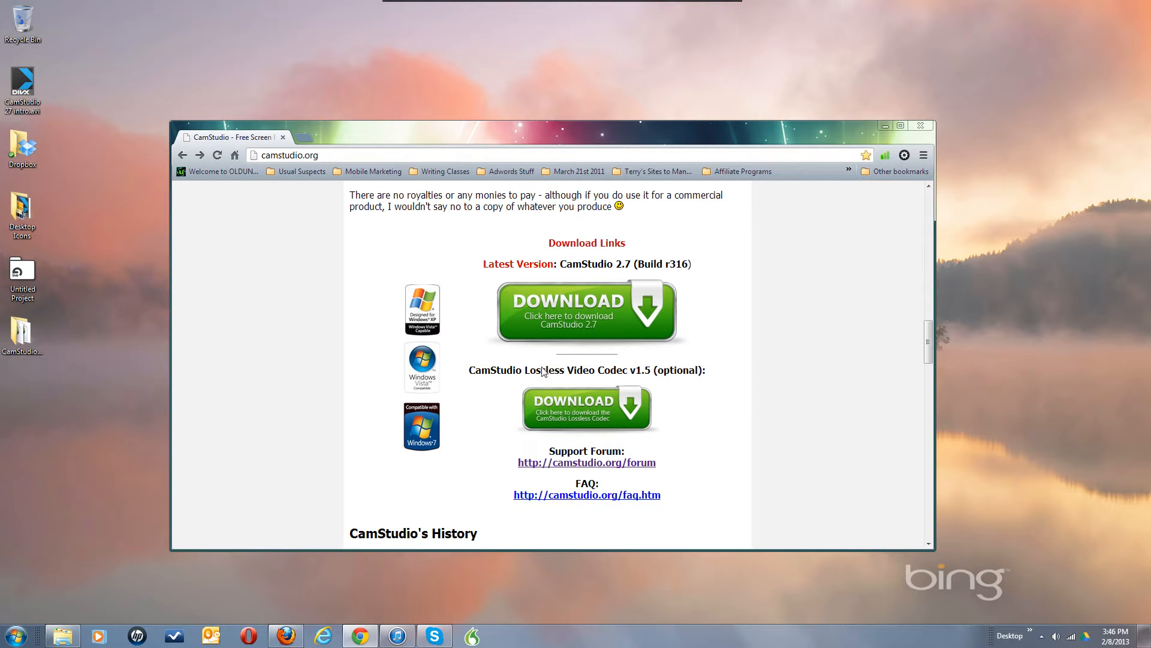
pyautogui.doubleClick(600, 370)
pyautogui.tripleClick(599, 368)
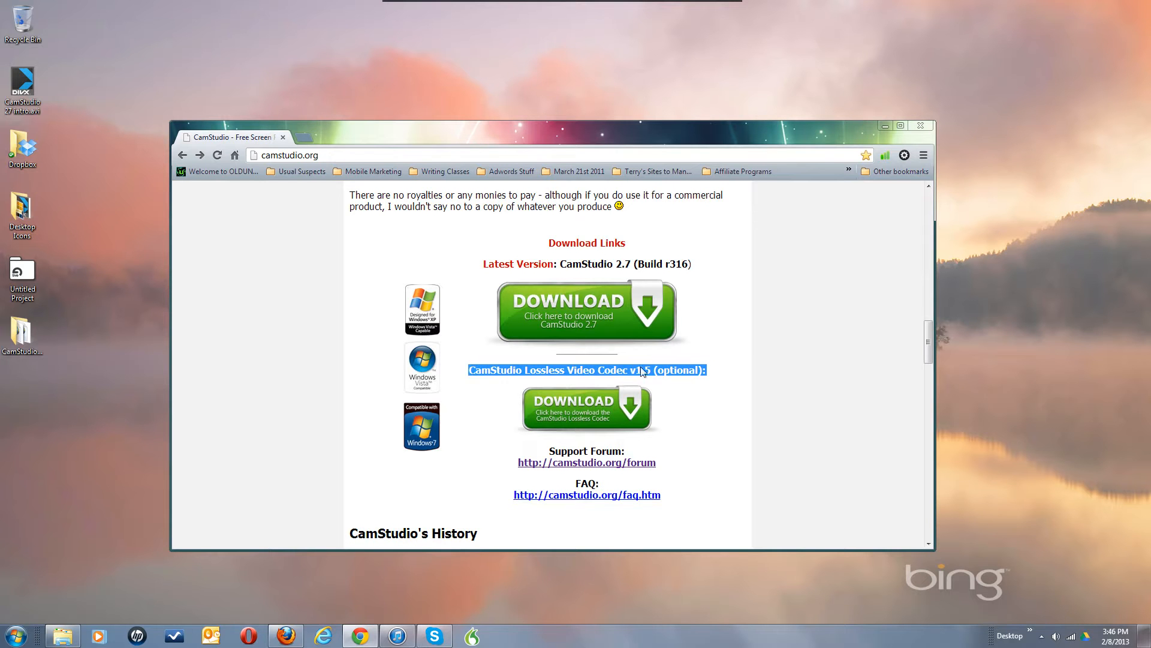
pyautogui.click(789, 370)
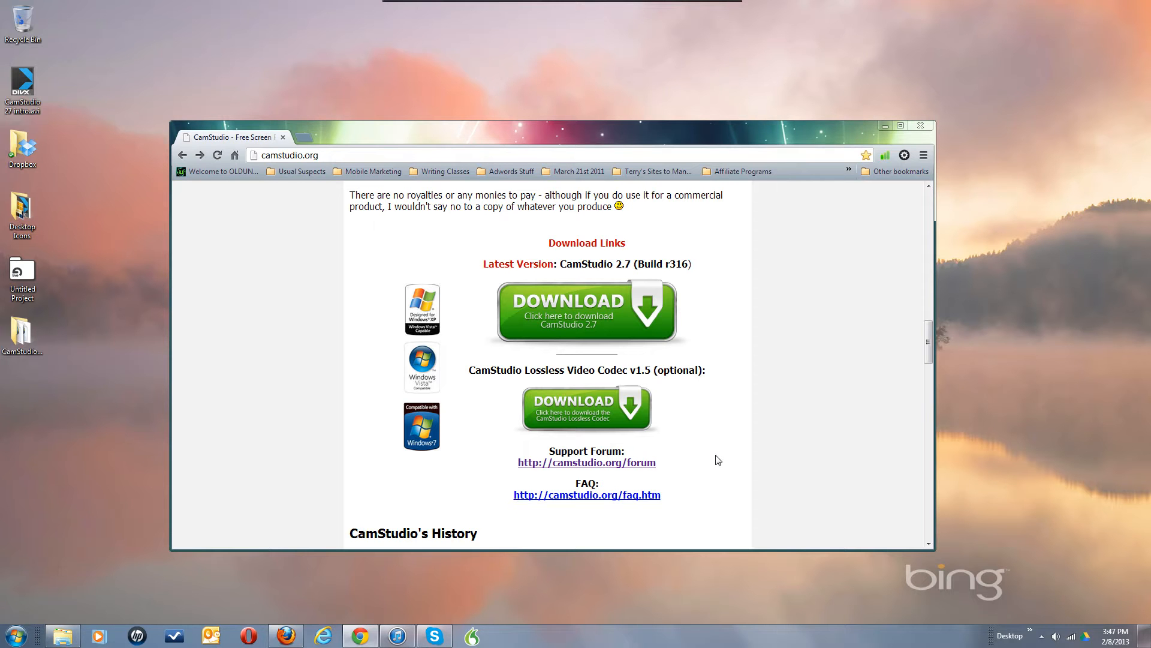
# Download the CamStudio 2.7 installer from the download links and run it, allowing it past the security warning
pyautogui.scroll(1, 754, 433)
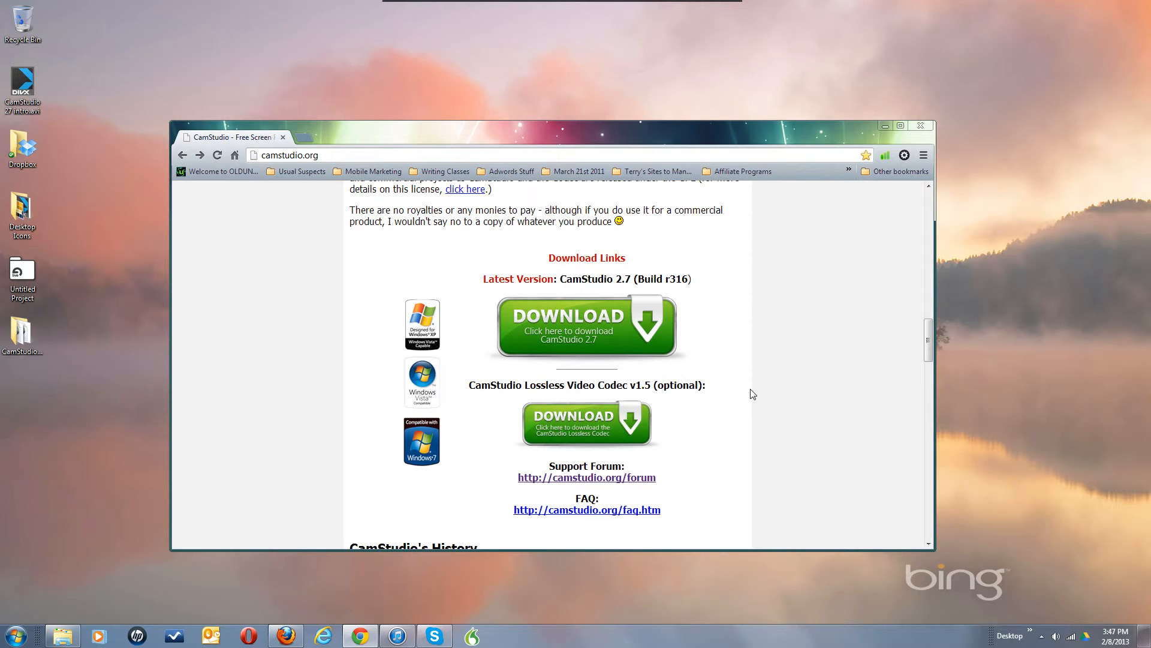
pyautogui.scroll(1, 753, 394)
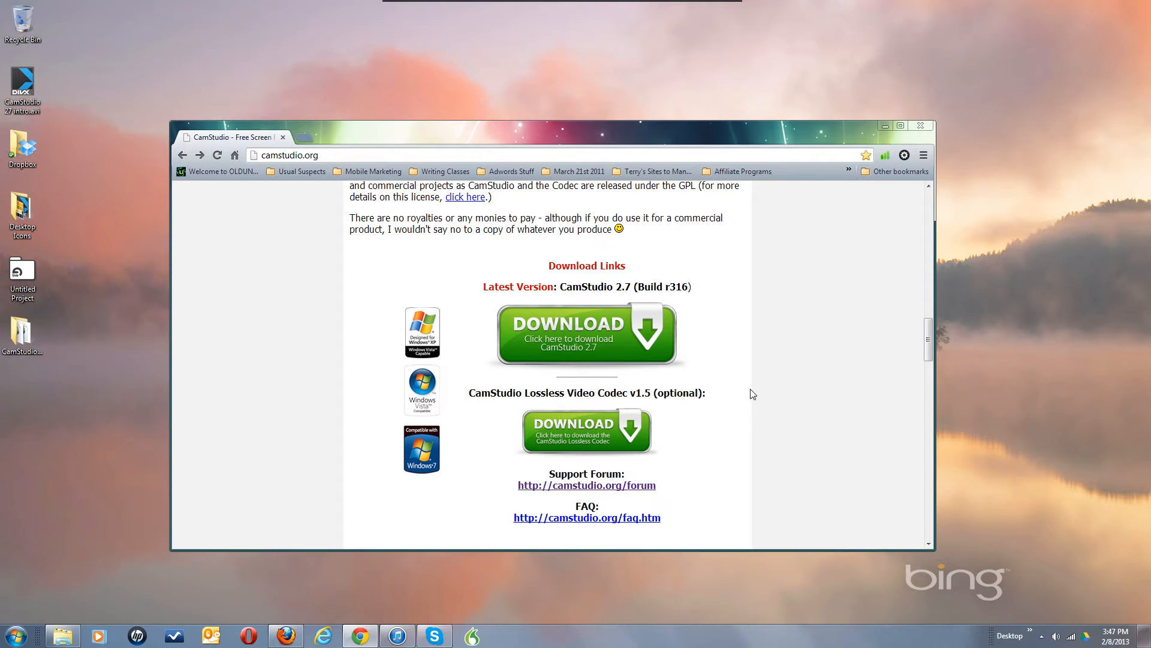
pyautogui.click(647, 330)
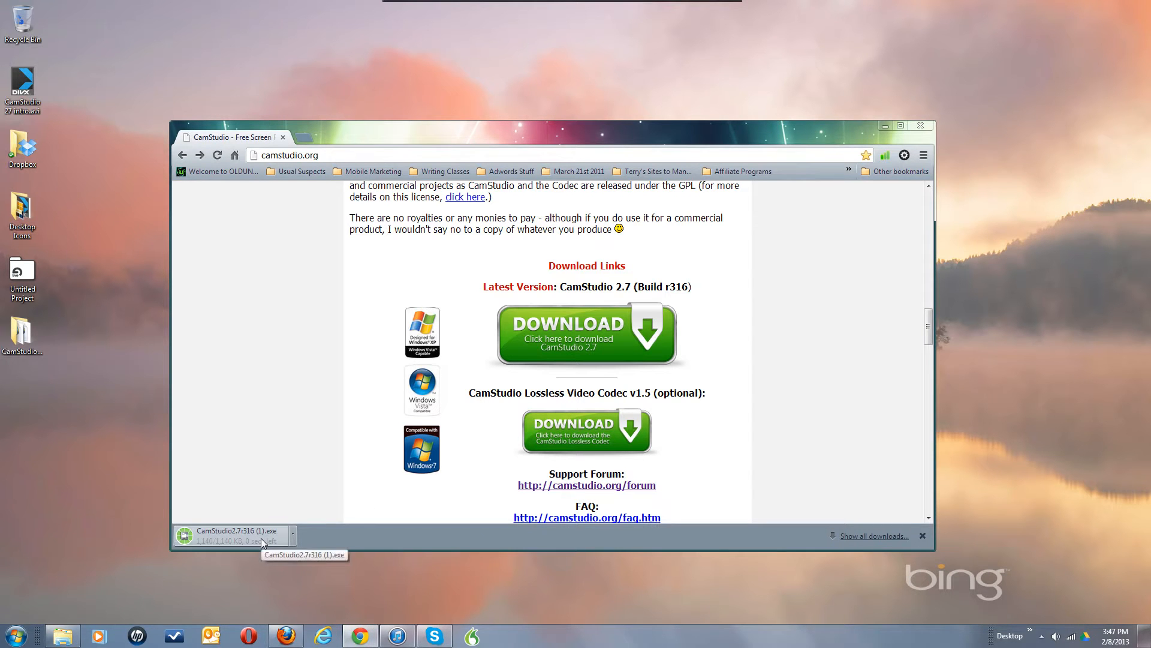
pyautogui.click(233, 538)
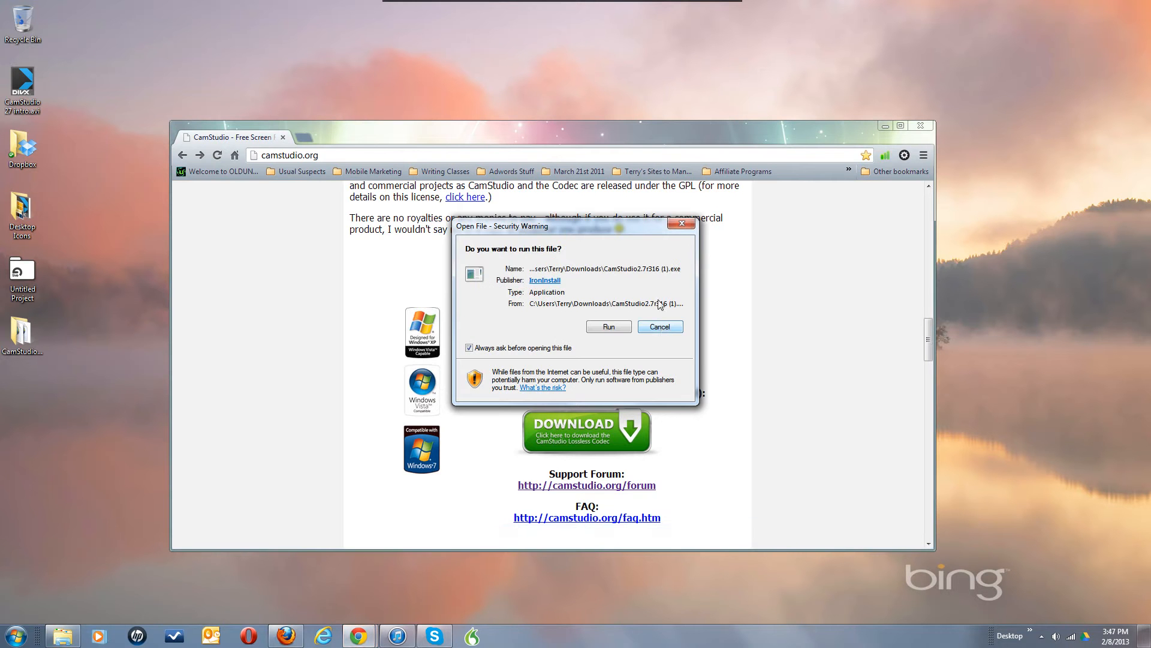
pyautogui.click(604, 324)
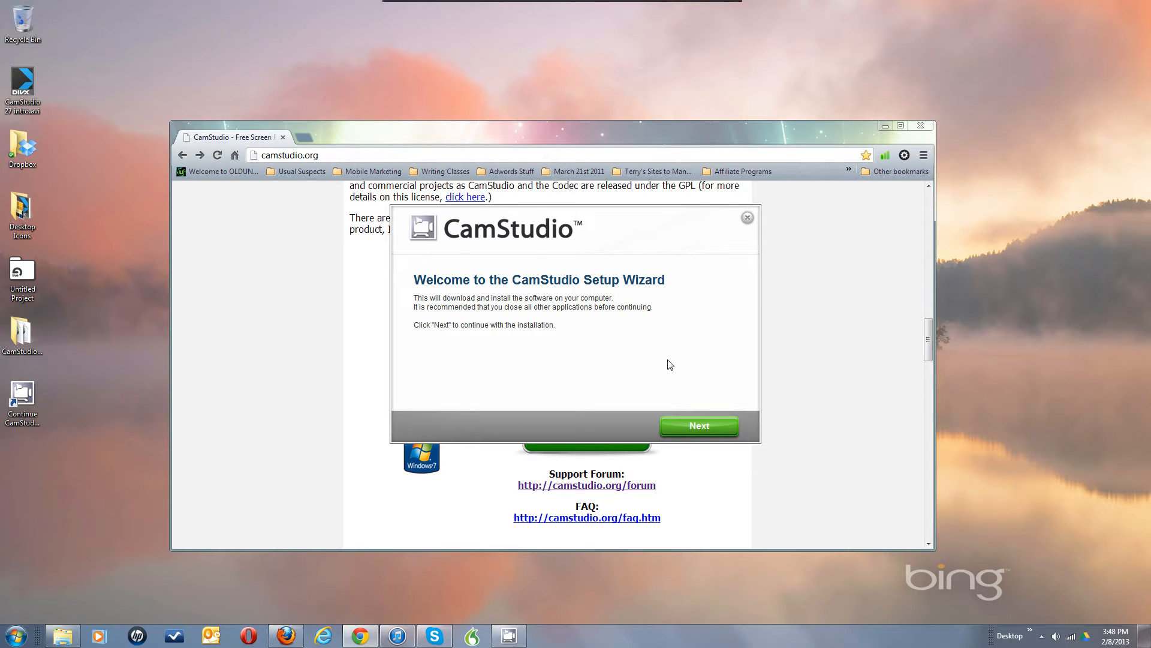
# Go through the CamStudio setup wizard's welcome and licence pages and decline the Dealply coupon app offer to start the installation
pyautogui.click(699, 425)
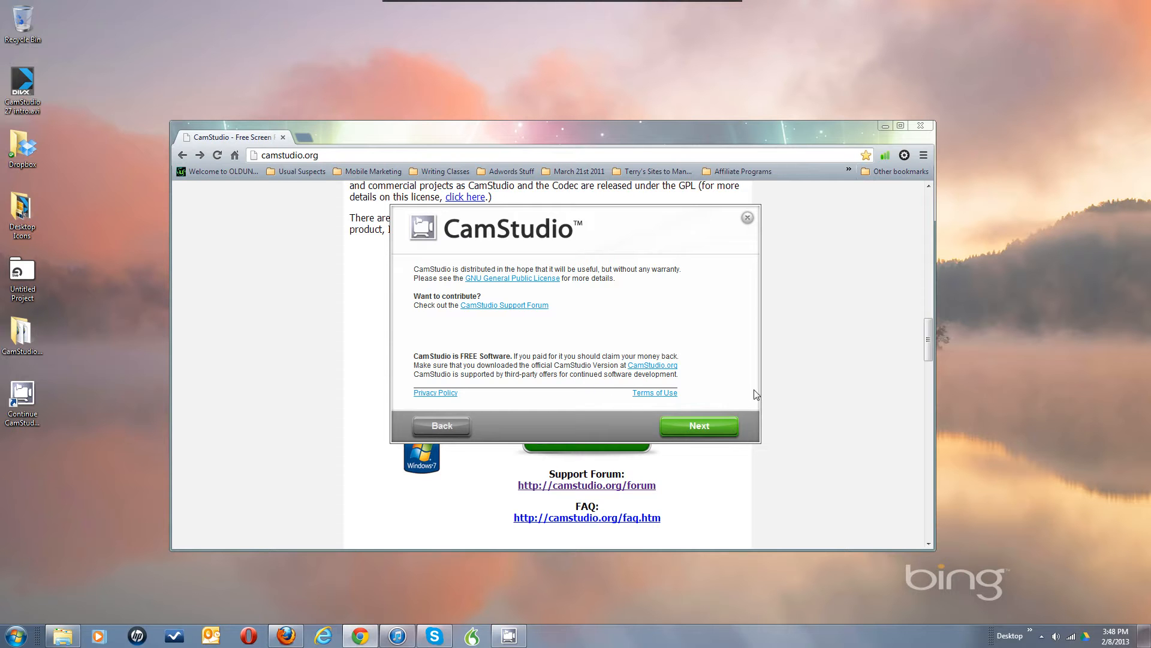
pyautogui.click(700, 426)
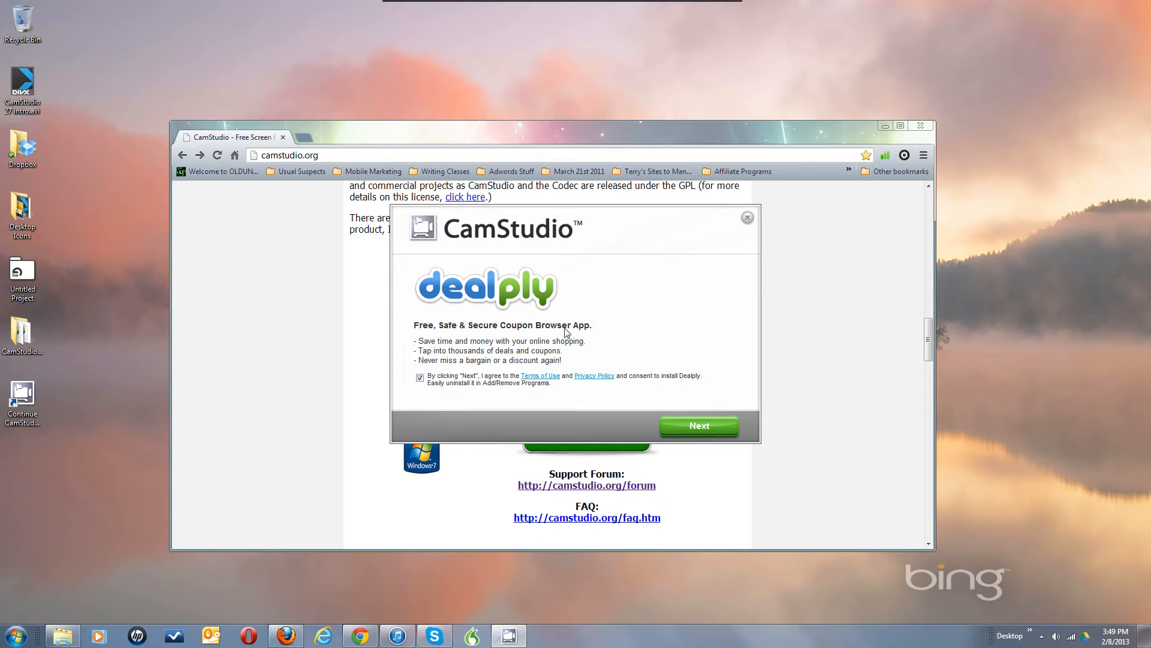
pyautogui.click(420, 378)
pyautogui.click(697, 427)
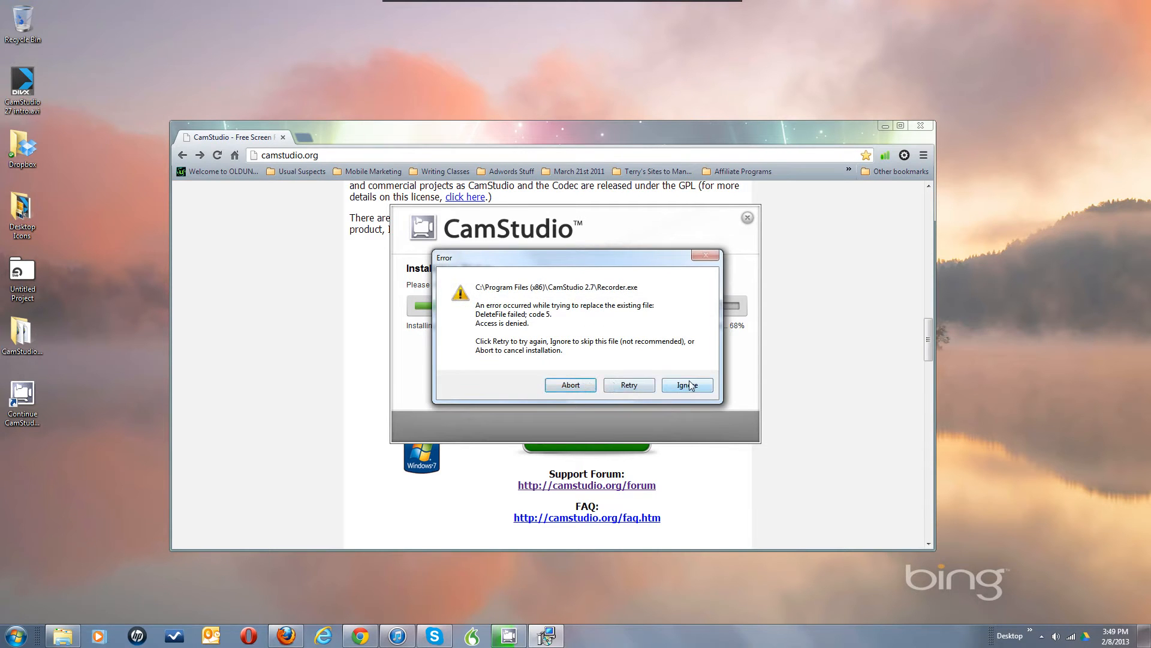
# Ignore the file replacement errors for Recorder.exe and CamHook.dll, and finish the installation with launching the application on exit turned off
pyautogui.click(689, 385)
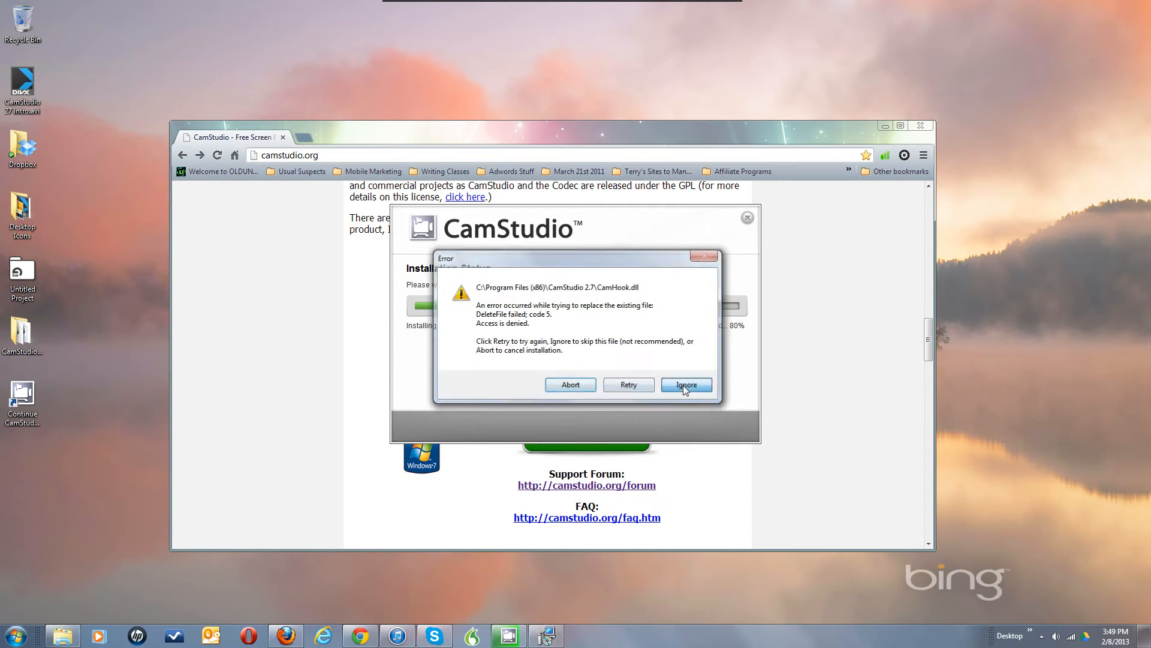
pyautogui.click(686, 387)
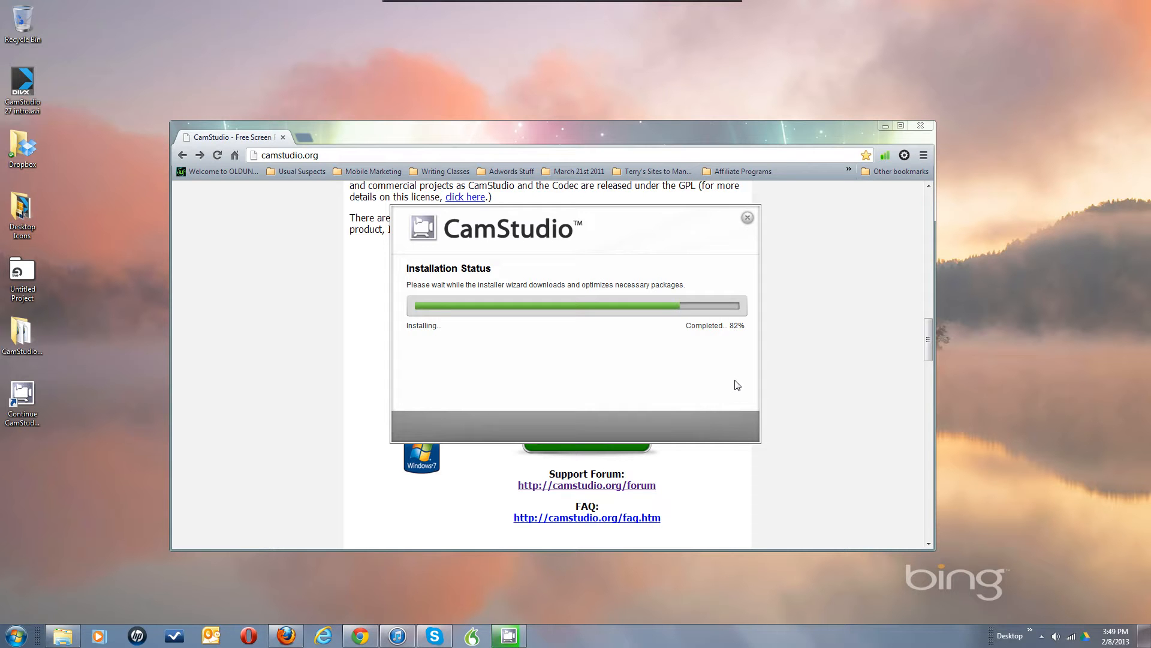
pyautogui.click(676, 389)
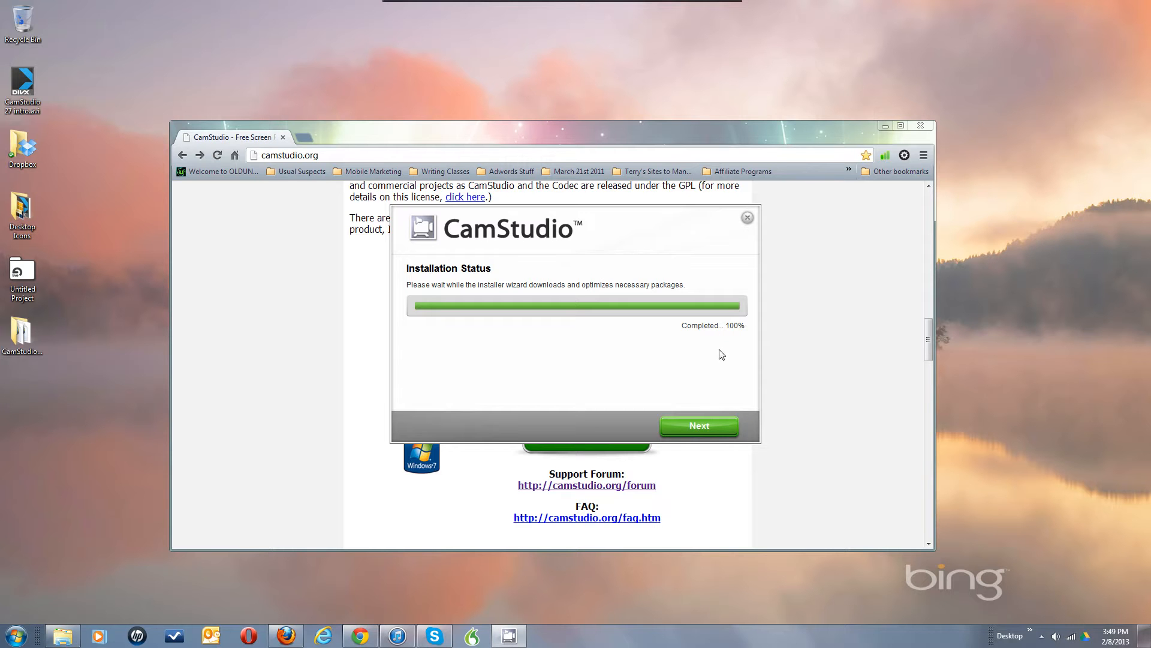
pyautogui.click(699, 425)
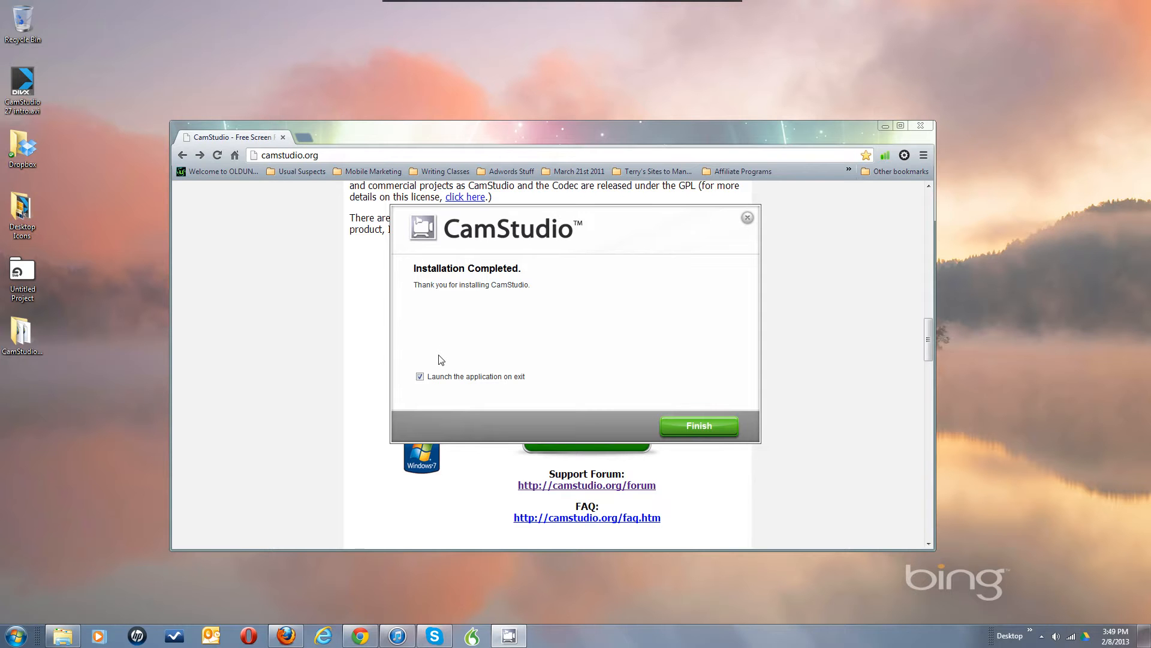
pyautogui.click(420, 377)
pyautogui.click(700, 426)
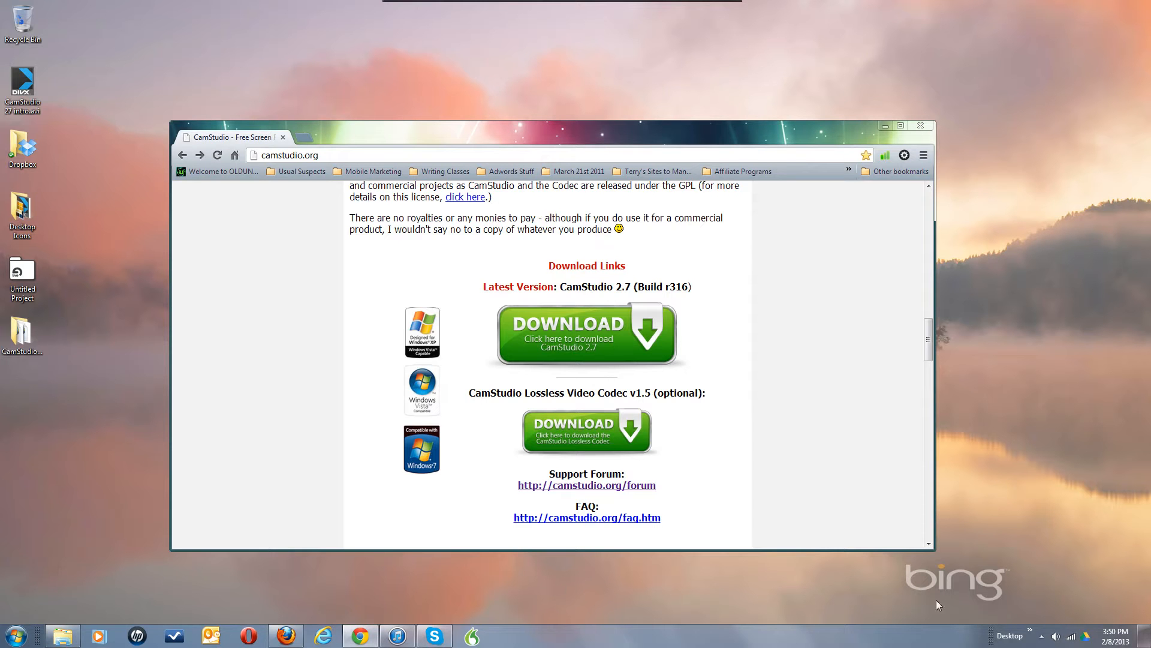
# Bring up the CamStudio recorder already running in the background and check its version and build in the About information
pyautogui.click(1042, 635)
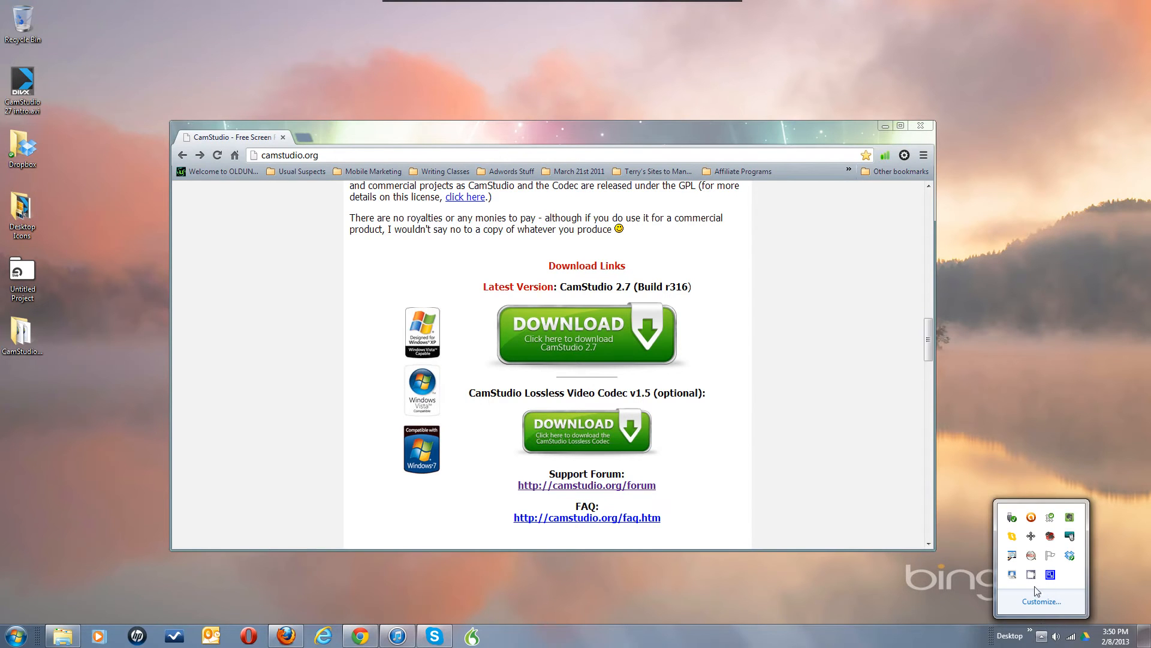
pyautogui.click(1032, 574)
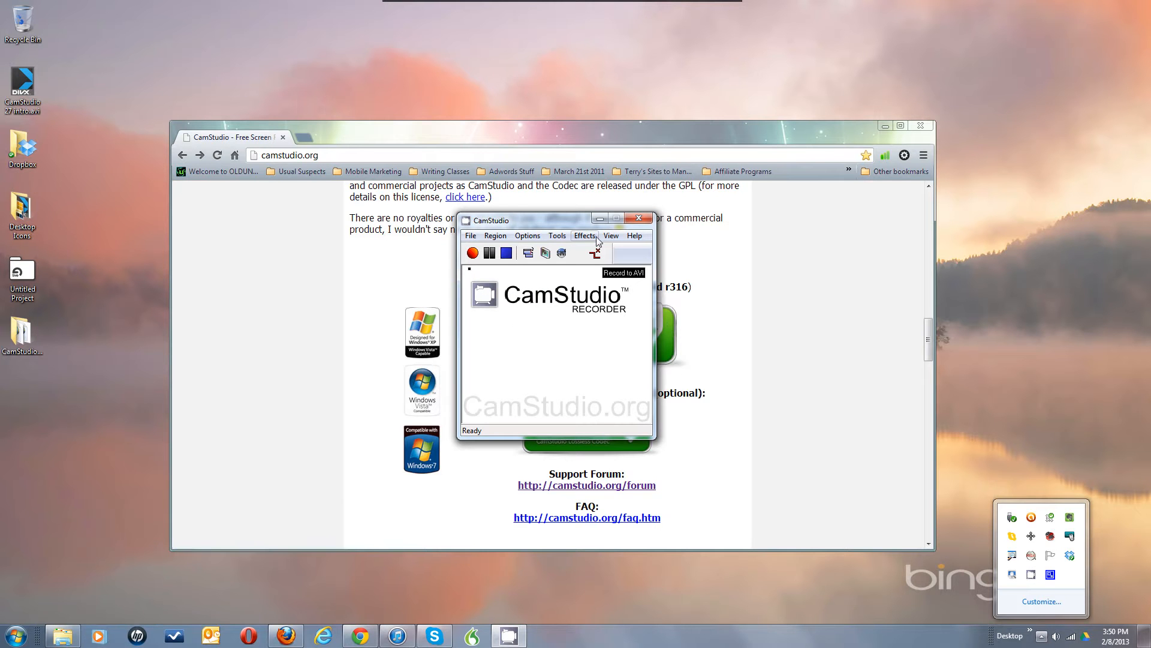
pyautogui.click(636, 236)
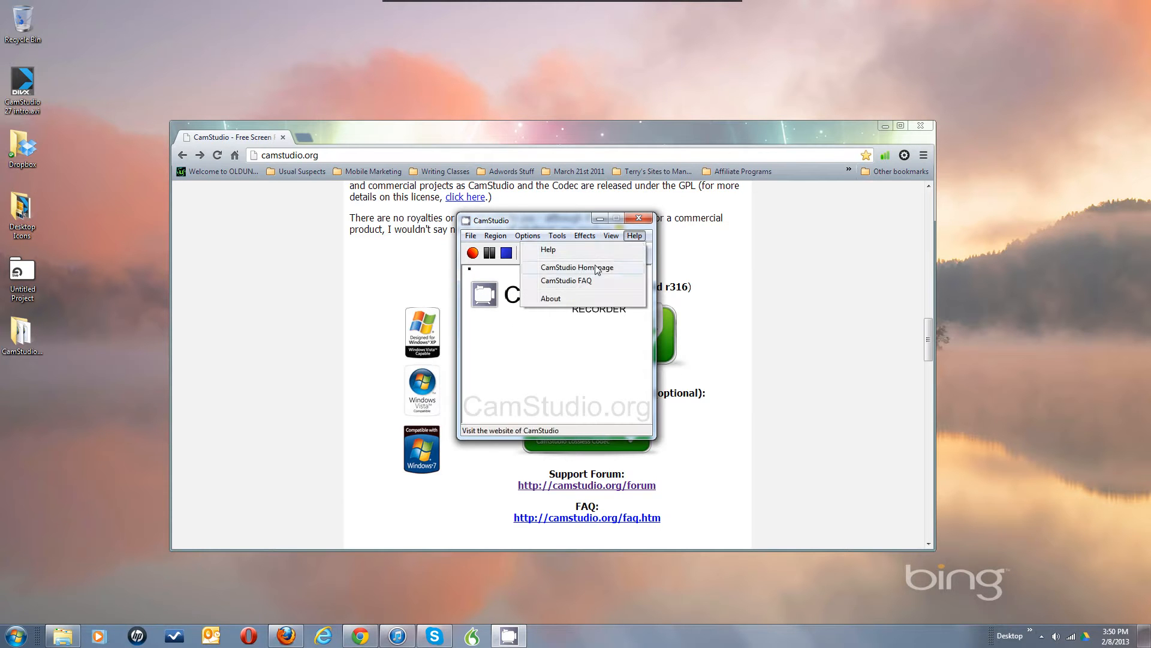
pyautogui.click(561, 299)
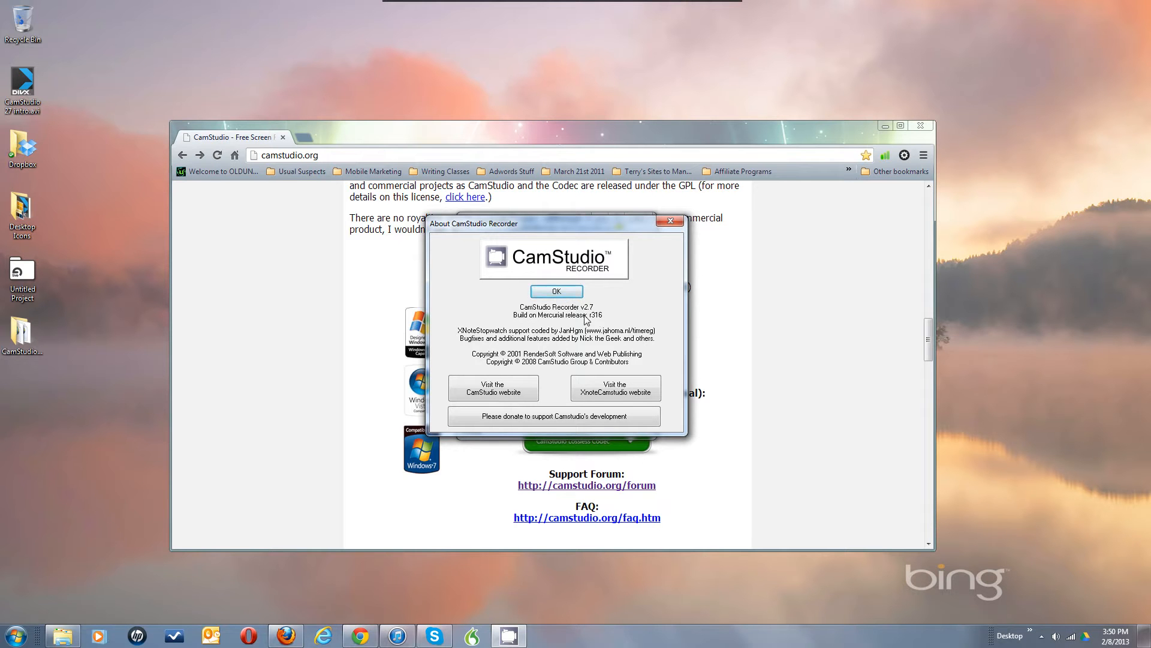
pyautogui.click(557, 295)
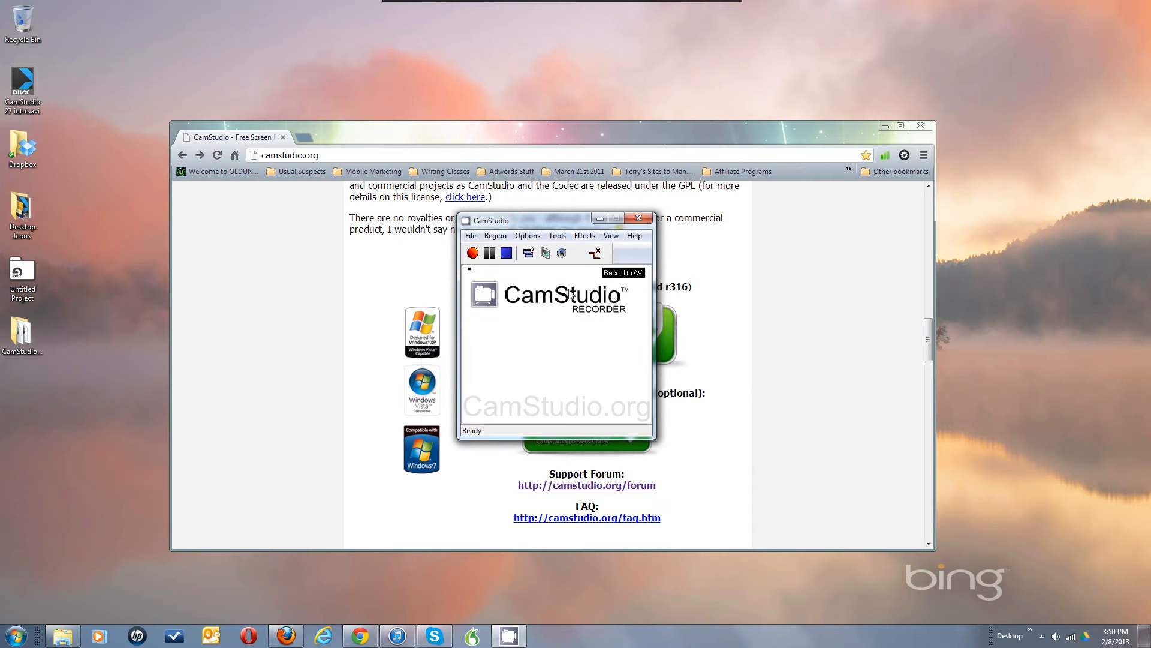
# View the online CamStudio FAQ from the recorder's help options, and minimize the Firefox window to return to the recorder
pyautogui.click(635, 236)
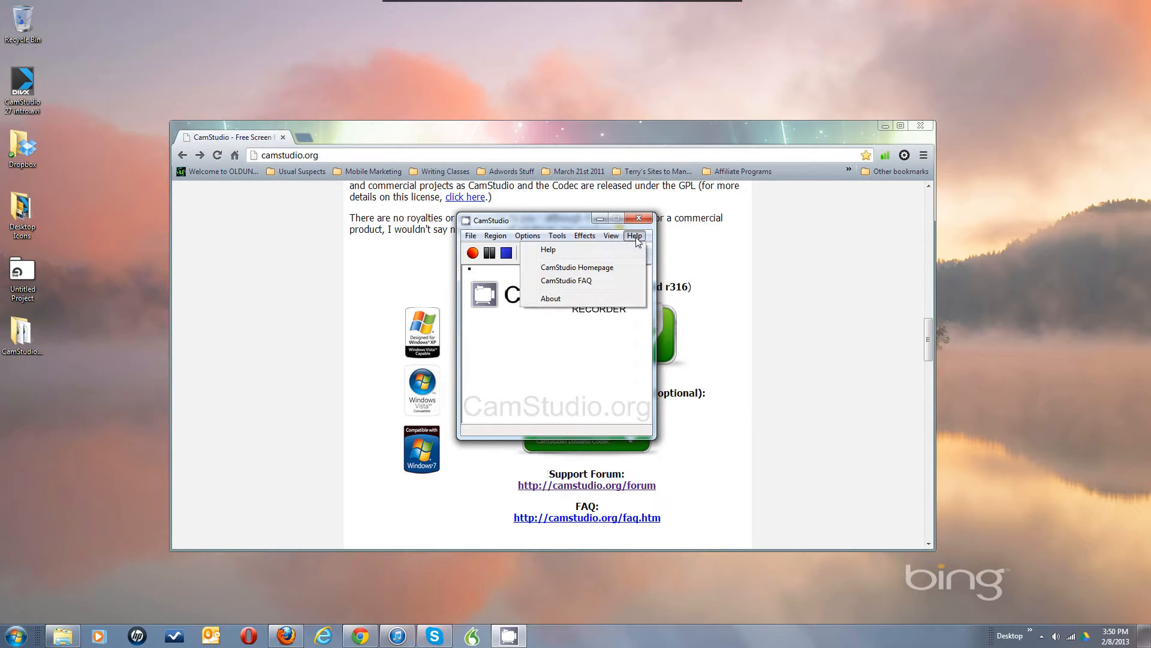
pyautogui.click(591, 283)
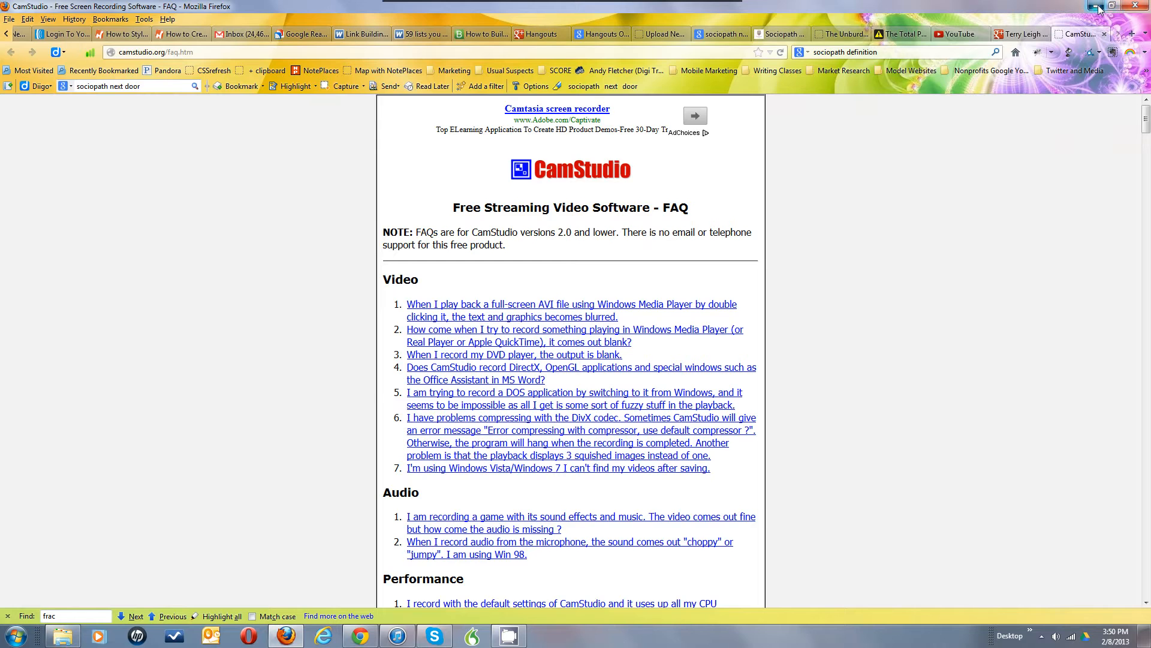
pyautogui.click(1098, 5)
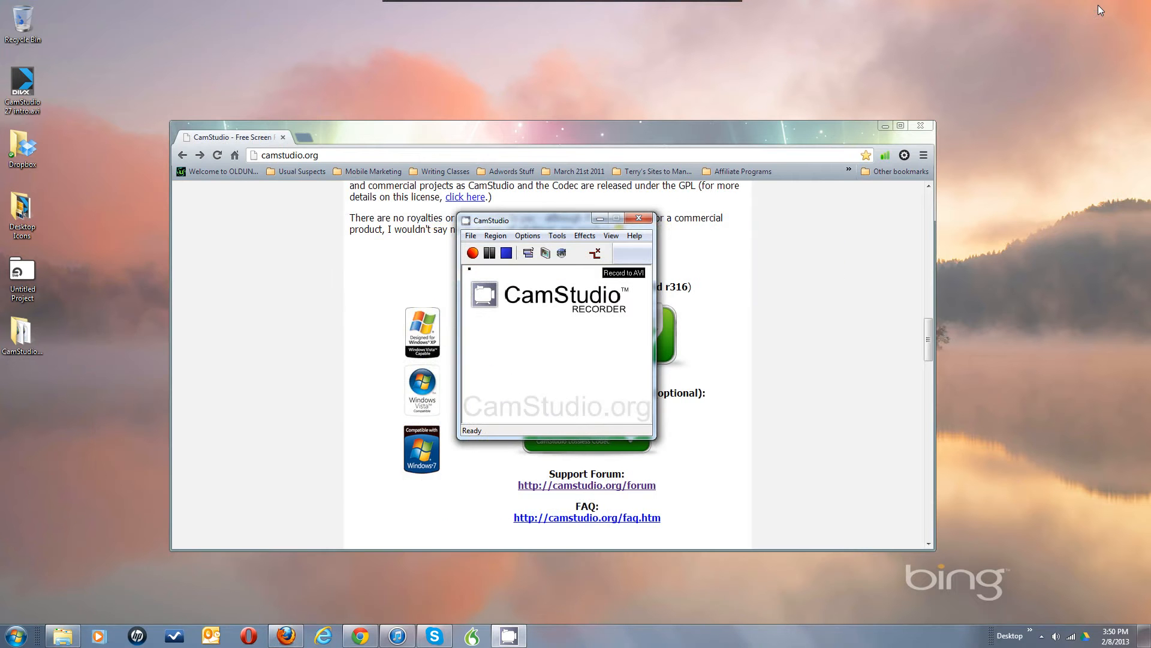
# Try to open CamStudio's built-in help from the recorder
pyautogui.click(634, 235)
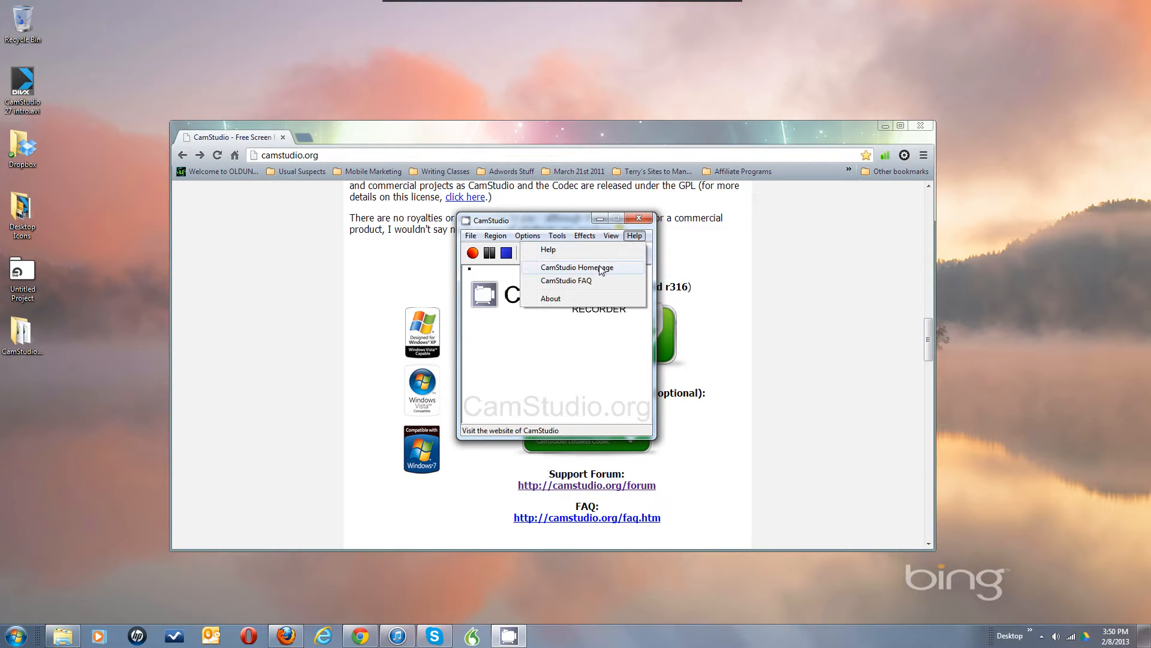
pyautogui.click(567, 342)
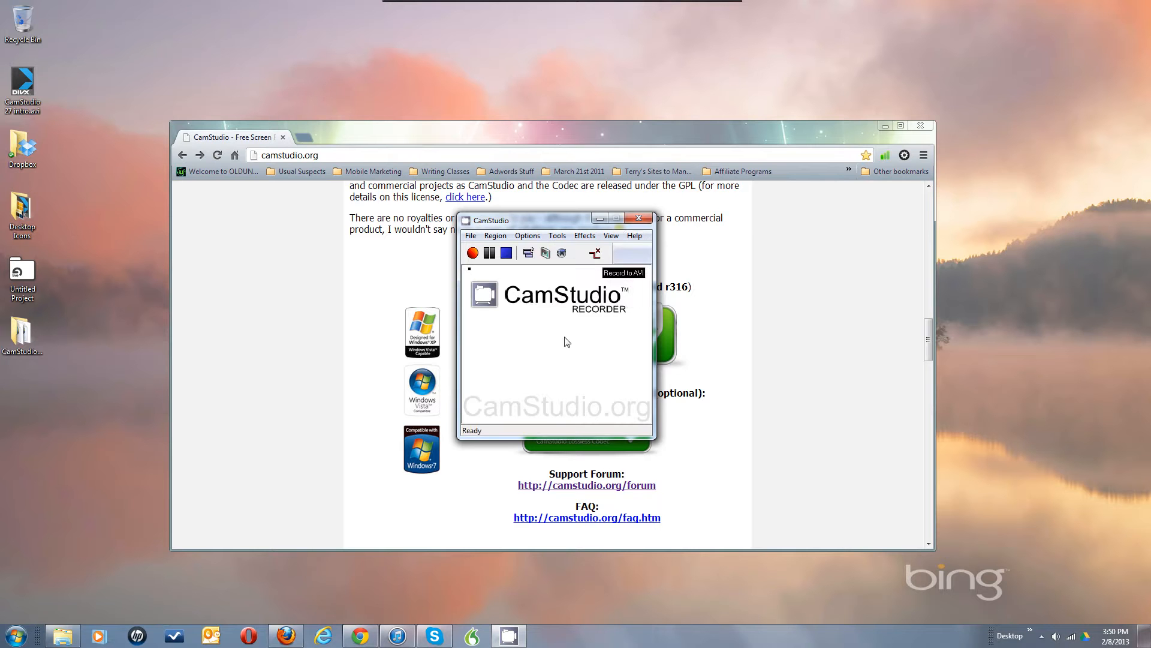
pyautogui.click(634, 236)
pyautogui.click(596, 256)
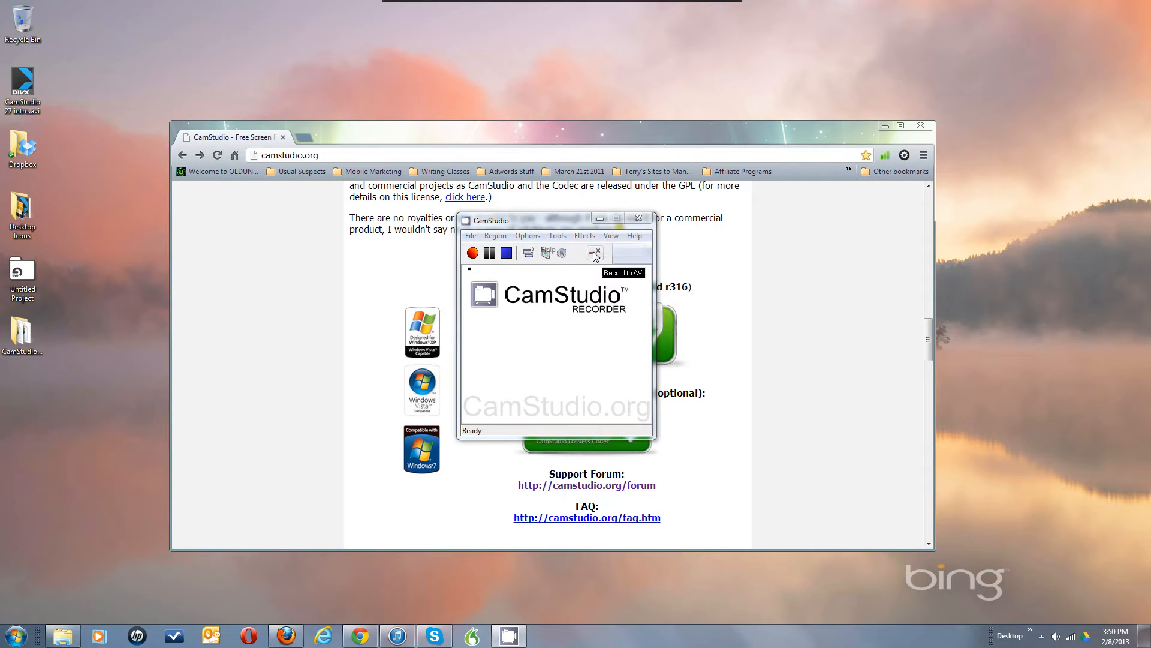
pyautogui.click(576, 349)
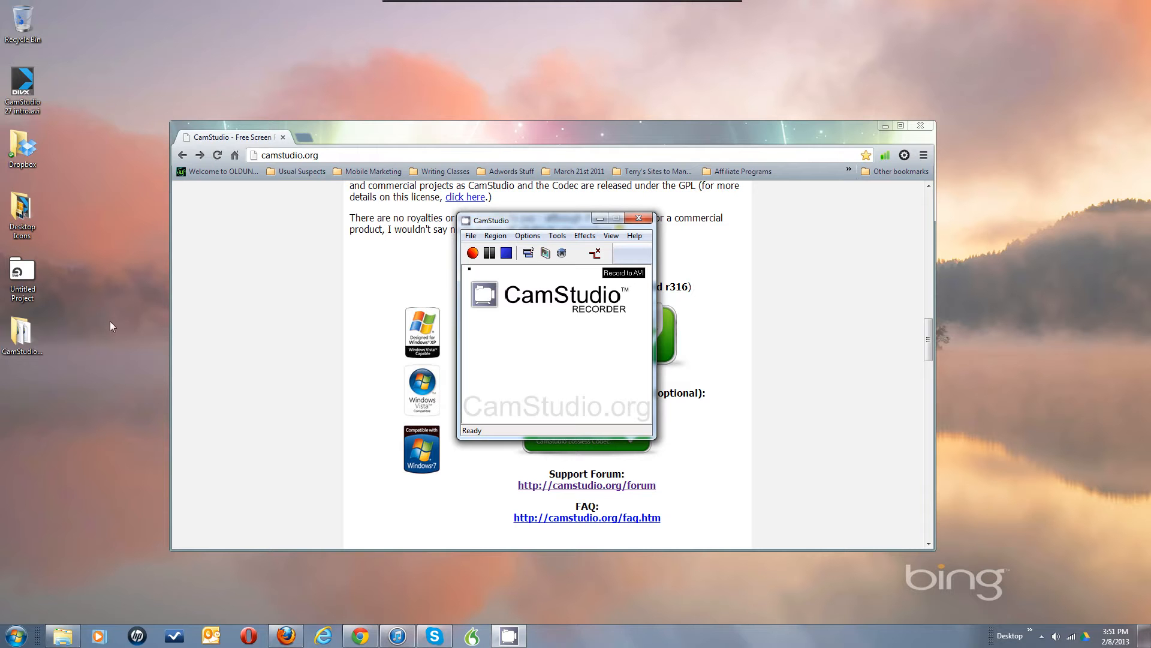
# View the desktop CamStudio20HelpFiles folder in Chrome, go back to camstudio.org, and bring the CamStudio recorder to the front
pyautogui.moveTo(21, 333); pyautogui.dragTo(368, 316)
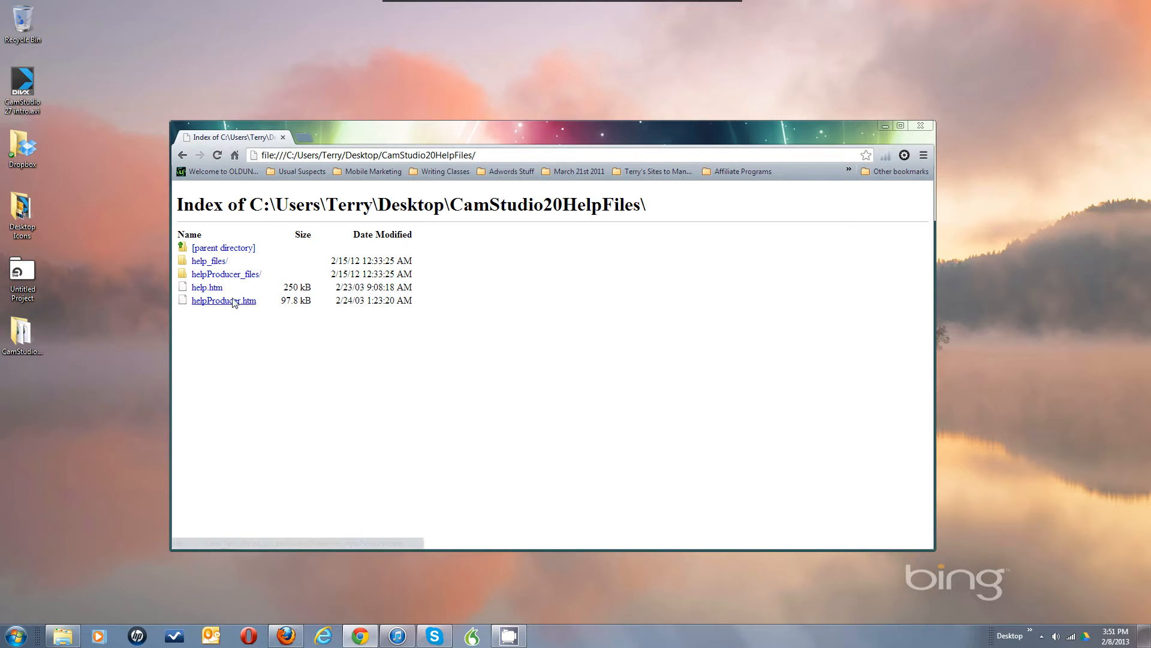
pyautogui.click(183, 154)
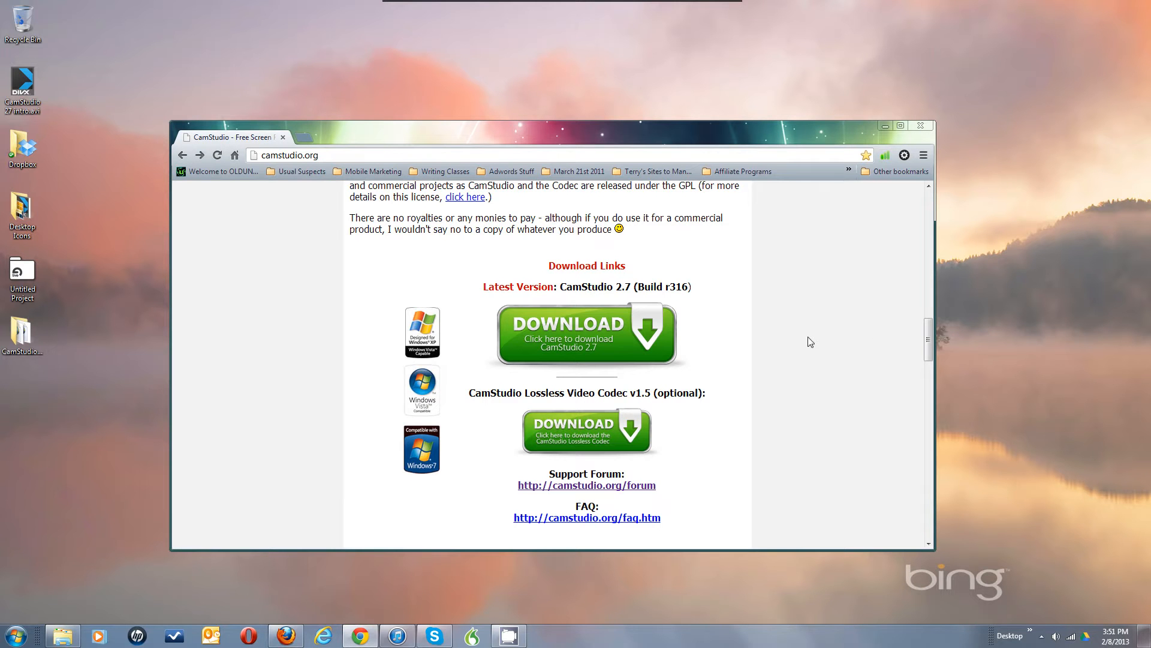
pyautogui.click(505, 639)
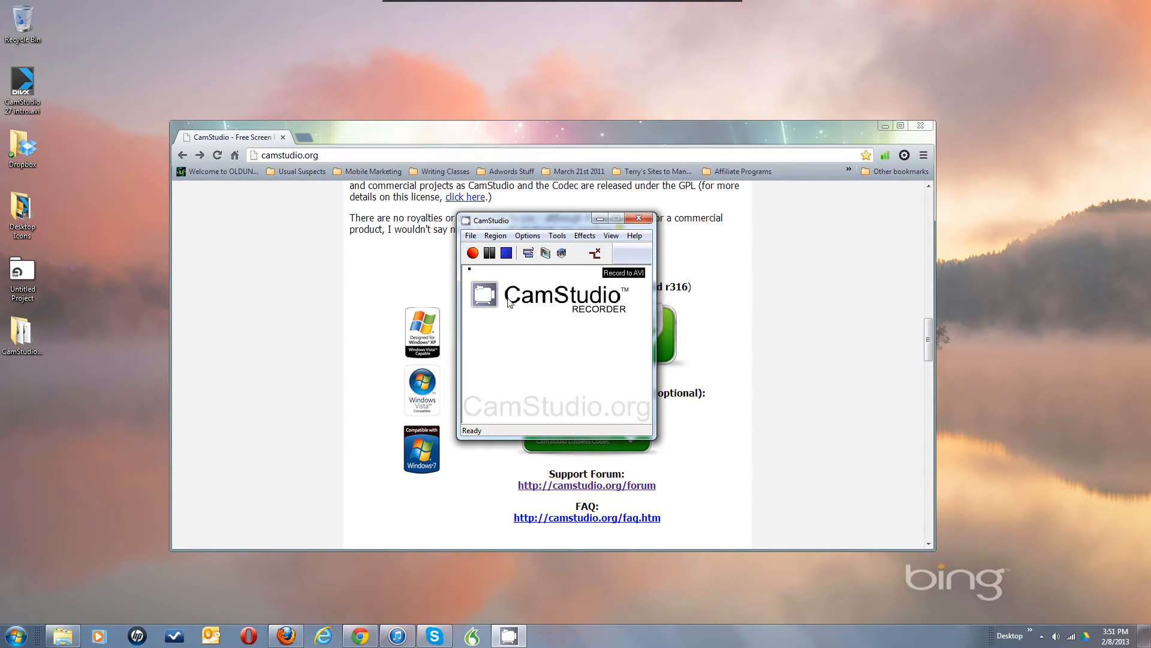
# View the recorder's file commands, try its compact view and return to the normal view, and locate the AVI/Flash recording mode toggle
pyautogui.click(471, 236)
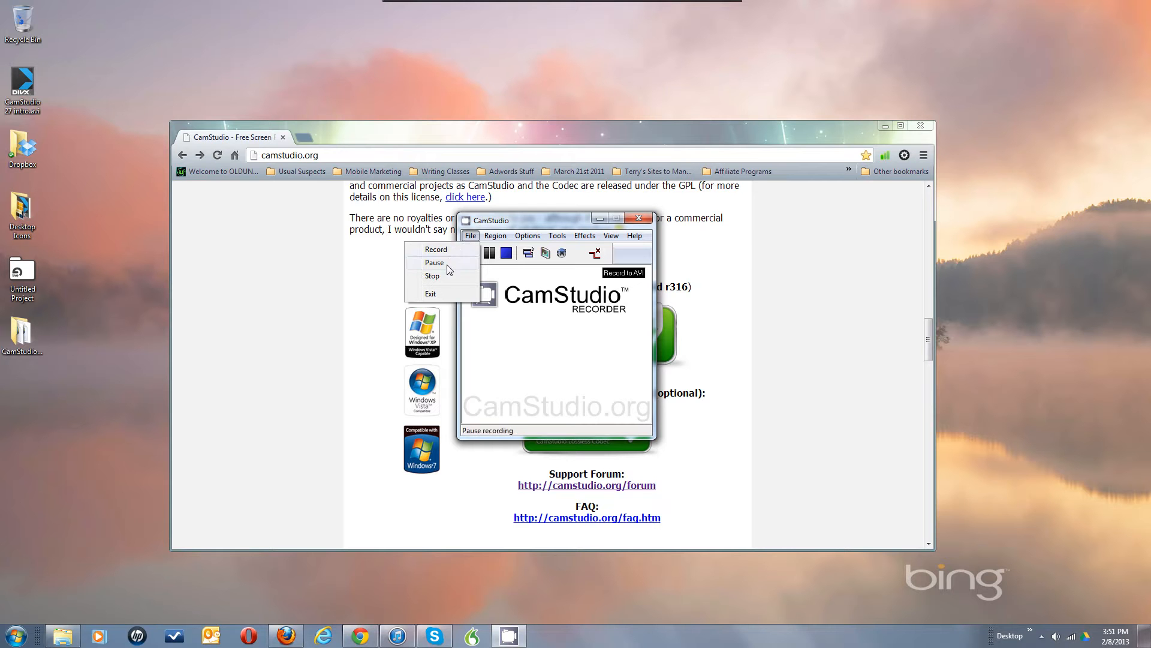
pyautogui.click(501, 223)
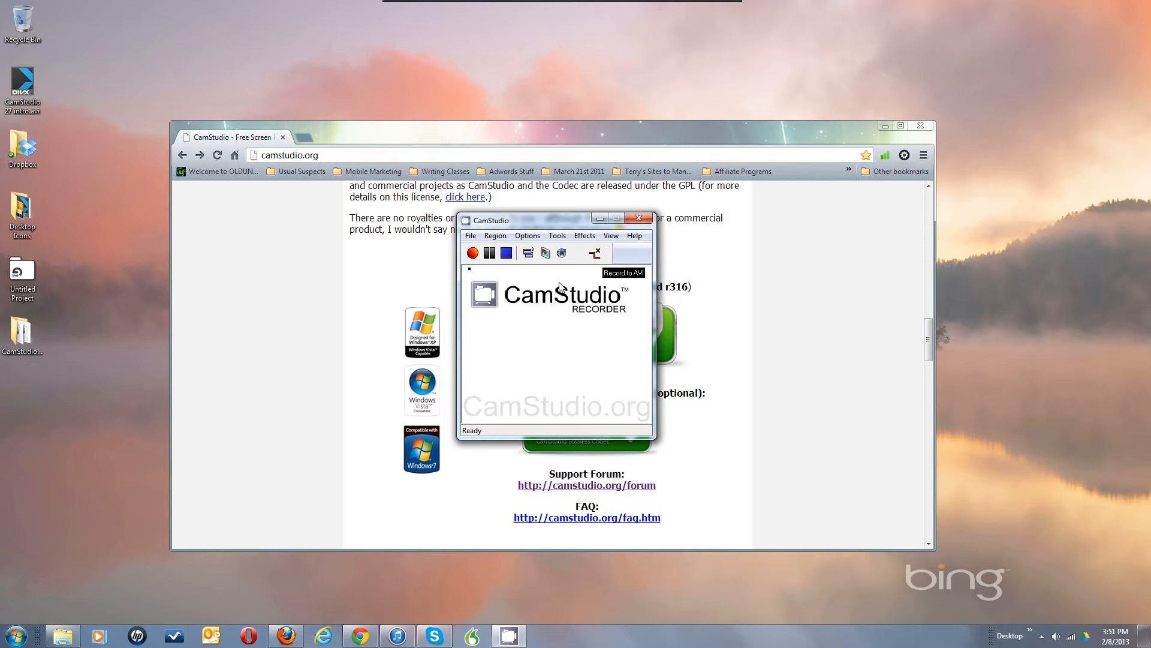
pyautogui.click(529, 254)
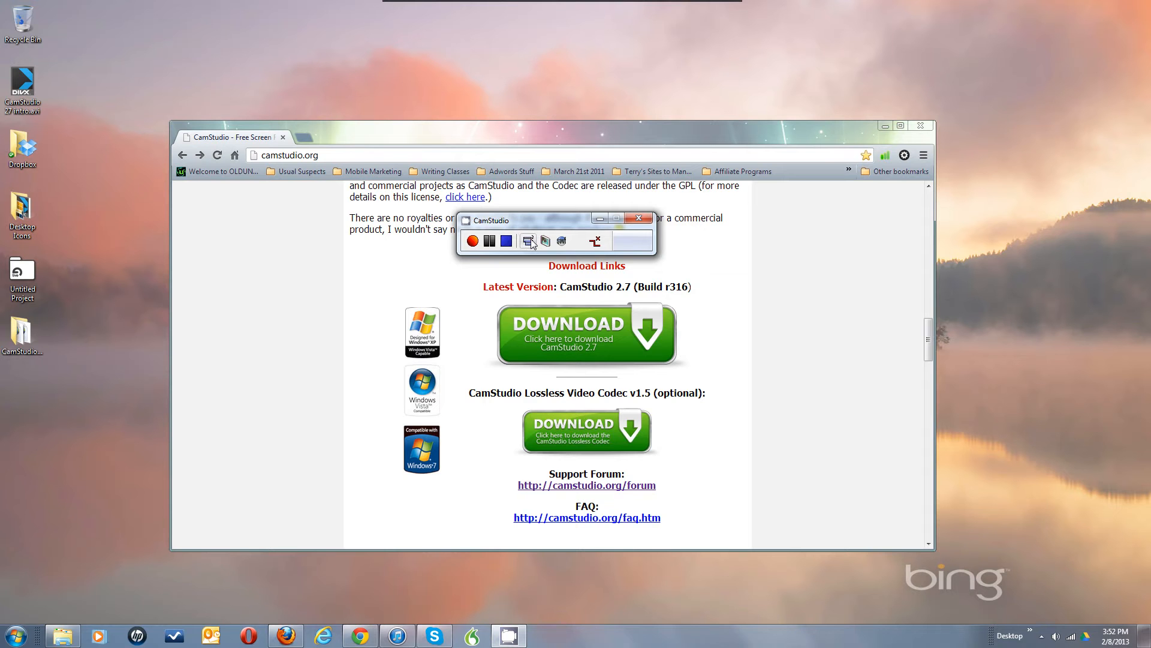
pyautogui.click(528, 241)
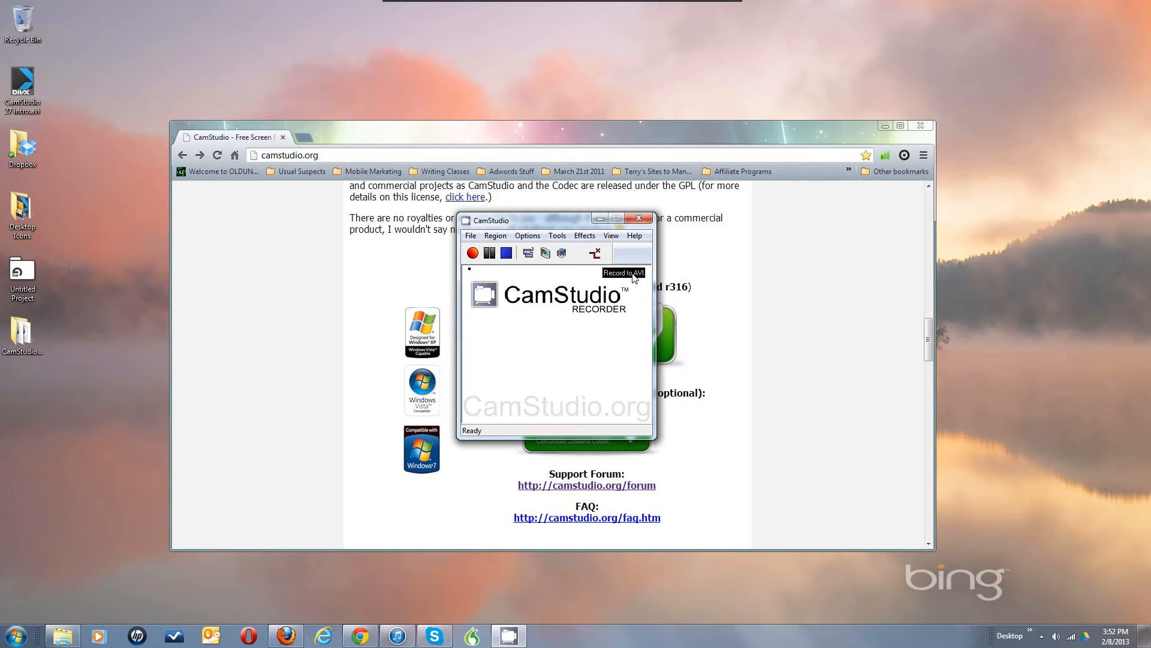
pyautogui.click(563, 253)
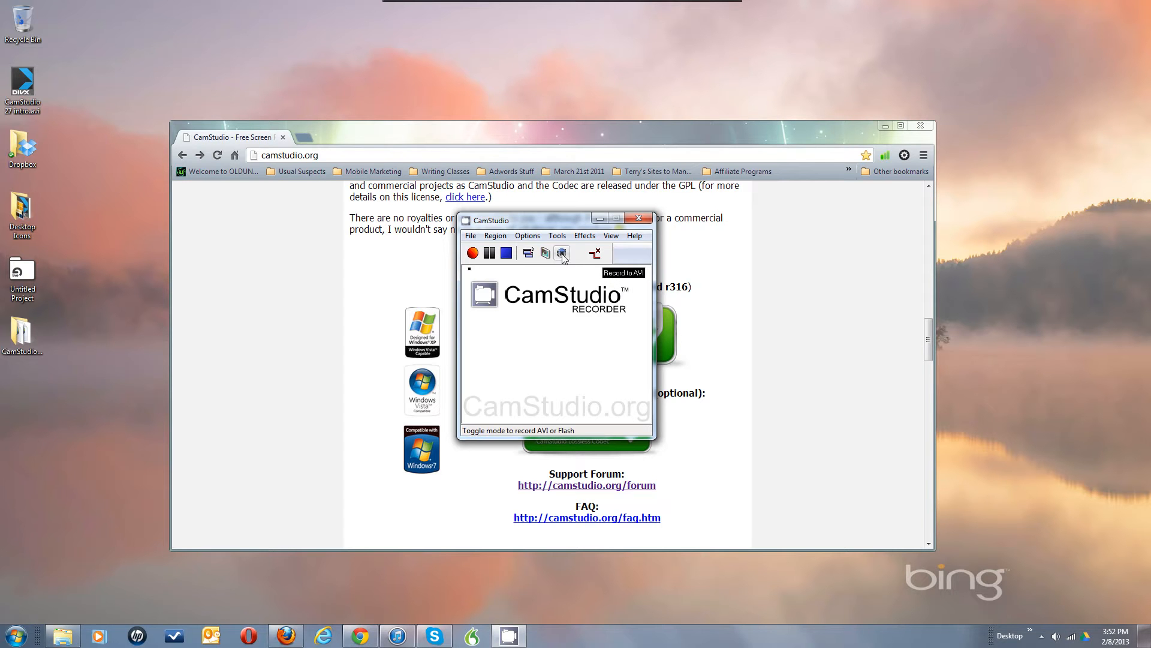
# In the Record to Flash options, enable displaying conversion options before generating SWF and disable deleting the intermediate AVI file upon completion
pyautogui.click(527, 237)
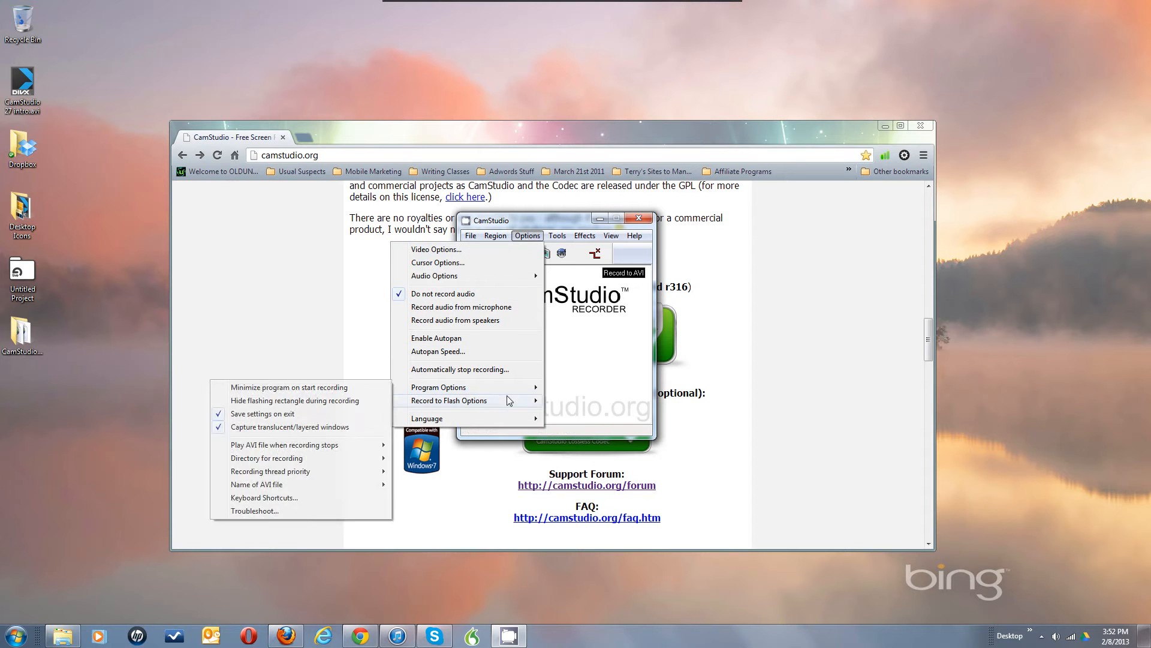
pyautogui.moveTo(506, 401)
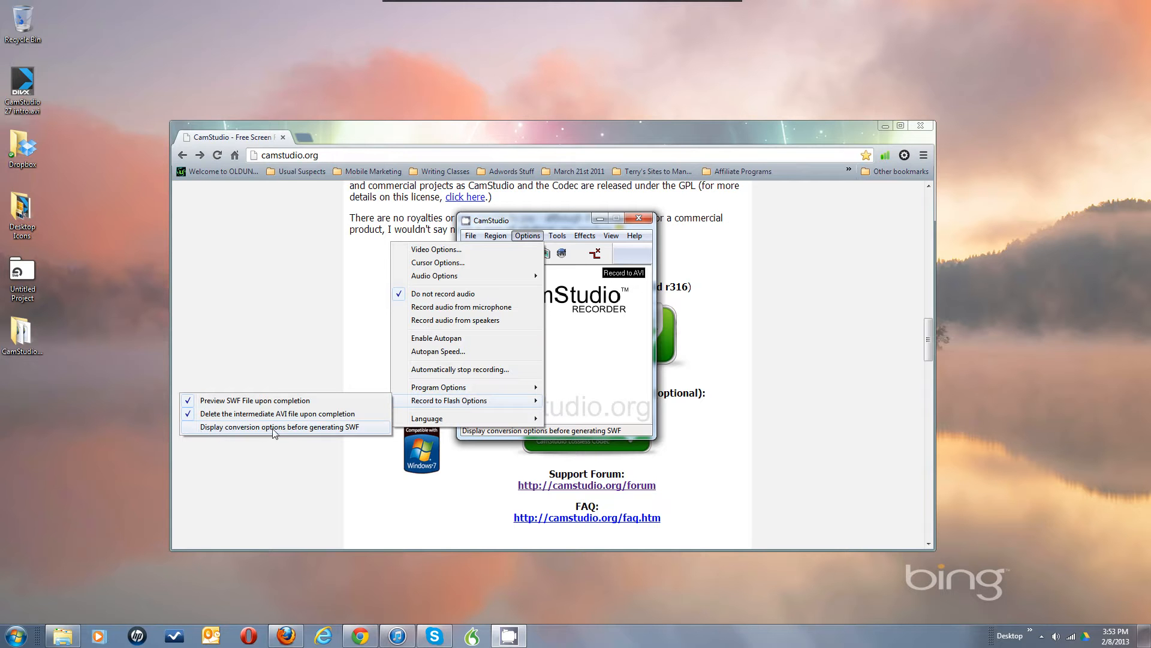
pyautogui.click(307, 429)
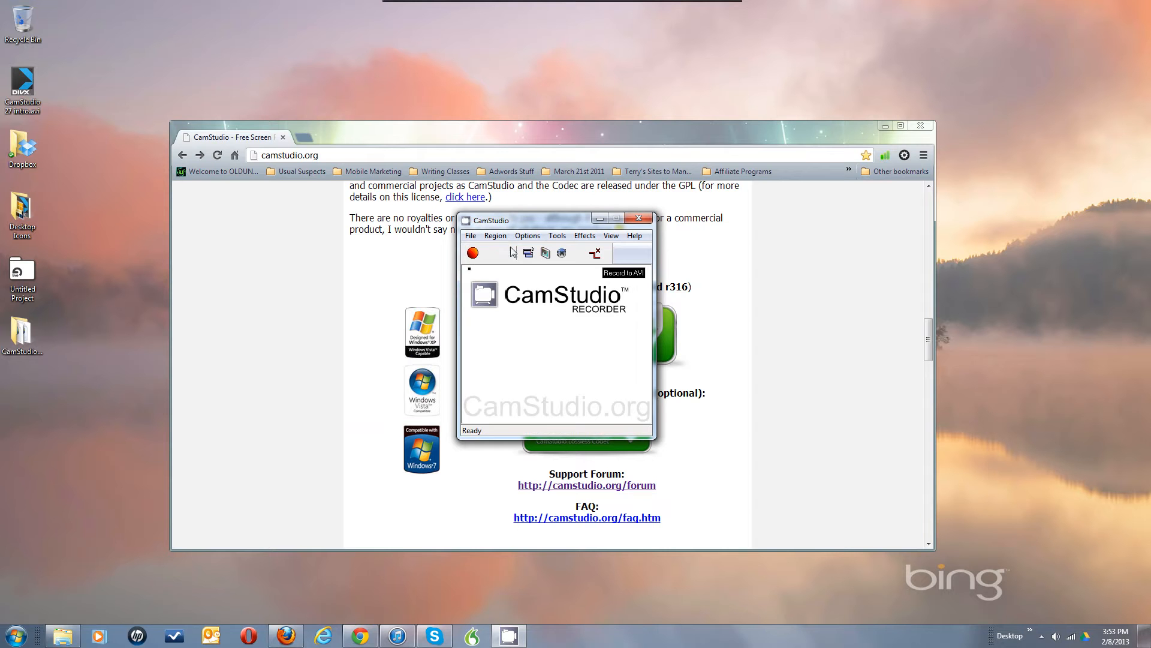
pyautogui.click(527, 236)
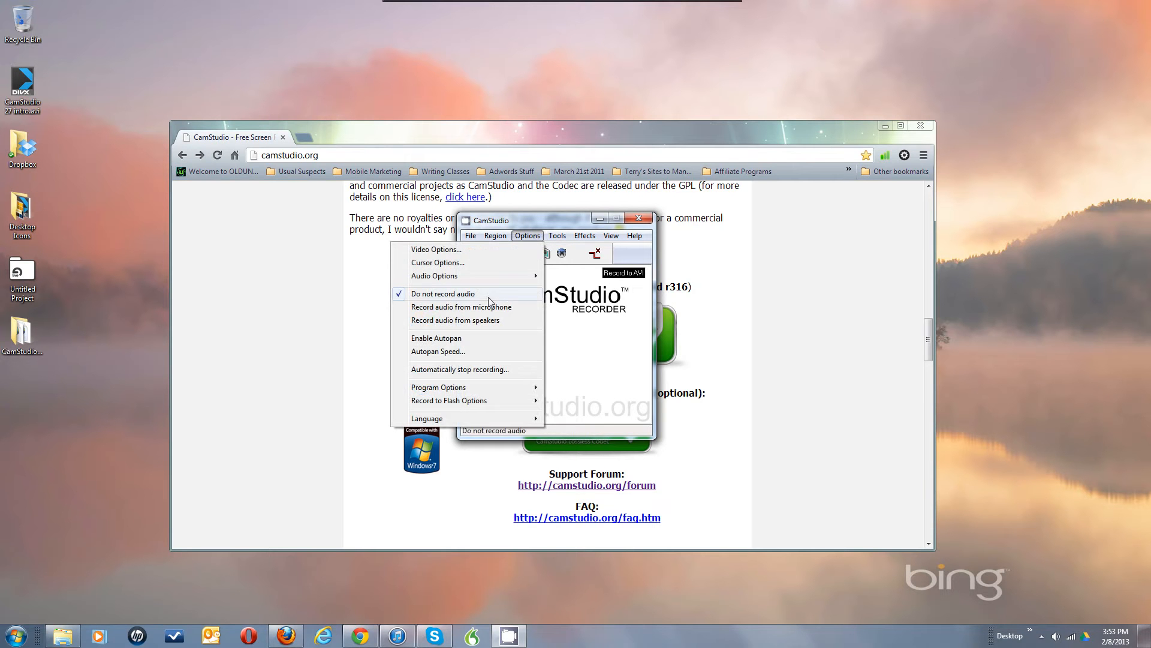
pyautogui.moveTo(470, 401)
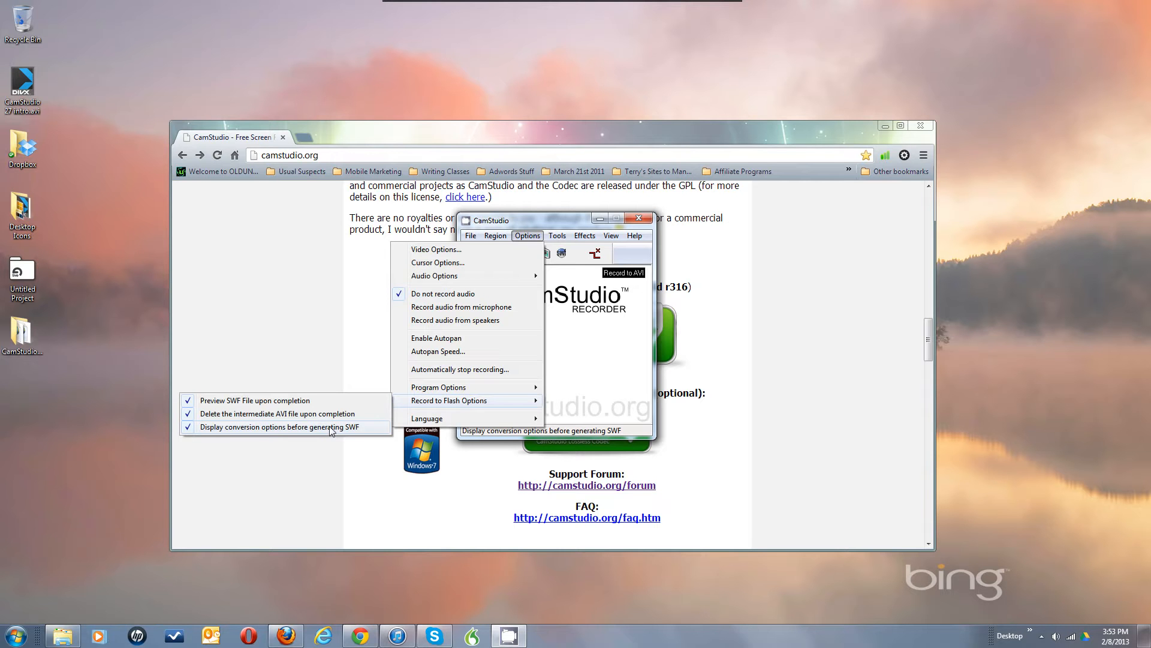
pyautogui.click(294, 414)
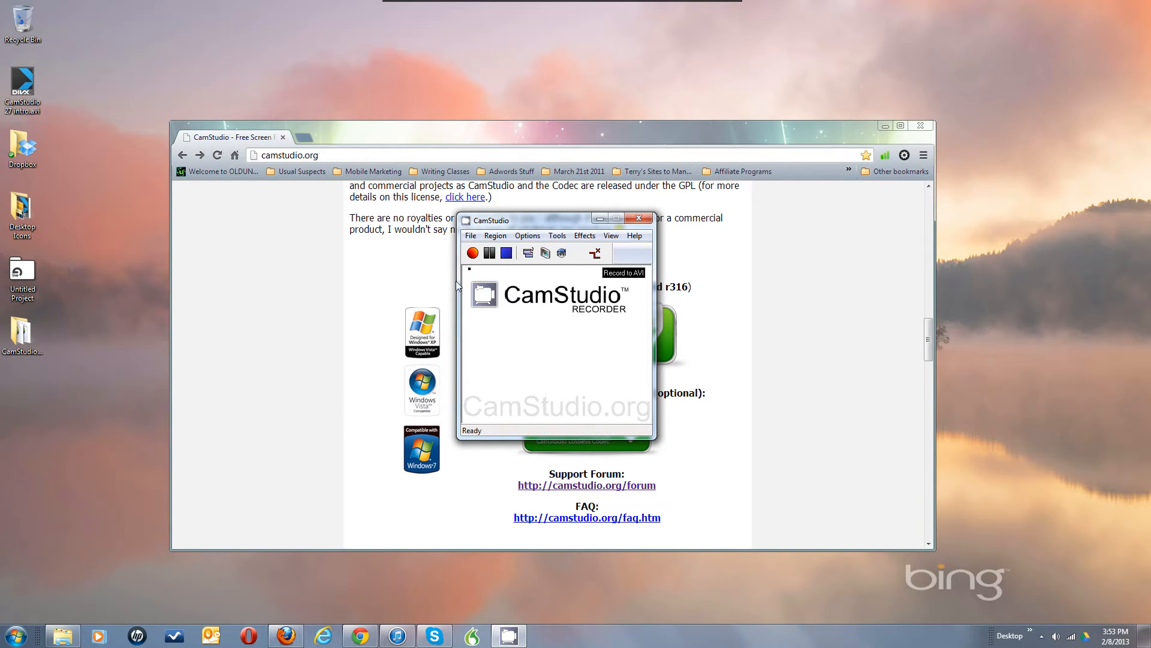
# Review the recorder's Record to Flash options and Program Options
pyautogui.click(523, 239)
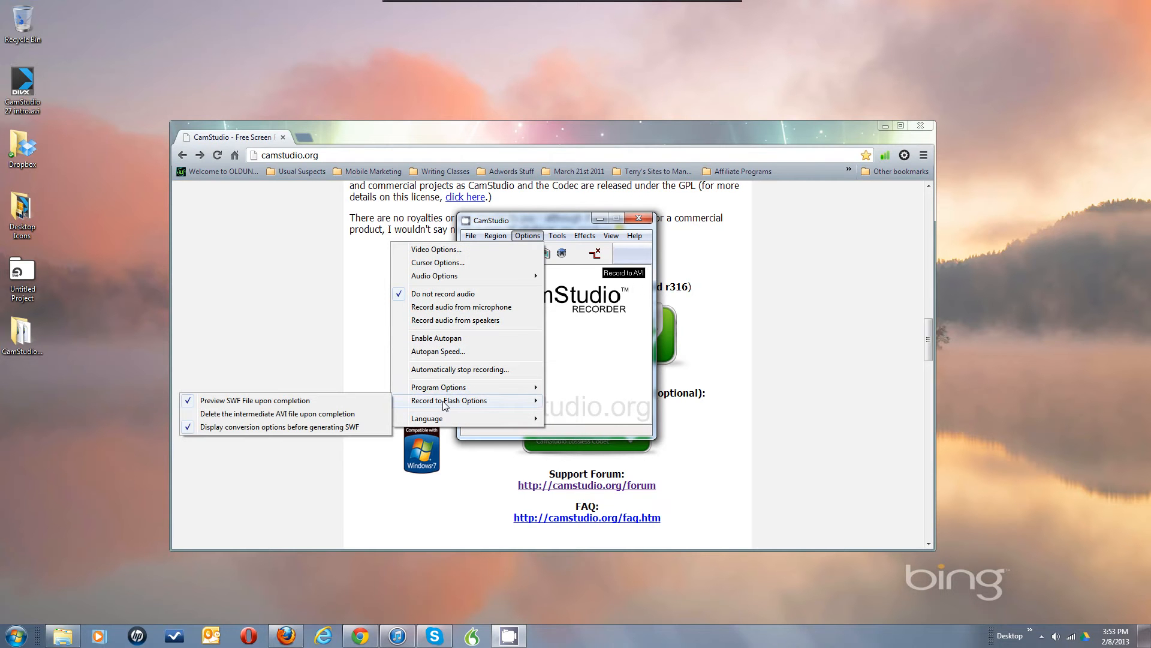
pyautogui.press('Escape')
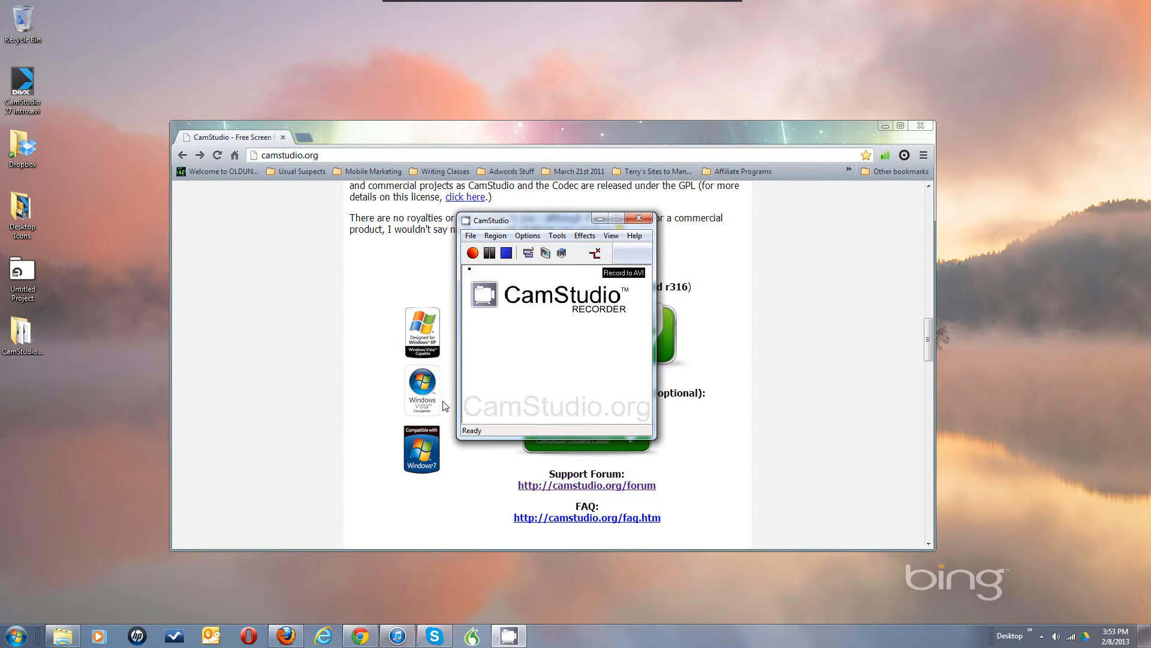
pyautogui.click(523, 236)
pyautogui.press('Escape')
pyautogui.click(529, 237)
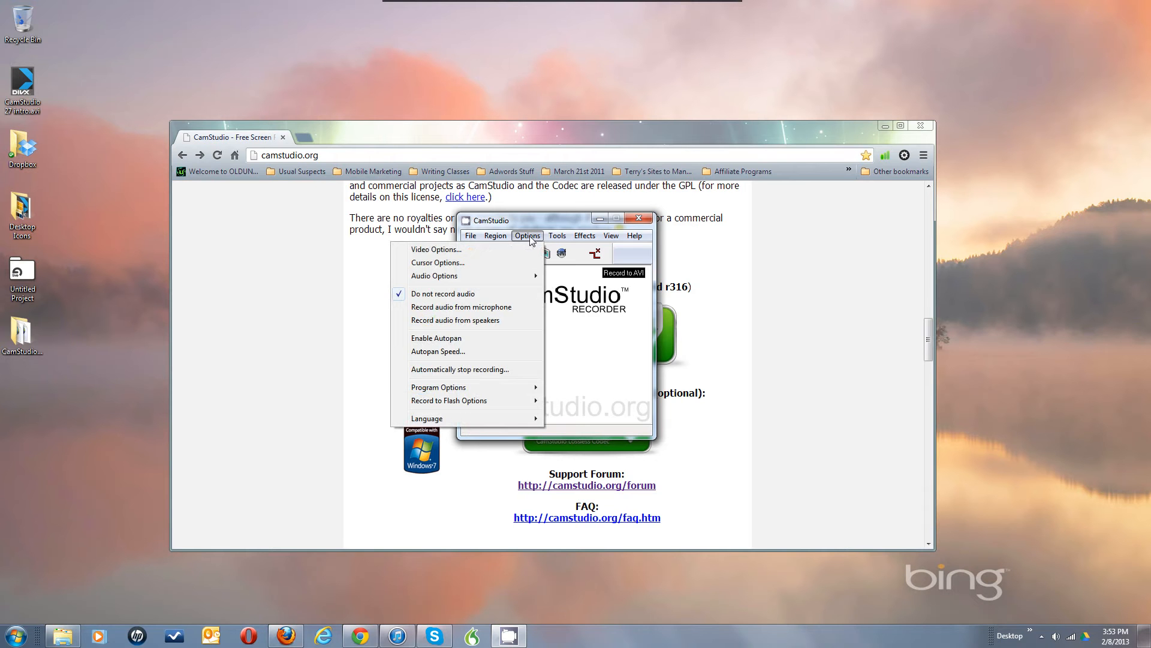
pyautogui.click(467, 407)
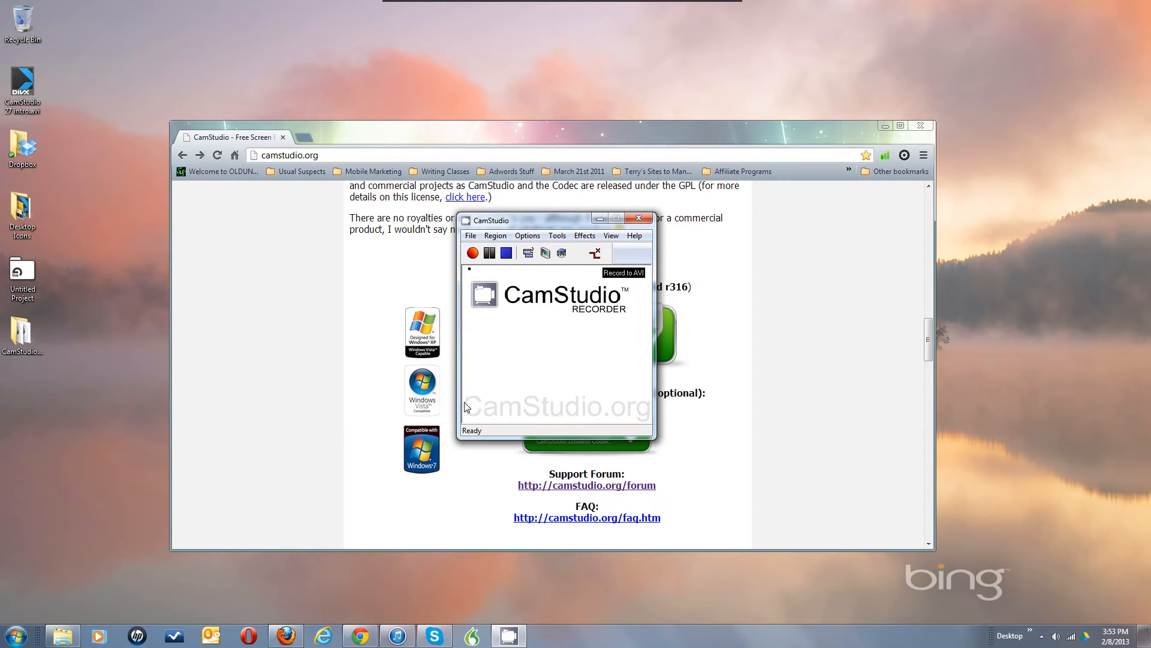
pyautogui.click(526, 237)
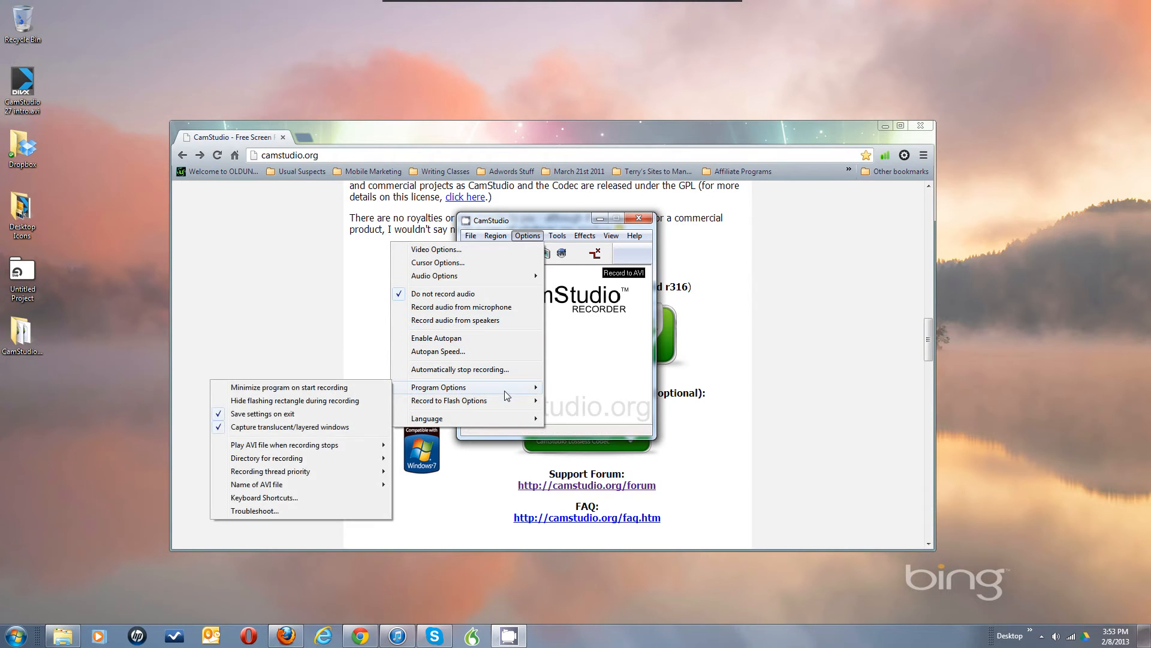
pyautogui.click(620, 346)
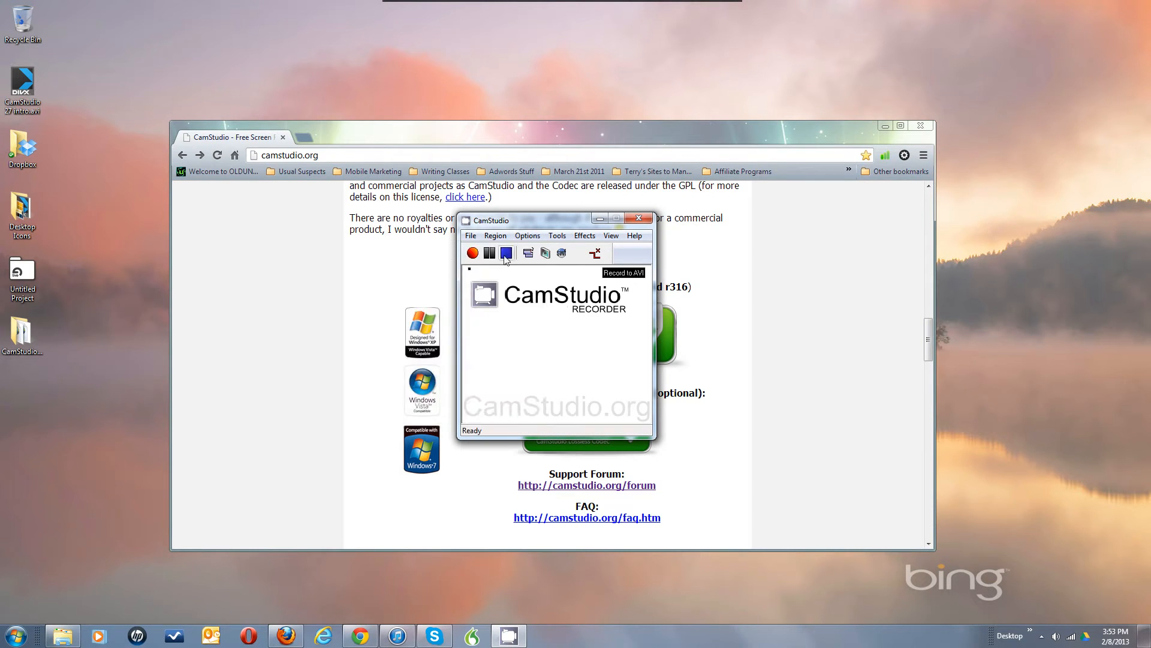
# Set the fixed recording region to a width of 1280 and a height of 720
pyautogui.click(495, 237)
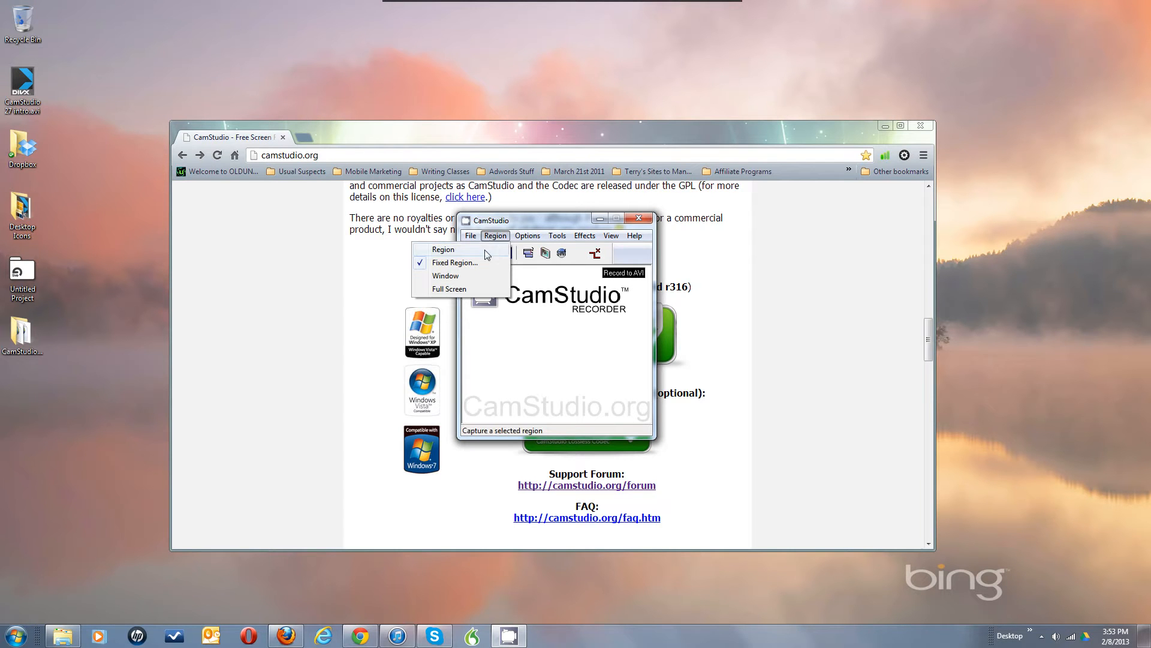
pyautogui.click(473, 264)
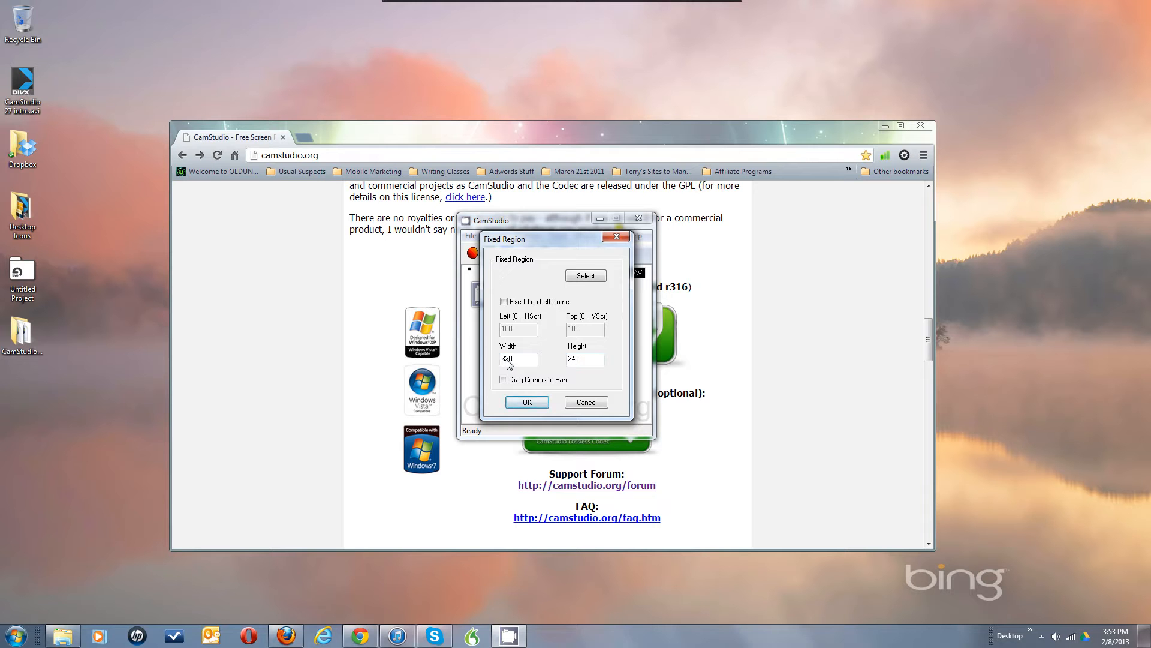
pyautogui.doubleClick(574, 360)
pyautogui.doubleClick(523, 362)
pyautogui.click(576, 360)
pyautogui.doubleClick(514, 361)
pyautogui.write('1280')
pyautogui.doubleClick(579, 360)
pyautogui.write('72')
pyautogui.click(539, 404)
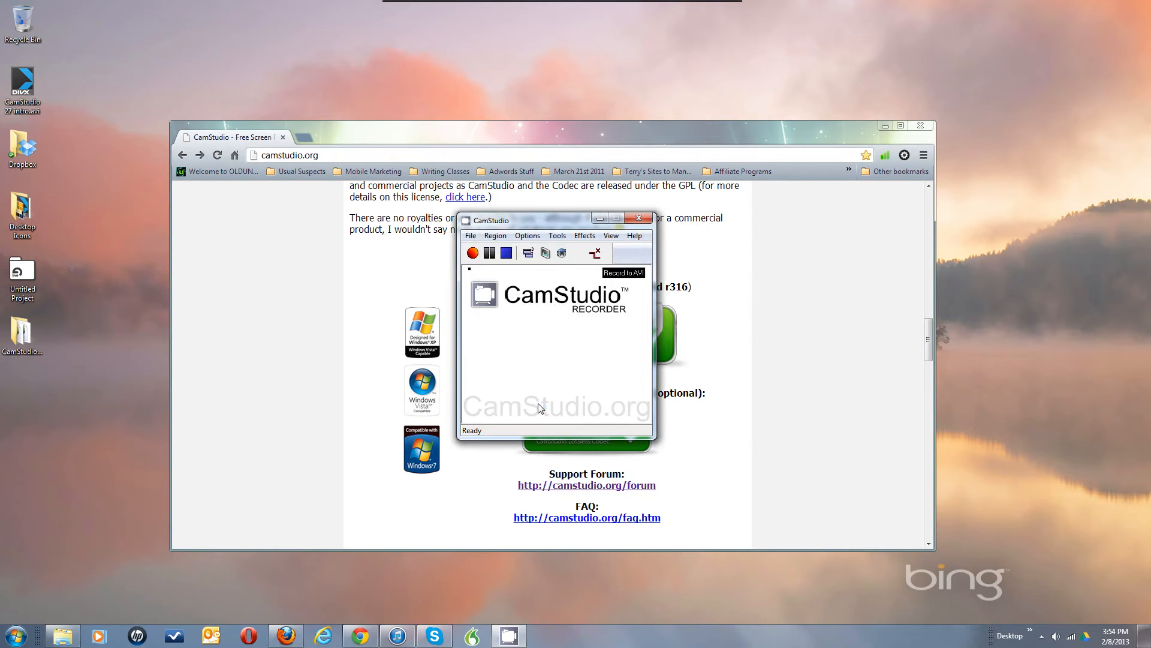
# Resize the Chrome window to the 1280X720 preset and bring the CamStudio recorder back to the front
pyautogui.rightClick(527, 122)
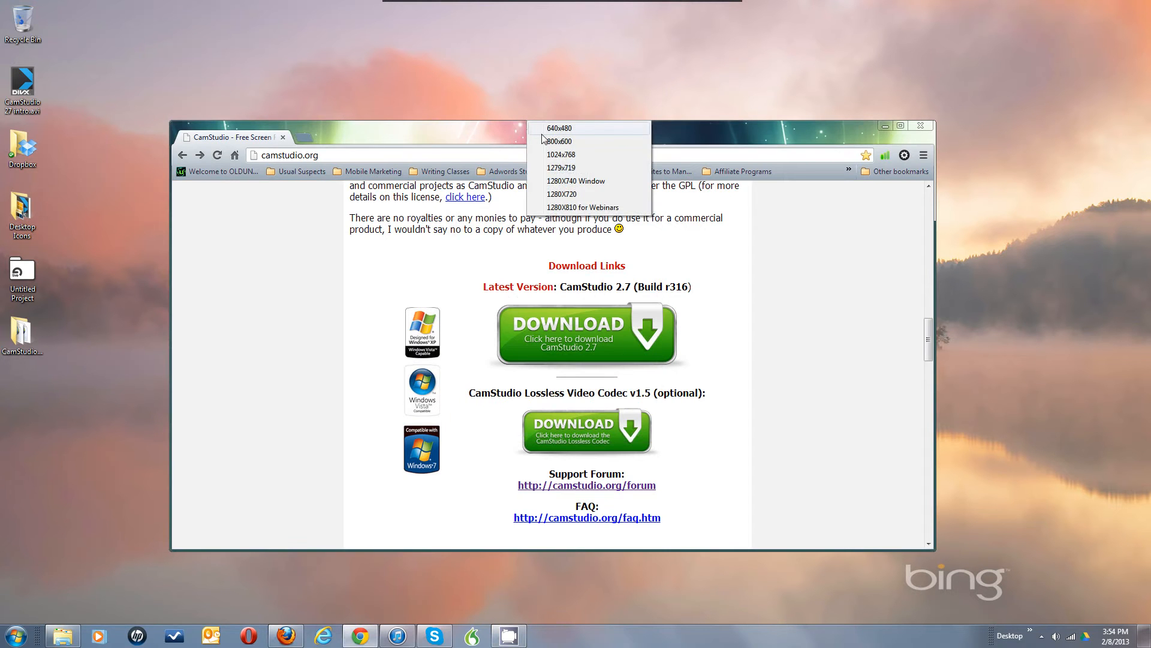
pyautogui.click(561, 194)
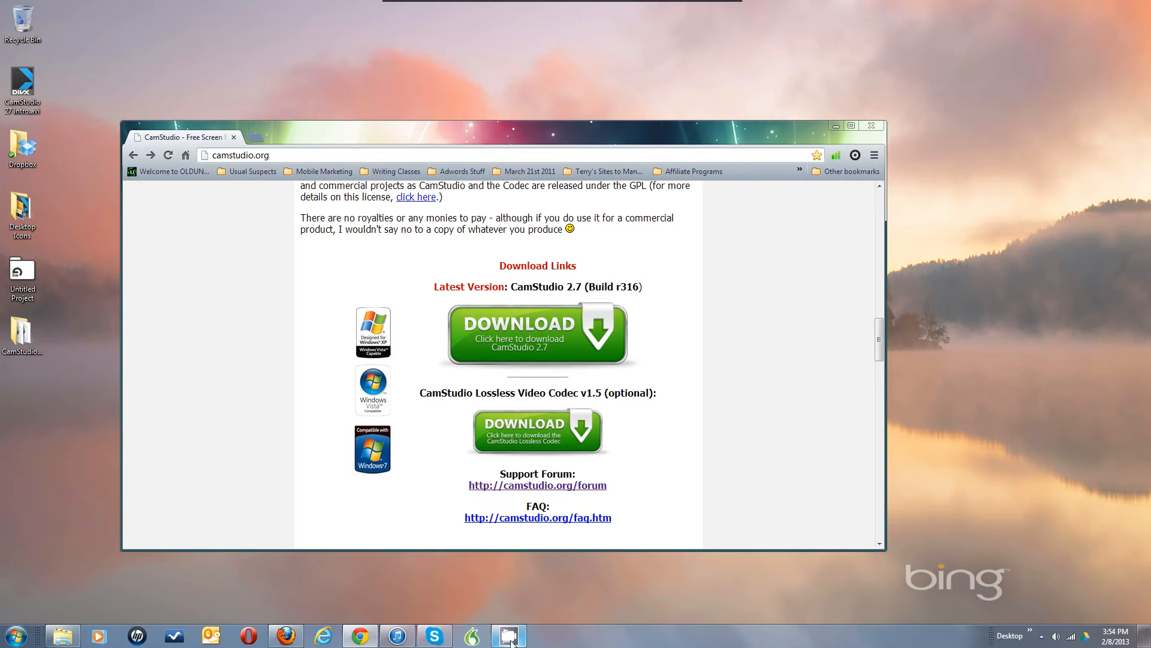
pyautogui.moveTo(512, 640)
pyautogui.click(521, 639)
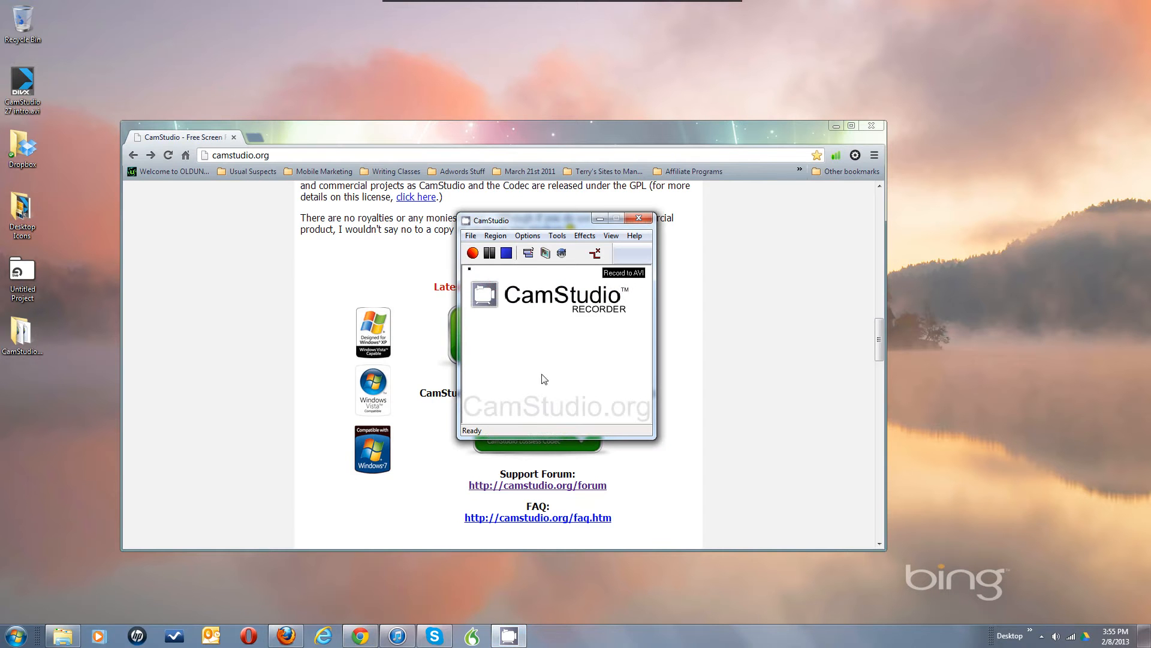
# Turn on the Fixed Top-Left Corner for the fixed region and set both Left and Top to 200
pyautogui.click(498, 237)
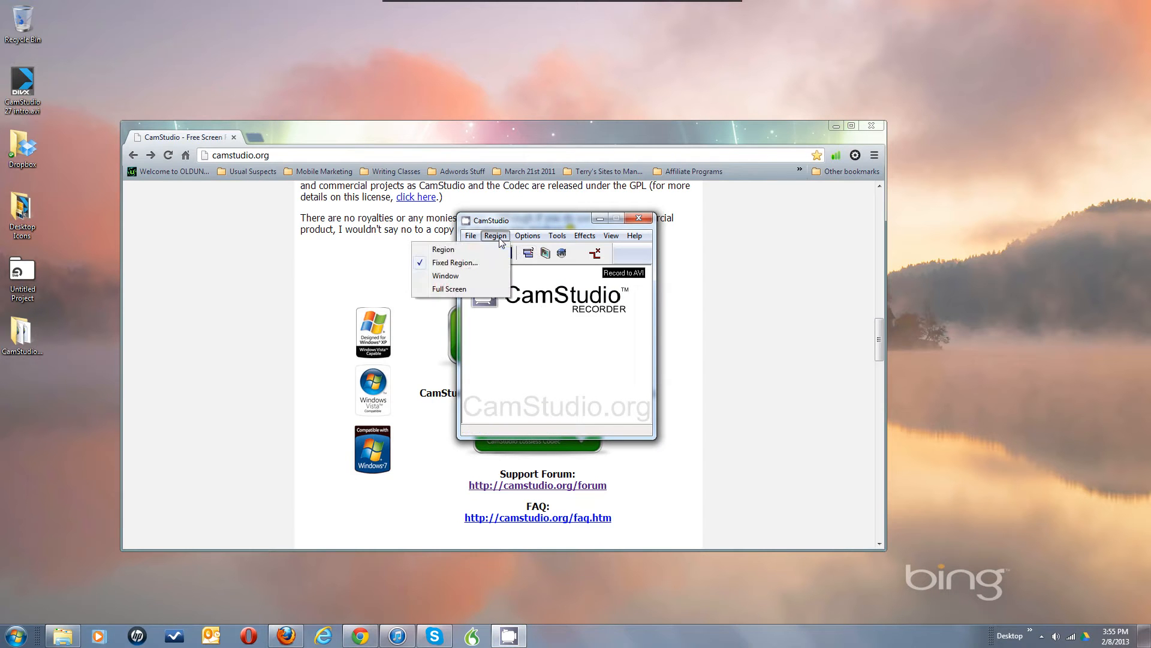
pyautogui.click(454, 262)
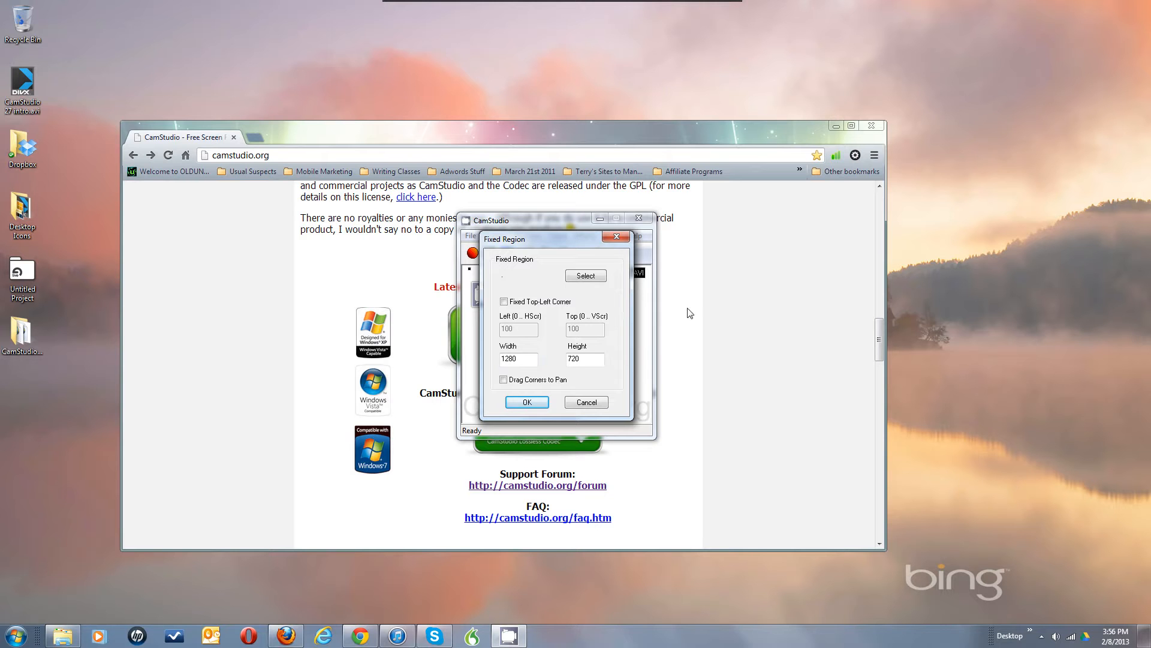
pyautogui.click(506, 303)
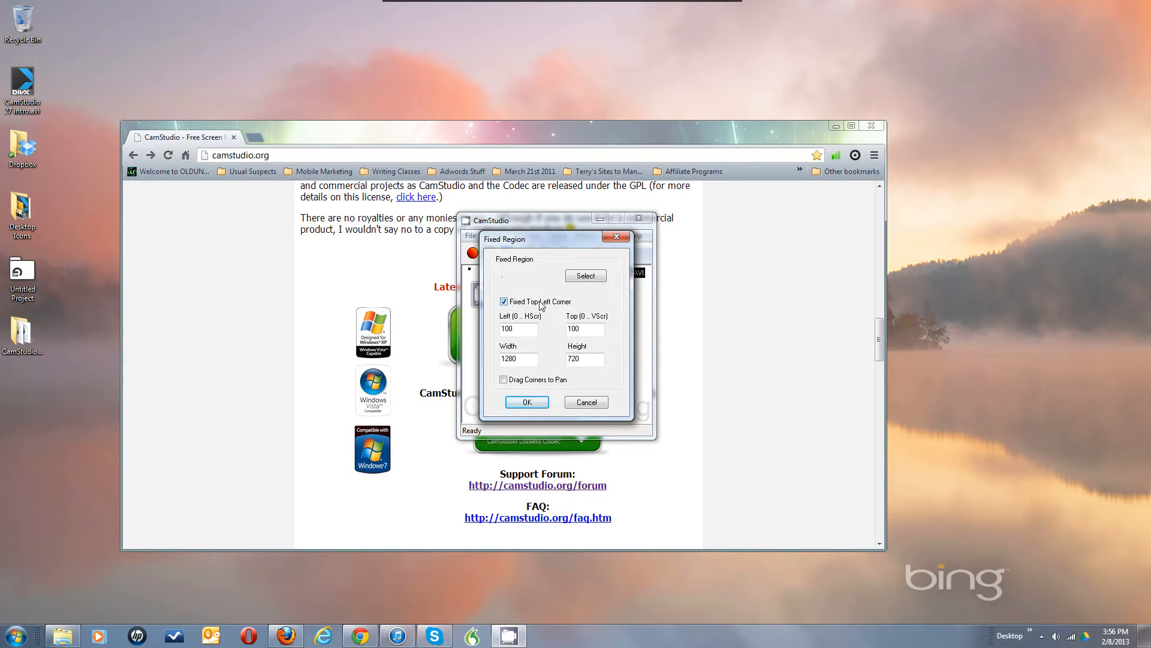
pyautogui.doubleClick(531, 329)
pyautogui.write('20')
pyautogui.click(571, 331)
# Draw the fixed region around the Chrome window, release its fixed top-left corner, and redraw it at about 1276 by 715
pyautogui.click(586, 276)
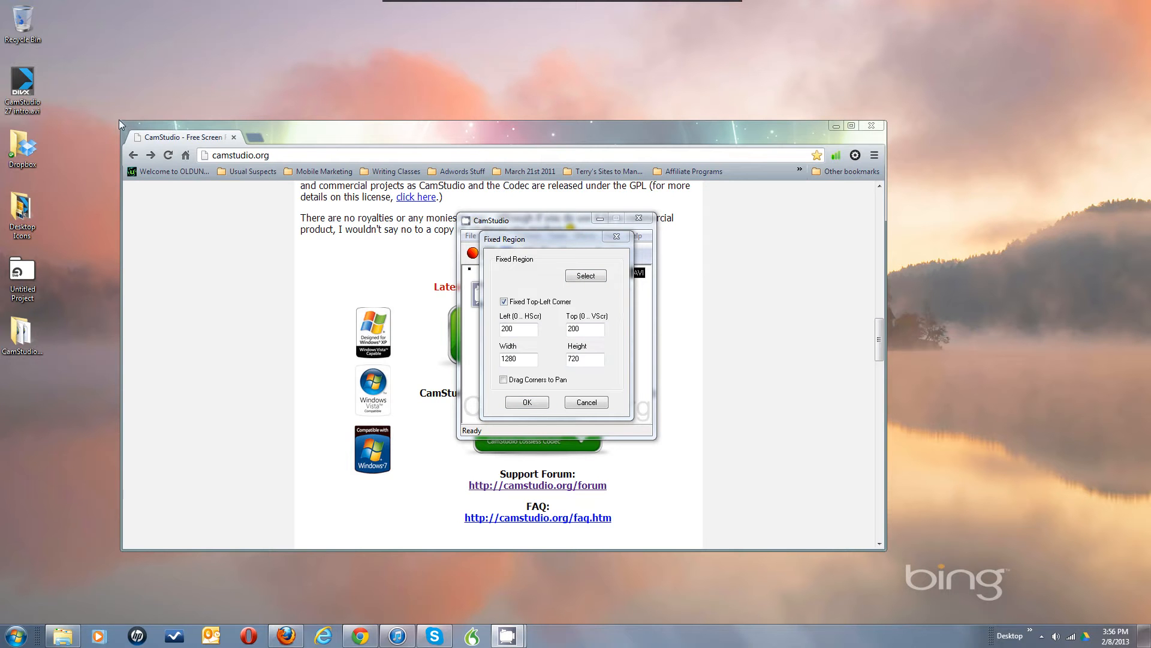
pyautogui.moveTo(119, 120); pyautogui.dragTo(888, 550)
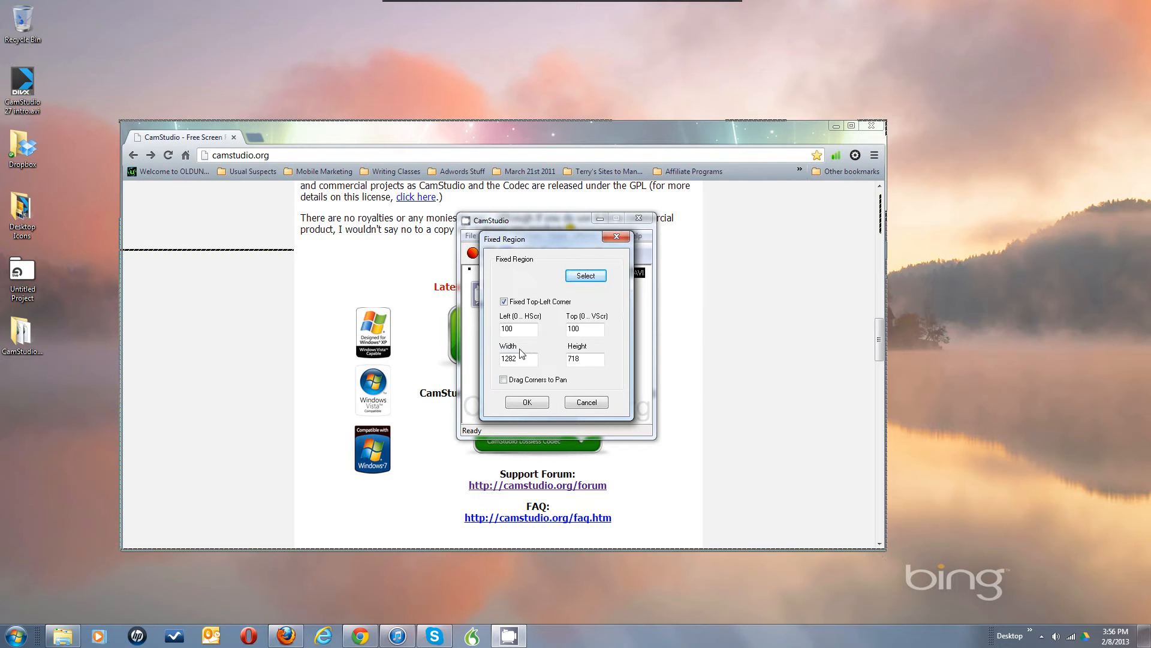
pyautogui.click(505, 303)
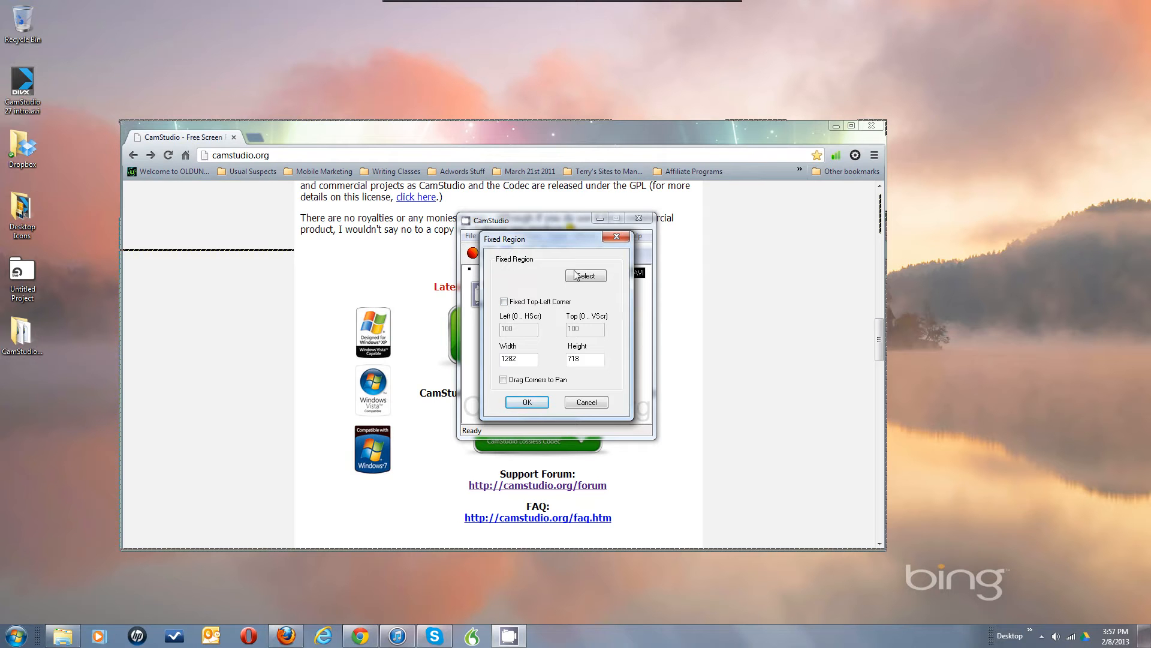
pyautogui.click(592, 281)
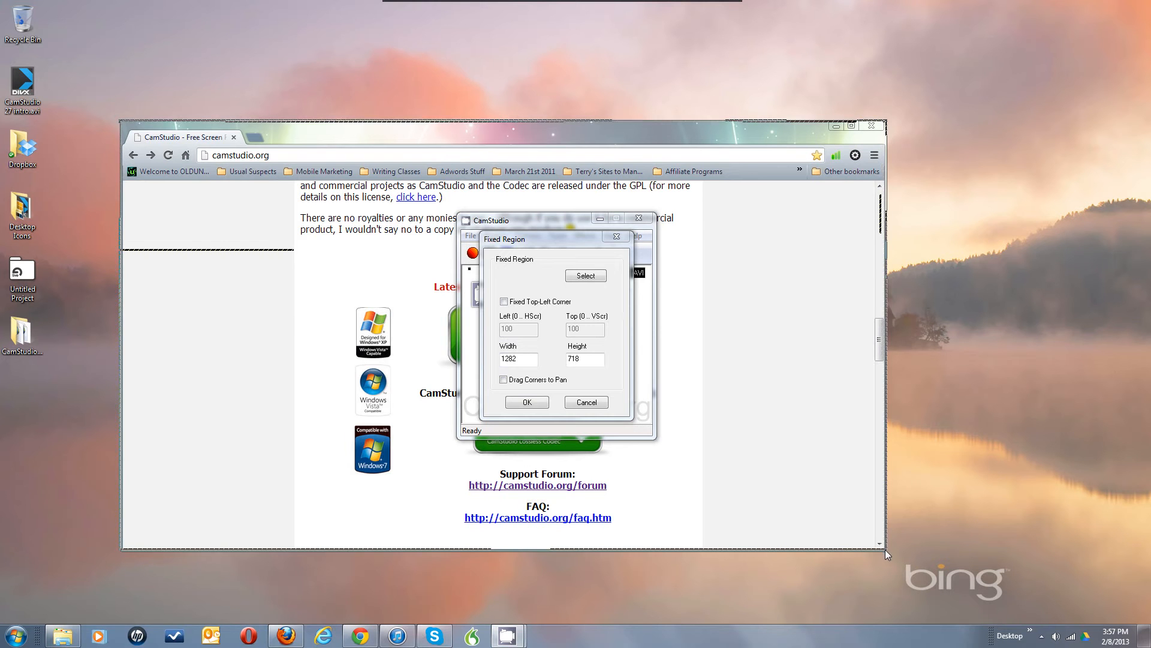
pyautogui.moveTo(885, 549); pyautogui.dragTo(886, 549)
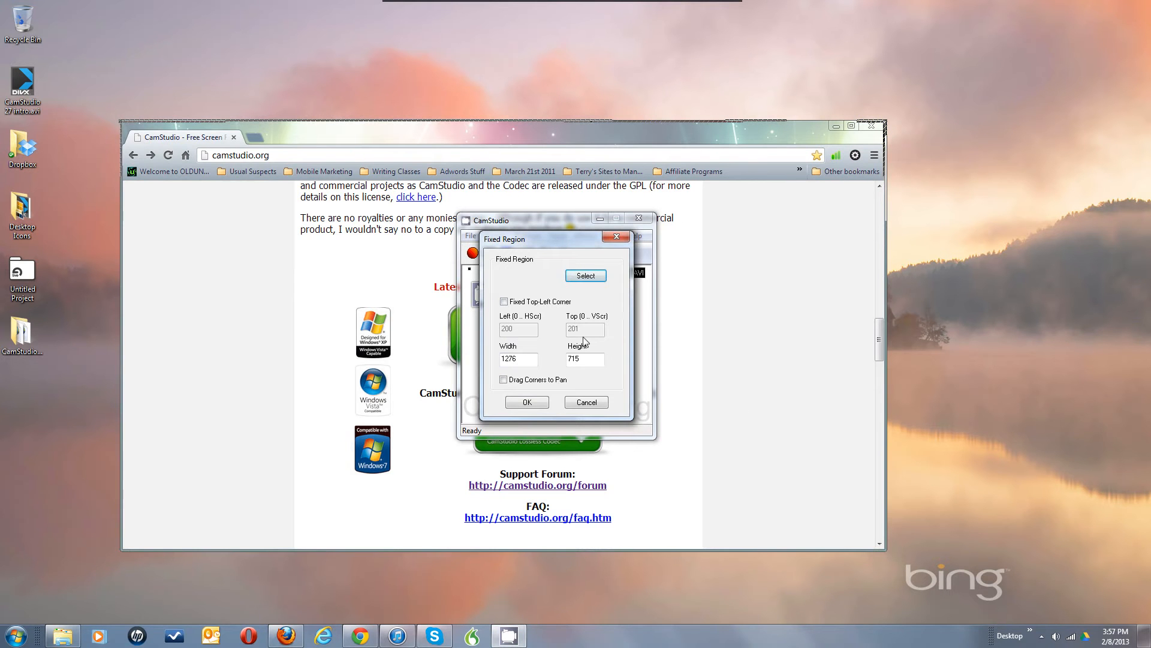
# Fix the region's top-left corner at Left 200 and Top 200, set the width to 1280, enable Drag Corners to Pan and accept
pyautogui.click(504, 302)
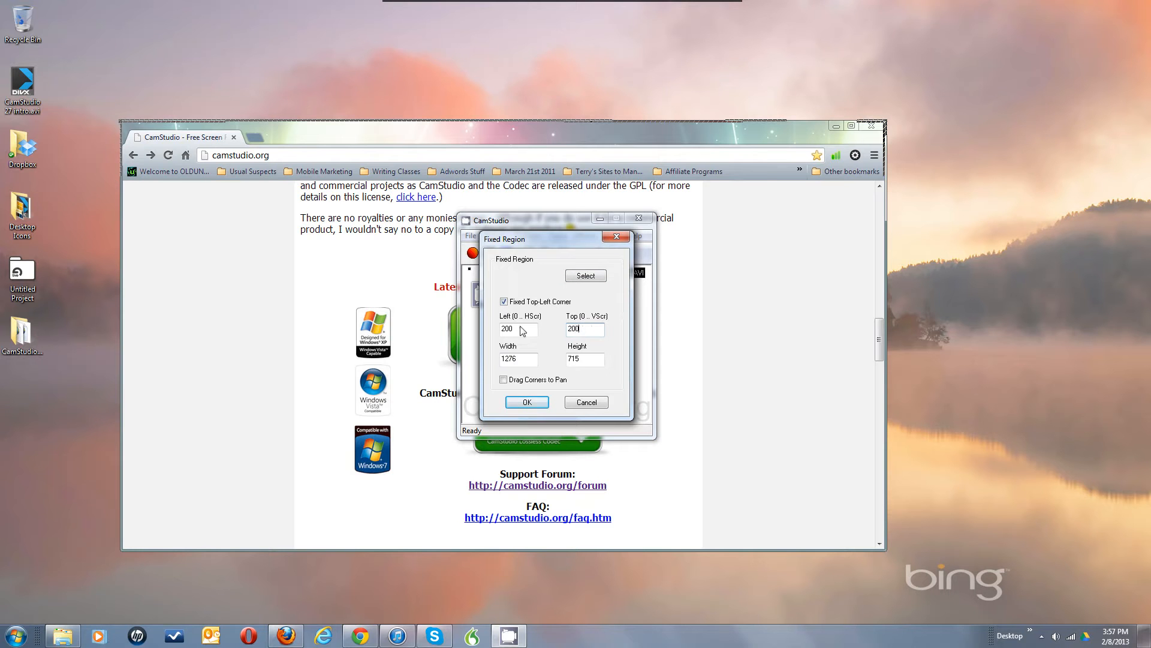
pyautogui.click(528, 360)
pyautogui.write('1280')
pyautogui.click(505, 380)
pyautogui.click(524, 402)
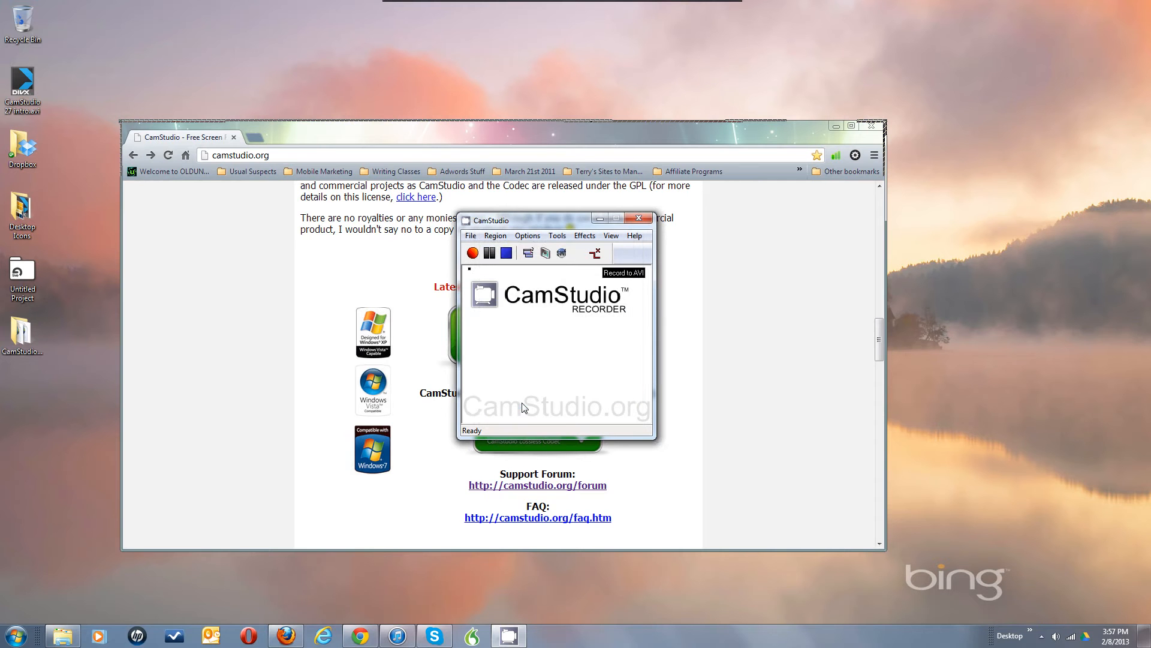
# Switch the recording region mode to Window
pyautogui.click(495, 236)
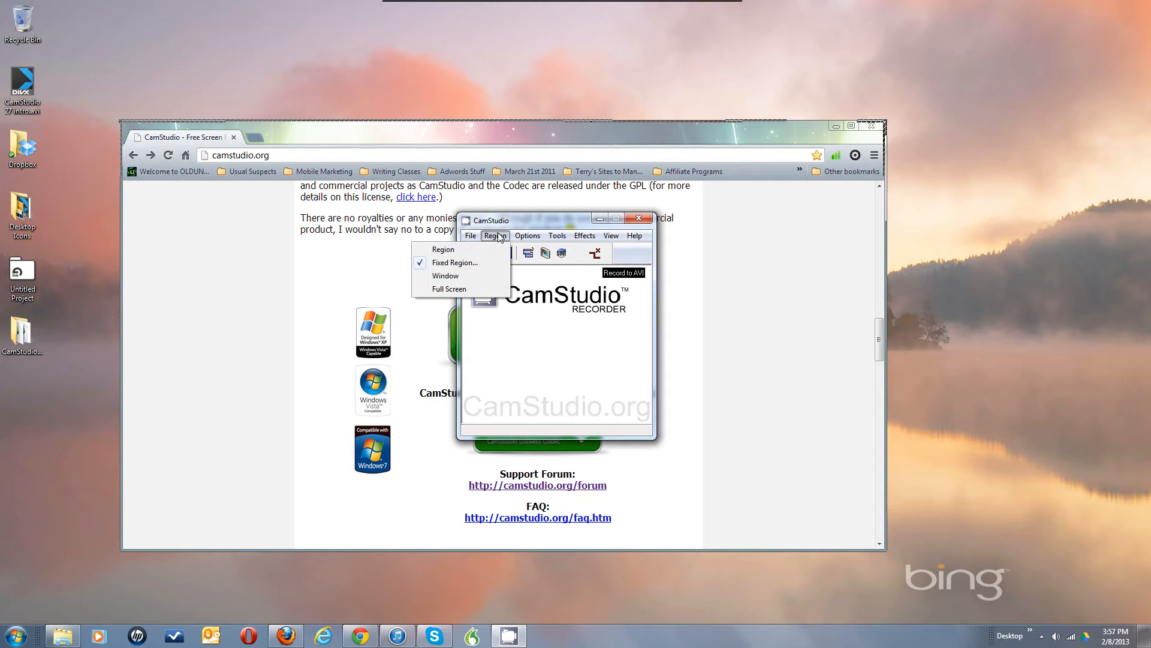
pyautogui.click(459, 276)
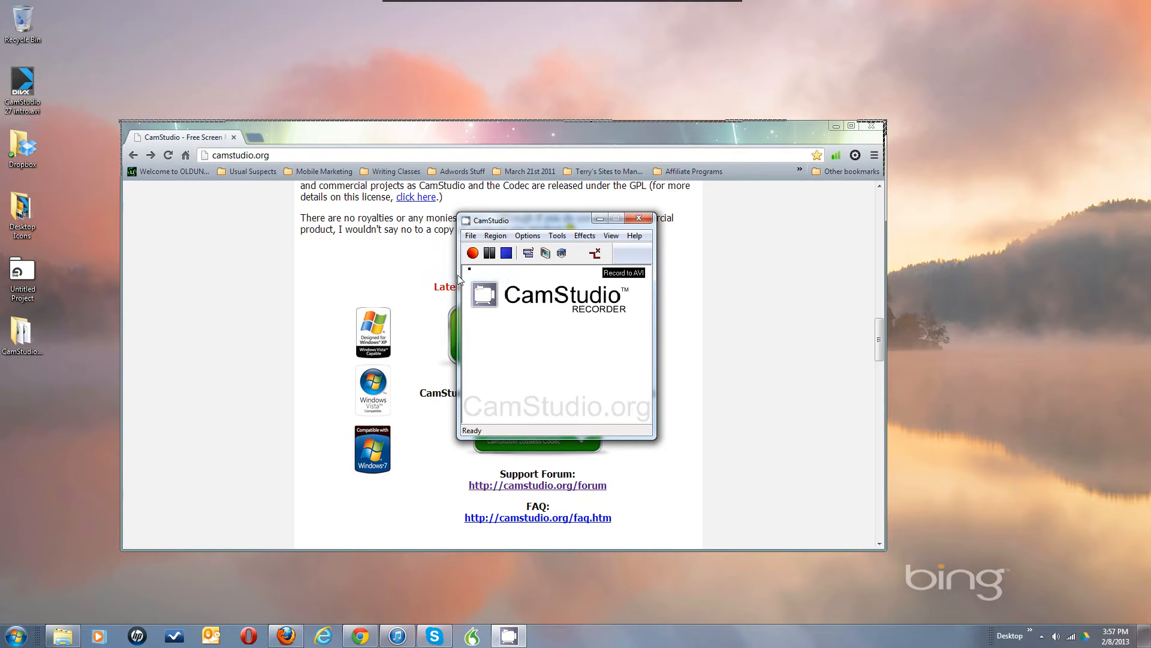
pyautogui.click(492, 237)
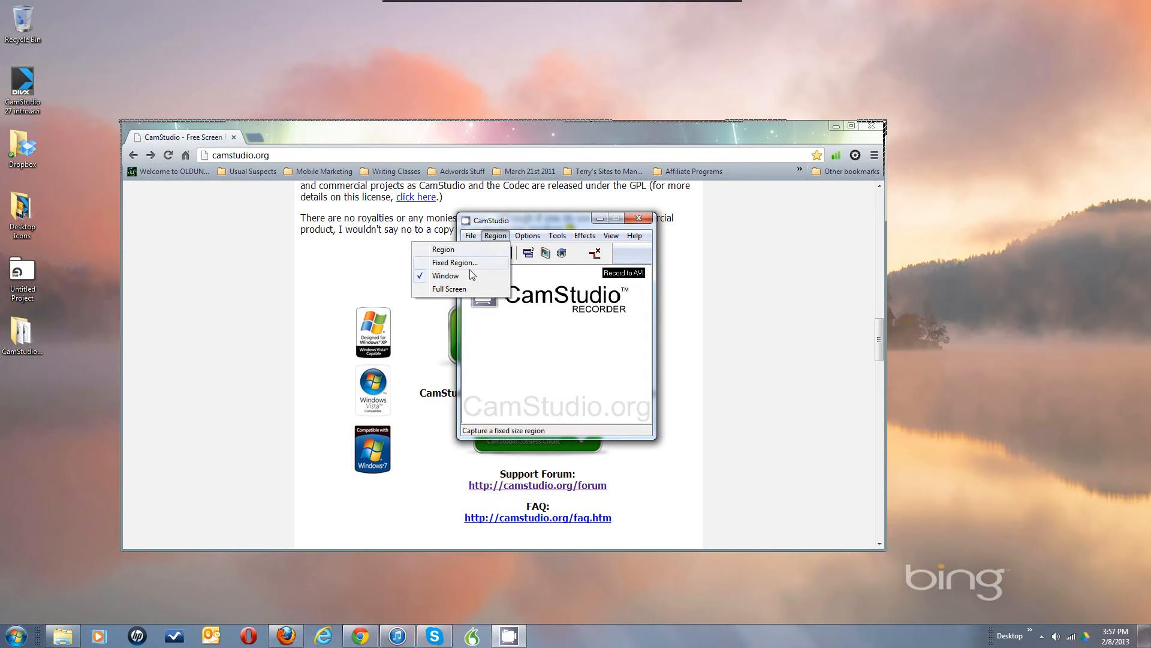
pyautogui.click(538, 317)
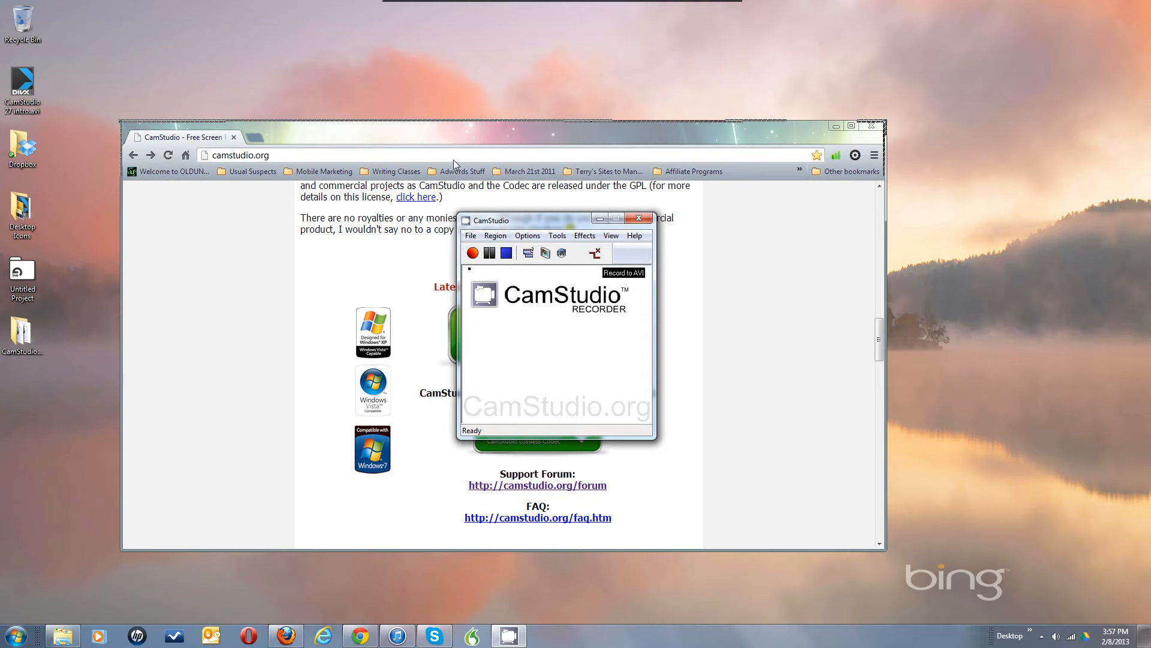
pyautogui.click(472, 253)
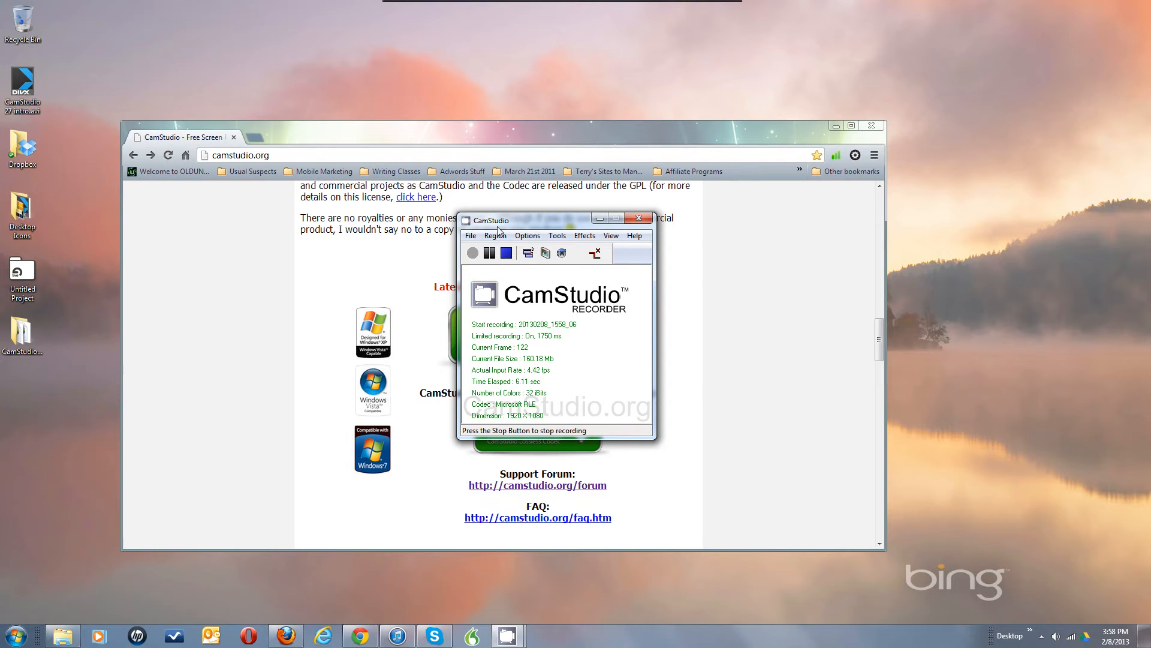
pyautogui.click(506, 253)
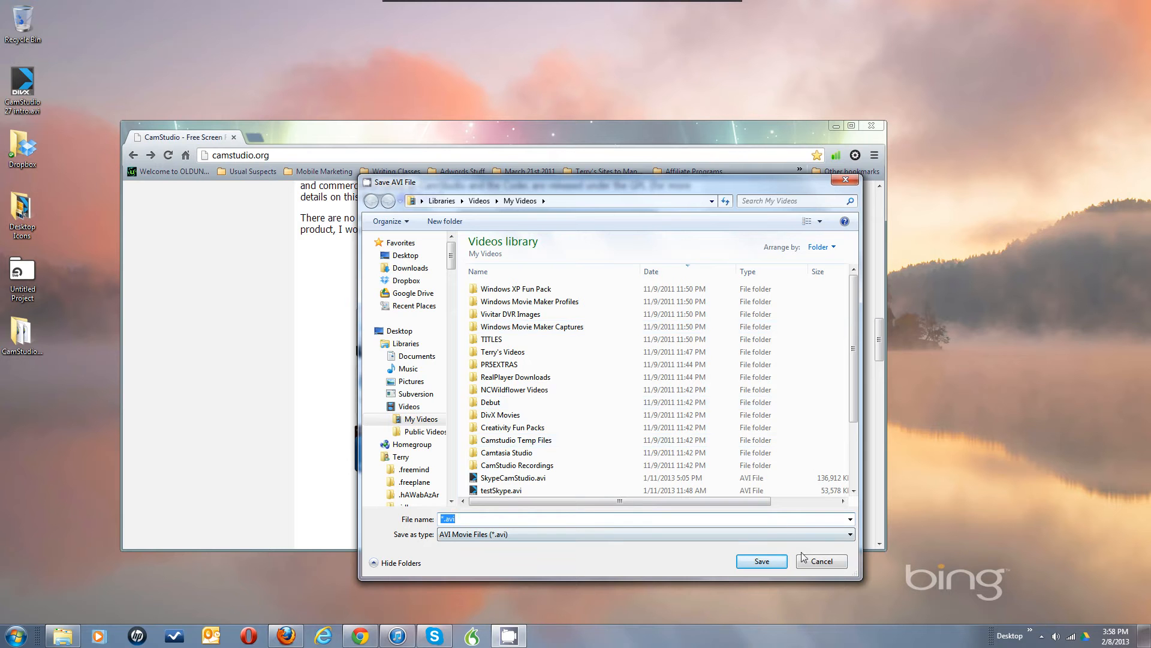
pyautogui.click(821, 562)
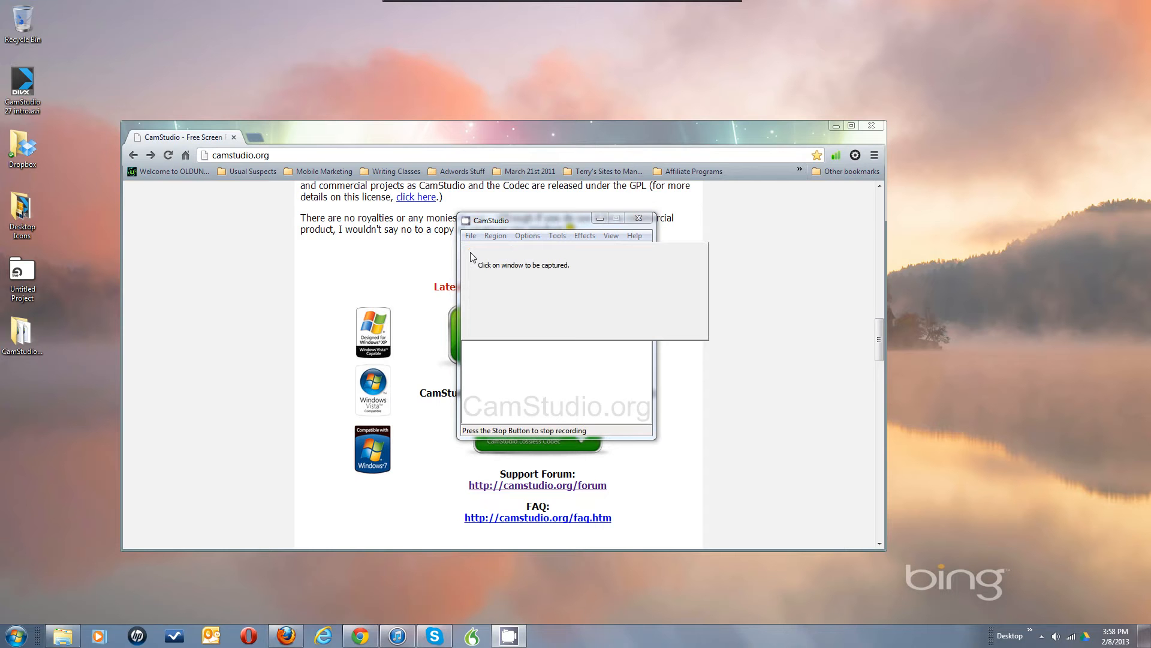
# Start recording the Chrome window, then pan the capture frame away from it by a corner and back around it
pyautogui.click(451, 131)
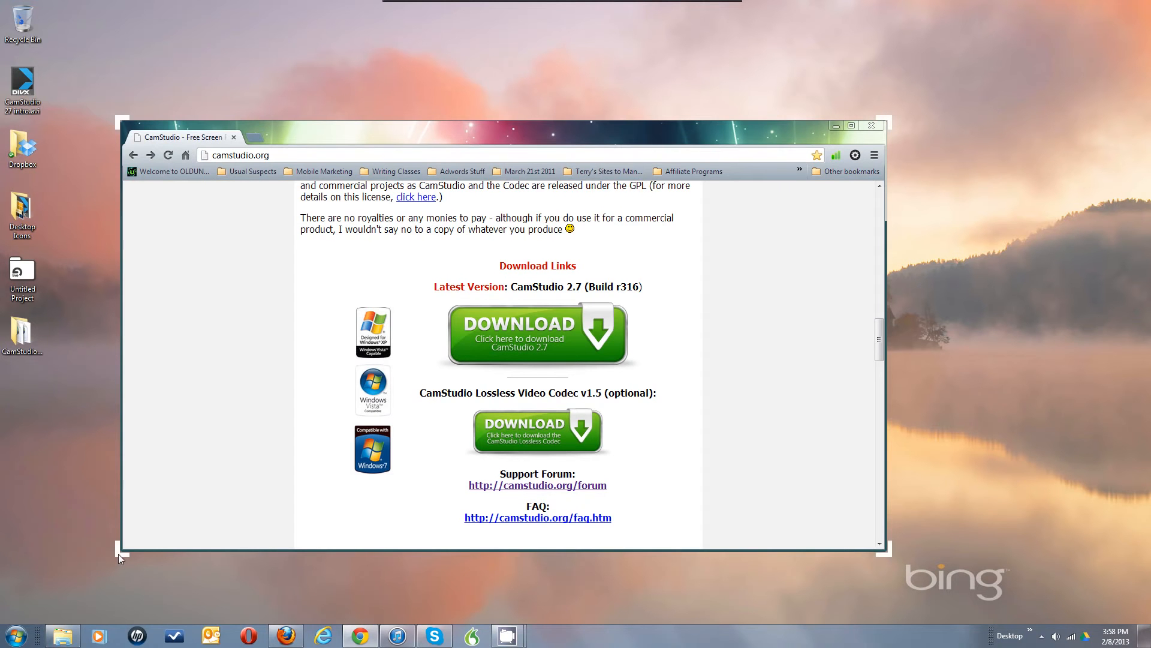
pyautogui.moveTo(130, 553); pyautogui.dragTo(262, 552)
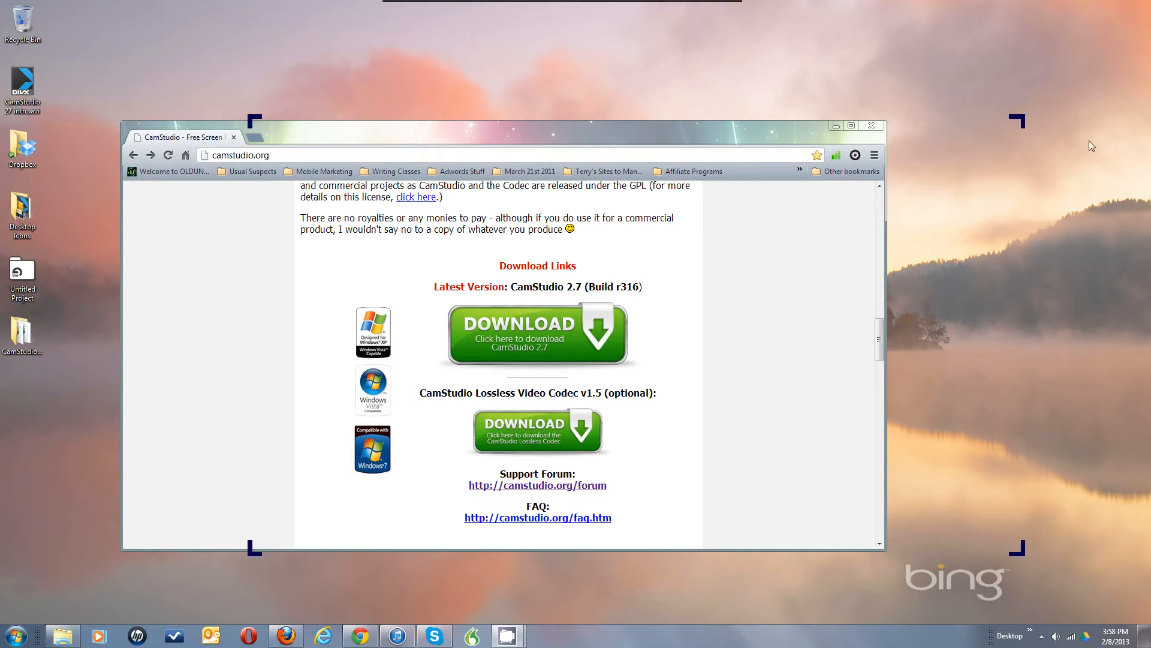
pyautogui.click(1022, 113)
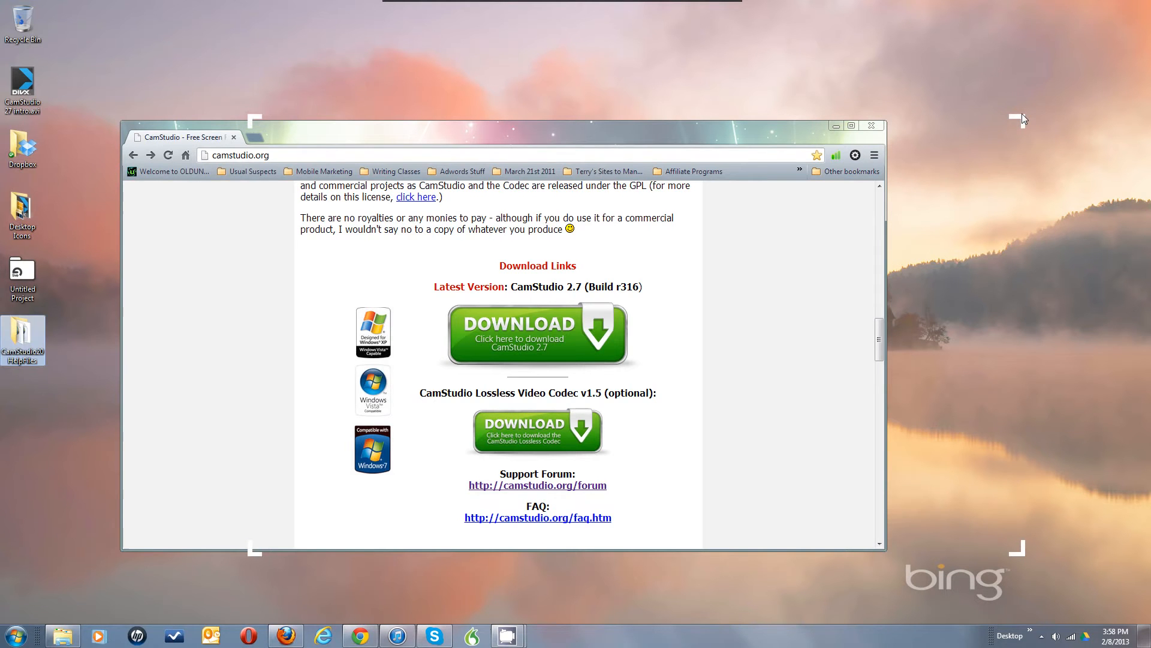
pyautogui.moveTo(1022, 113)
pyautogui.mouseDown()
pyautogui.moveTo(980, 124)
pyautogui.moveTo(1024, 121)
pyautogui.mouseUp()
pyautogui.click(1020, 116)
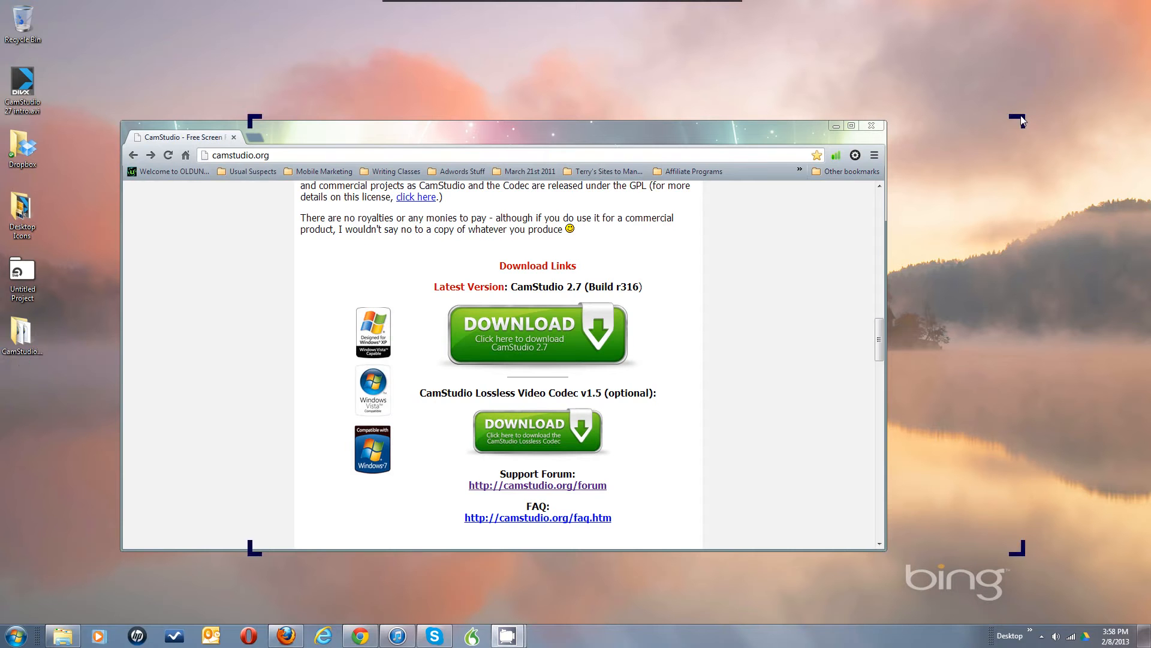
pyautogui.moveTo(954, 118); pyautogui.dragTo(884, 121)
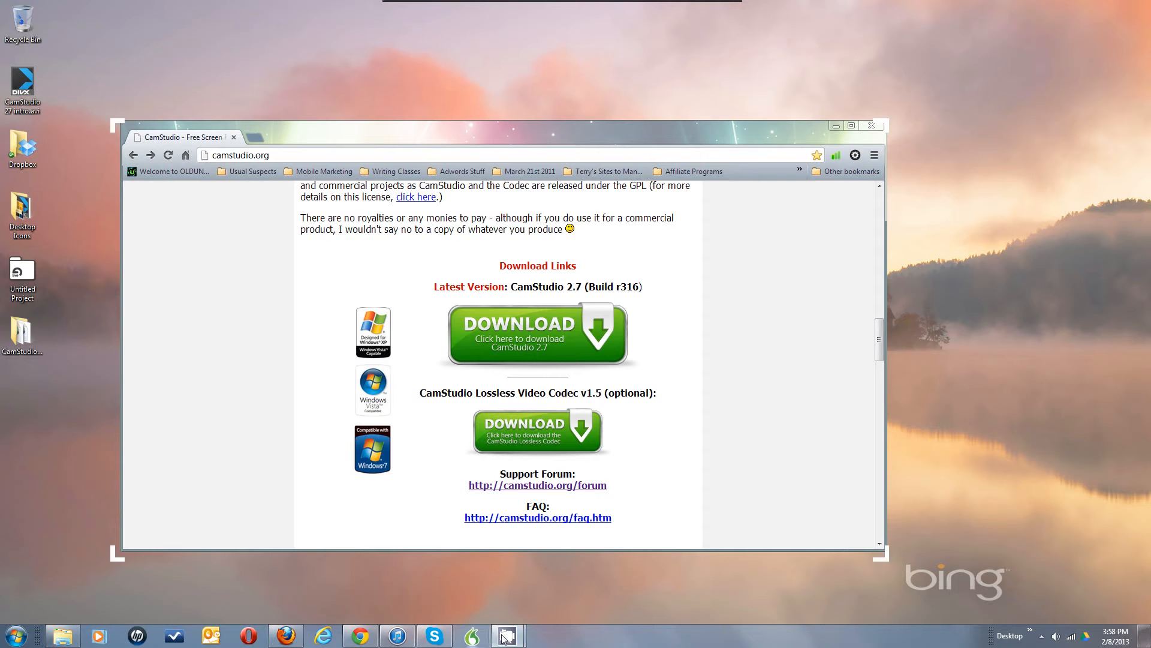
# Preview the recorder's CamStudio and Flashing window thumbnails while the recording runs
pyautogui.moveTo(498, 625)
pyautogui.click(448, 581)
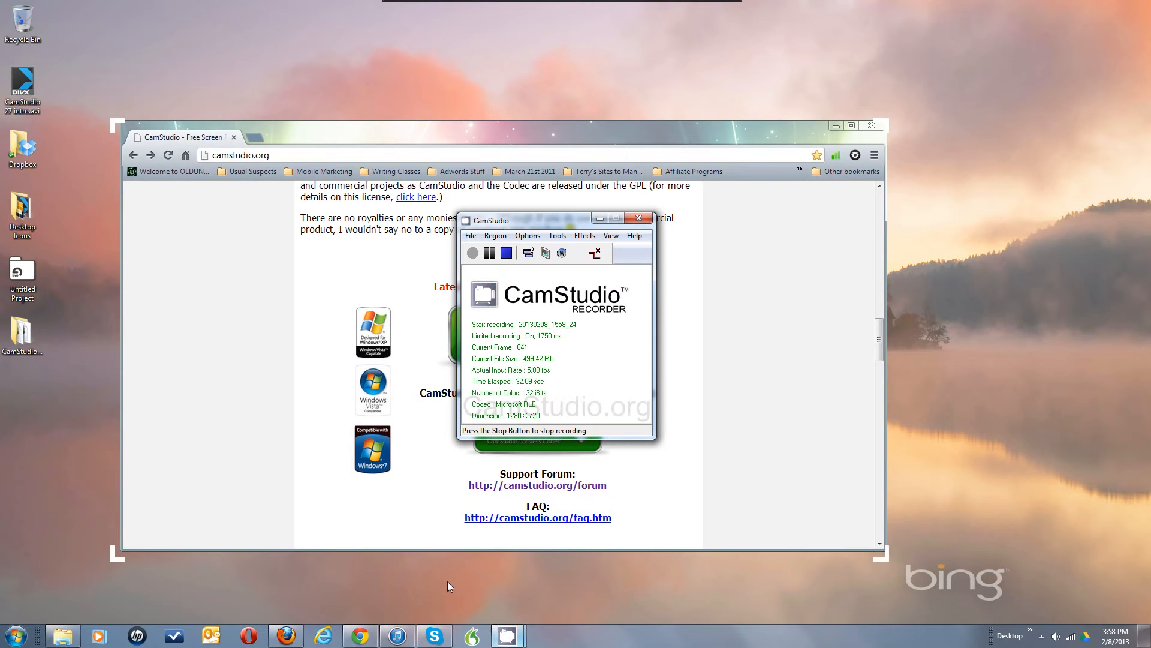
pyautogui.moveTo(515, 640)
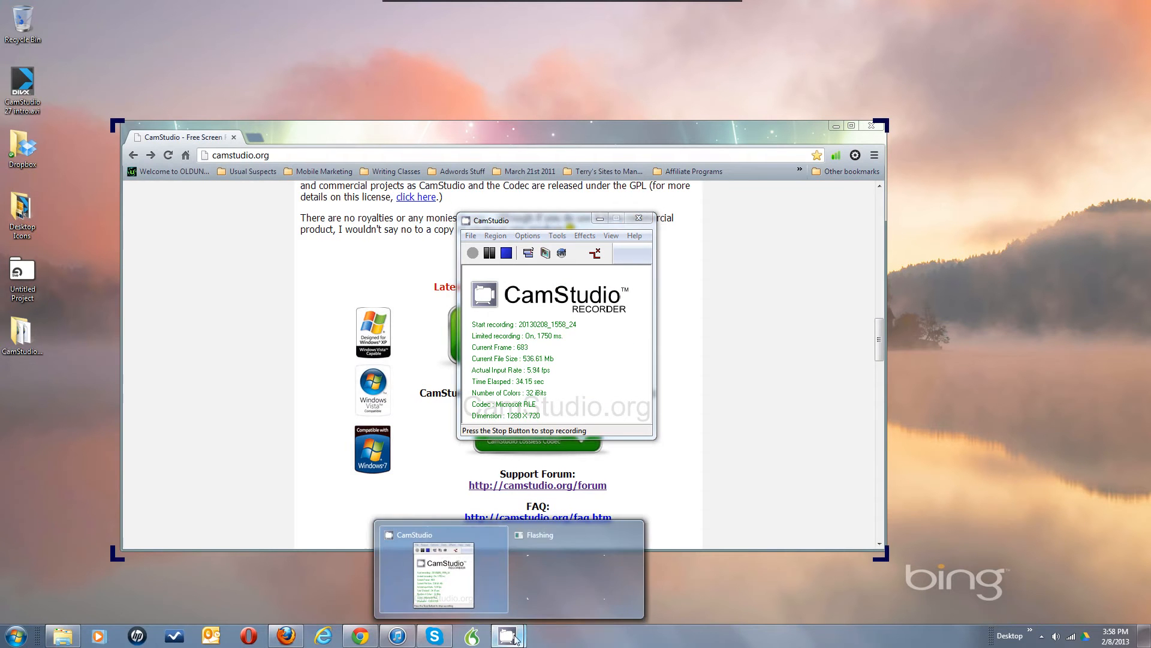
pyautogui.moveTo(566, 569)
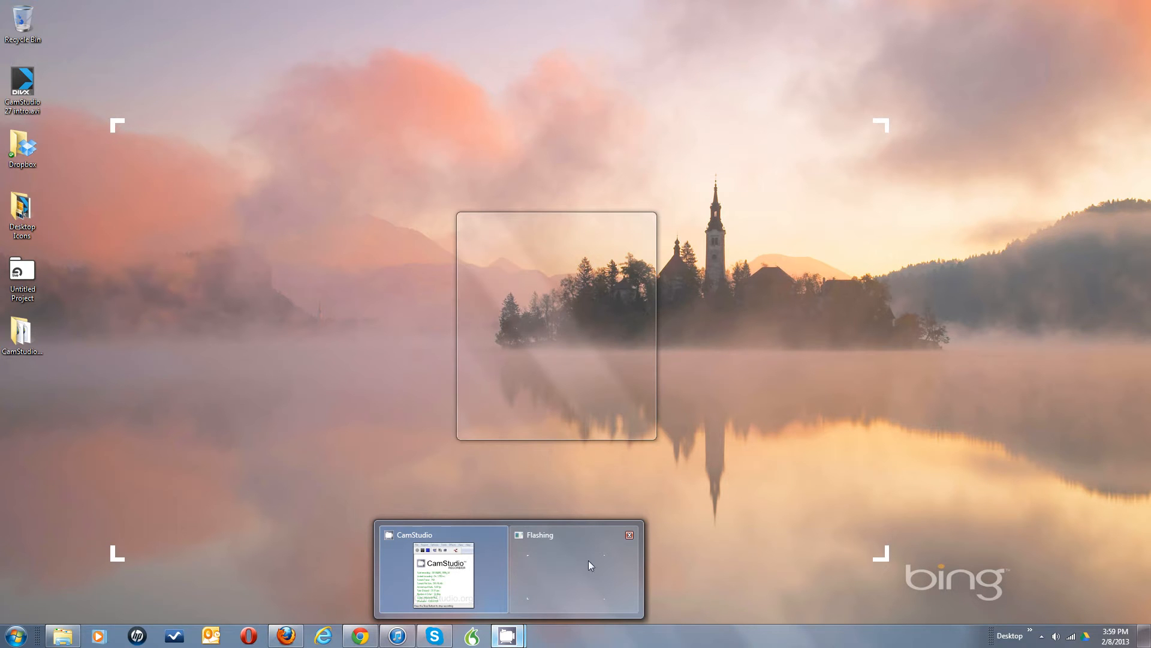
pyautogui.moveTo(484, 586)
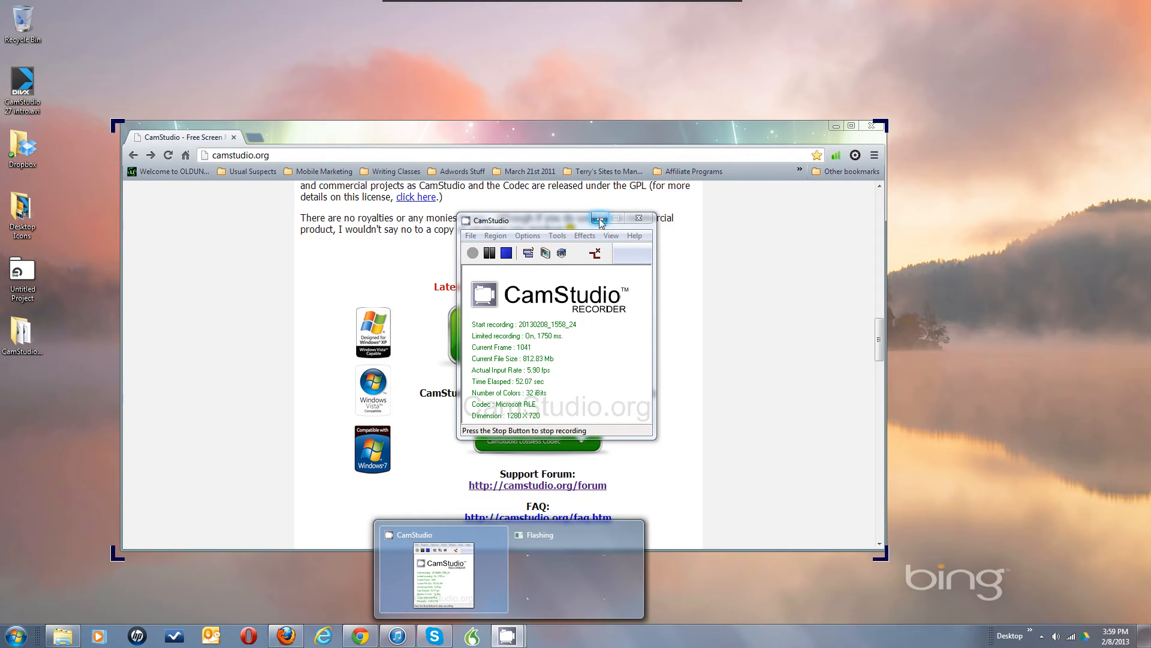
# Minimize the recorder and view the recording commands offered by its notification-area icon
pyautogui.click(601, 219)
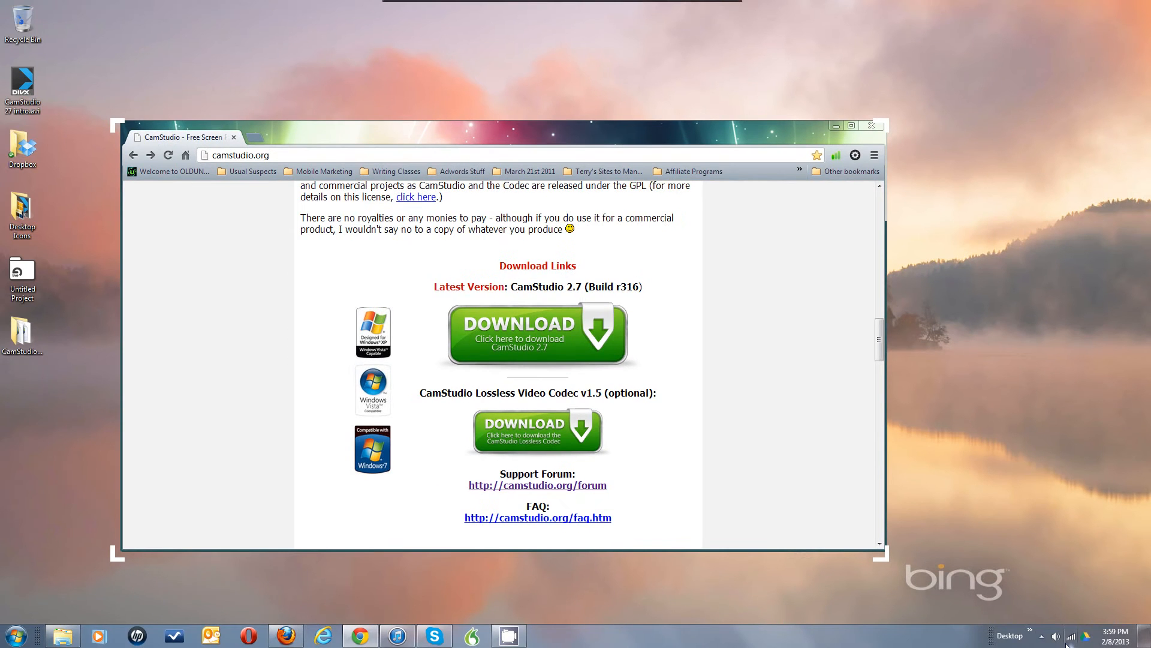
pyautogui.click(1042, 636)
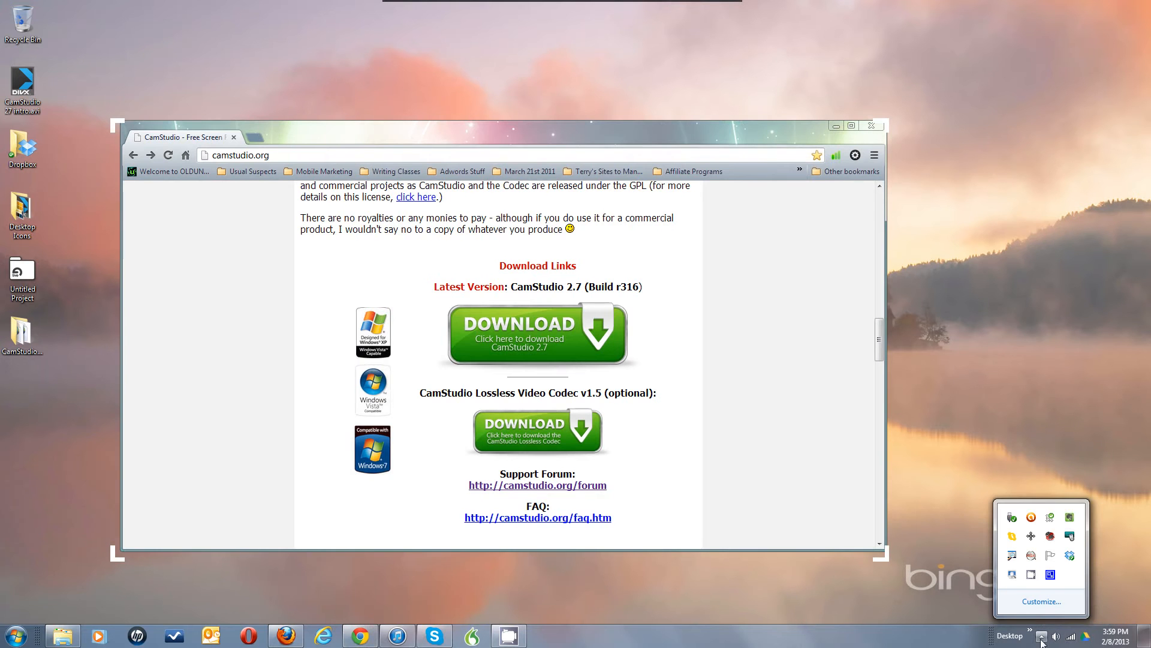
pyautogui.rightClick(1032, 574)
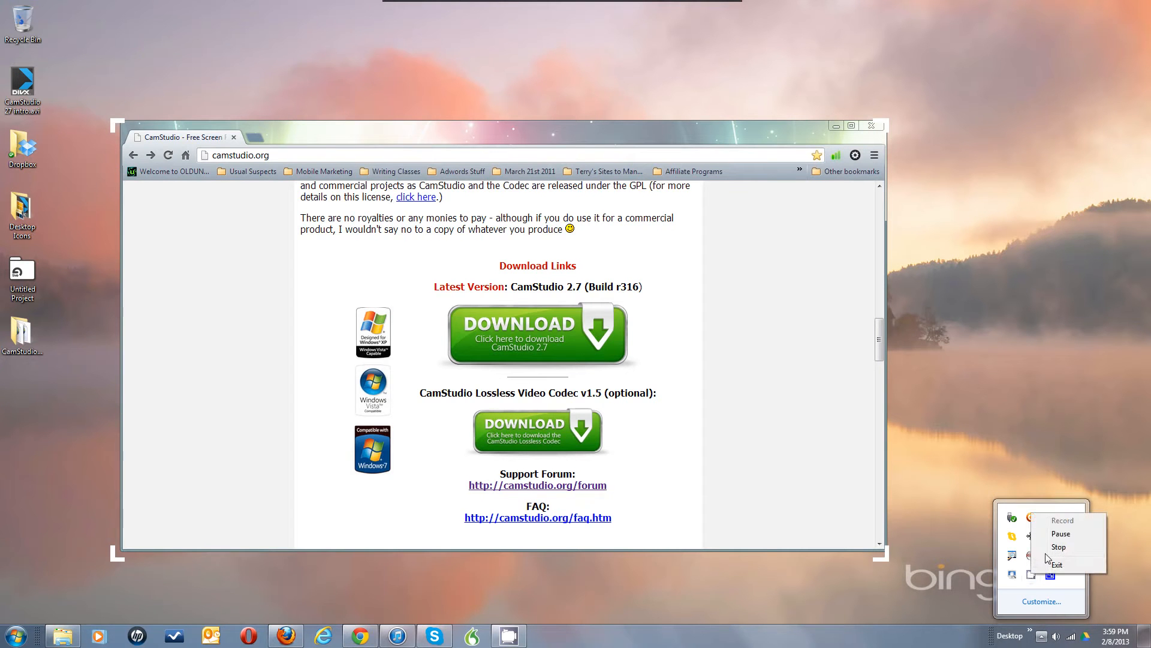
pyautogui.click(1041, 593)
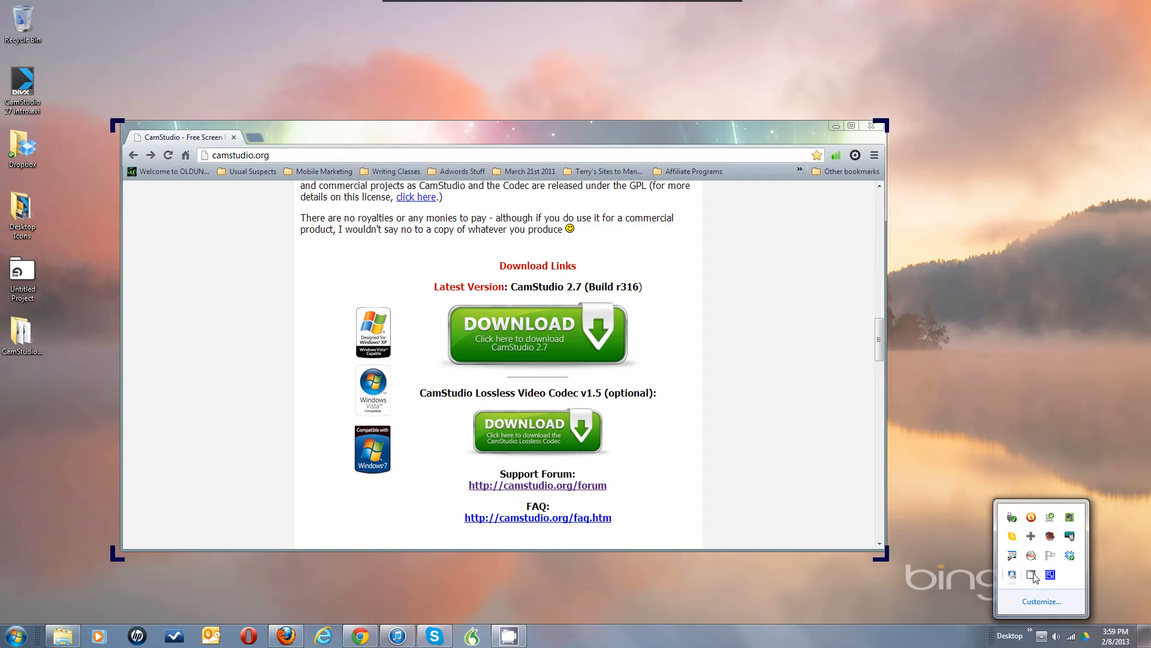
# Restore the recorder from the notification area, stop the recording and discard the AVI file
pyautogui.click(1032, 576)
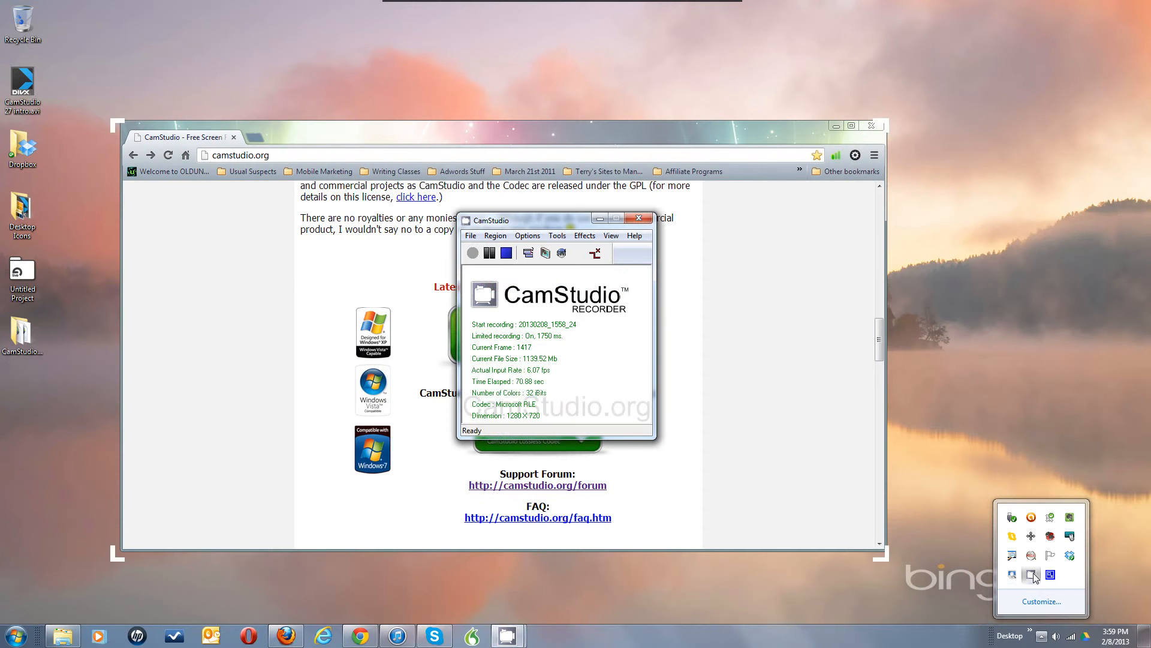
pyautogui.click(507, 252)
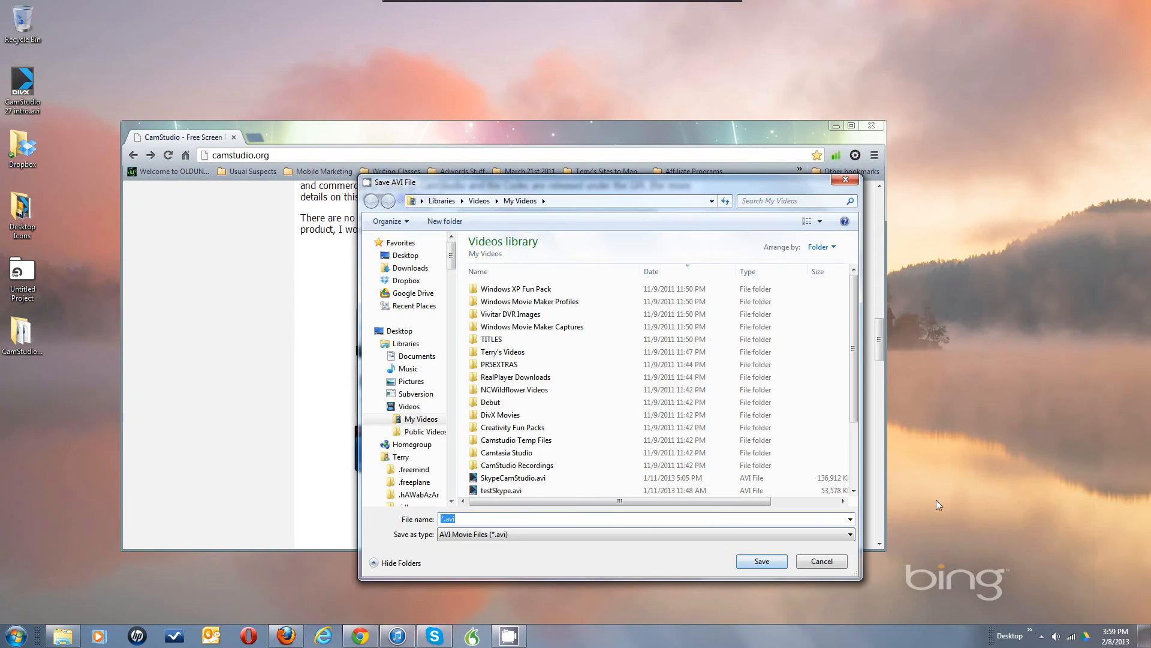
pyautogui.click(822, 561)
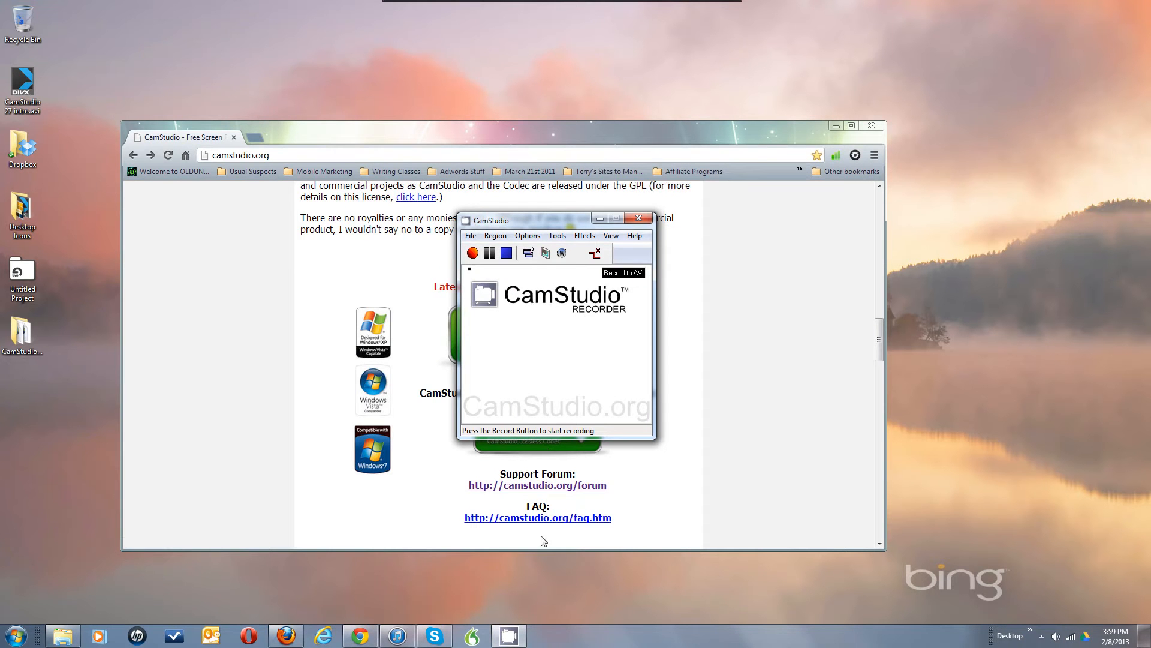
# Start a new window recording of Chrome and bring the recorder back to the front
pyautogui.click(473, 253)
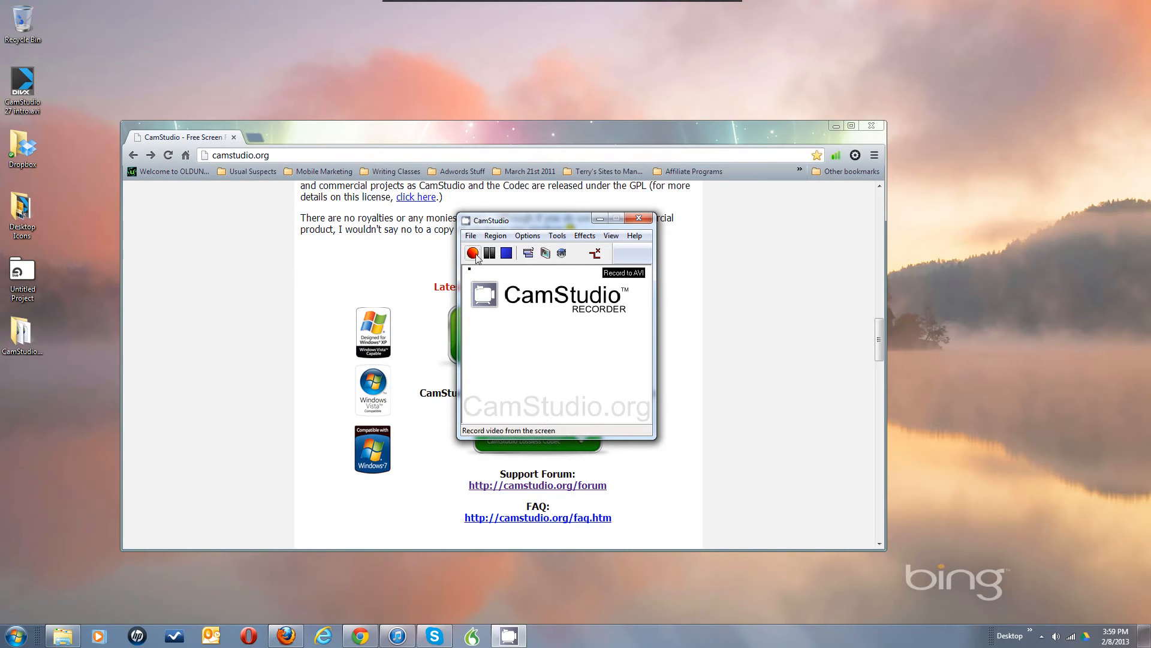
pyautogui.click(457, 139)
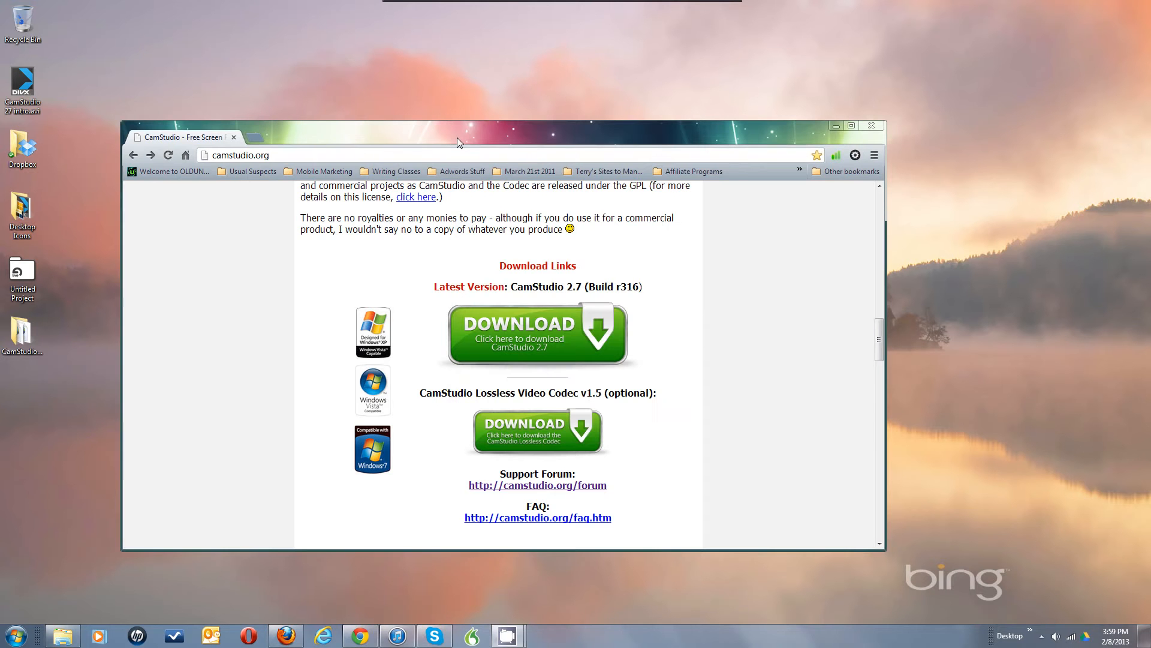
pyautogui.click(514, 632)
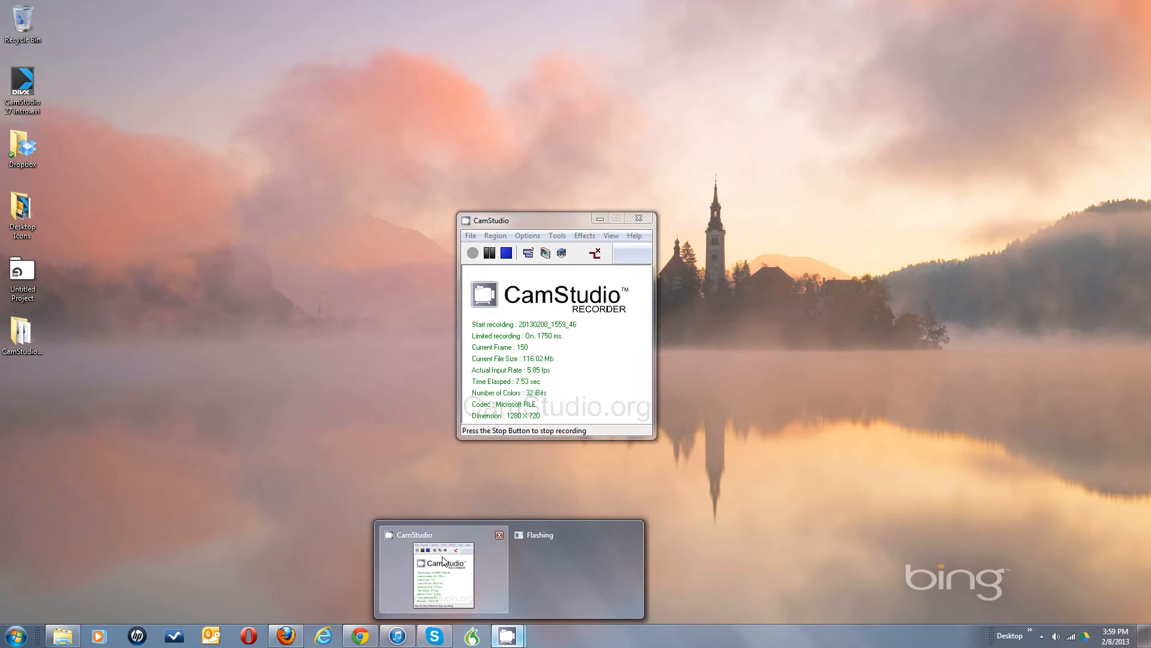
pyautogui.click(444, 559)
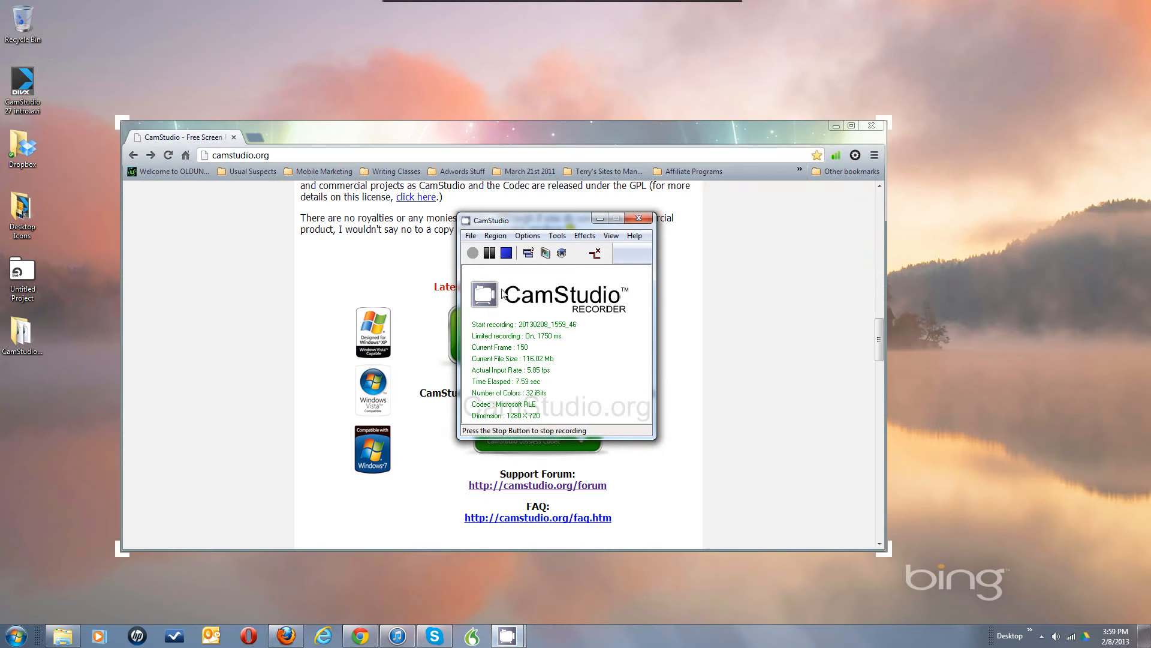
# Minimize the recorder while it is recording and close its remaining taskbar window
pyautogui.click(599, 218)
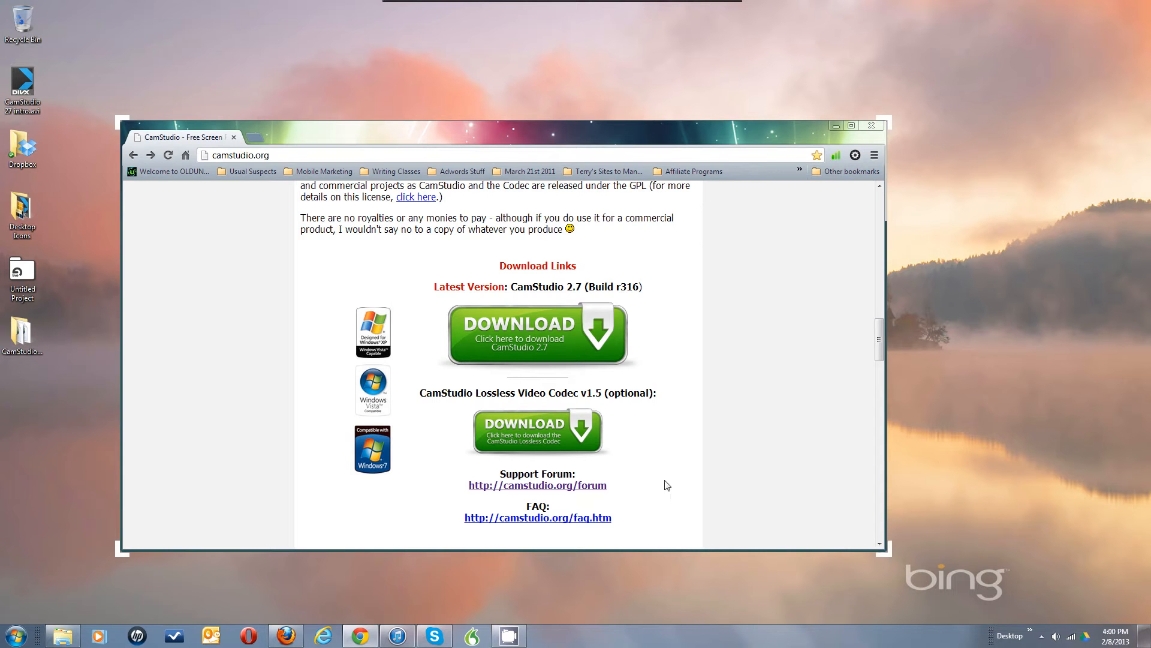
pyautogui.rightClick(509, 637)
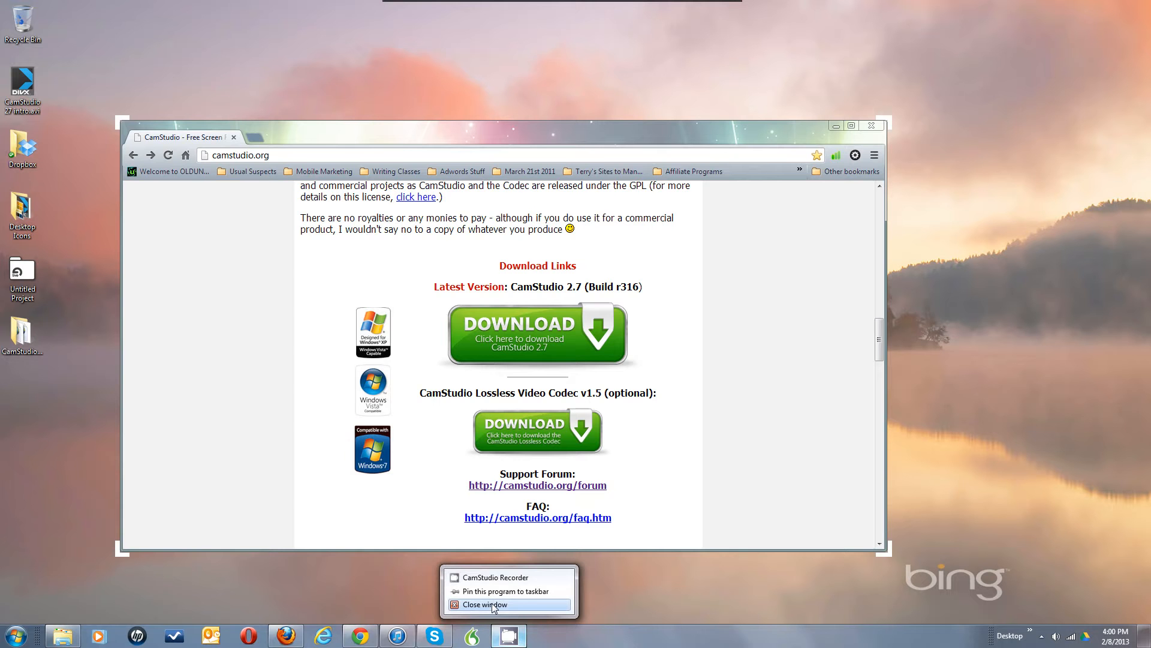
pyautogui.click(492, 606)
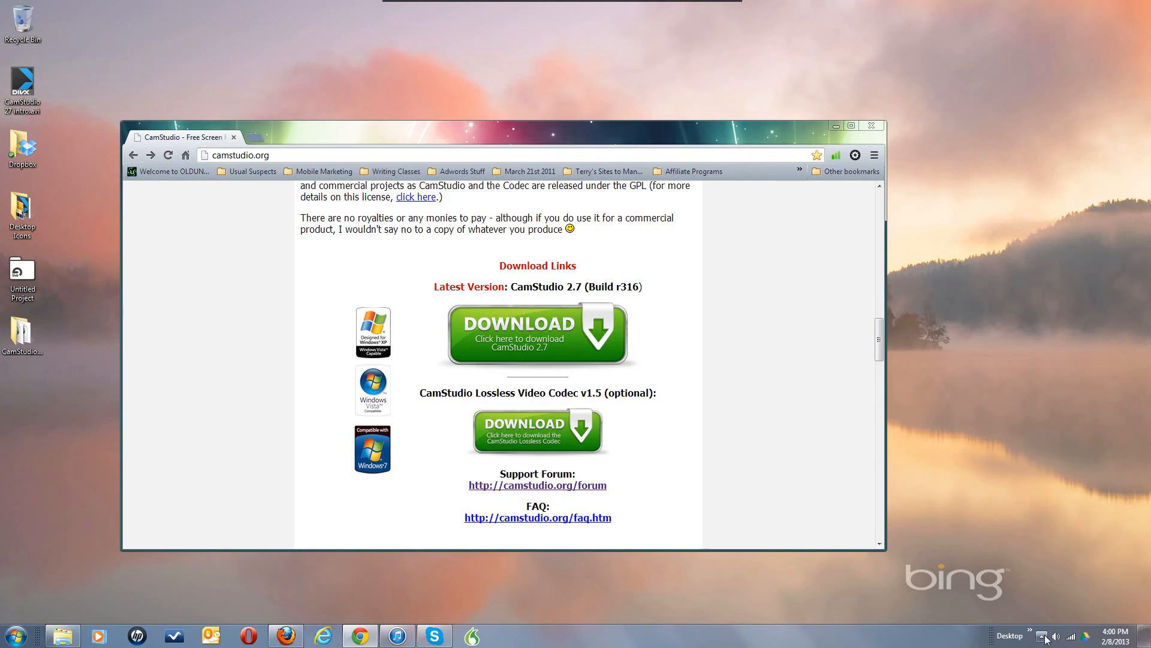
# Try to stop the running recording through CamStudio's notification-area icon
pyautogui.click(1044, 637)
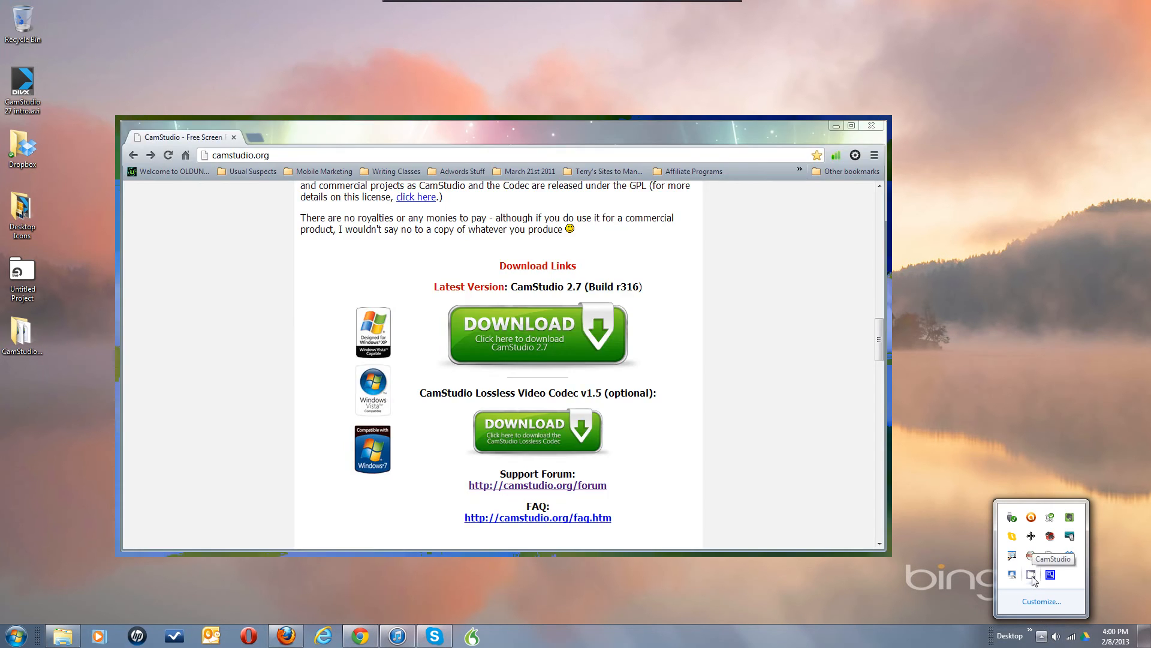
pyautogui.rightClick(1031, 575)
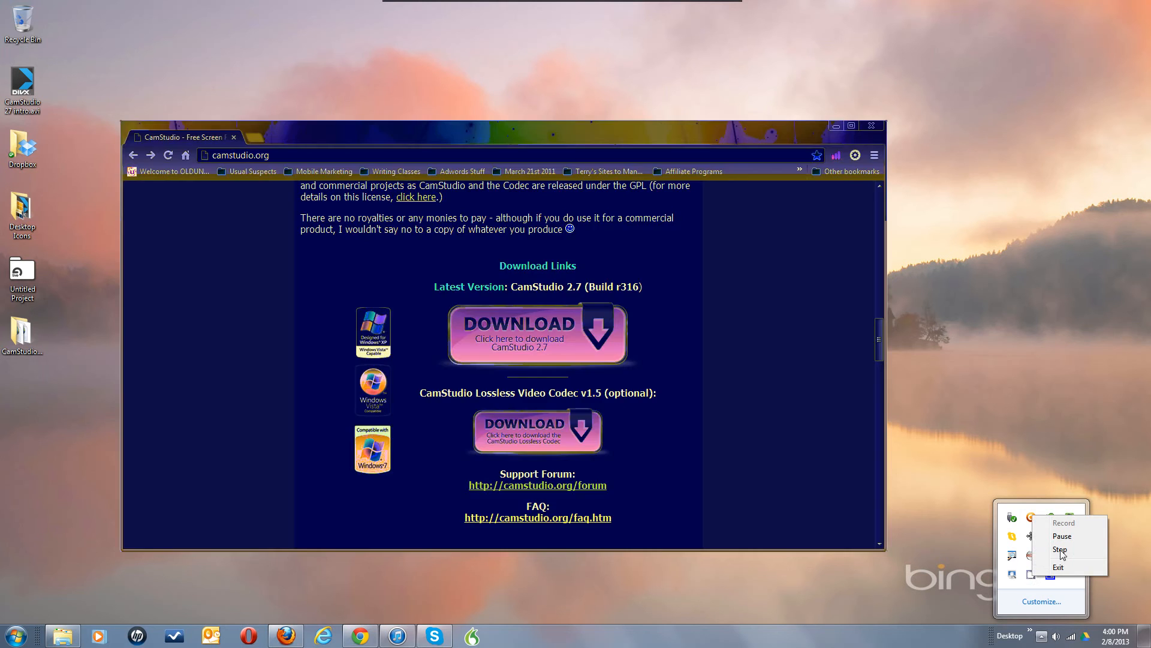
pyautogui.click(1061, 550)
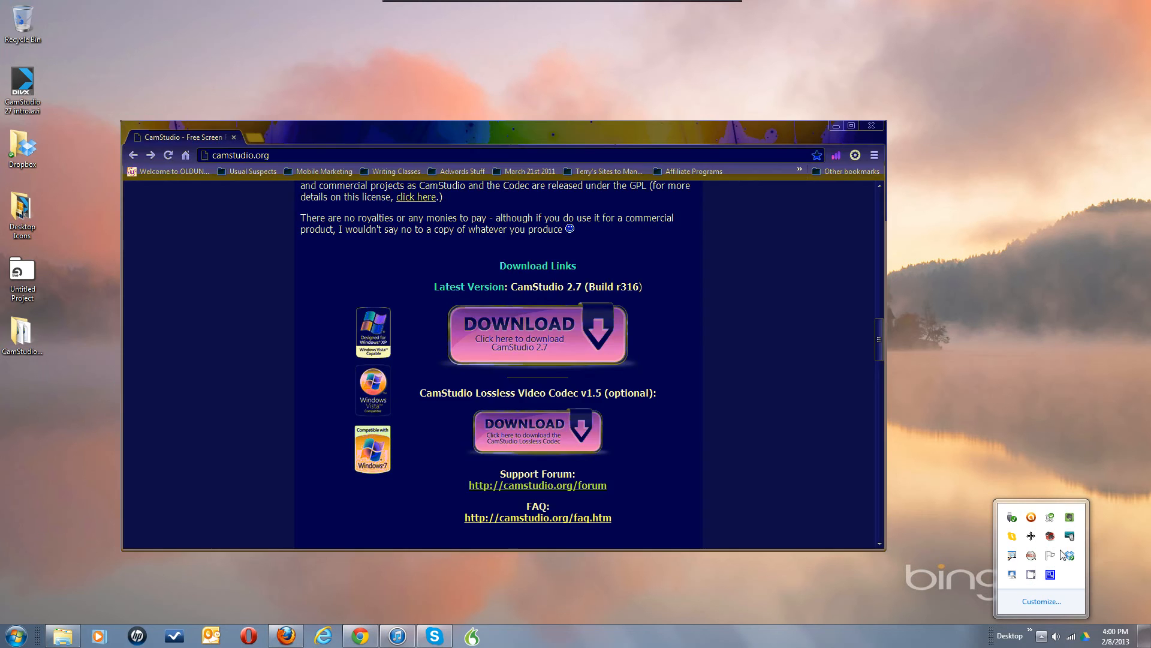
# Restore the recorder, stop the Chrome window recording and cancel saving the AVI file
pyautogui.click(1033, 581)
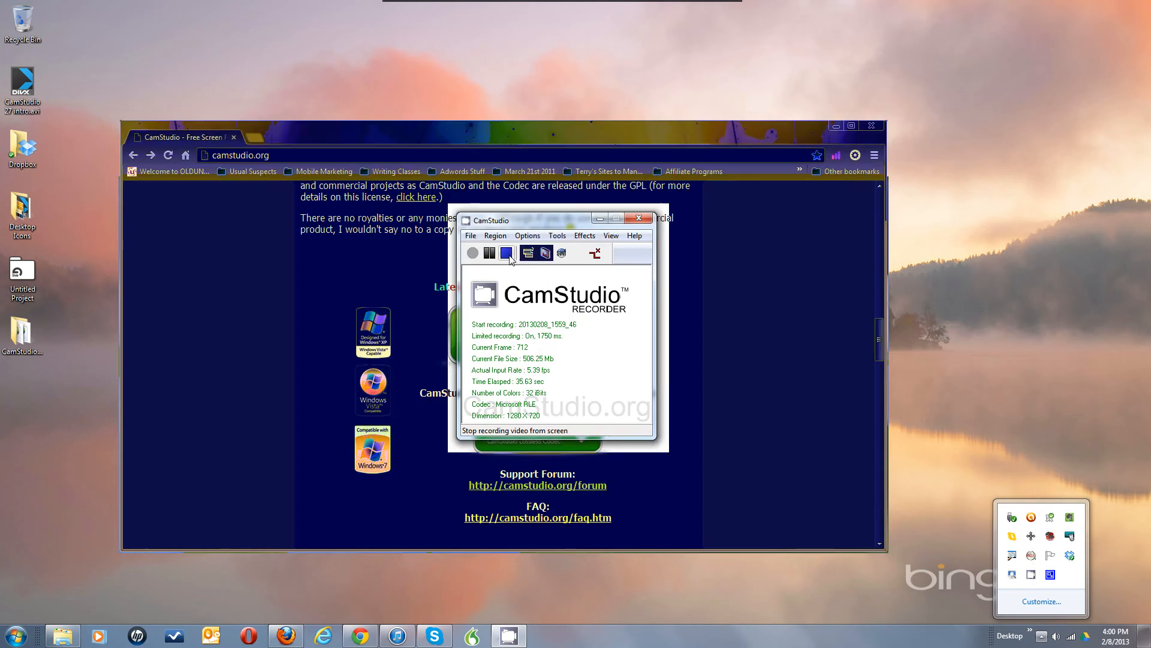
pyautogui.click(508, 253)
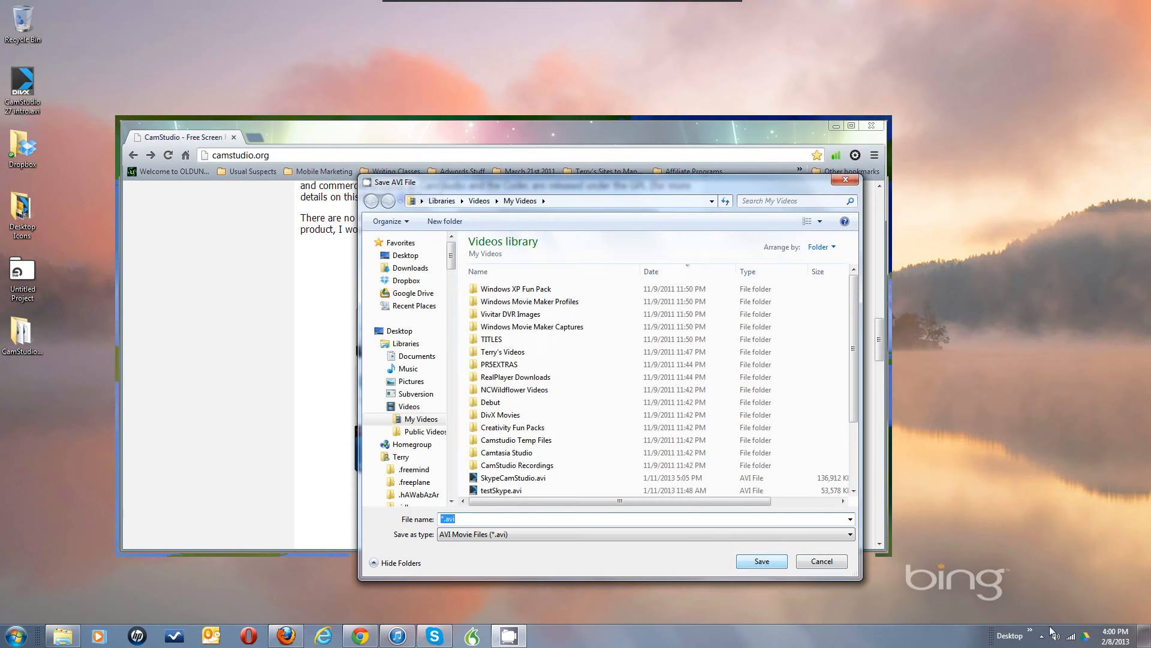
pyautogui.click(823, 562)
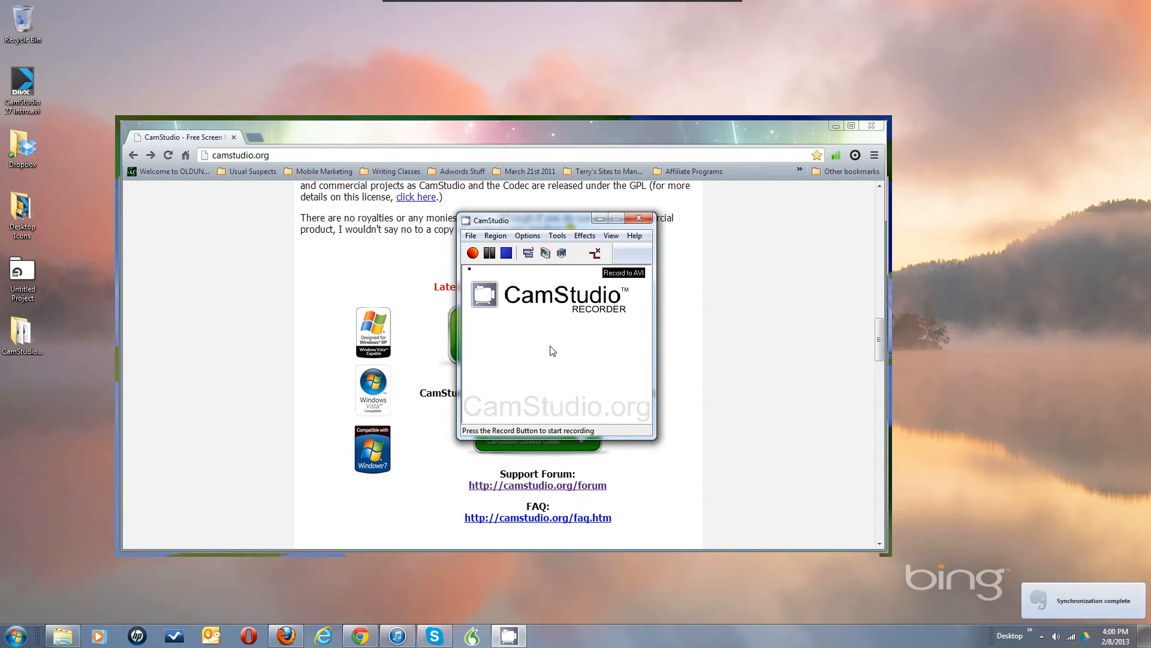
pyautogui.moveTo(521, 642)
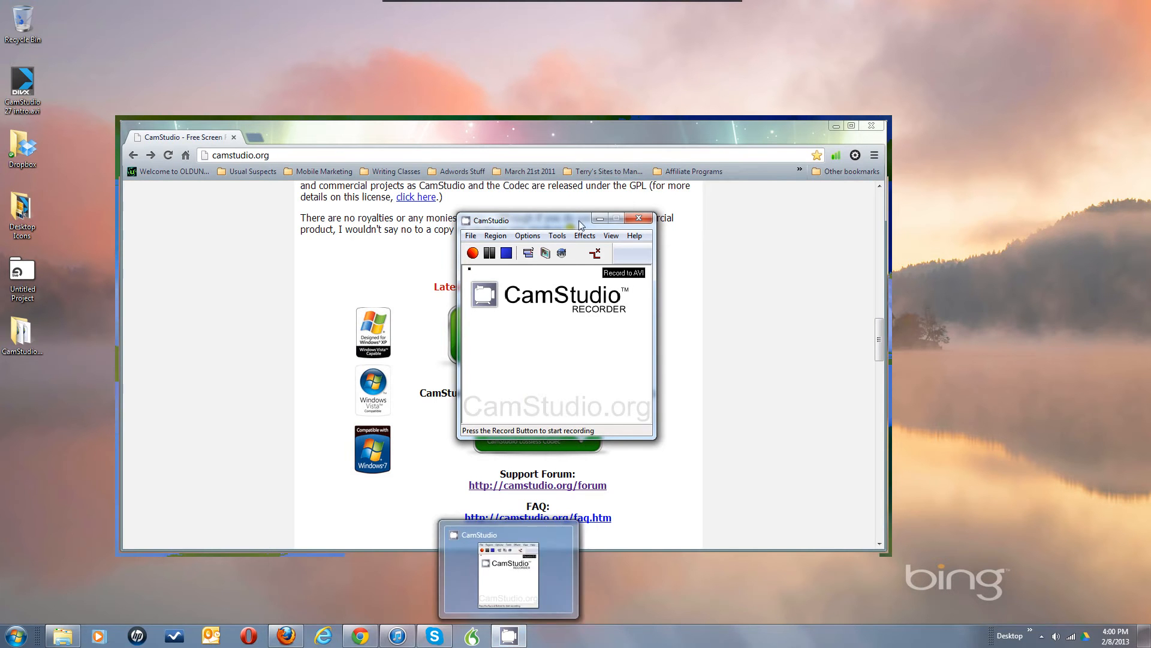
# Minimize the recorder, restore it from its notification-area icon and view that icon's shortcut commands
pyautogui.click(600, 217)
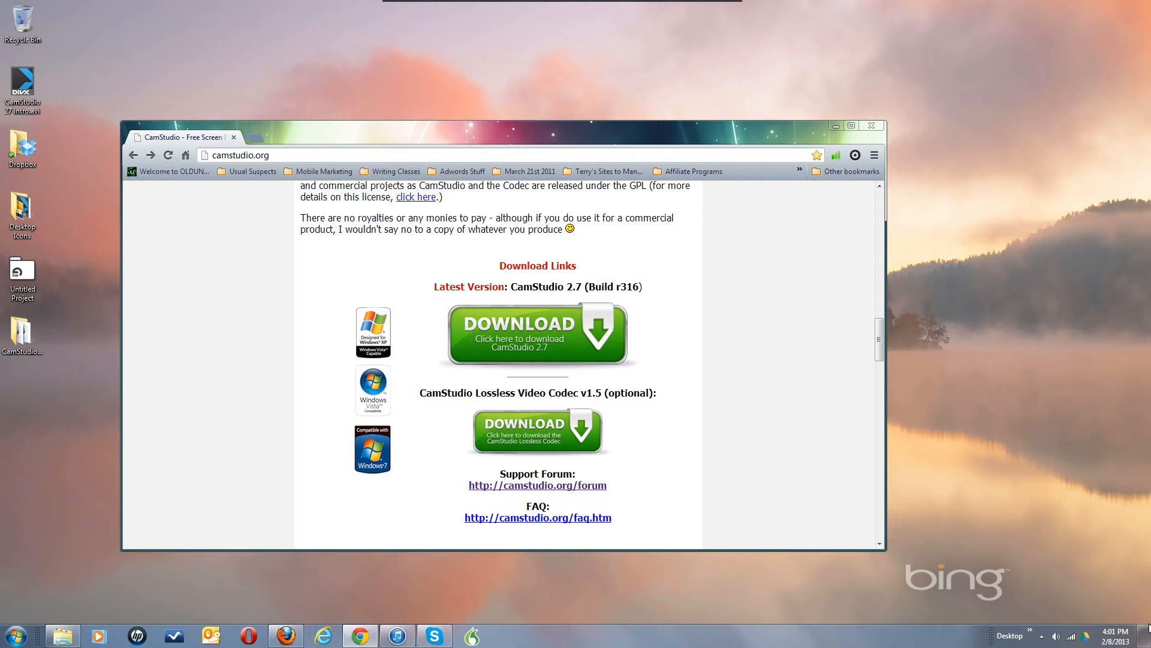
pyautogui.click(1041, 636)
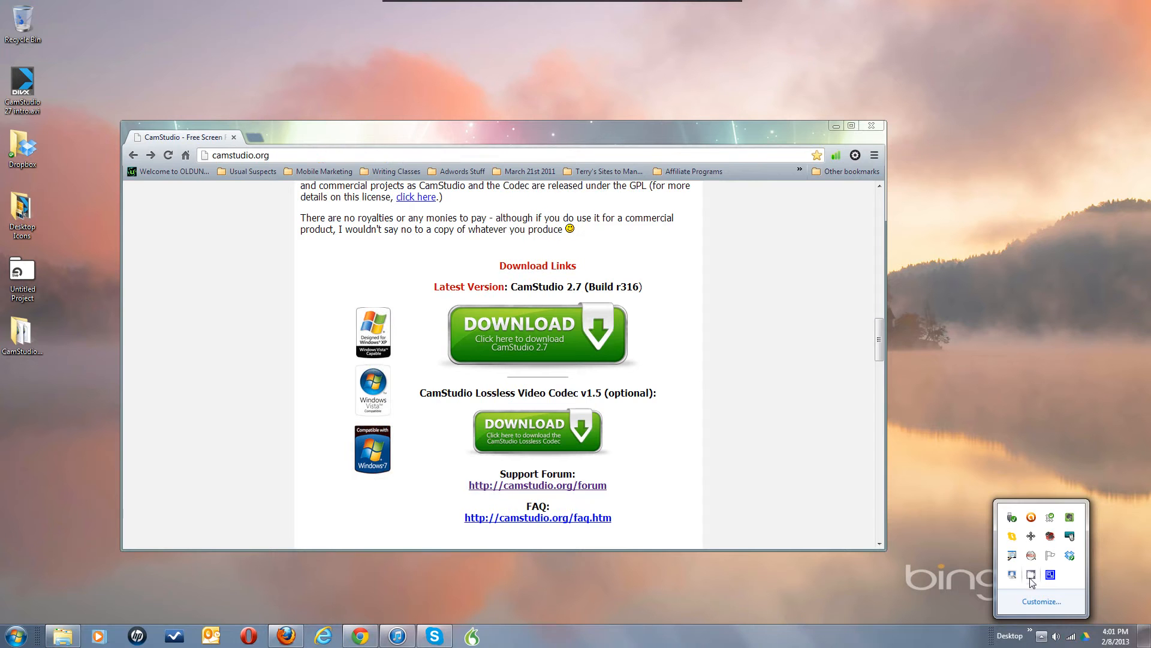
pyautogui.click(911, 501)
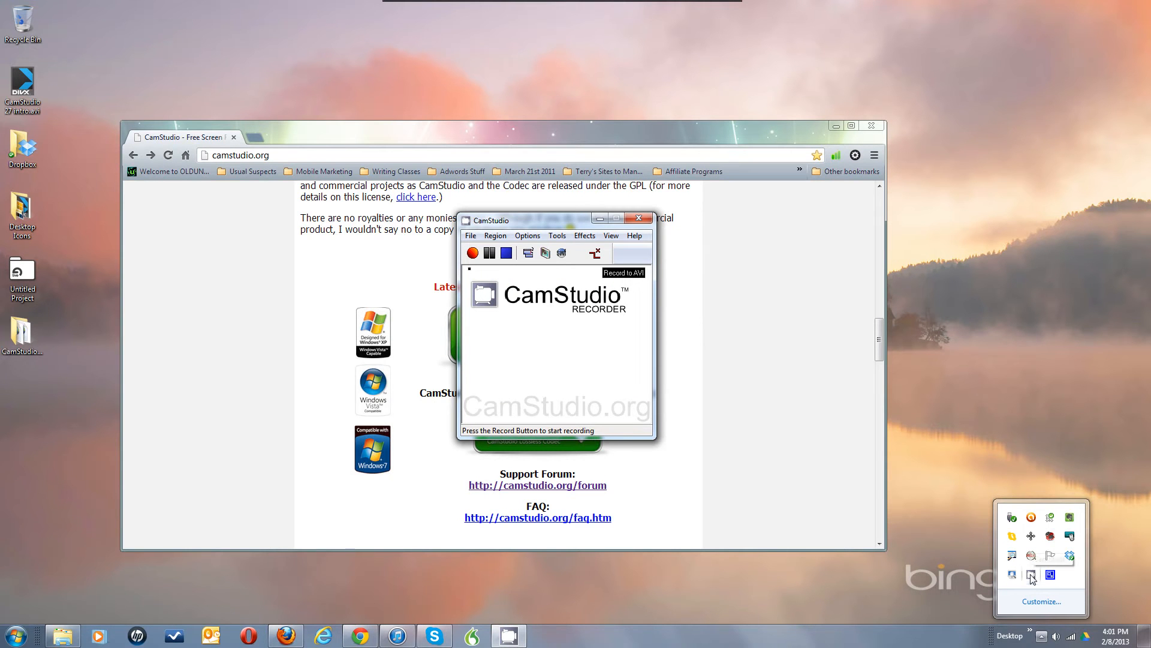
pyautogui.rightClick(1034, 556)
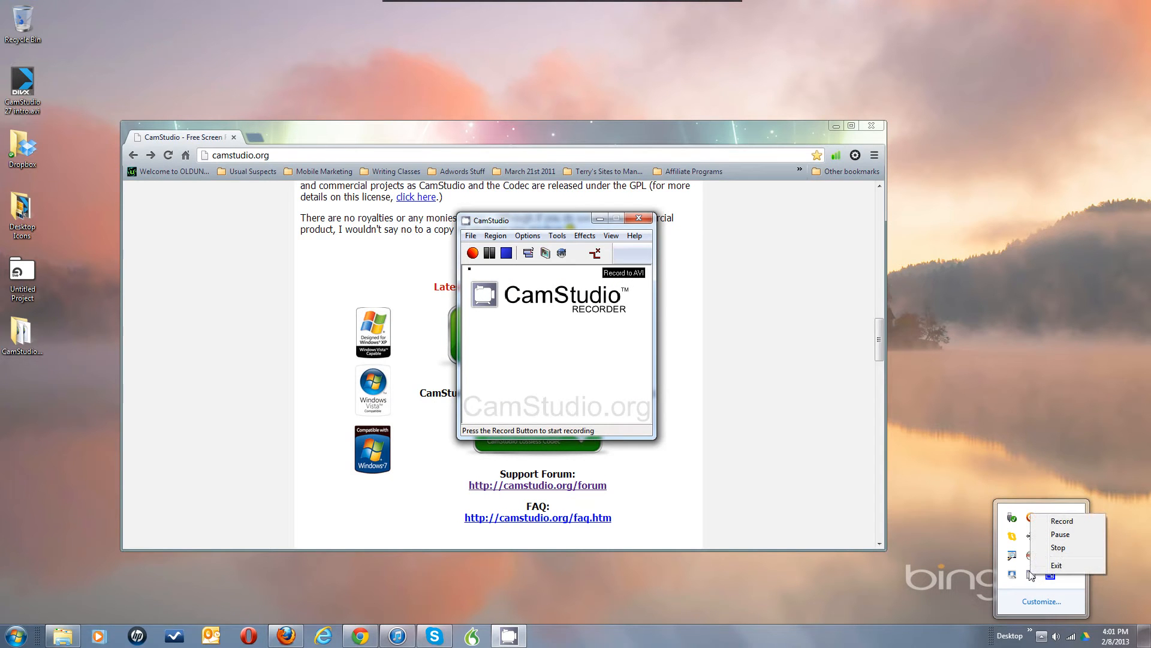
pyautogui.click(942, 577)
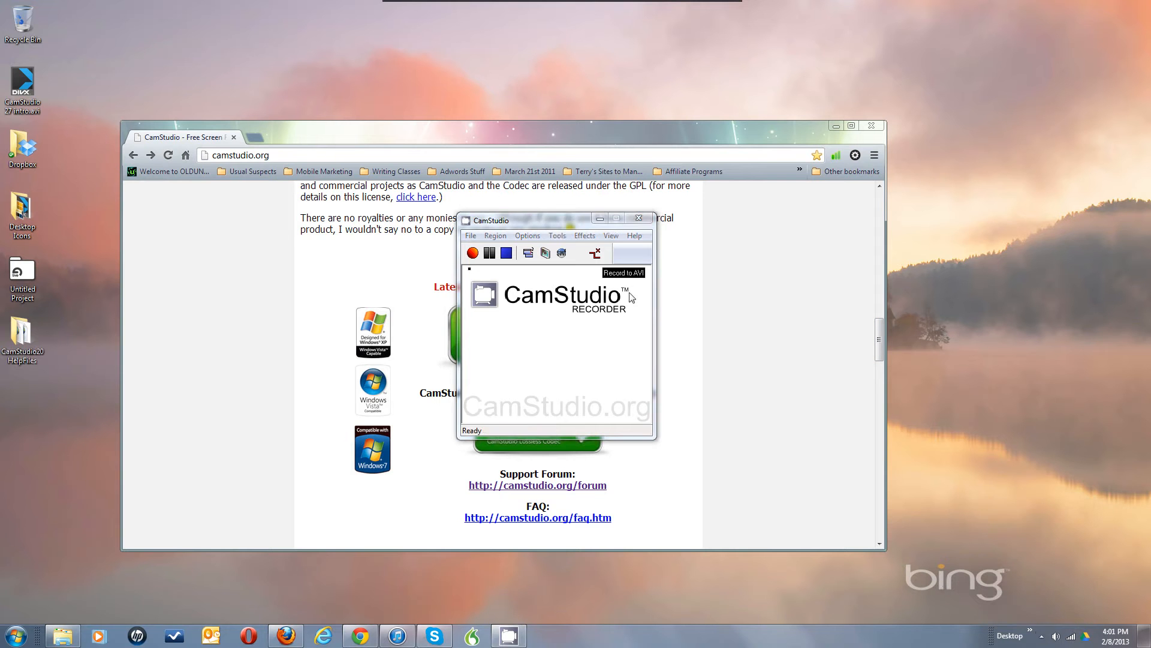
pyautogui.click(574, 345)
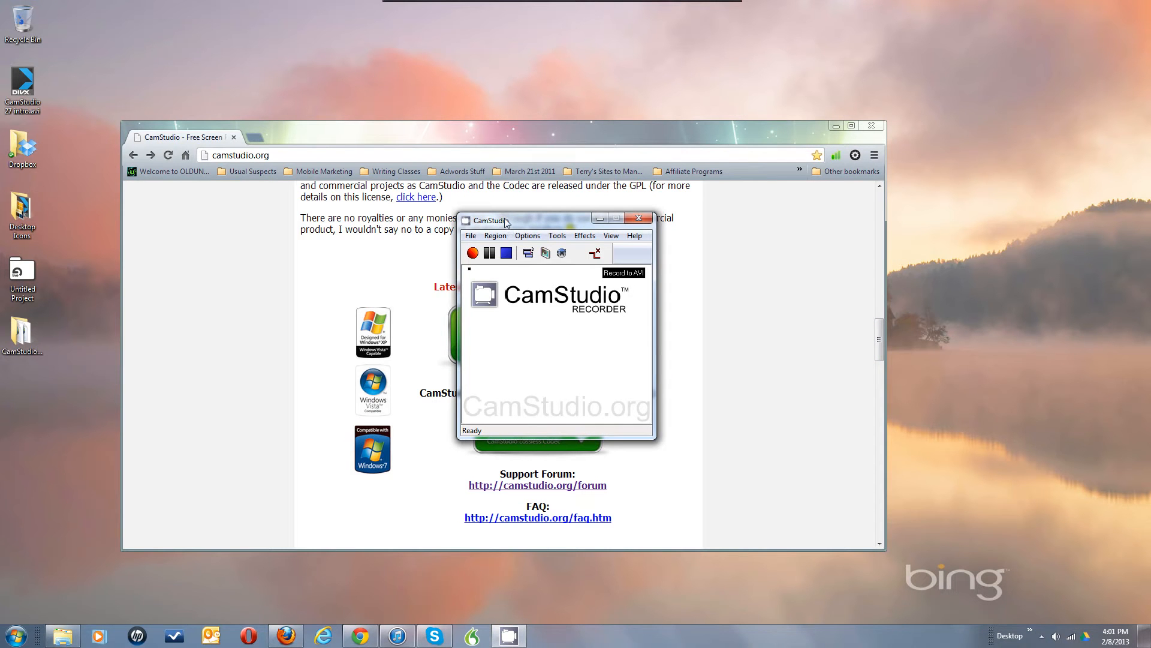
# Set the recording area to a fixed region of 1280 by 720 with its top-left corner fixed at 200, 200
pyautogui.click(495, 237)
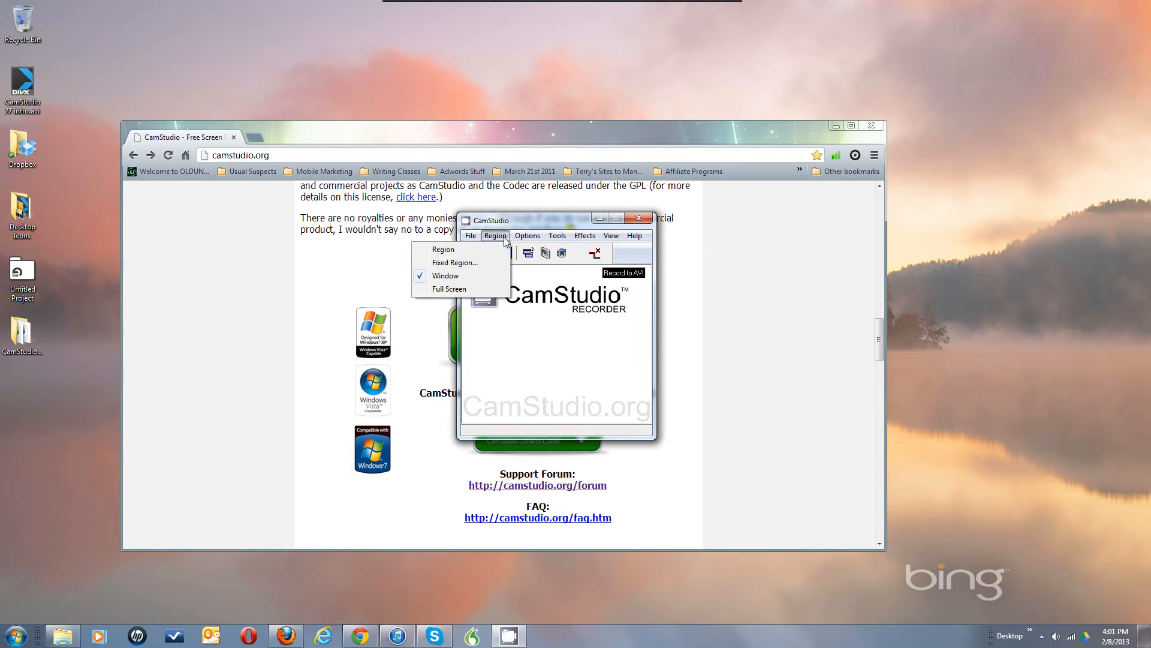
pyautogui.click(487, 262)
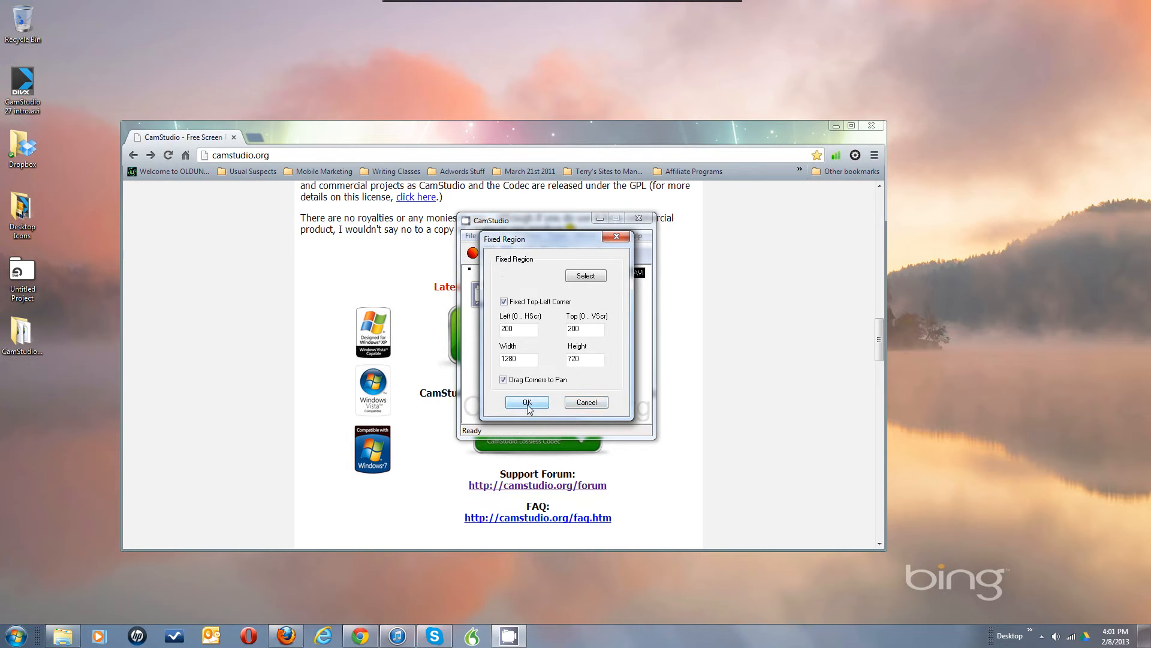
pyautogui.click(527, 403)
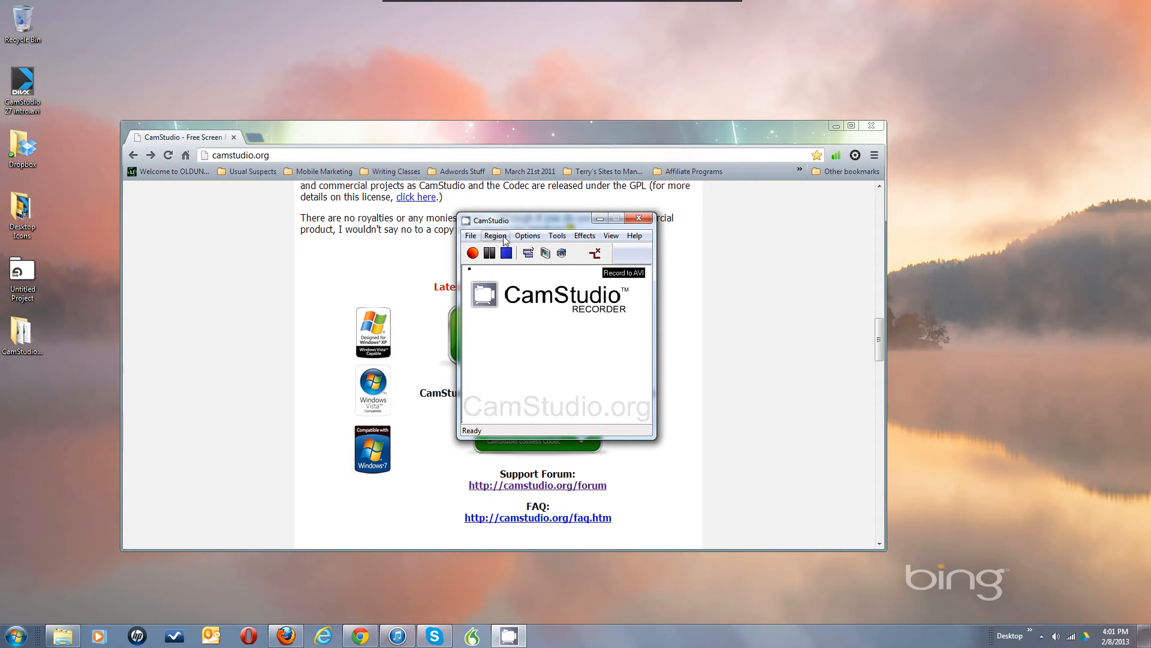
# Open the video options and review the available compressors
pyautogui.click(530, 236)
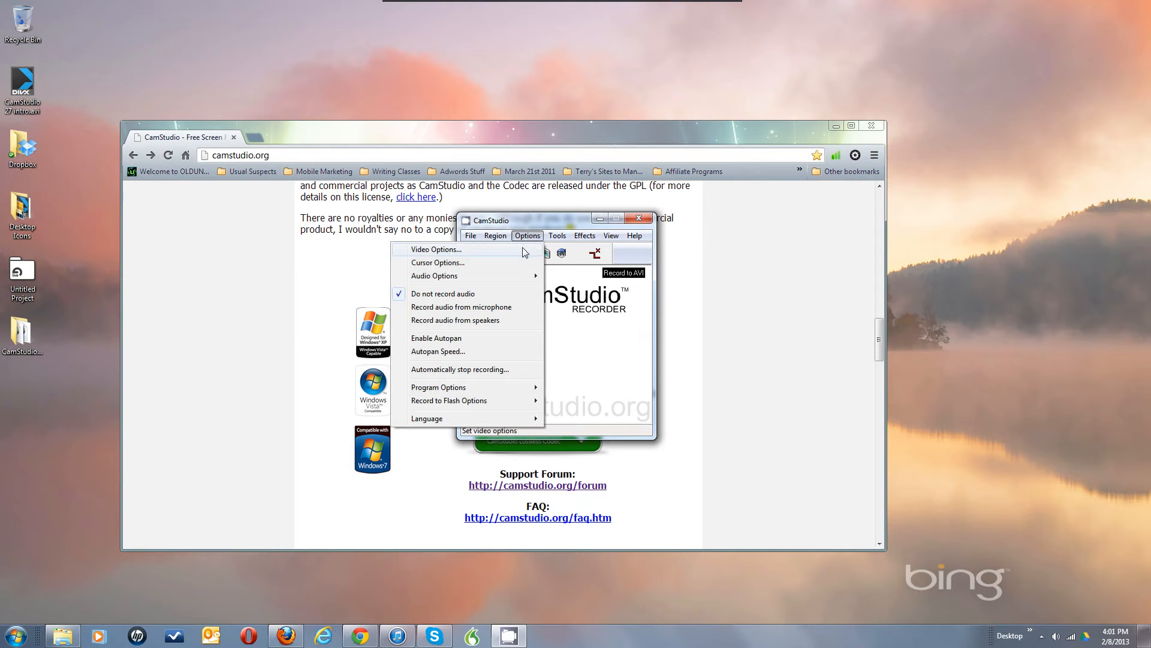
pyautogui.click(525, 251)
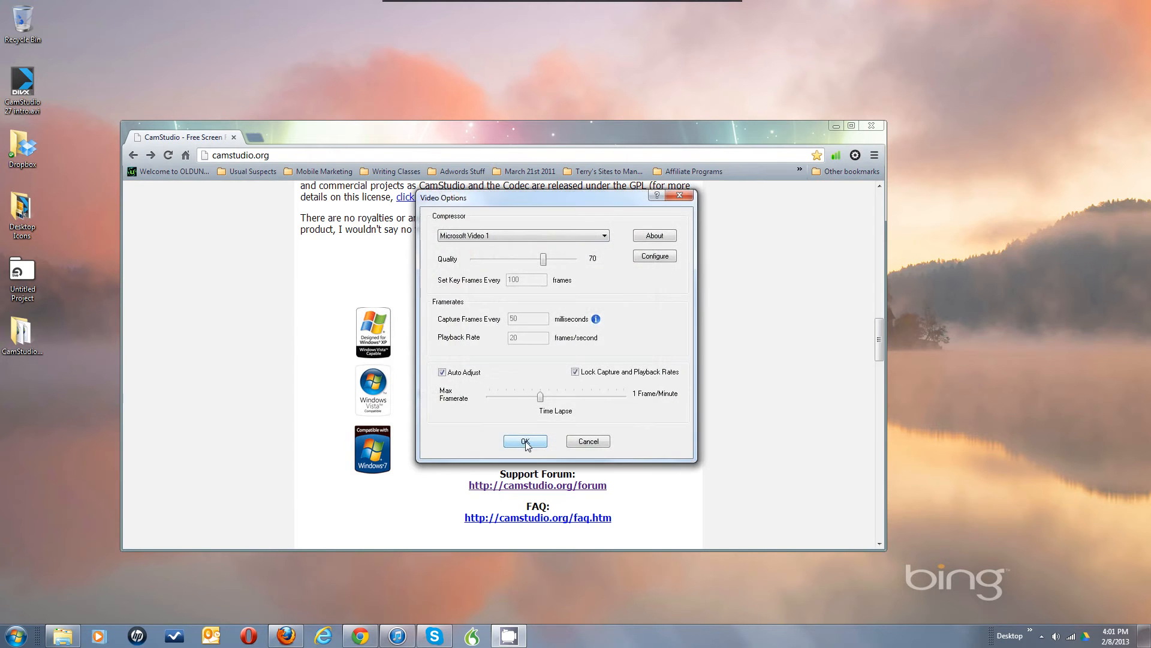
pyautogui.click(603, 237)
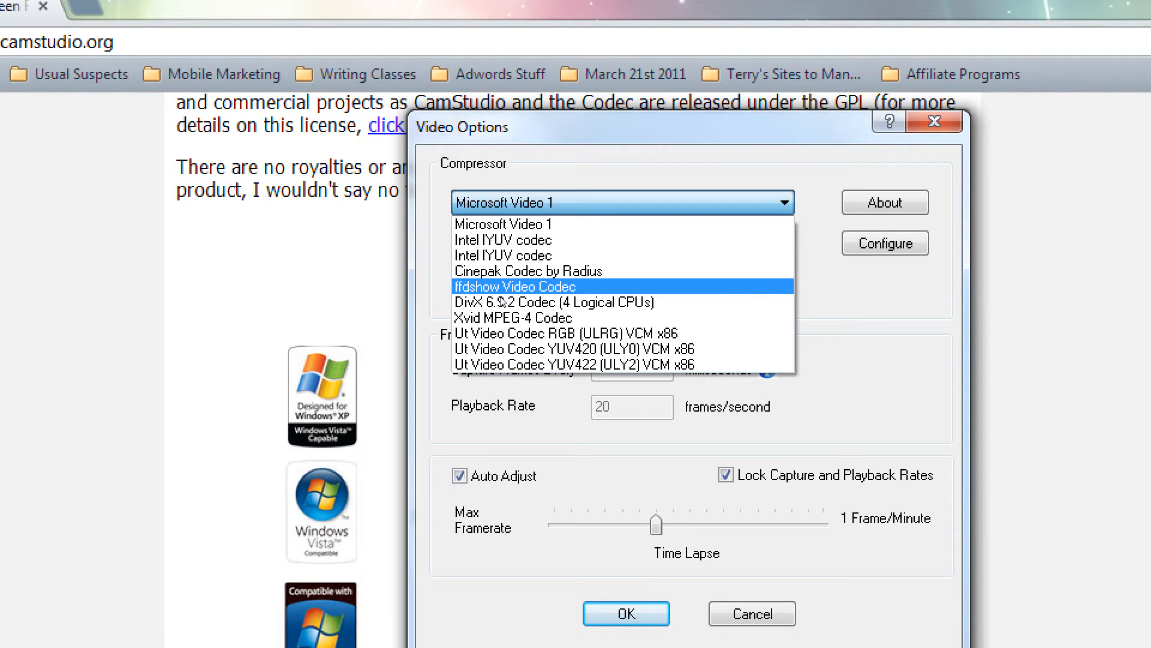
pyautogui.press('Escape')
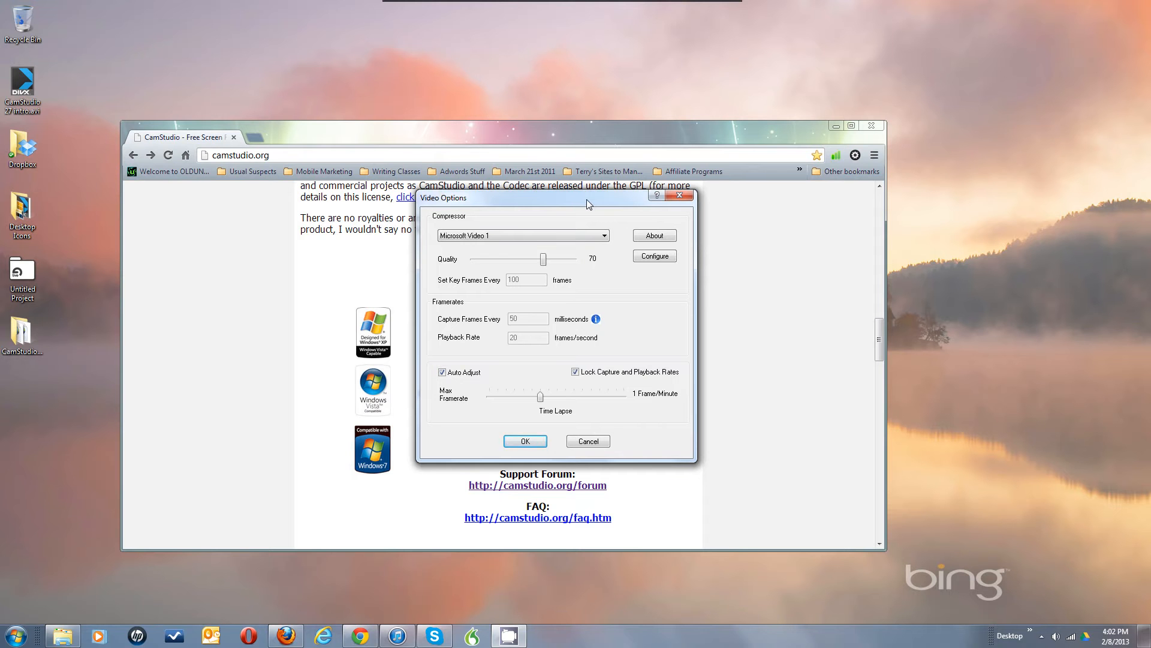
# Try the Xvid MPEG-4 Codec as the compressor and return to Microsoft Video 1
pyautogui.click(599, 236)
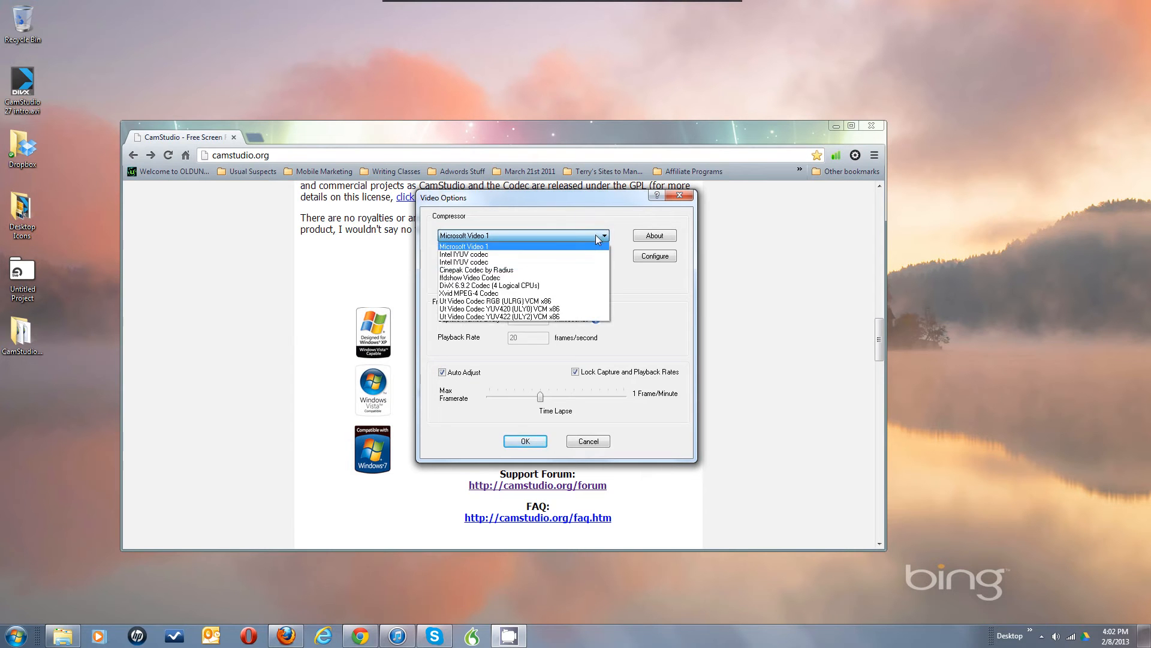
pyautogui.click(510, 293)
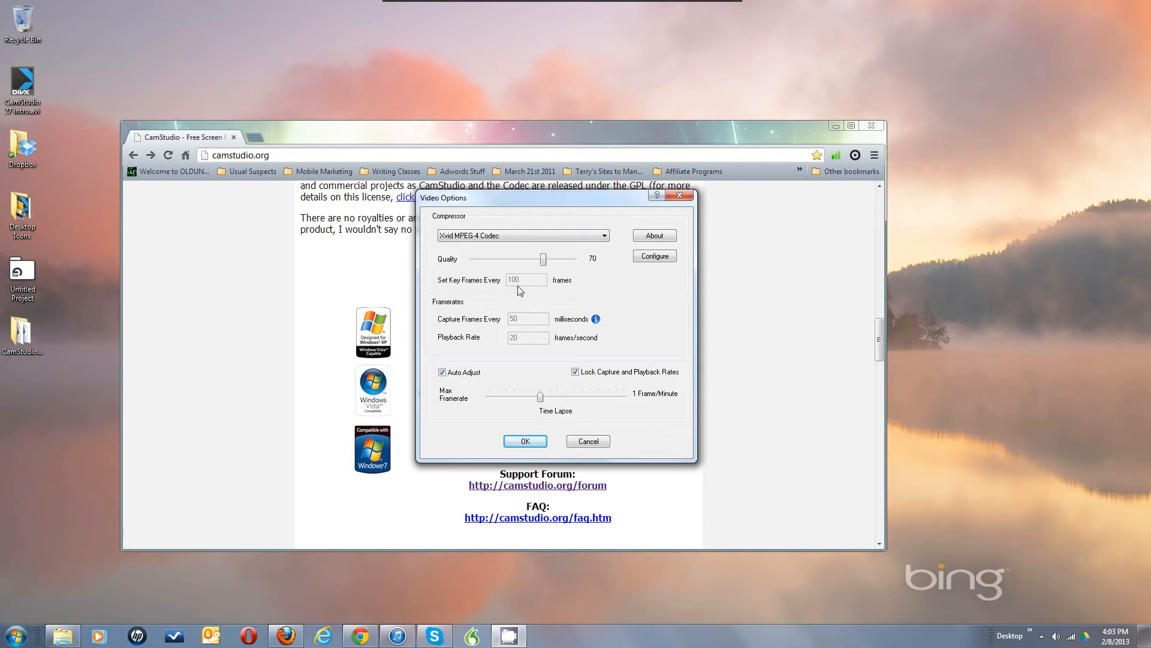
pyautogui.click(604, 237)
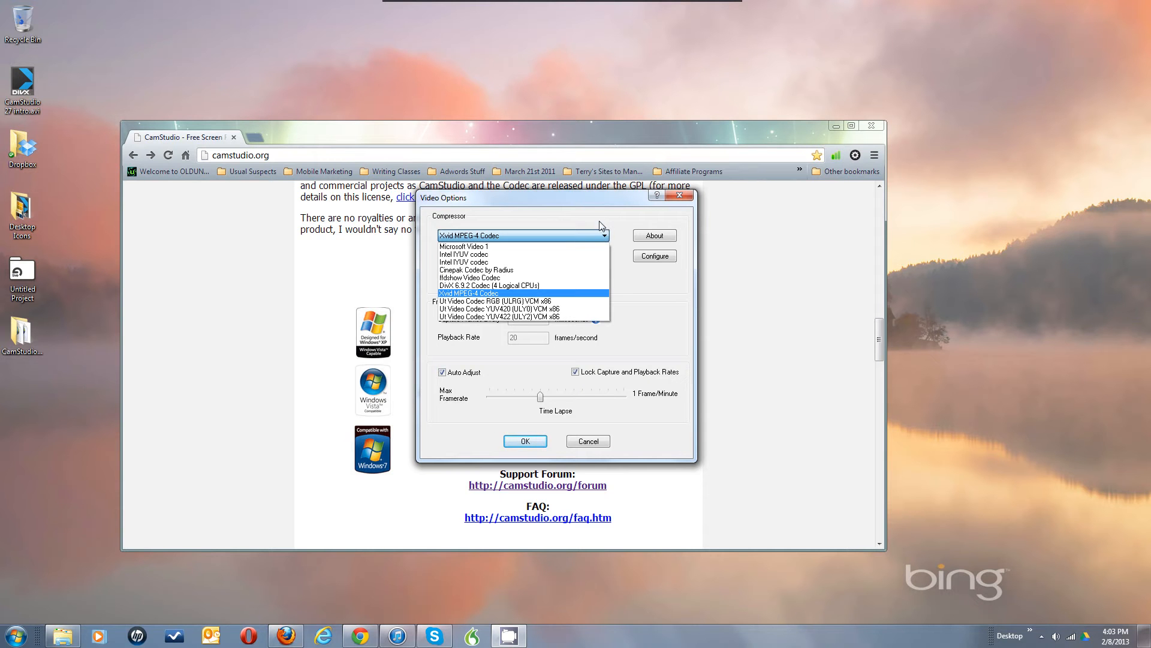
pyautogui.click(593, 246)
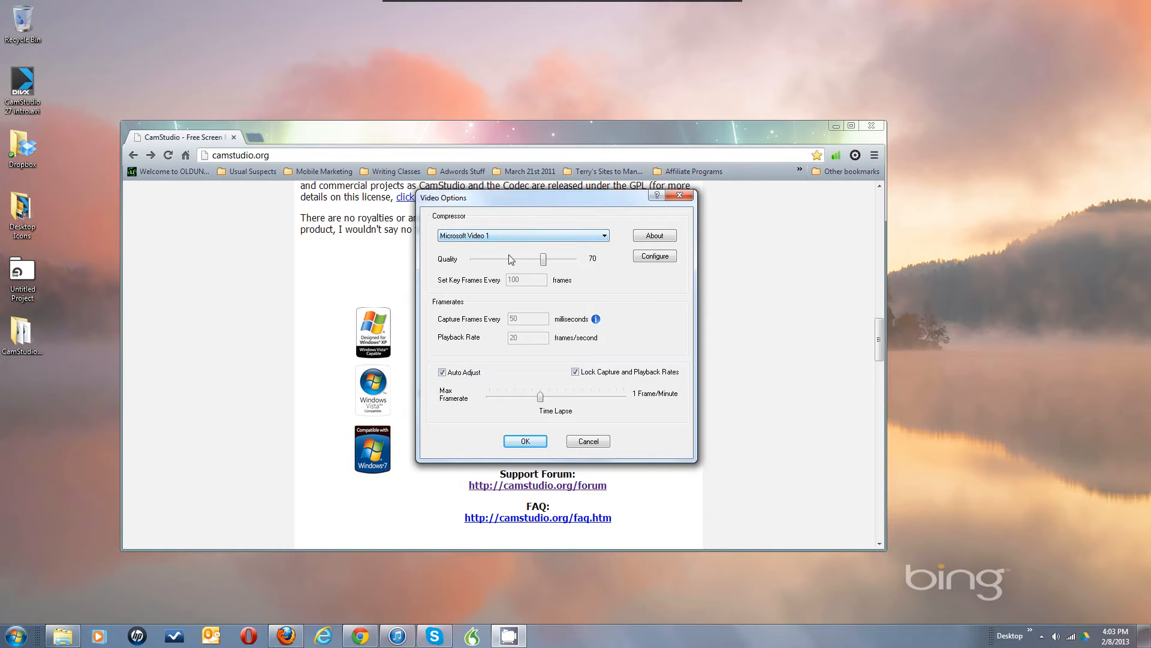
# Set the video quality to 100 and the Microsoft Video 1 temporal quality ratio to 0.91
pyautogui.click(545, 261)
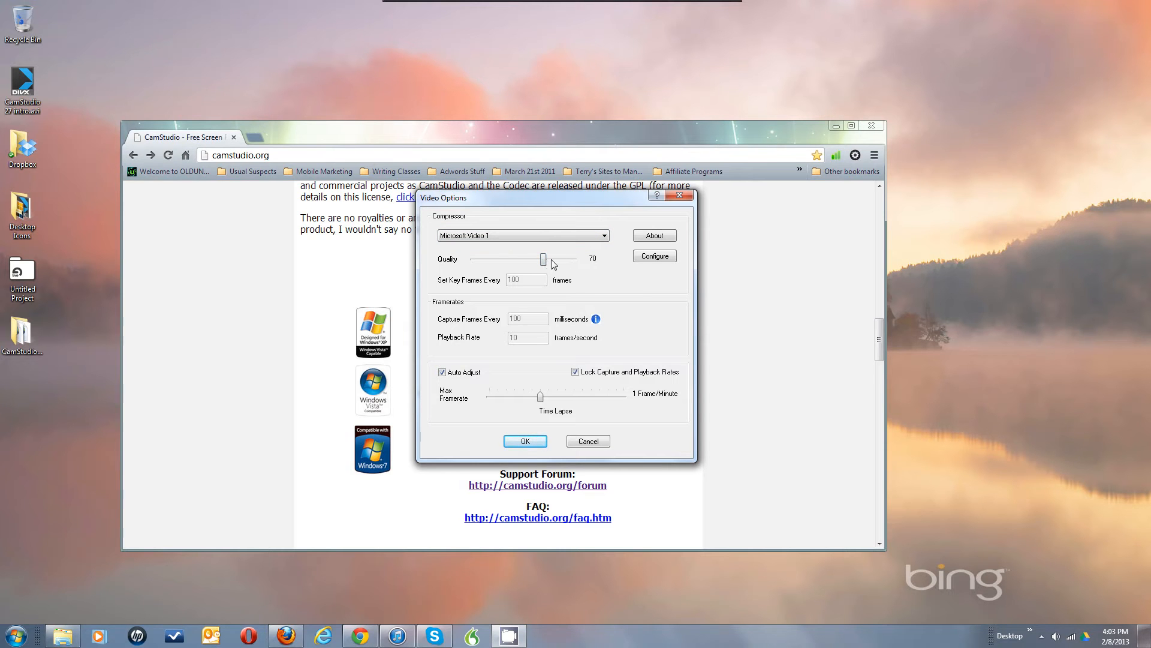
pyautogui.moveTo(544, 259); pyautogui.dragTo(575, 260)
pyautogui.click(653, 256)
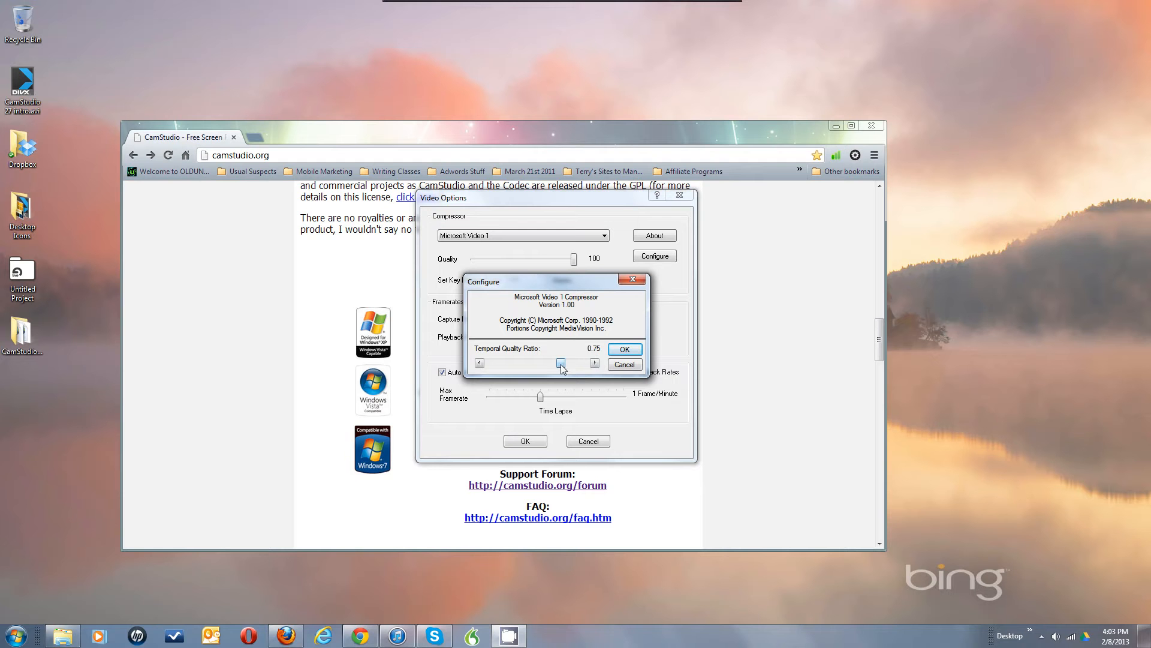
pyautogui.moveTo(563, 368); pyautogui.dragTo(577, 367)
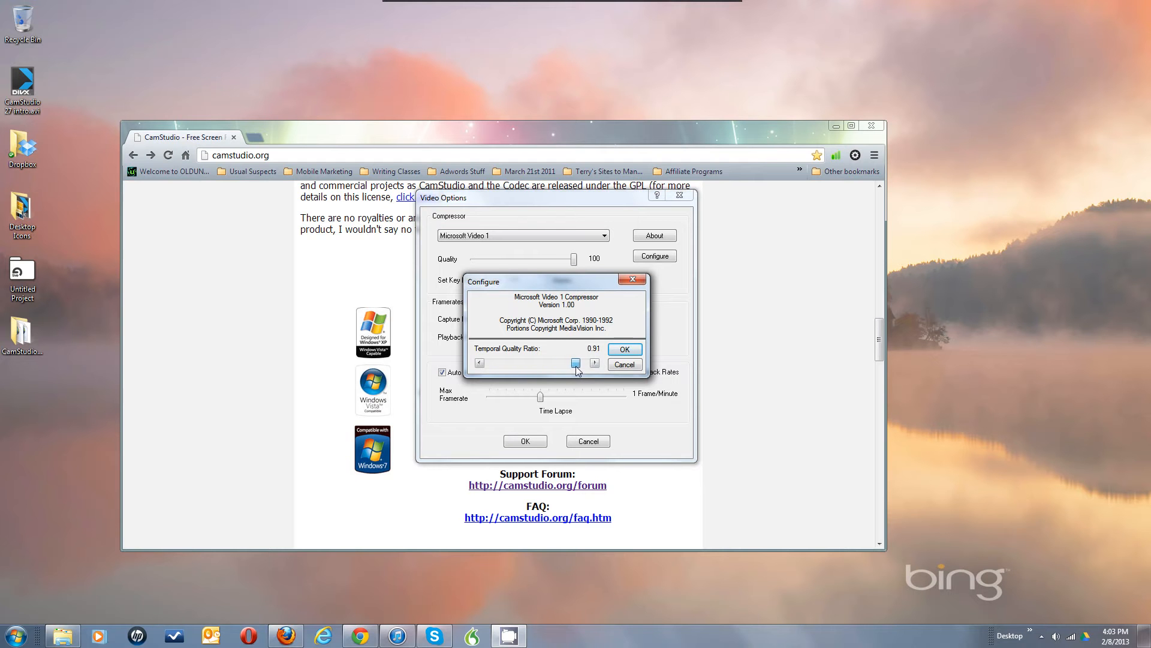
pyautogui.click(618, 350)
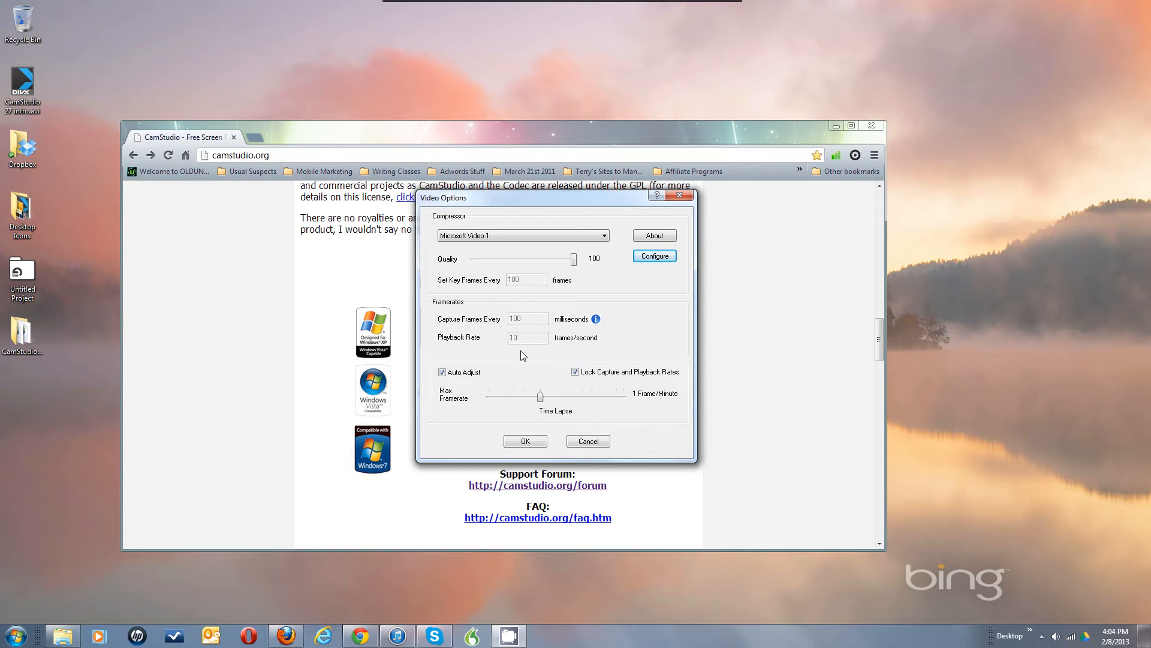
# Toggle Auto Adjust off and on again and try out the Max Framerate slider
pyautogui.click(451, 372)
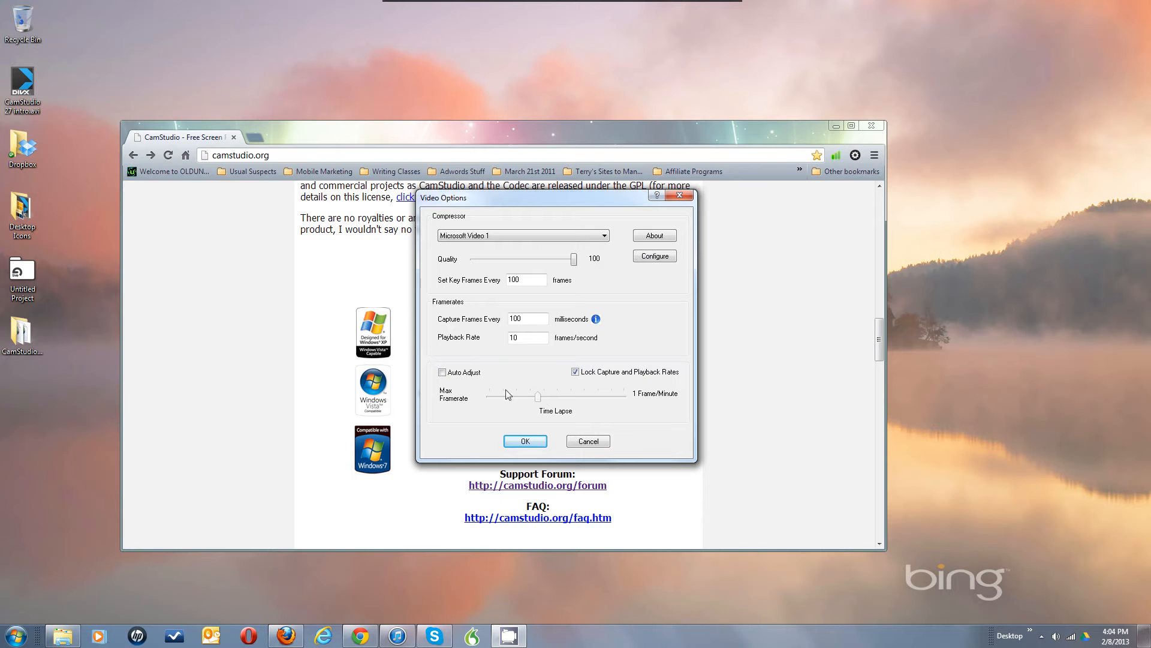
pyautogui.click(448, 373)
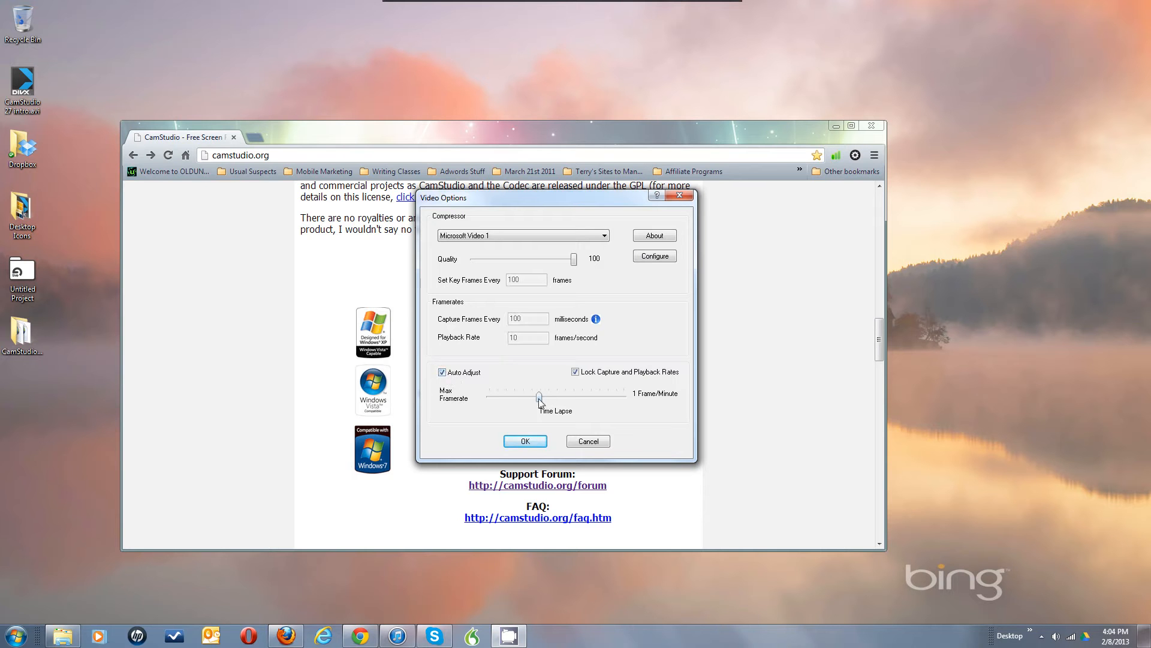
pyautogui.moveTo(540, 399); pyautogui.dragTo(545, 398)
pyautogui.moveTo(545, 397)
pyautogui.mouseDown()
pyautogui.moveTo(555, 398)
pyautogui.moveTo(547, 400)
pyautogui.mouseUp()
pyautogui.moveTo(546, 402); pyautogui.dragTo(538, 404)
# Turn off Auto Adjust and set key frames to every 200 frames
pyautogui.click(442, 372)
pyautogui.click(514, 280)
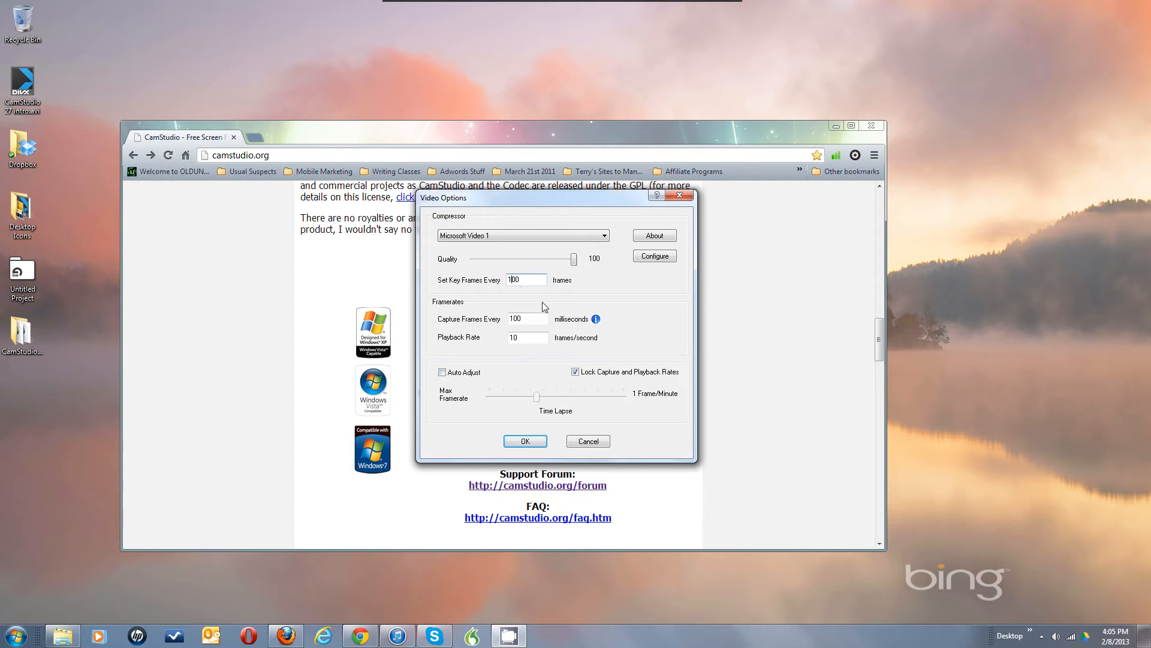
pyautogui.press('BackSpace')
pyautogui.write('2')
# Choose Xvid MPEG-4 Codec as the compressor and recheck the list of codecs
pyautogui.click(604, 236)
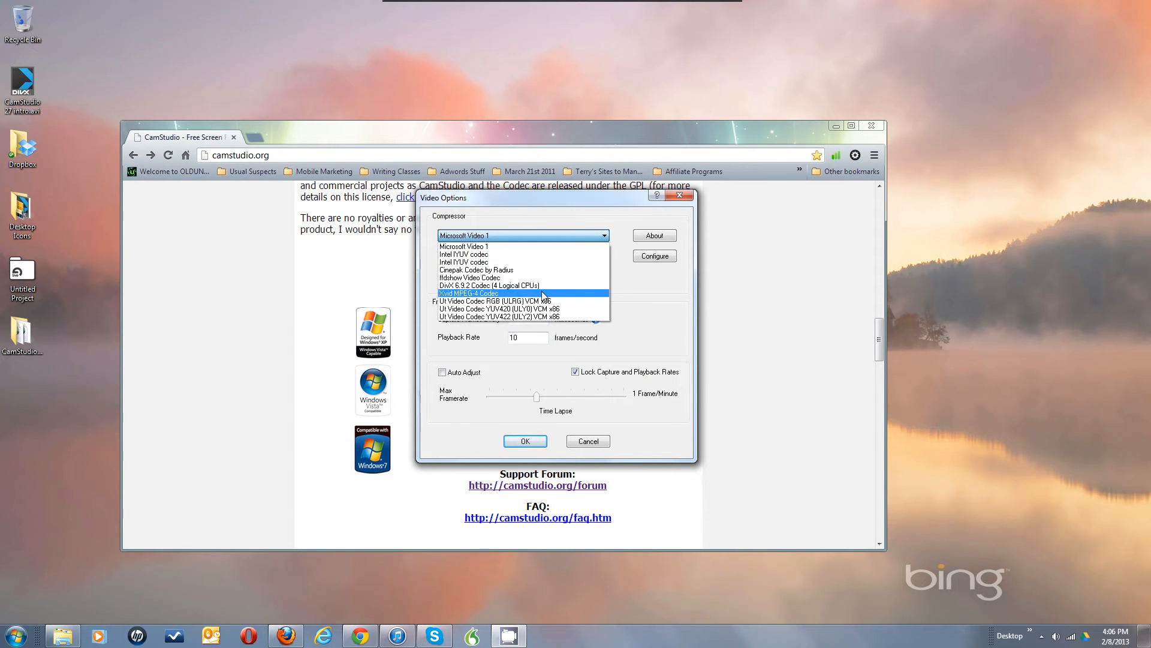
pyautogui.click(579, 294)
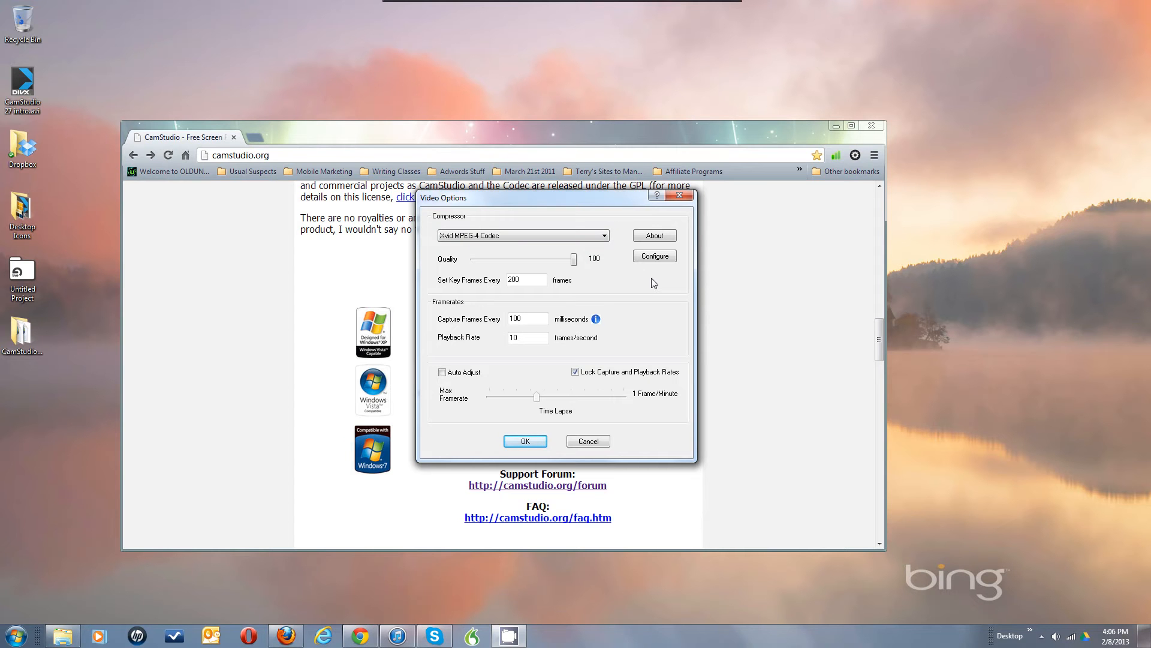
pyautogui.click(605, 237)
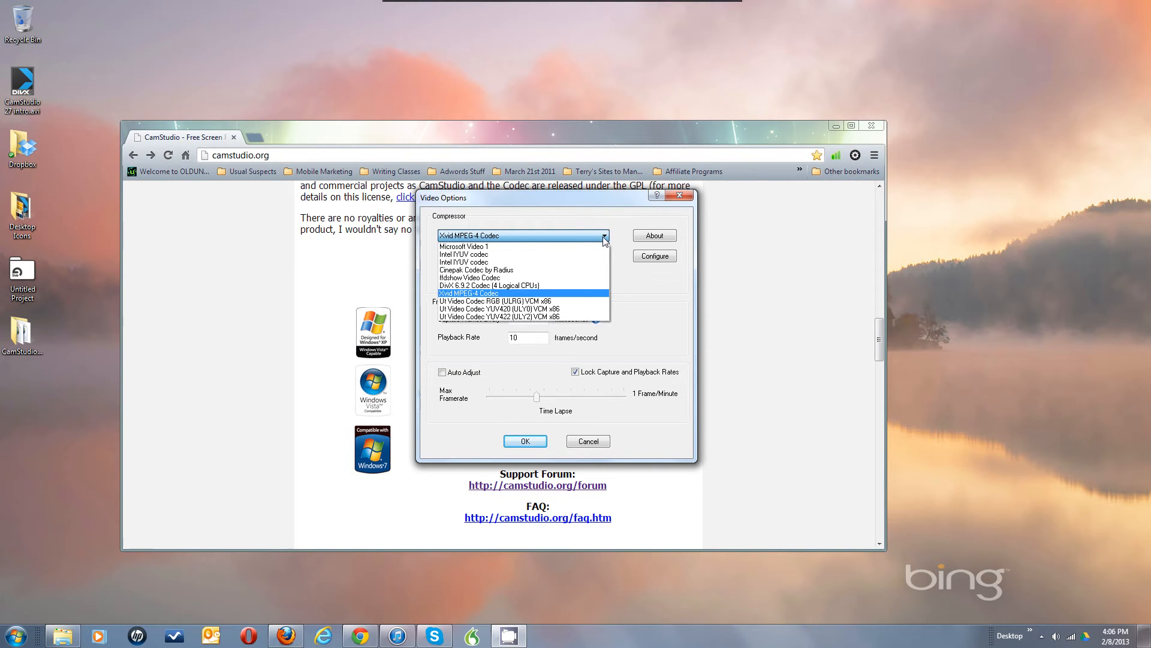
pyautogui.click(604, 238)
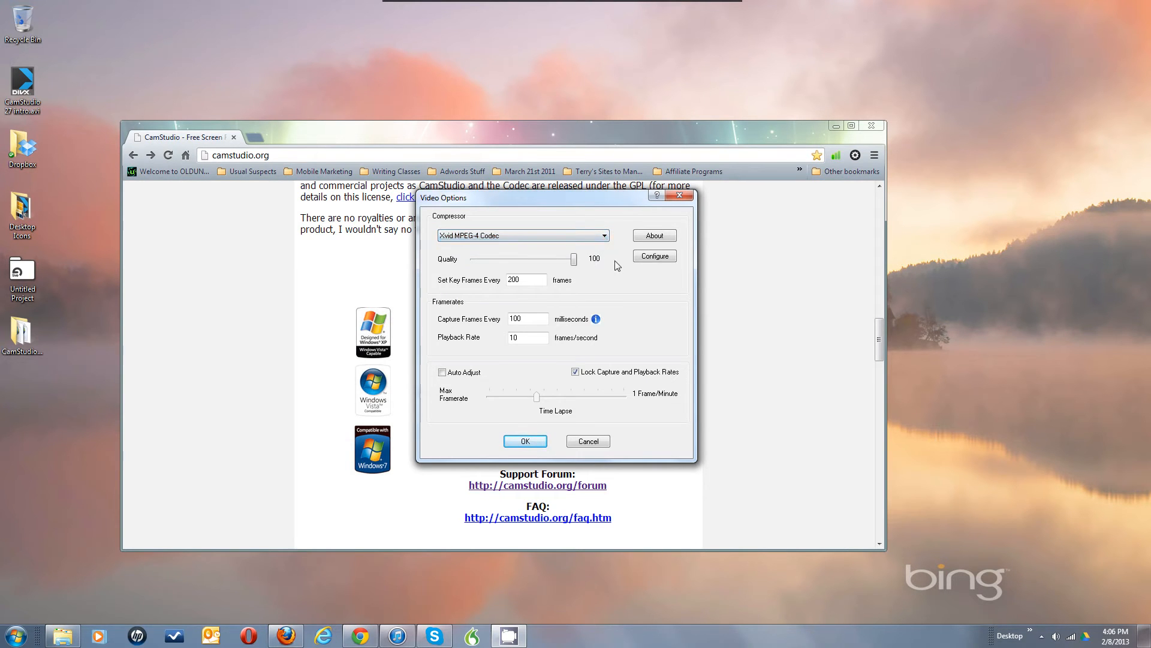
pyautogui.click(605, 236)
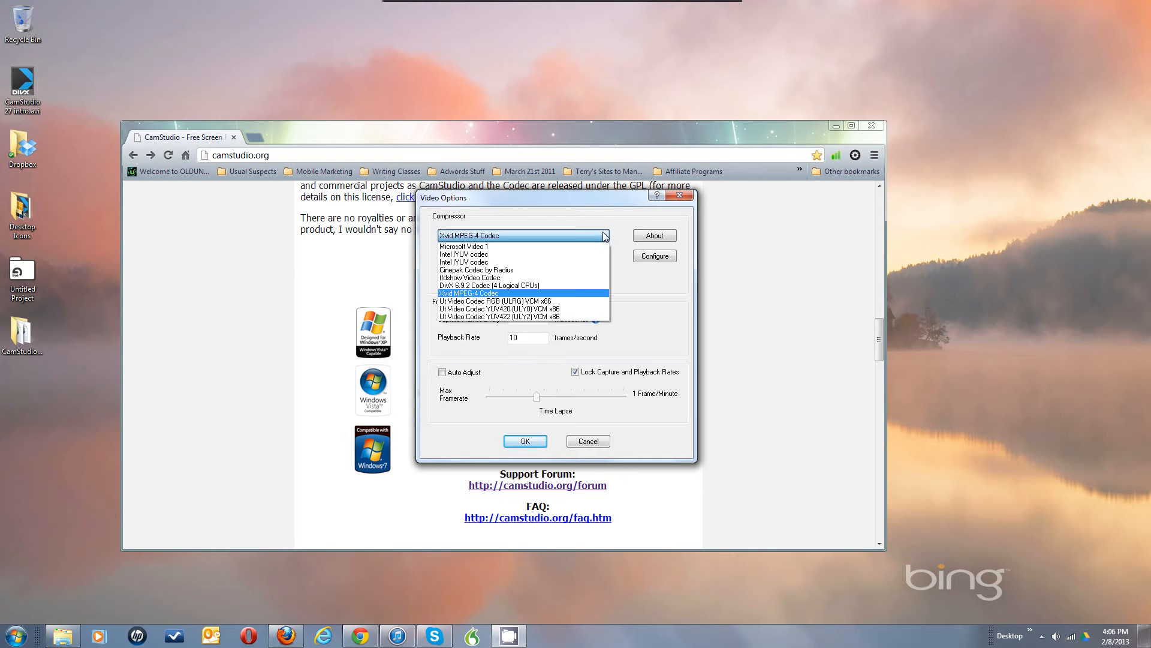
pyautogui.click(574, 294)
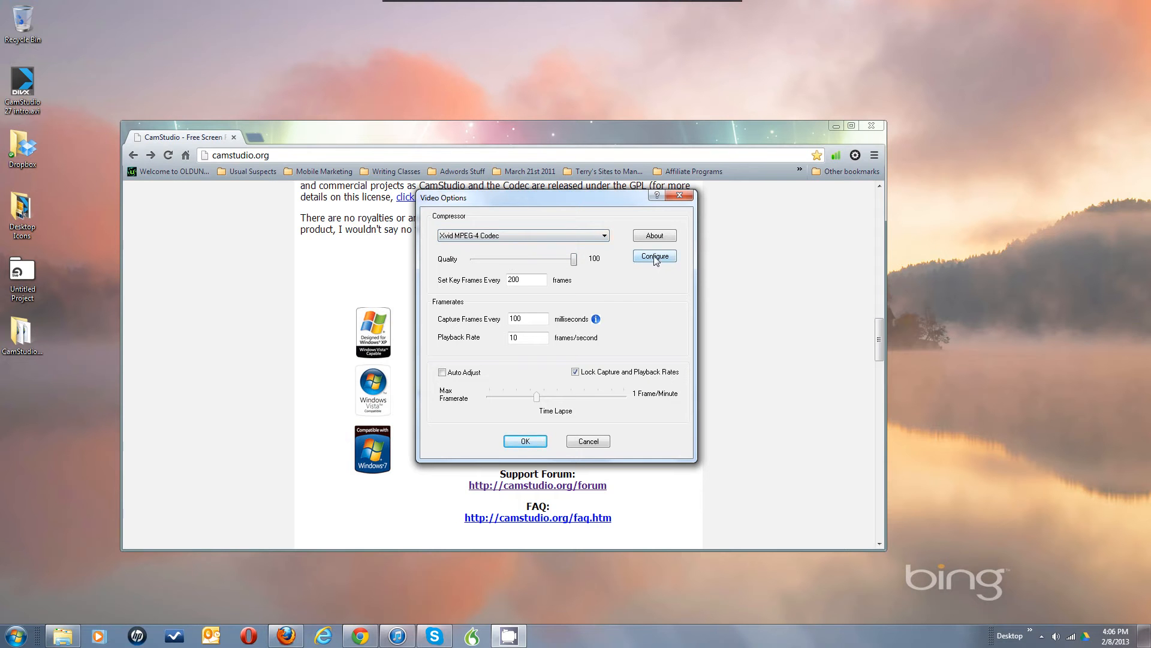
# Turn Auto Adjust back on and slightly adjust the Max Framerate slider
pyautogui.click(443, 372)
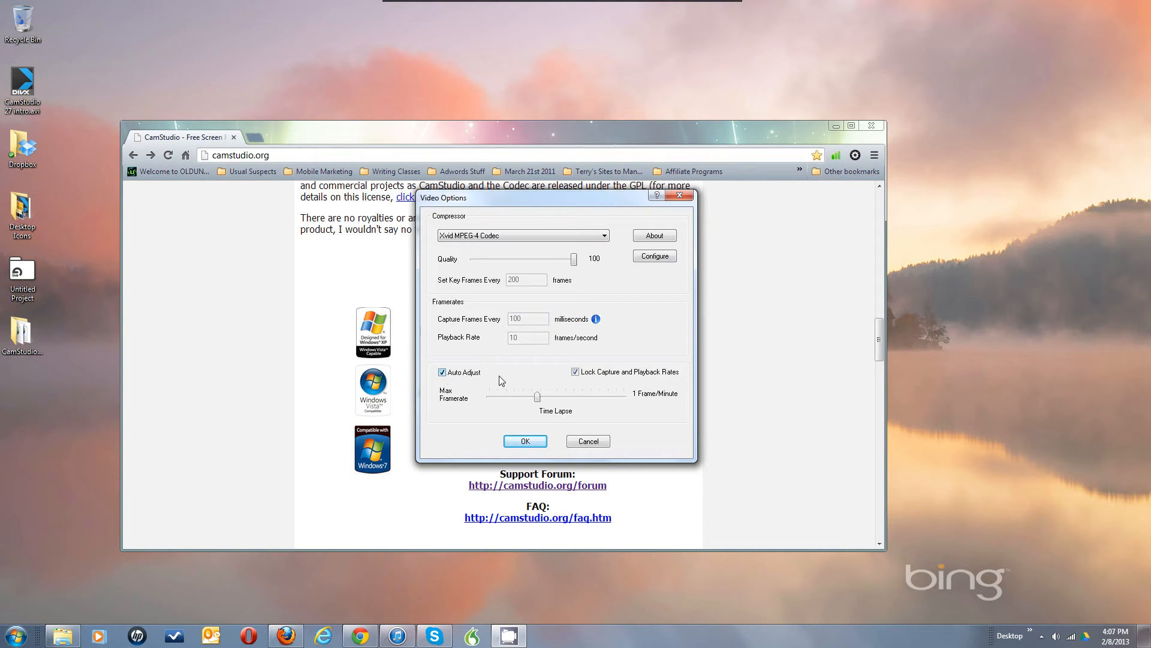
pyautogui.moveTo(538, 395); pyautogui.dragTo(543, 396)
# Open the Xvid codec configuration and set its profile level to Xvid Mobile
pyautogui.click(649, 258)
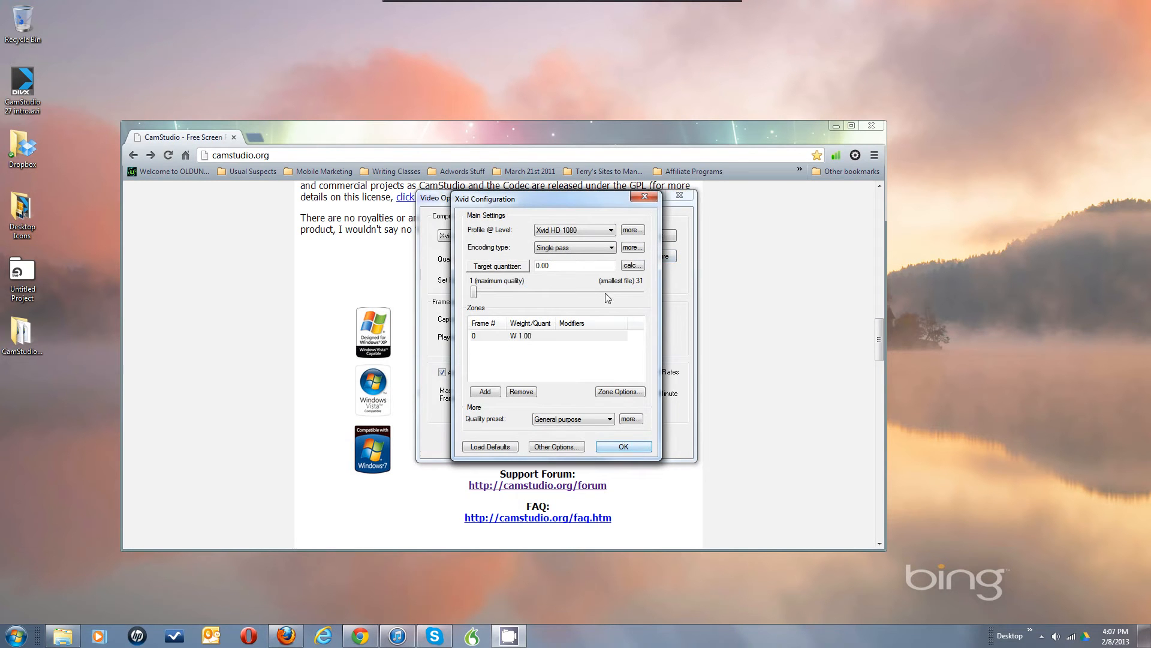
pyautogui.click(591, 233)
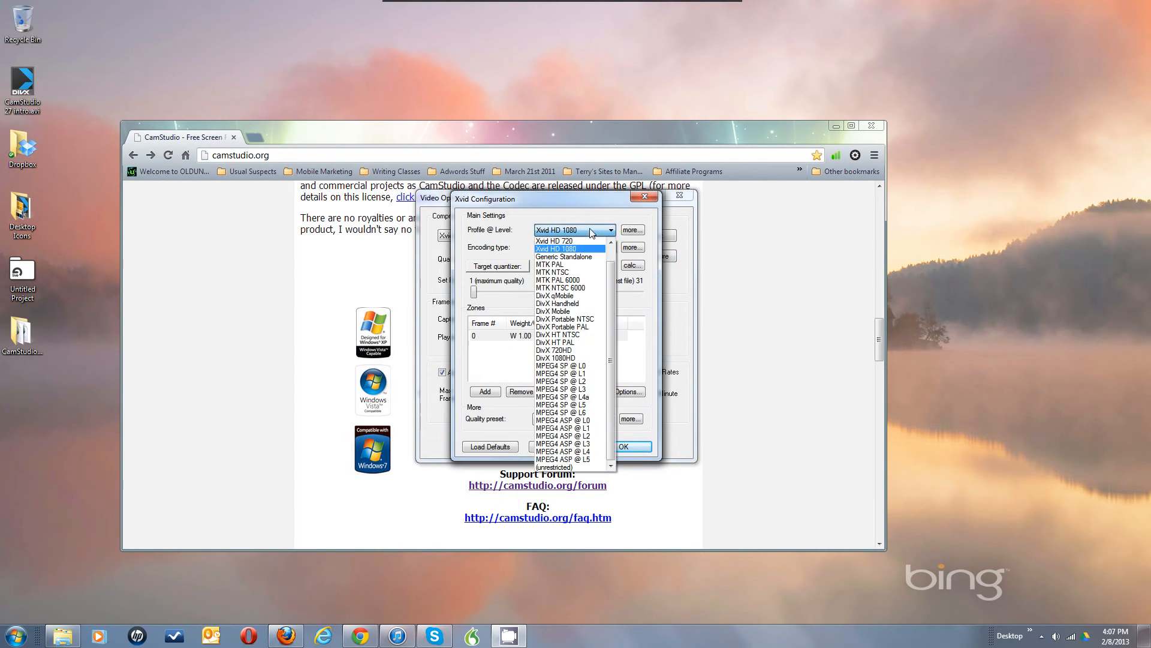
pyautogui.click(612, 251)
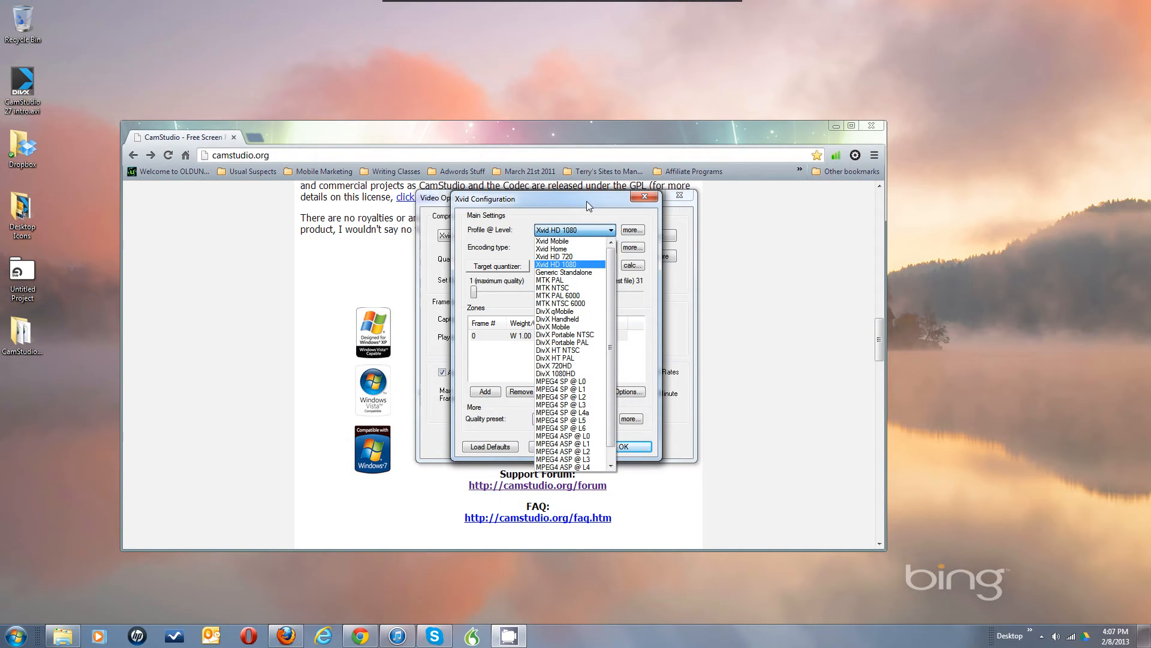
pyautogui.click(552, 241)
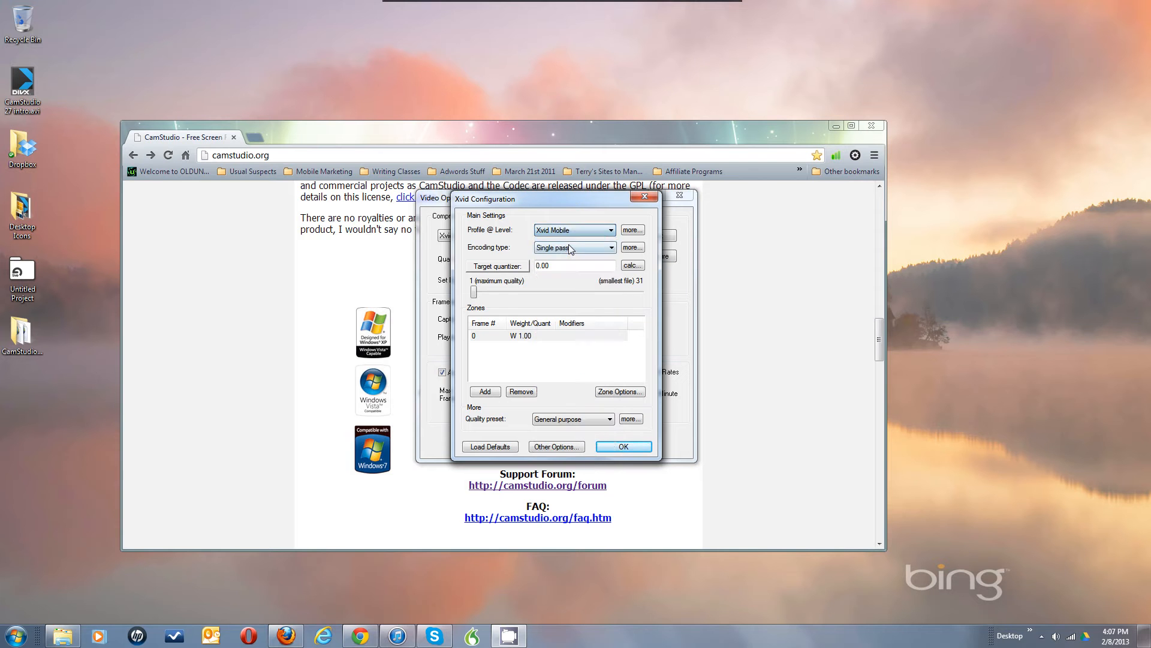
# Set the Xvid profile level to Xvid HD 720, keeping single-pass encoding, and the target quantizer to 1.00
pyautogui.click(609, 232)
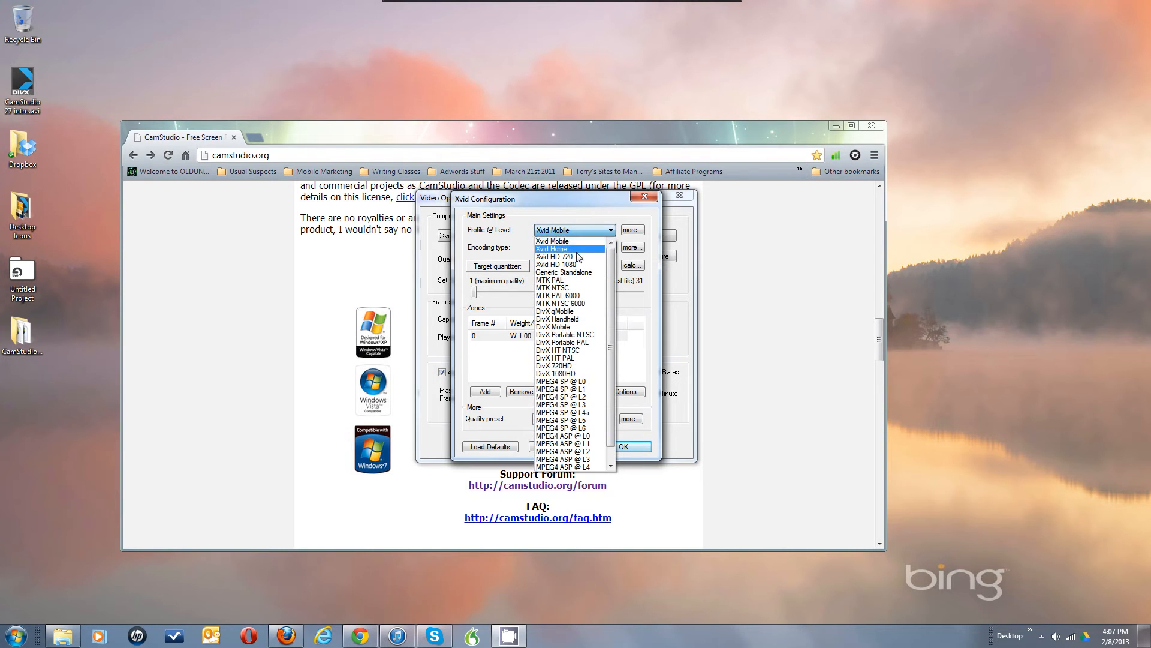
pyautogui.click(574, 258)
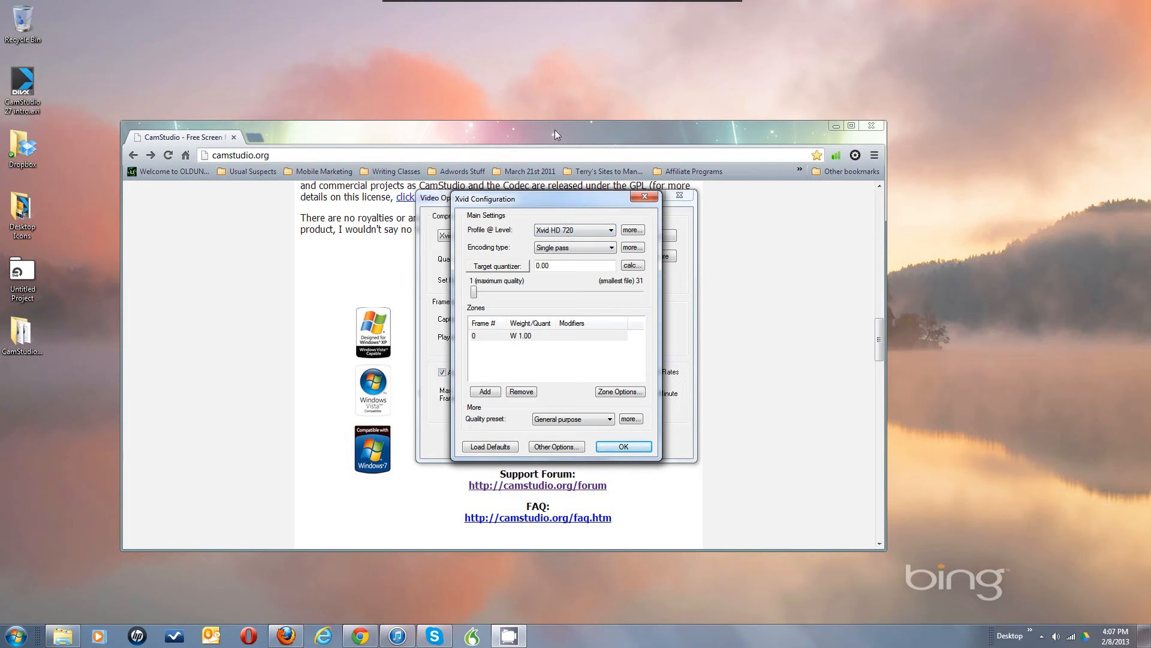
pyautogui.click(574, 250)
pyautogui.click(573, 250)
pyautogui.click(597, 248)
pyautogui.click(596, 247)
pyautogui.click(474, 292)
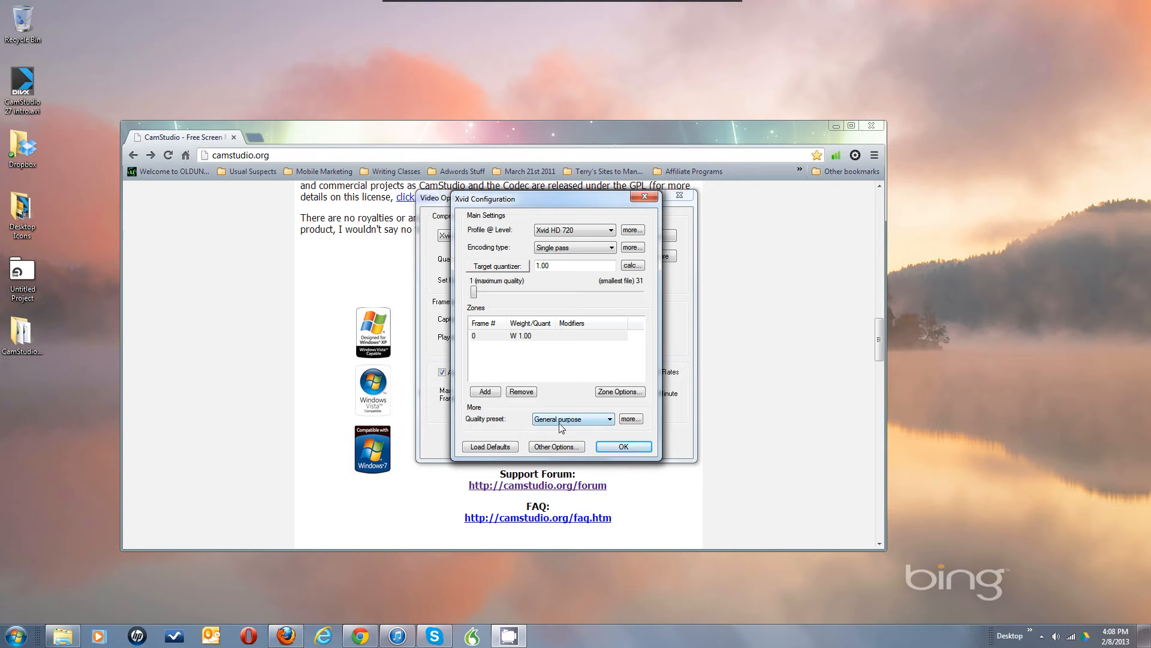
pyautogui.press('alt')
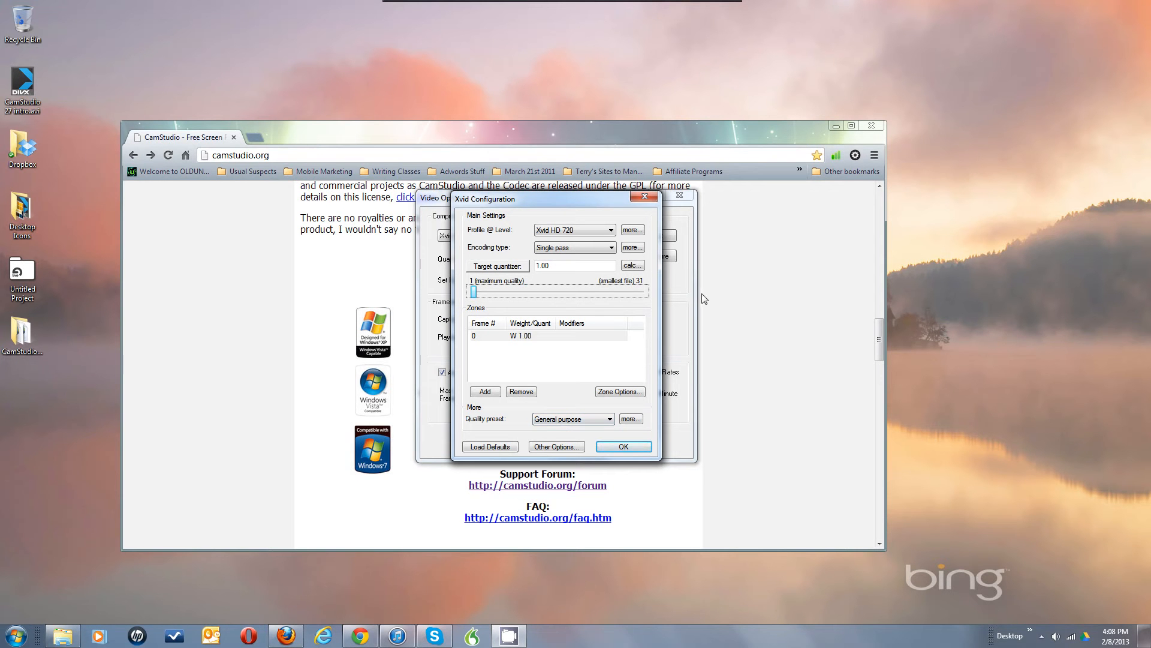
# Try enabling B-VOPs in the detailed settings of the Xvid HD 720 profile and discard the change
pyautogui.click(631, 230)
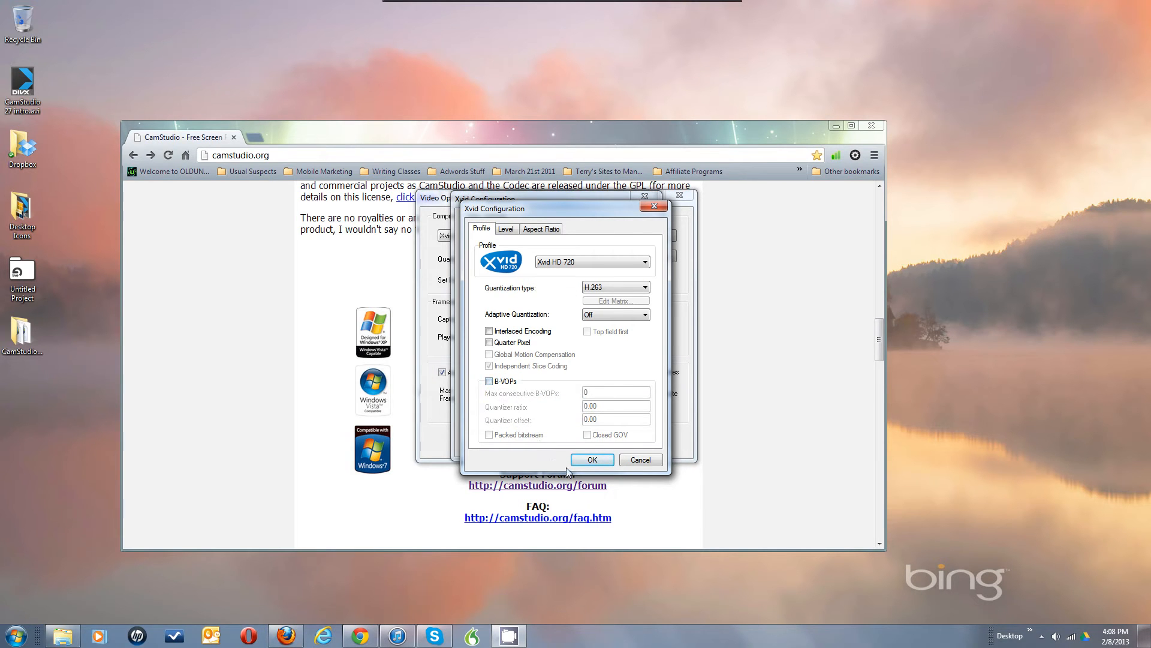
pyautogui.click(489, 382)
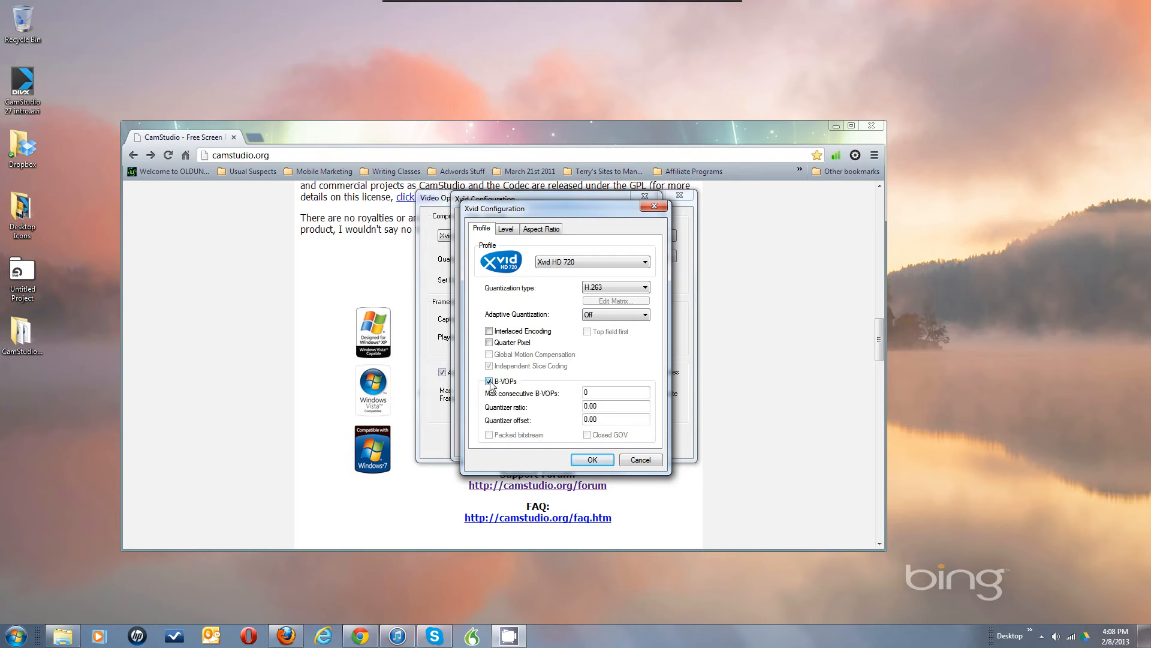
pyautogui.click(643, 460)
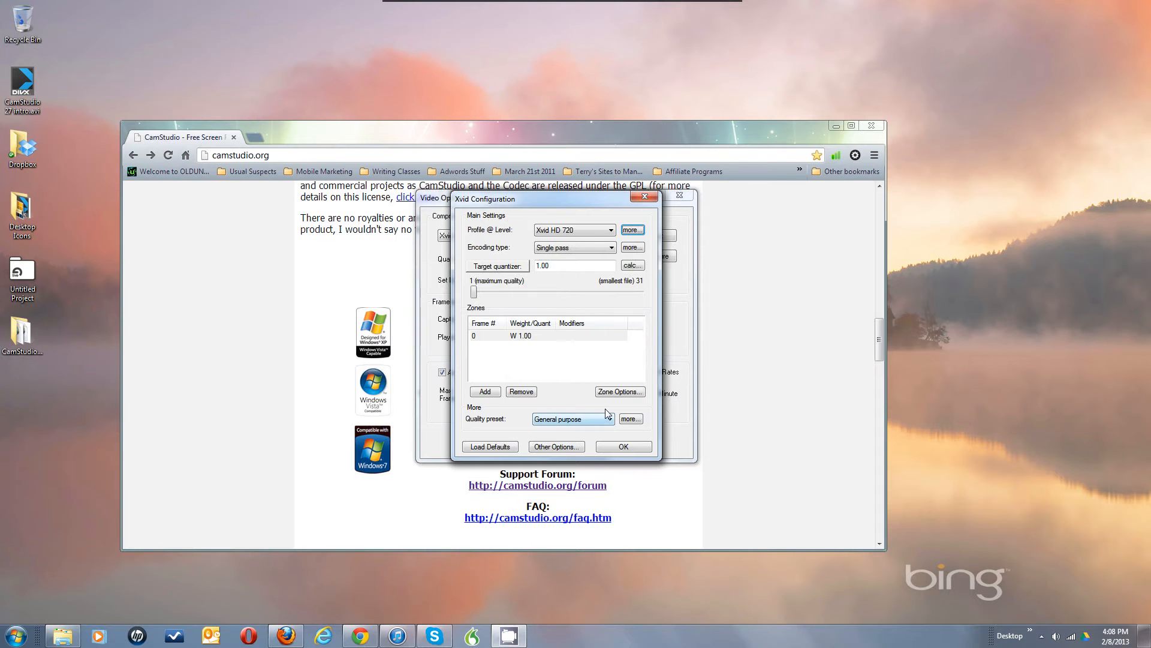
# Try the Real-time quality preset and set it back to General purpose
pyautogui.click(608, 418)
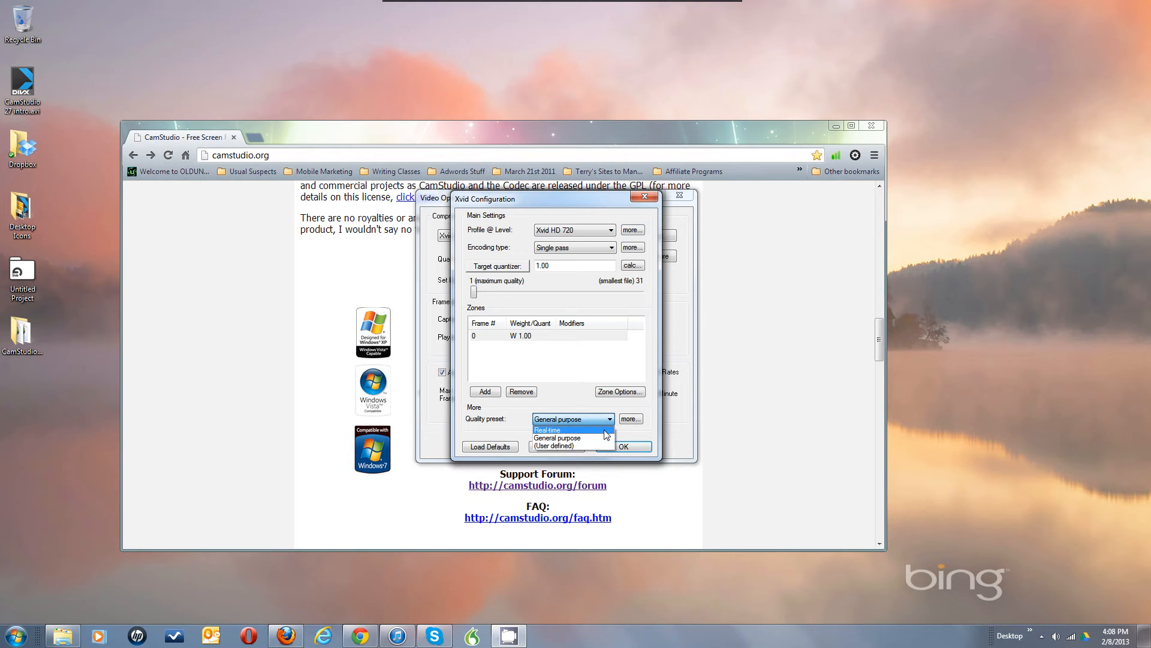
pyautogui.click(604, 430)
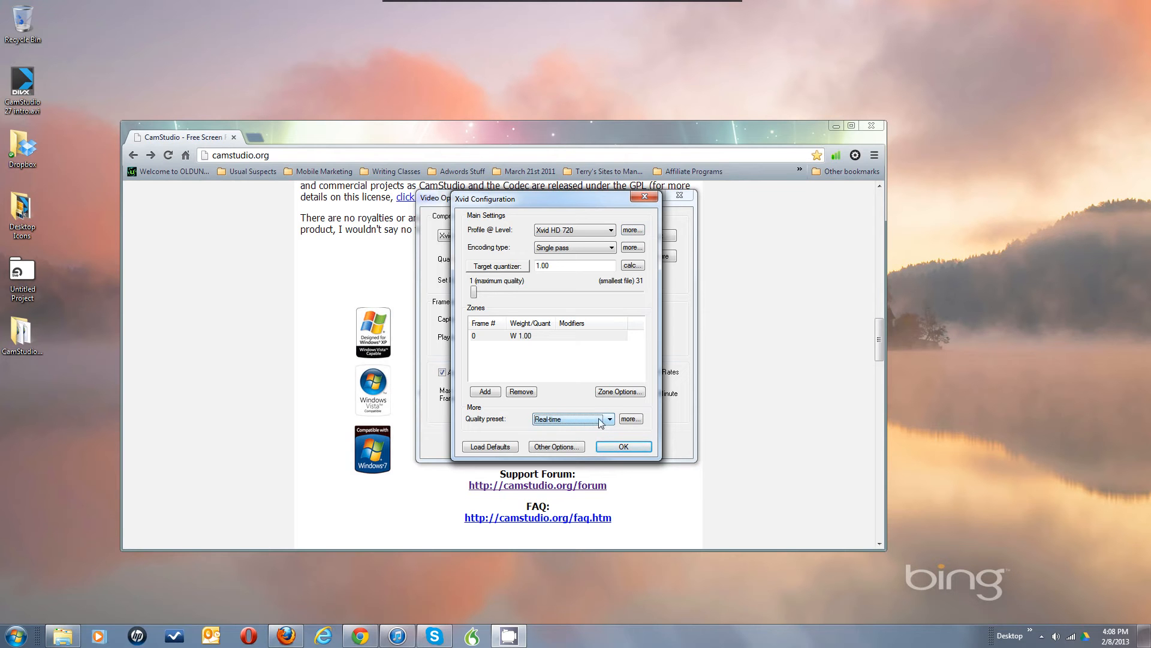
pyautogui.click(609, 420)
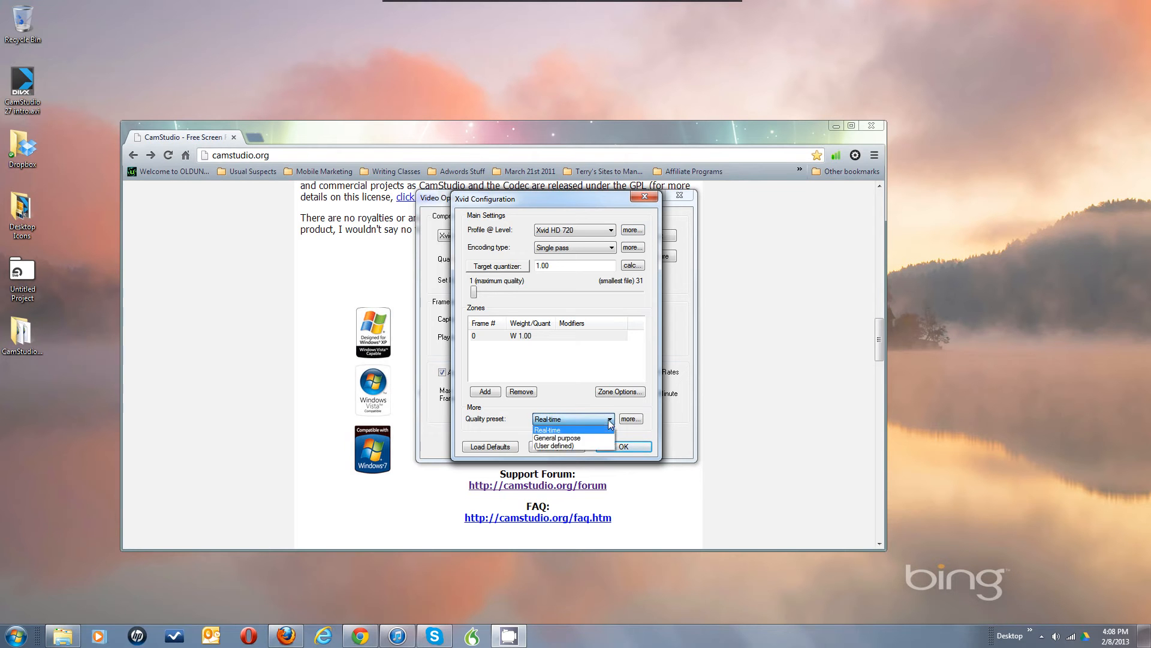
pyautogui.click(603, 438)
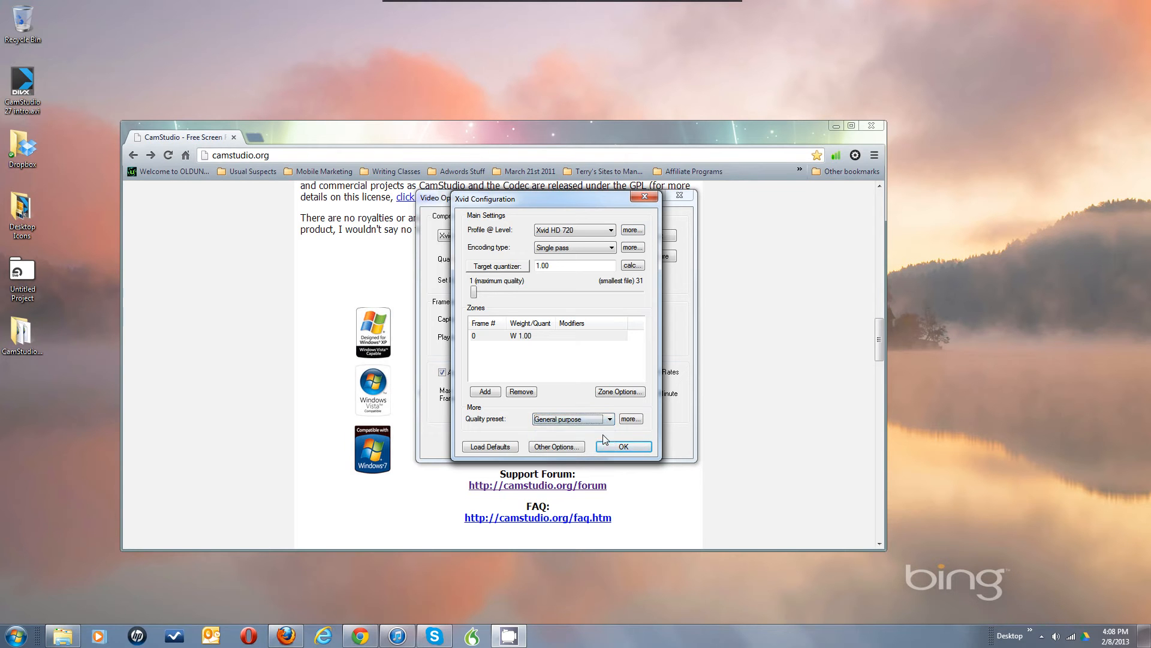
# Look at Xvid's other encoder options, switching the encoding status display on and back off
pyautogui.click(575, 362)
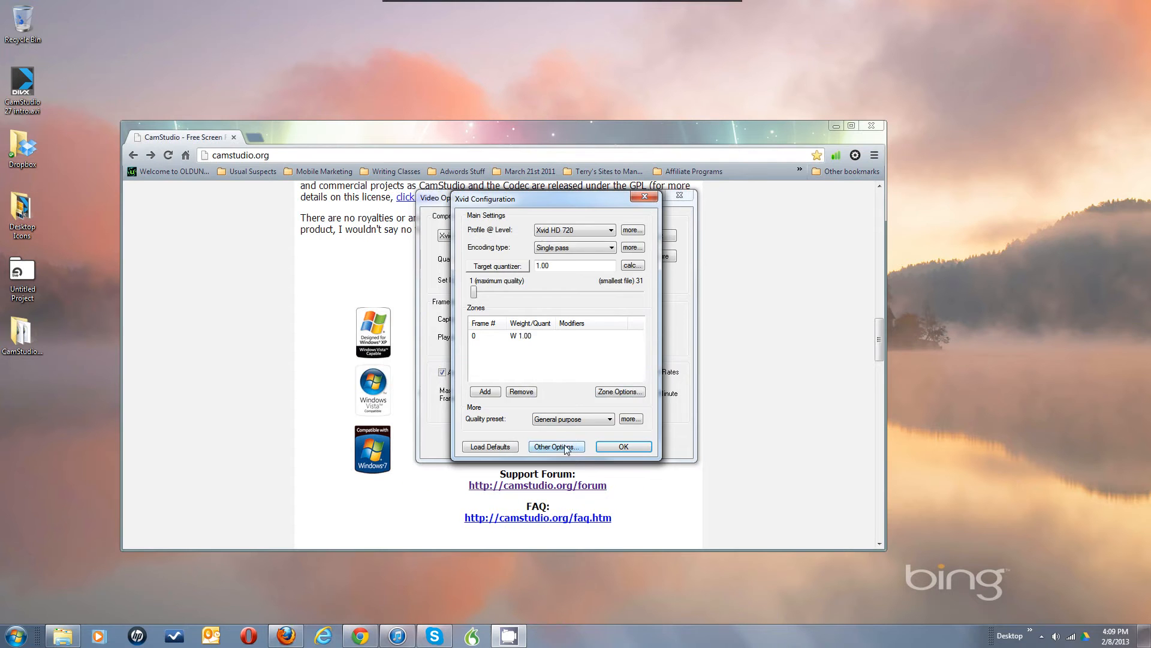
pyautogui.click(561, 328)
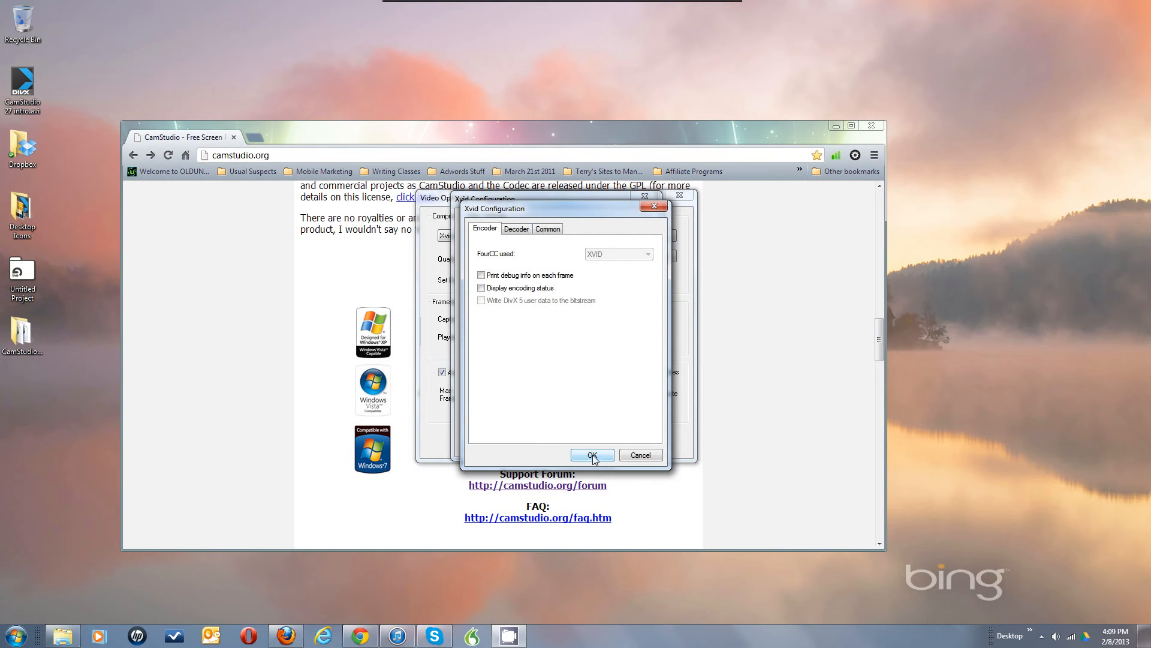
pyautogui.click(482, 288)
pyautogui.click(481, 288)
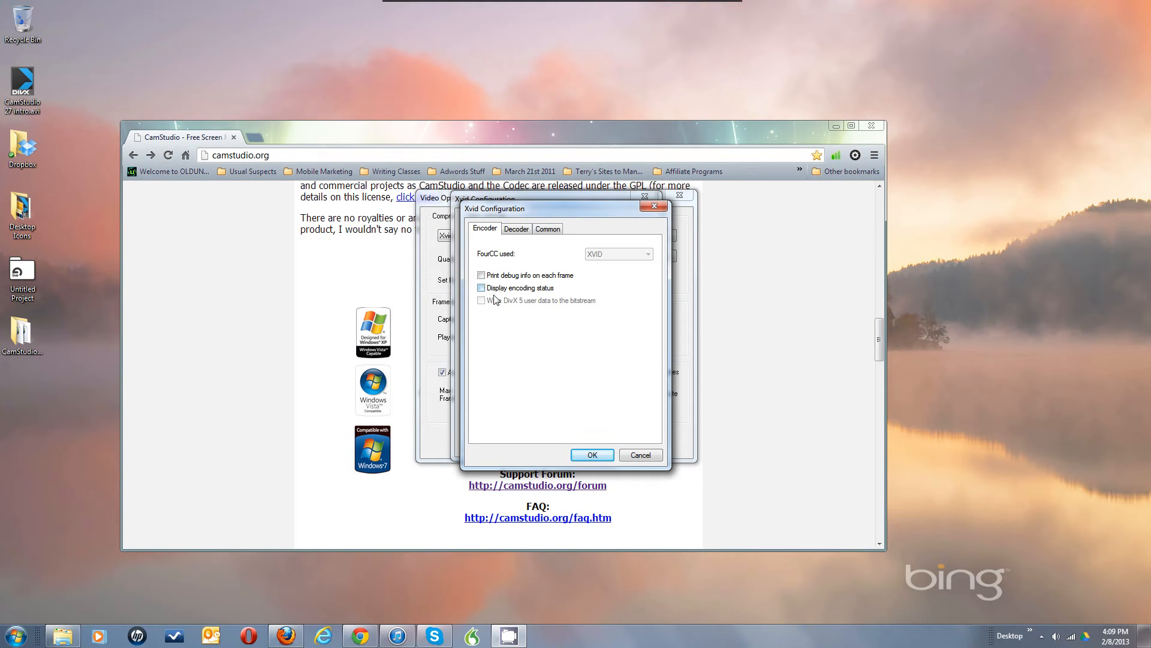
pyautogui.click(593, 455)
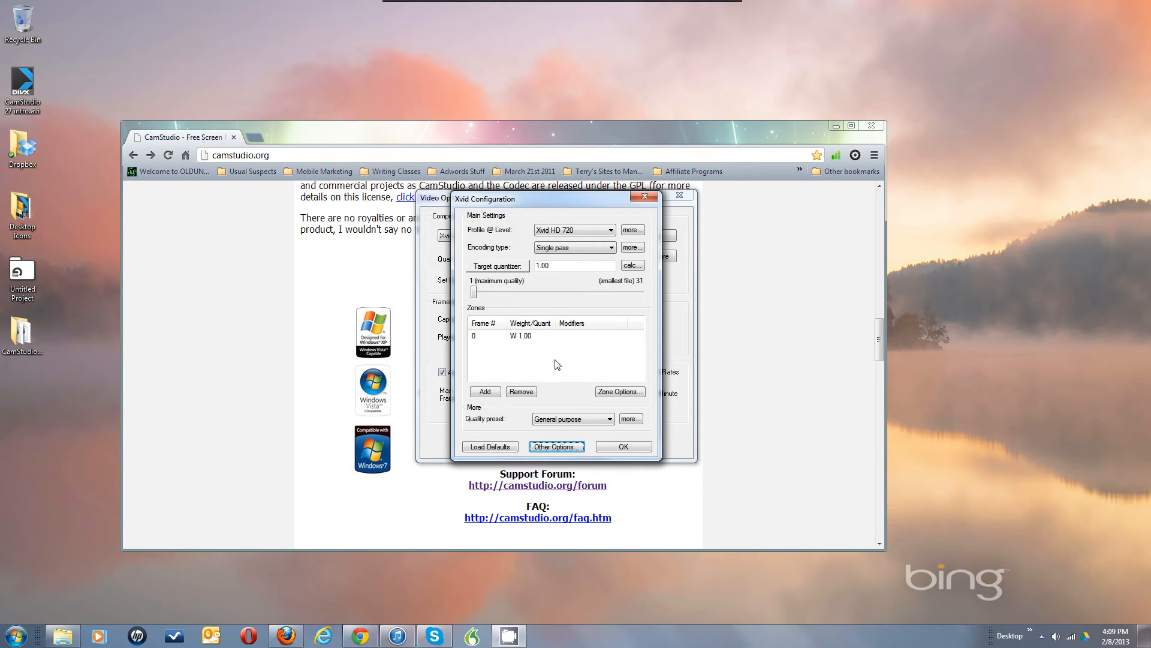
# Choose the Xvid HD 1080 profile level, dismiss the codec configuration without confirming it and accept the video options
pyautogui.click(607, 233)
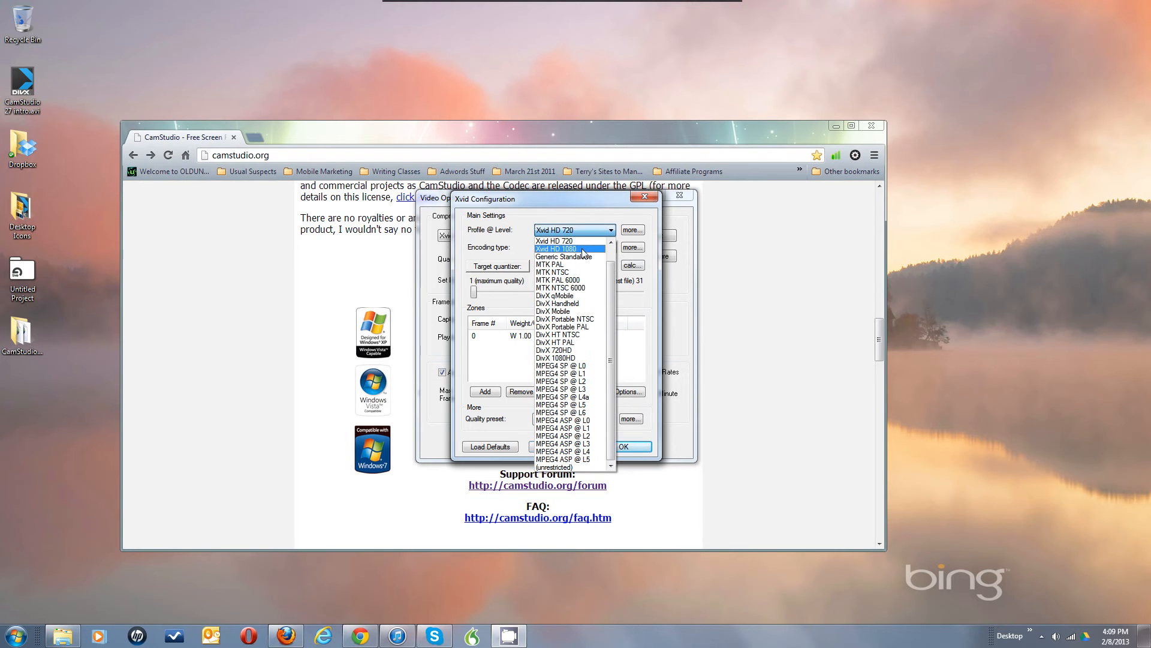
pyautogui.click(582, 250)
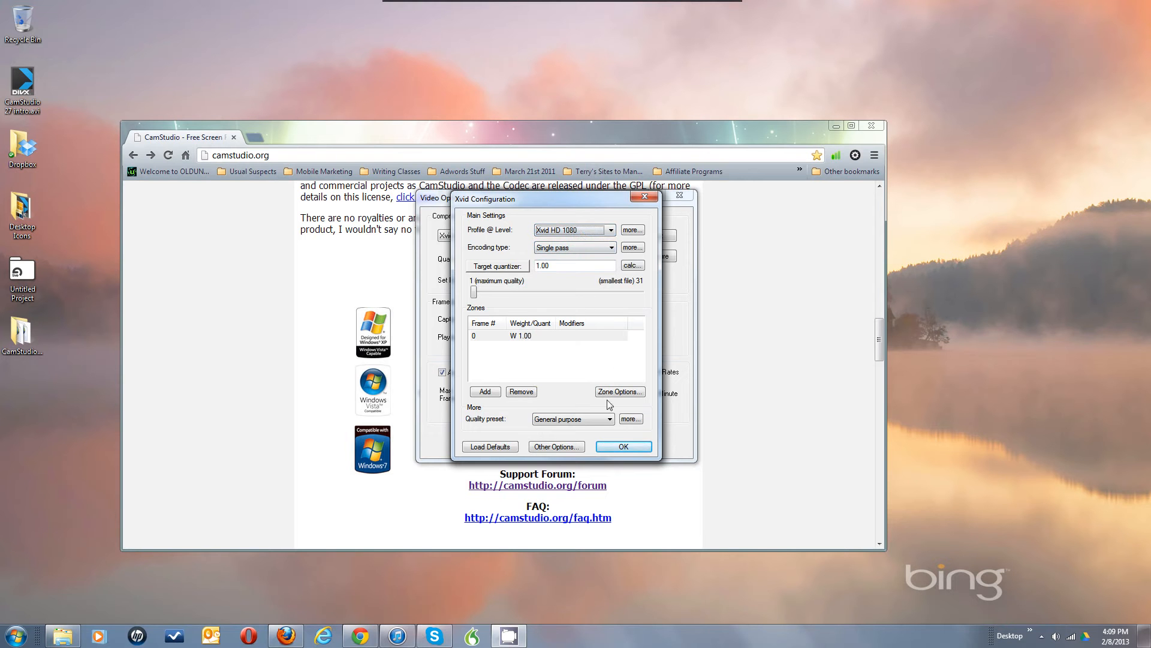
pyautogui.click(643, 198)
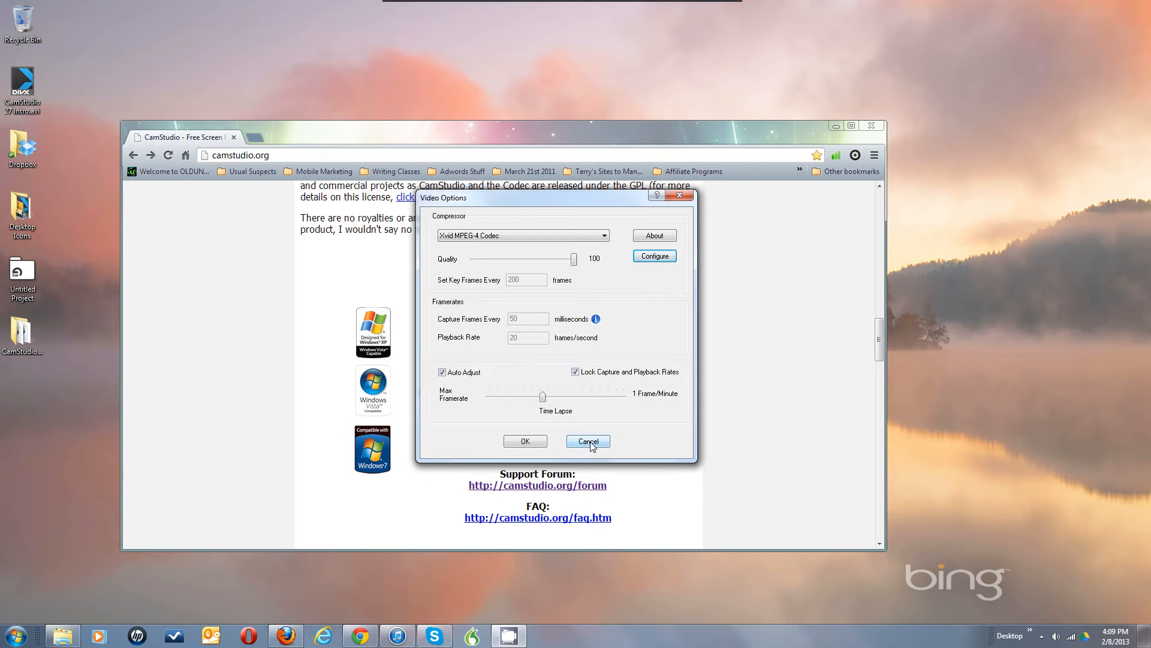
pyautogui.click(527, 440)
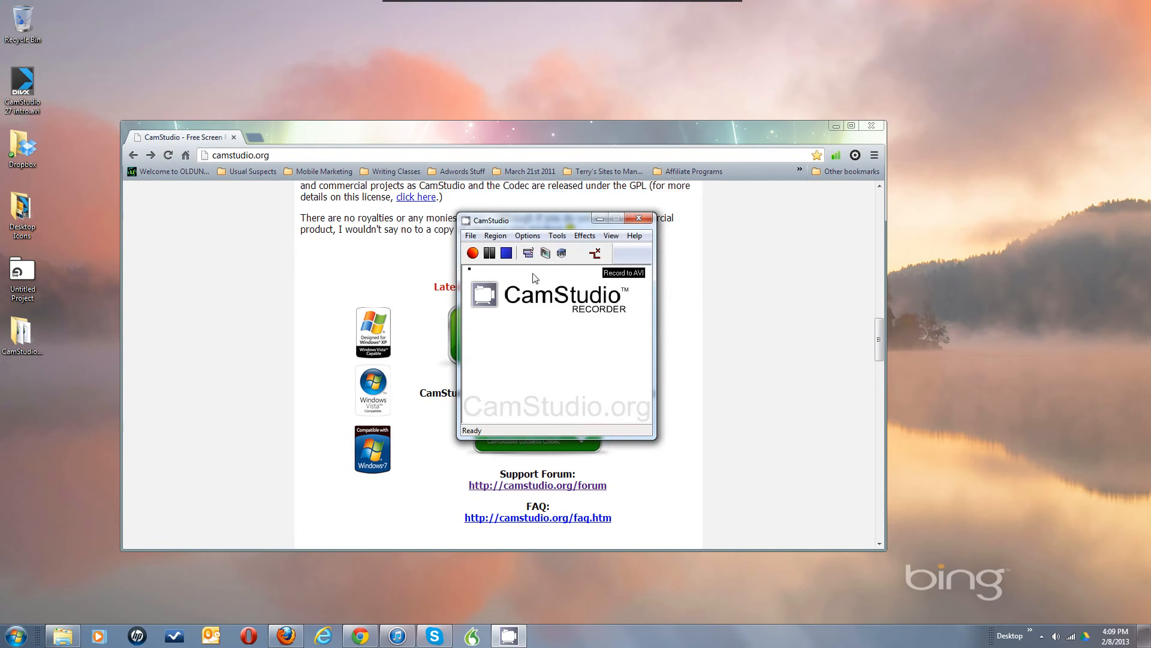
# Open the cursor options, try hiding the cursor and switch back to showing it
pyautogui.click(527, 237)
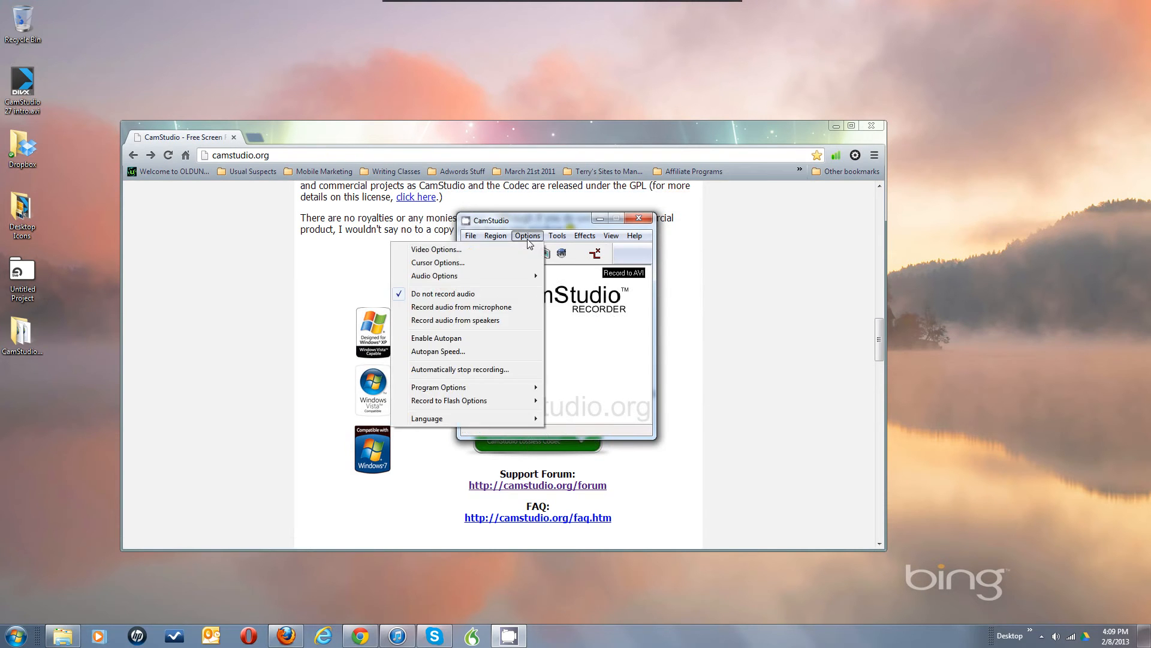
pyautogui.click(469, 265)
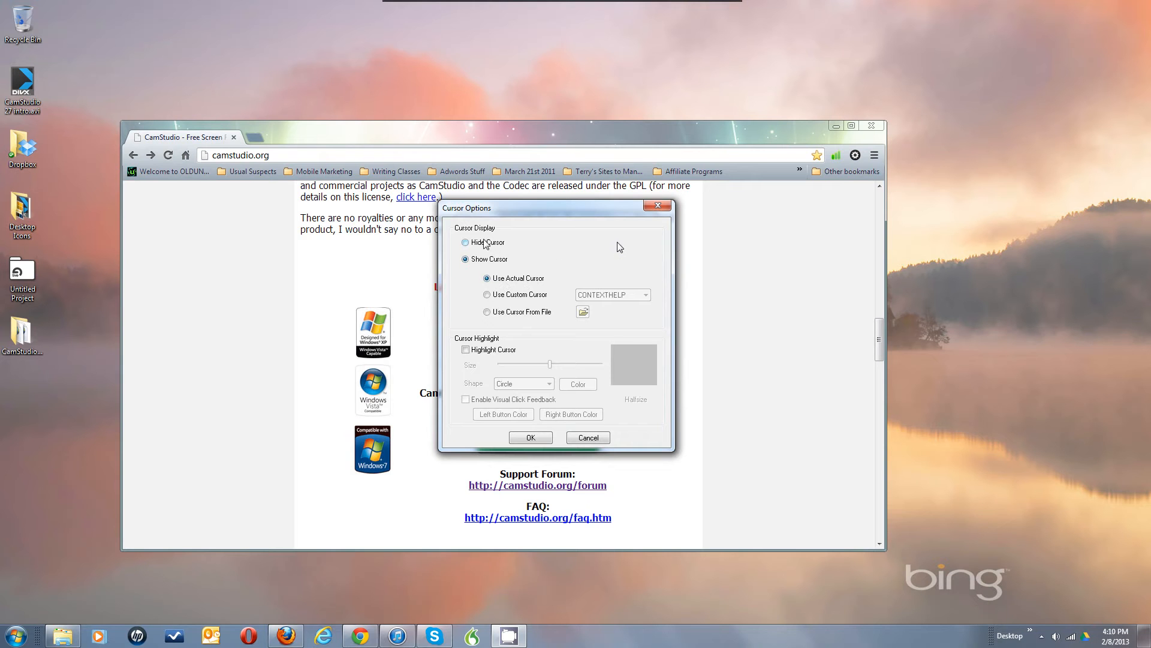
pyautogui.click(468, 242)
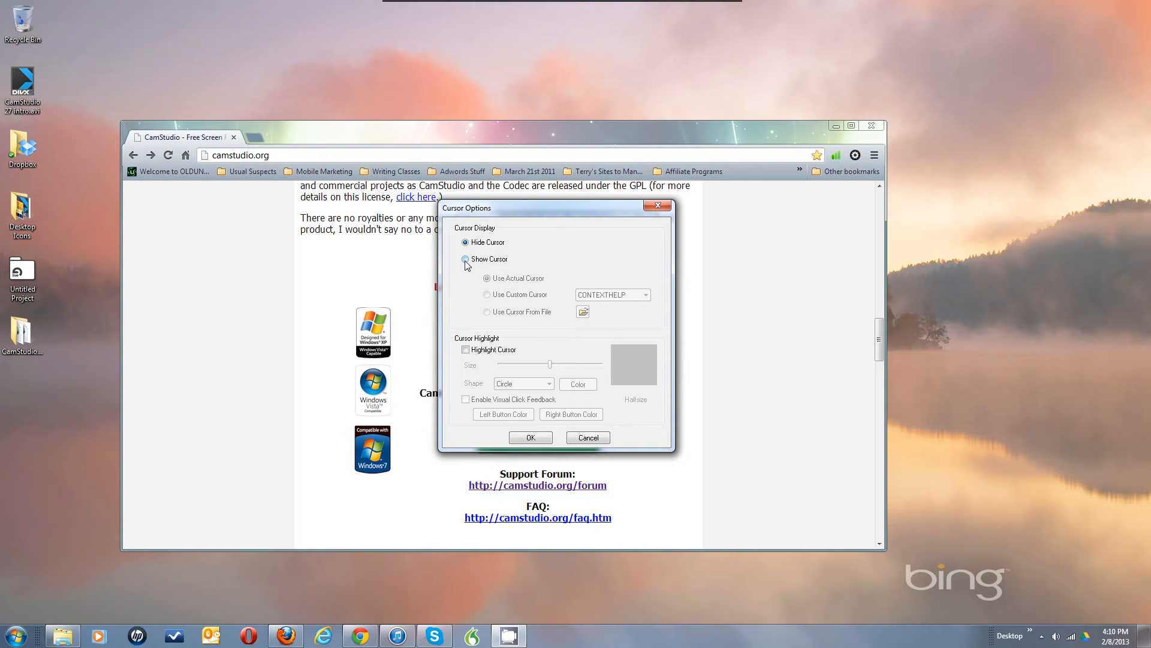
pyautogui.click(466, 260)
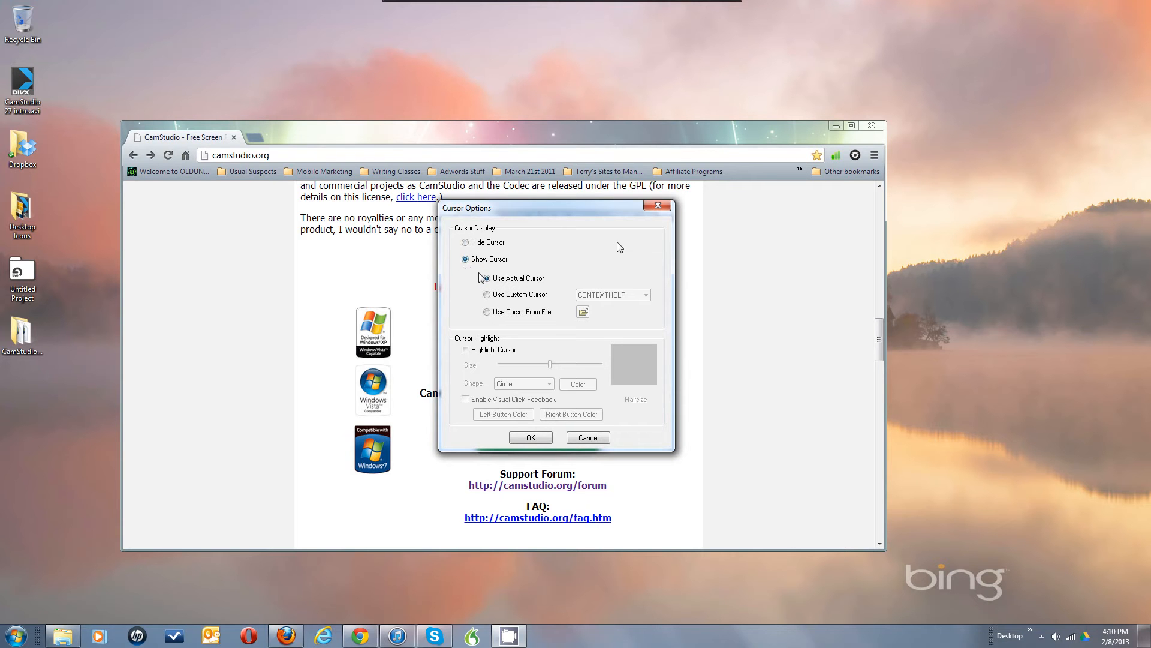
# Turn on cursor highlighting with the circle shape and enable visual click feedback
pyautogui.click(466, 350)
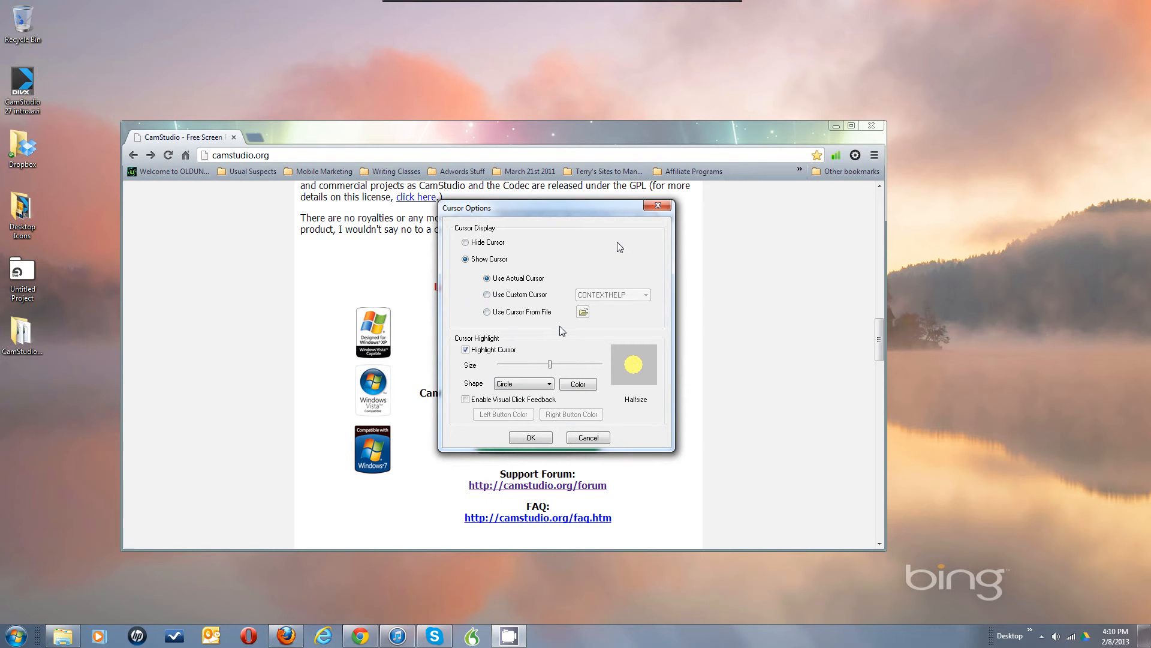
pyautogui.click(466, 350)
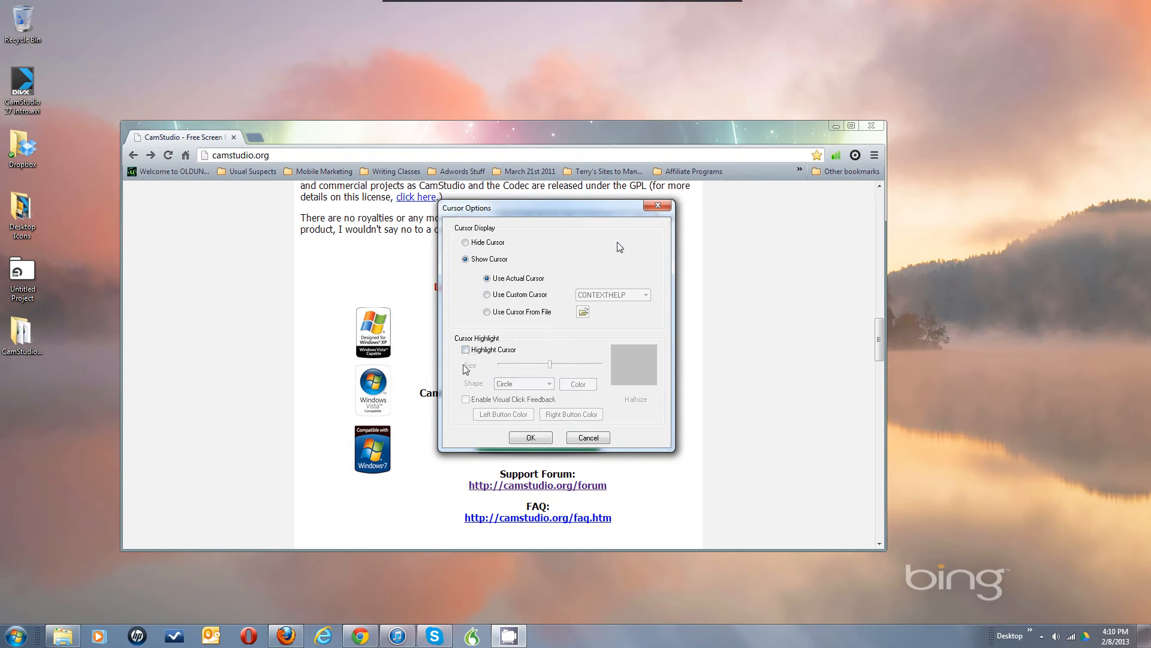
pyautogui.click(466, 351)
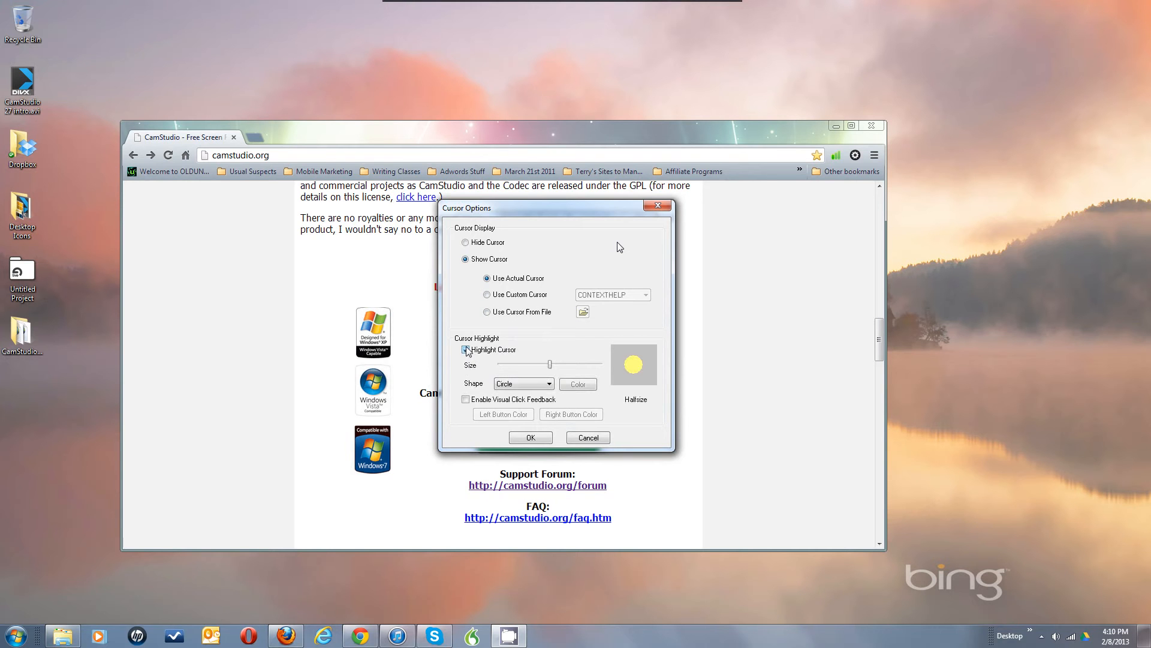
pyautogui.click(467, 400)
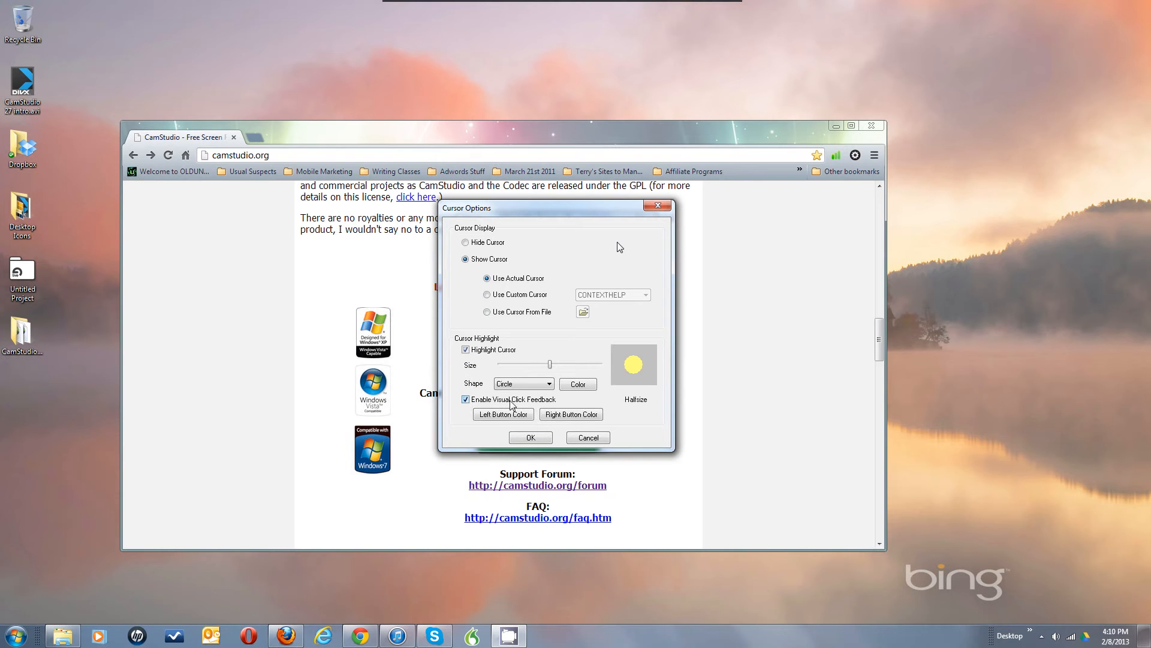
# View the left and right button color choices for click feedback without changing them
pyautogui.click(508, 416)
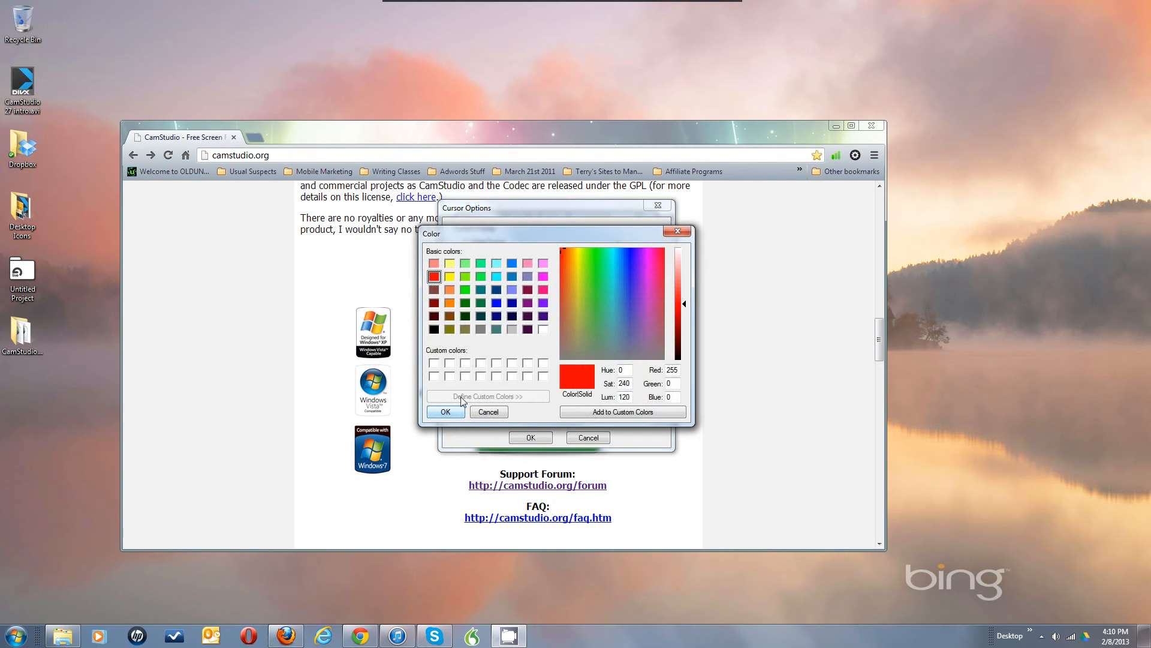
pyautogui.click(490, 413)
pyautogui.click(491, 413)
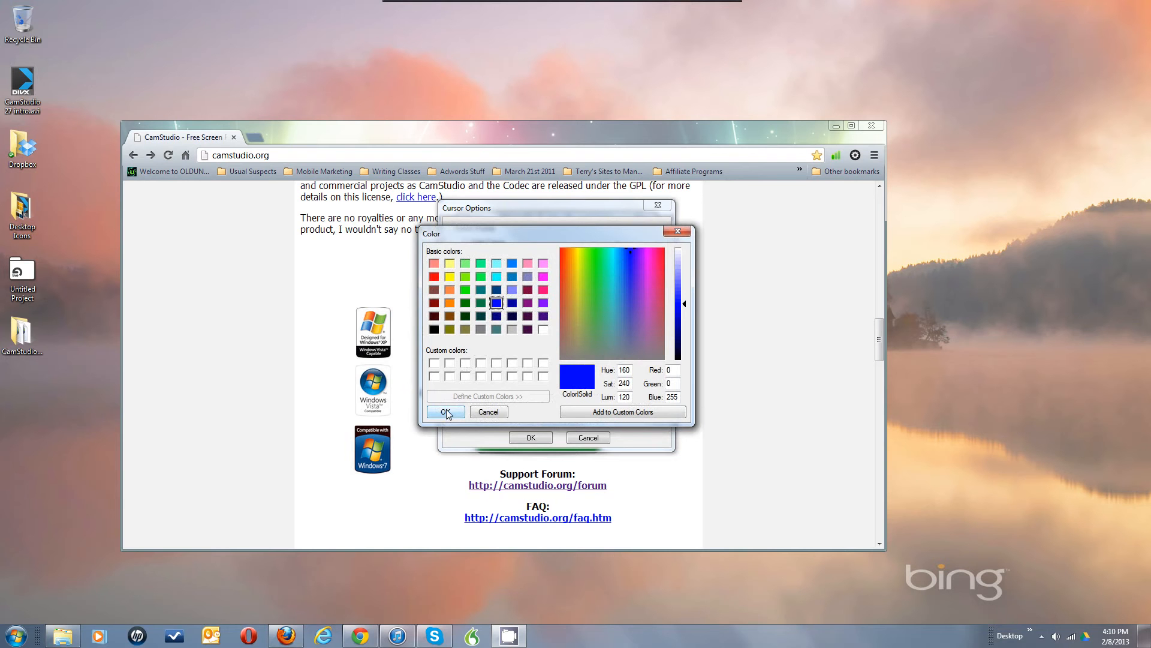
pyautogui.click(501, 413)
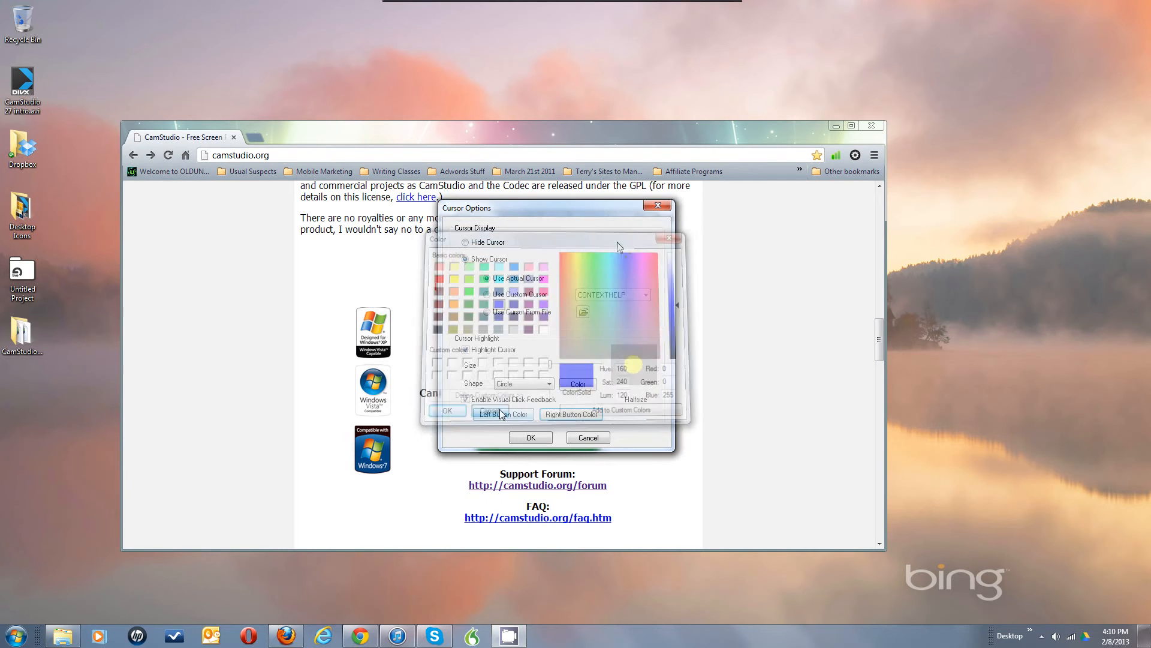
# Turn off visual click feedback and cursor highlighting, and accept the cursor options
pyautogui.click(466, 400)
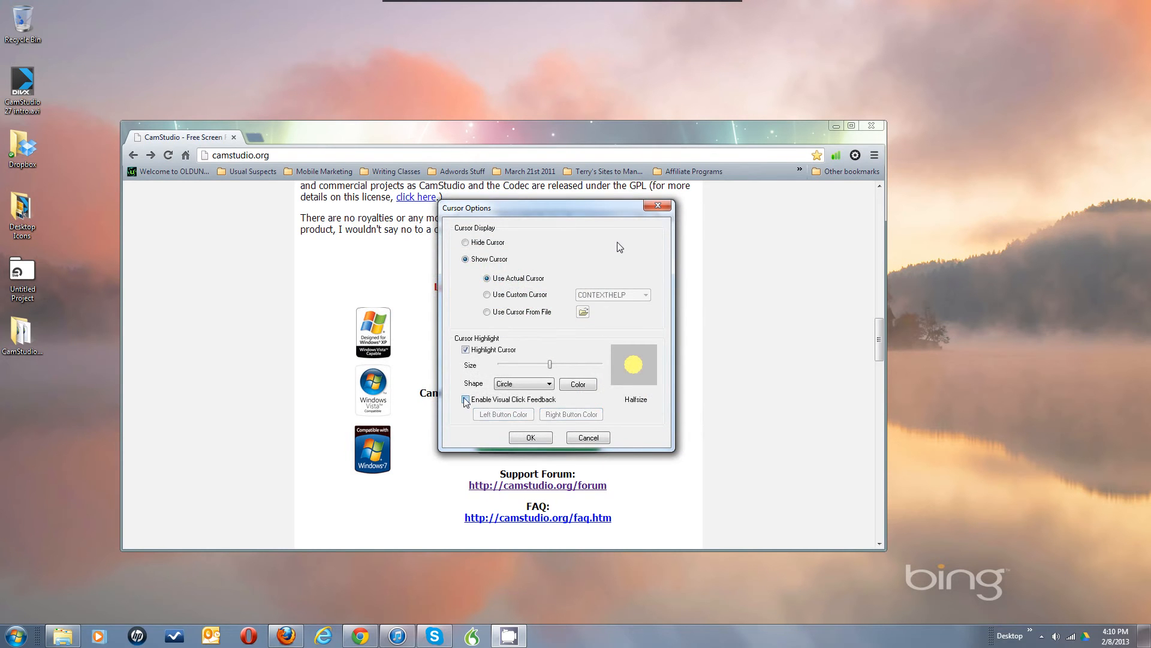
pyautogui.click(466, 350)
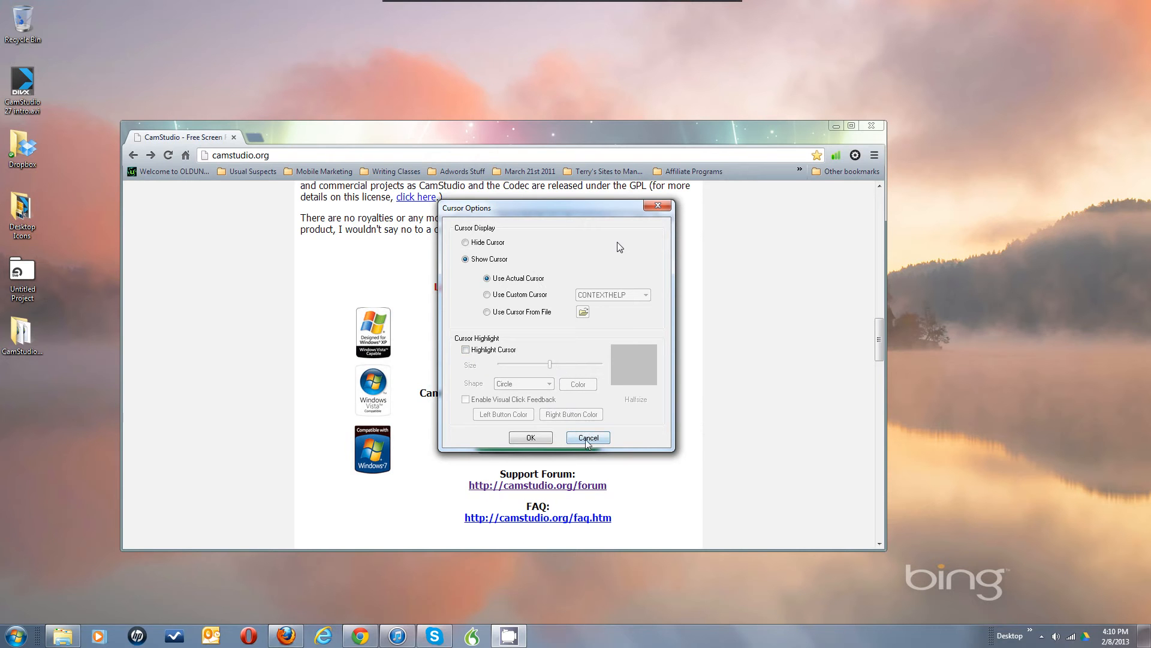
pyautogui.click(535, 439)
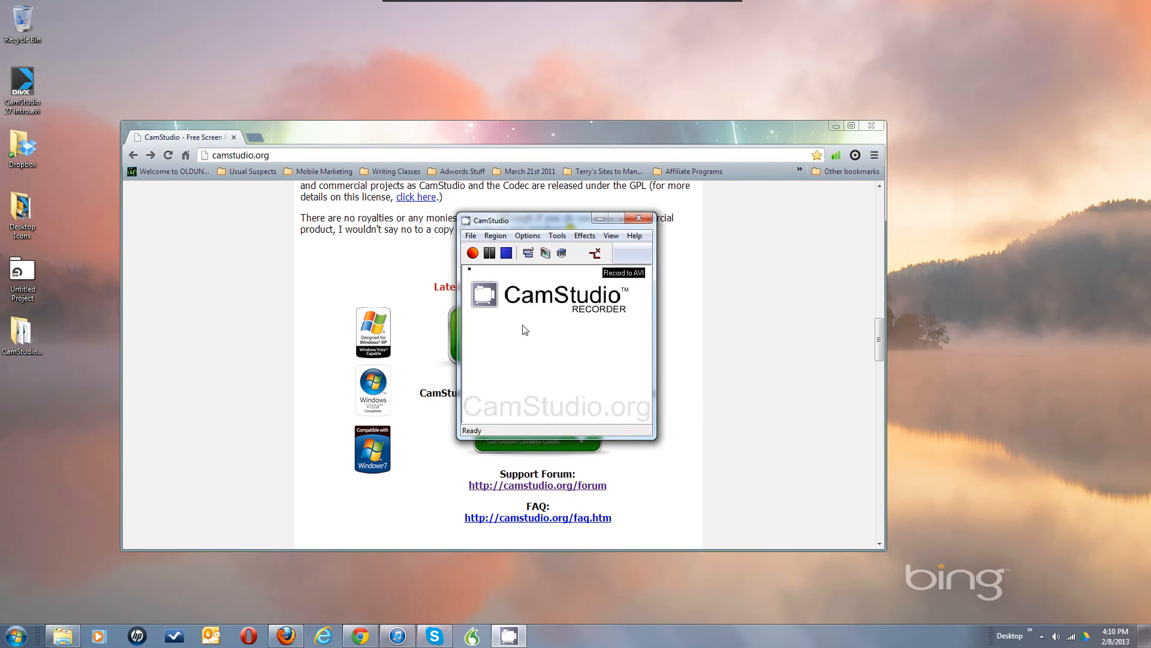
# In the cursor options, turn on cursor highlighting and visual click feedback, and accept the settings
pyautogui.click(528, 236)
pyautogui.click(489, 264)
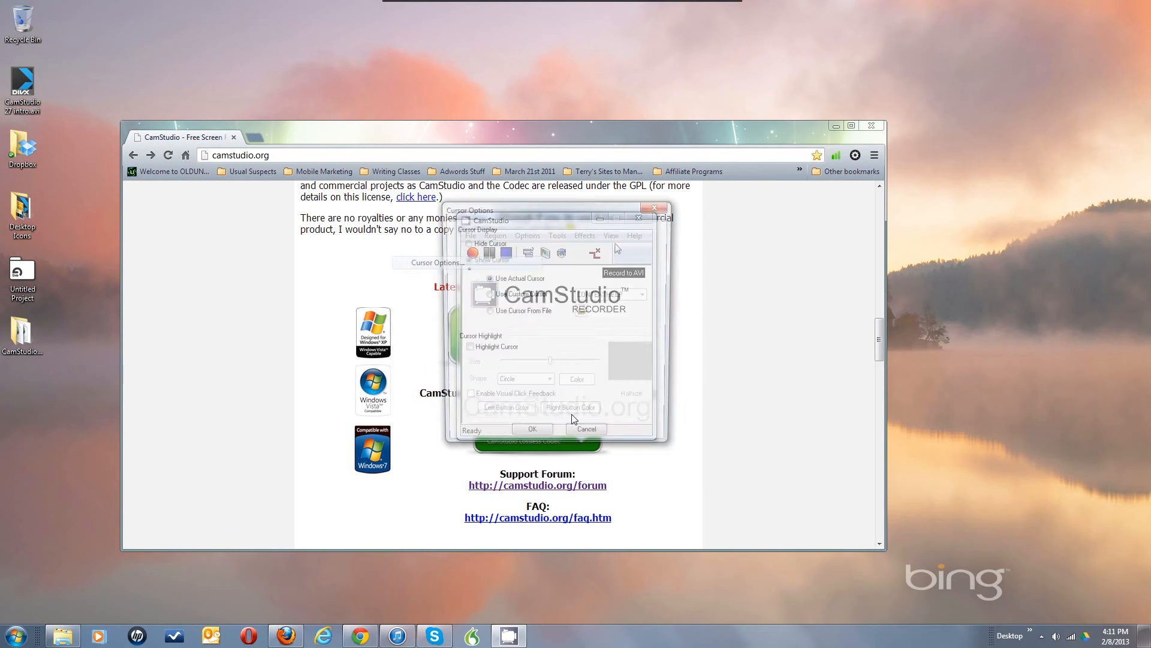
pyautogui.click(466, 350)
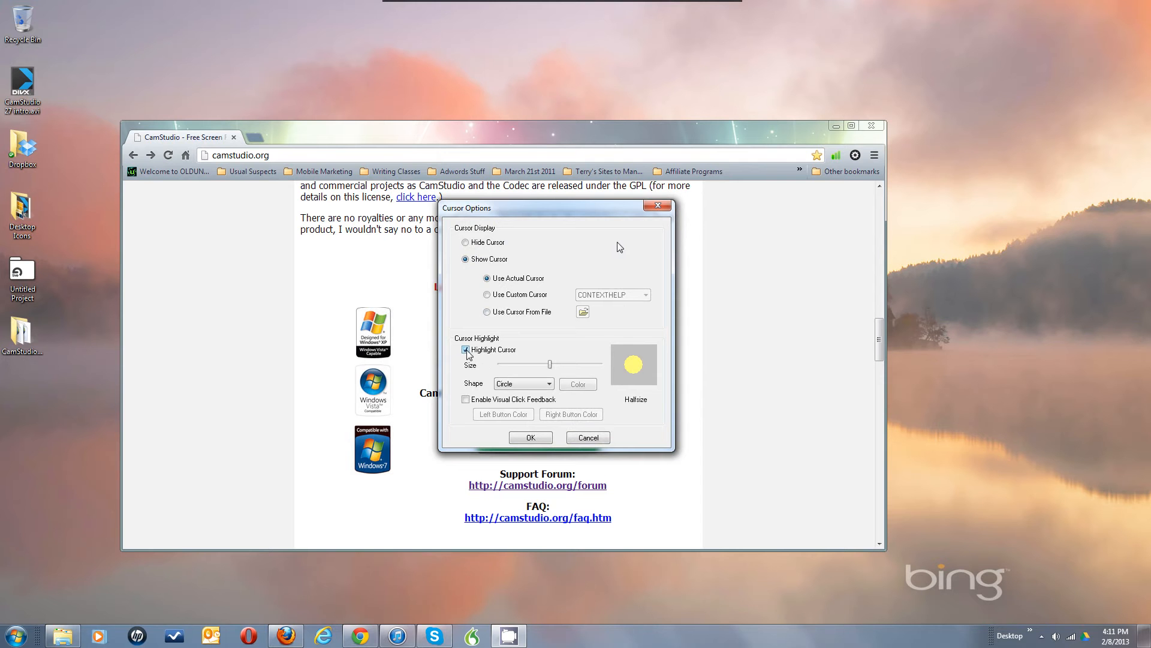
pyautogui.click(471, 400)
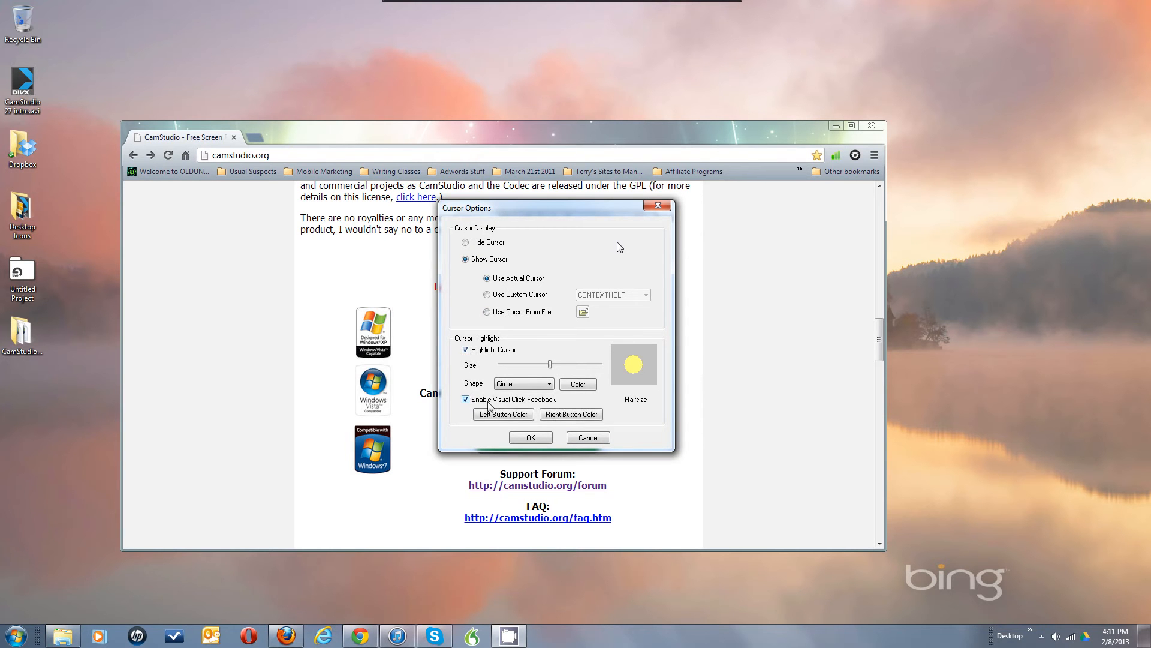
pyautogui.click(536, 437)
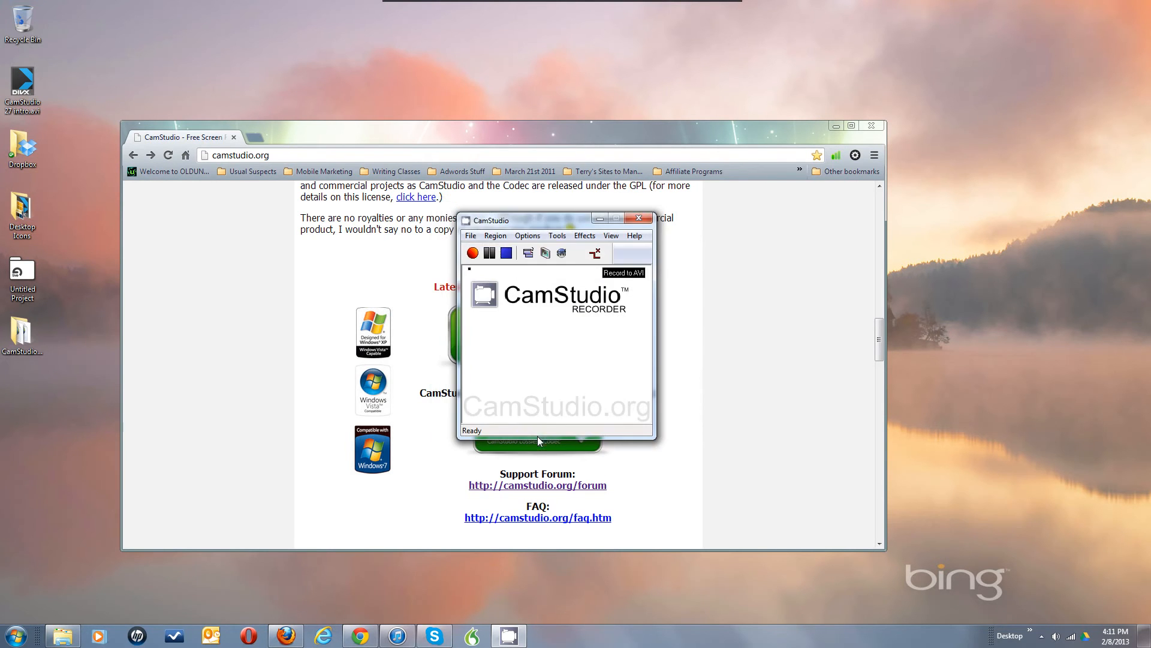
# Set recording audio to come from the microphone, and view the available capture devices in the microphone's audio options
pyautogui.click(527, 236)
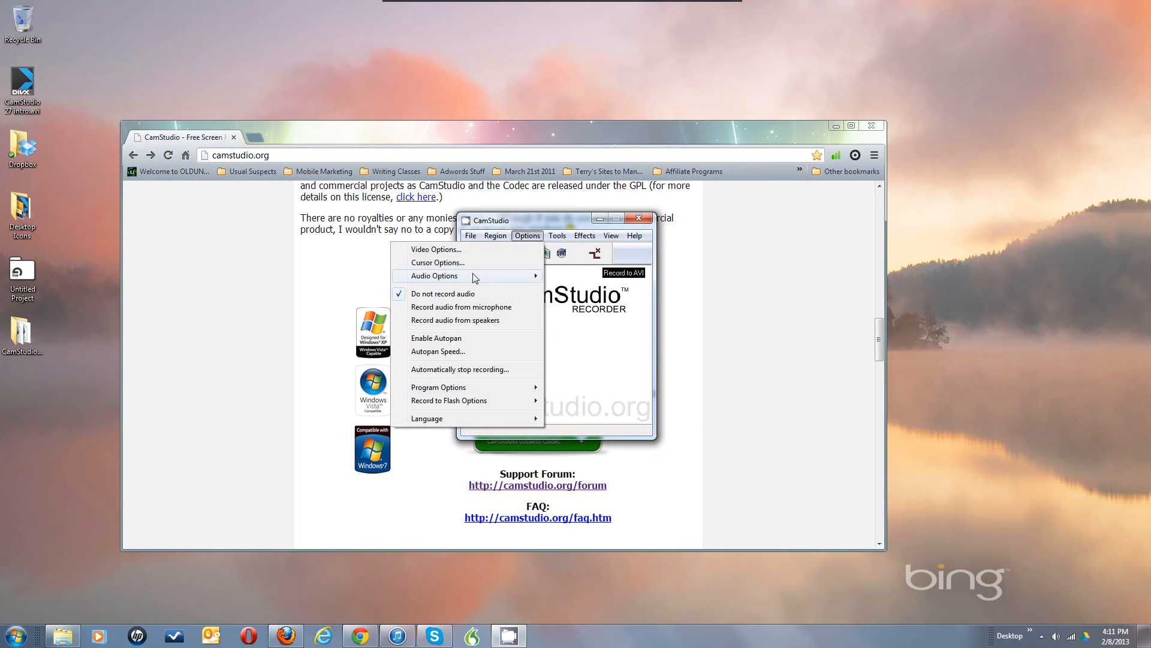
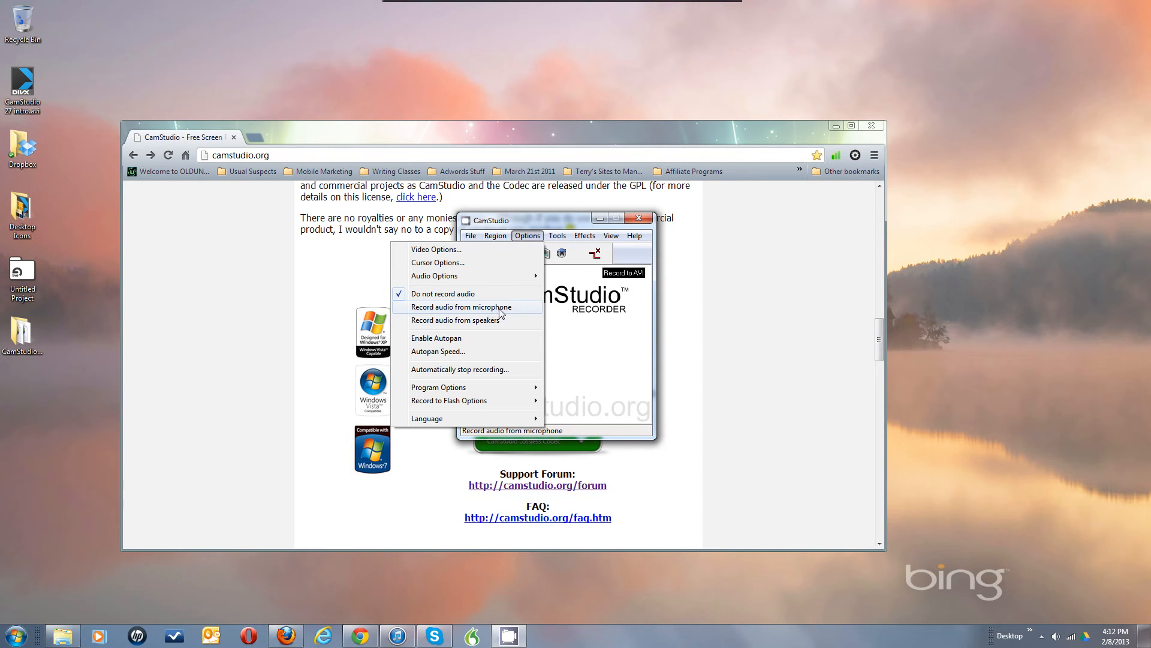
pyautogui.click(500, 307)
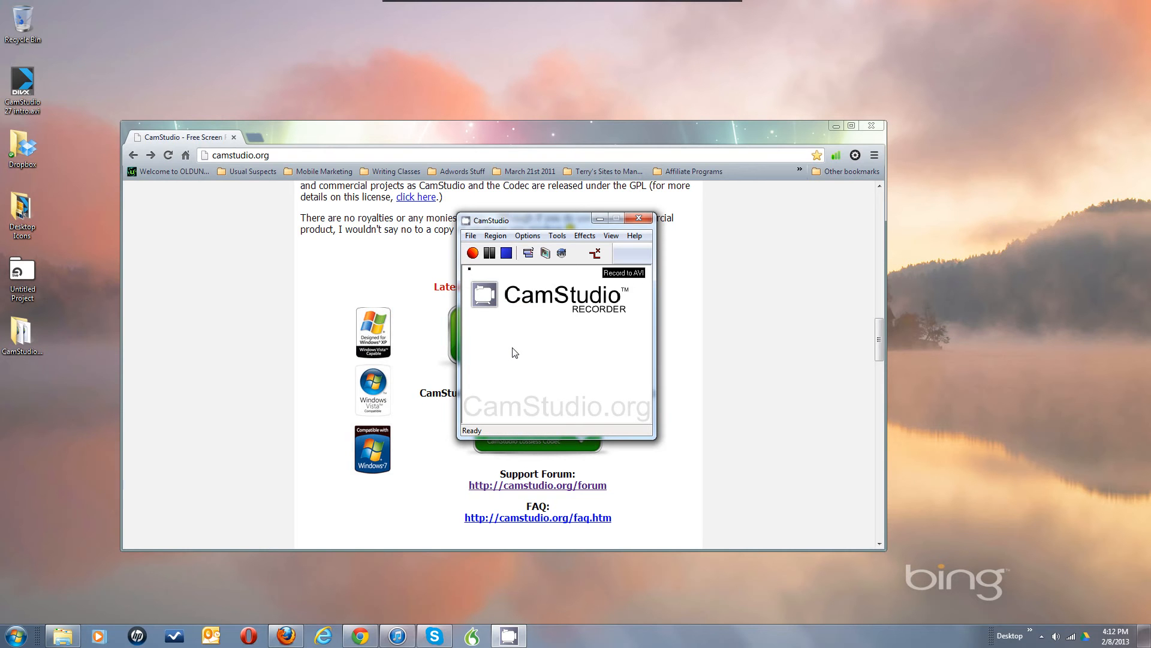
pyautogui.click(528, 235)
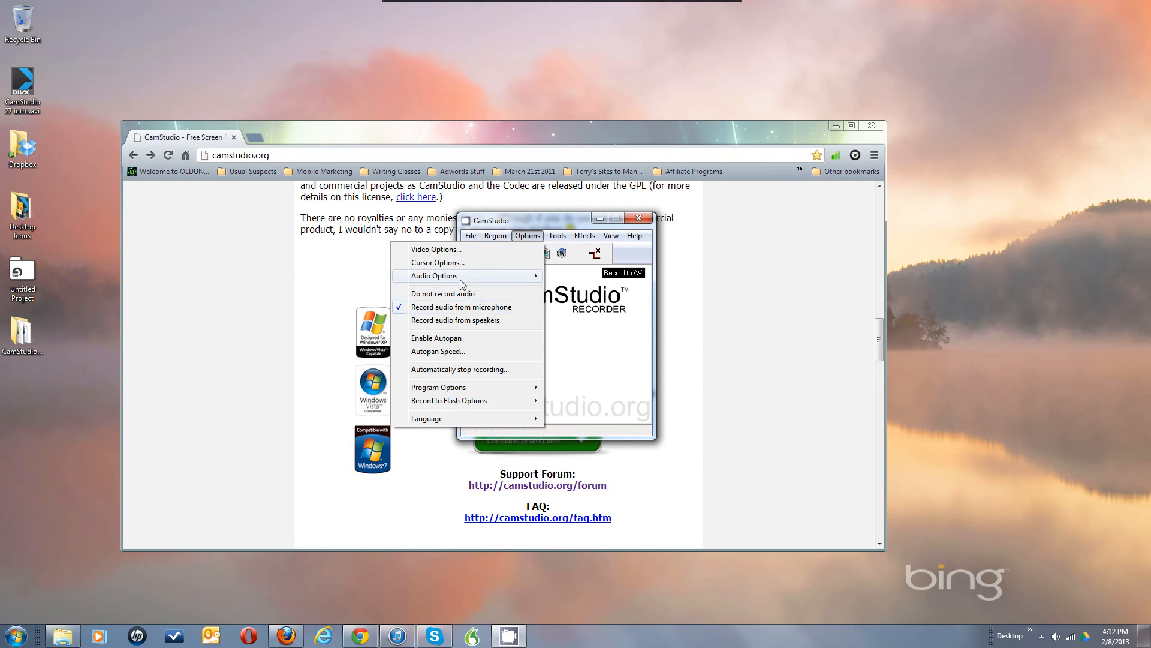
pyautogui.moveTo(459, 279)
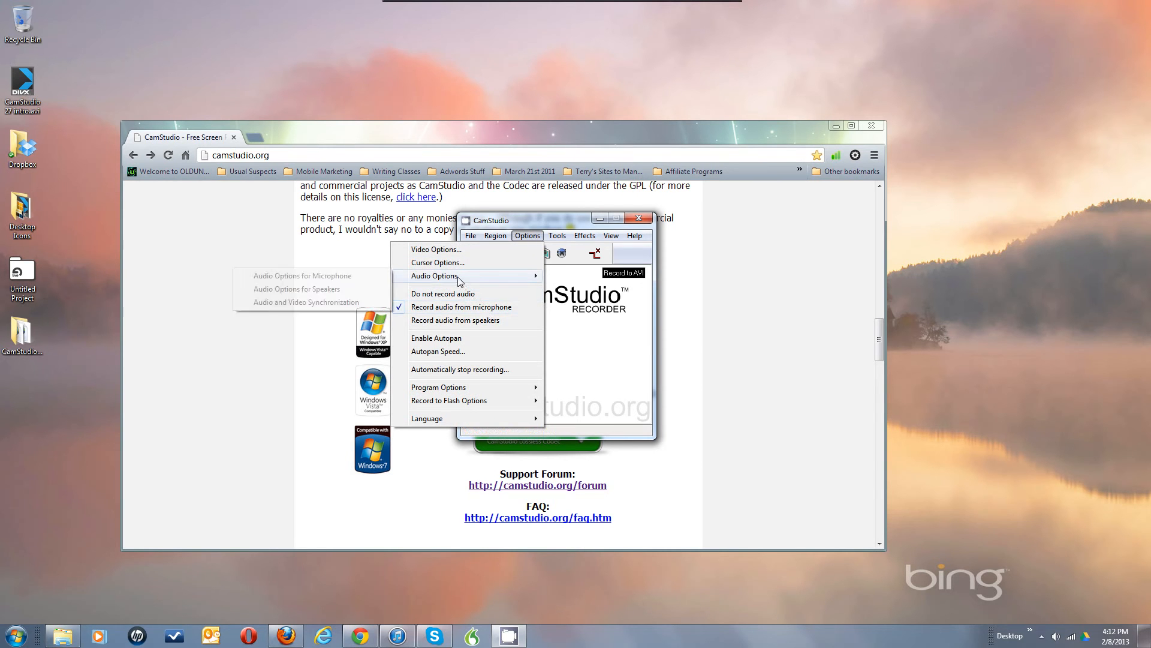
pyautogui.click(350, 277)
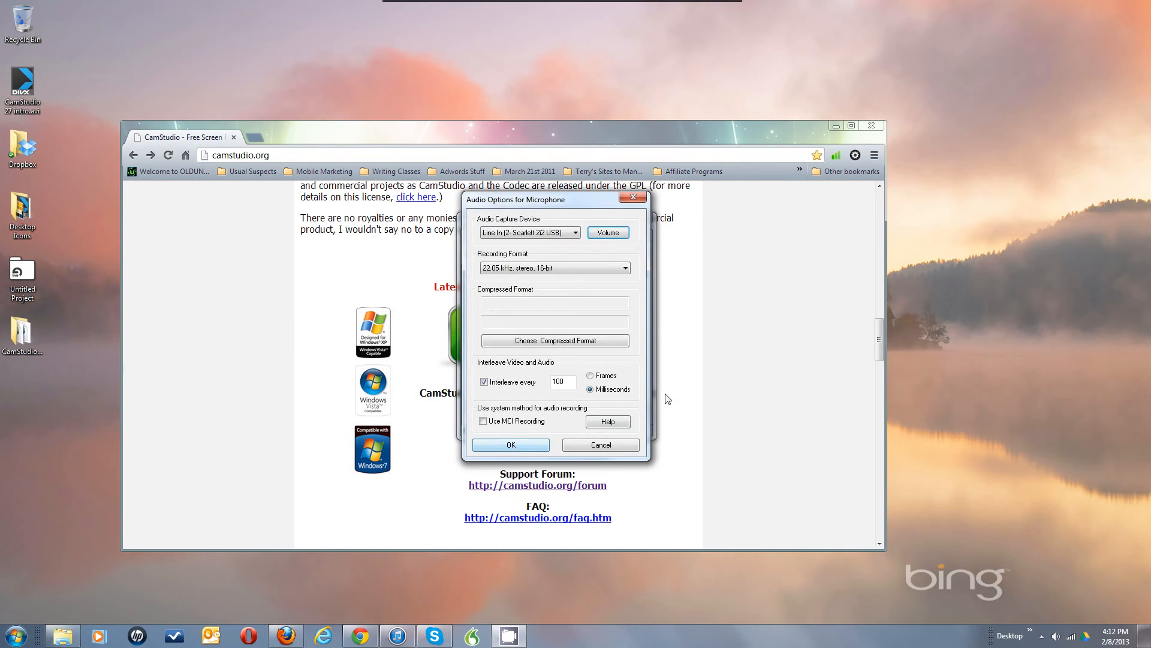
pyautogui.click(535, 234)
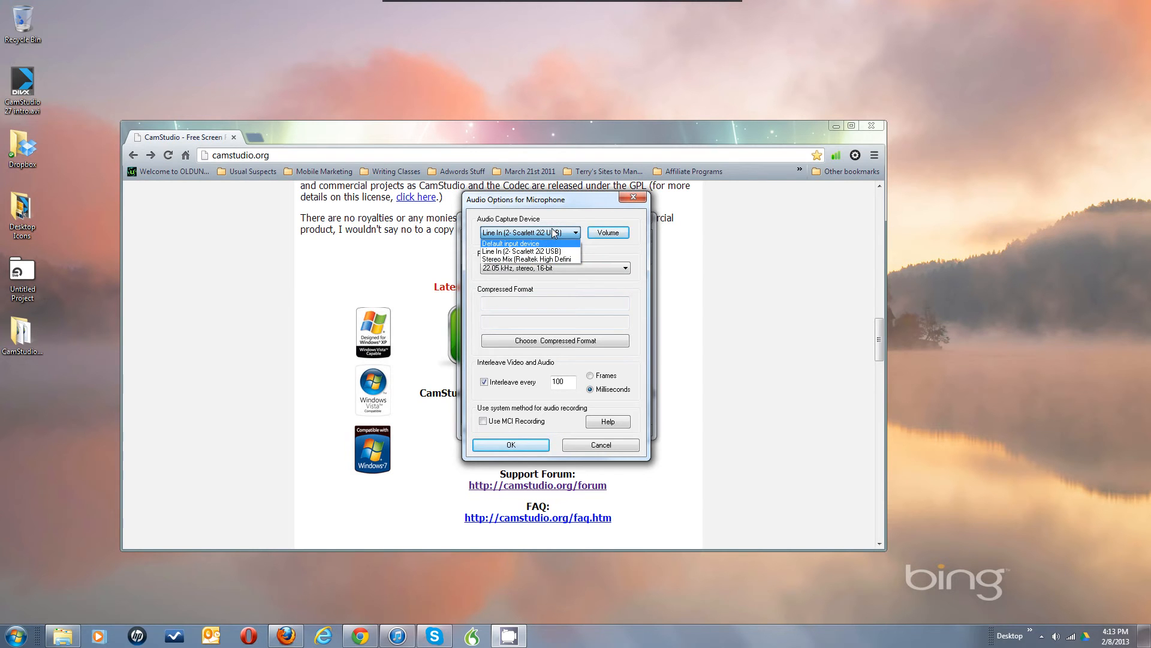
pyautogui.click(553, 232)
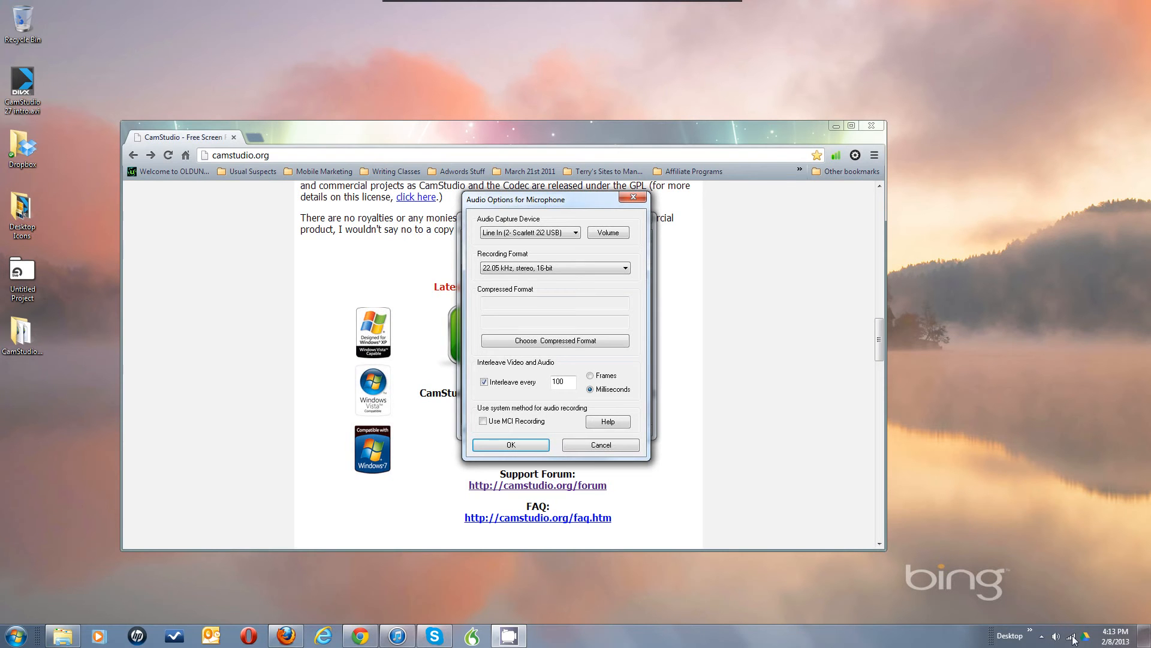
# Show where Windows lists its recording devices, and close the Sound window again
pyautogui.rightClick(959, 622)
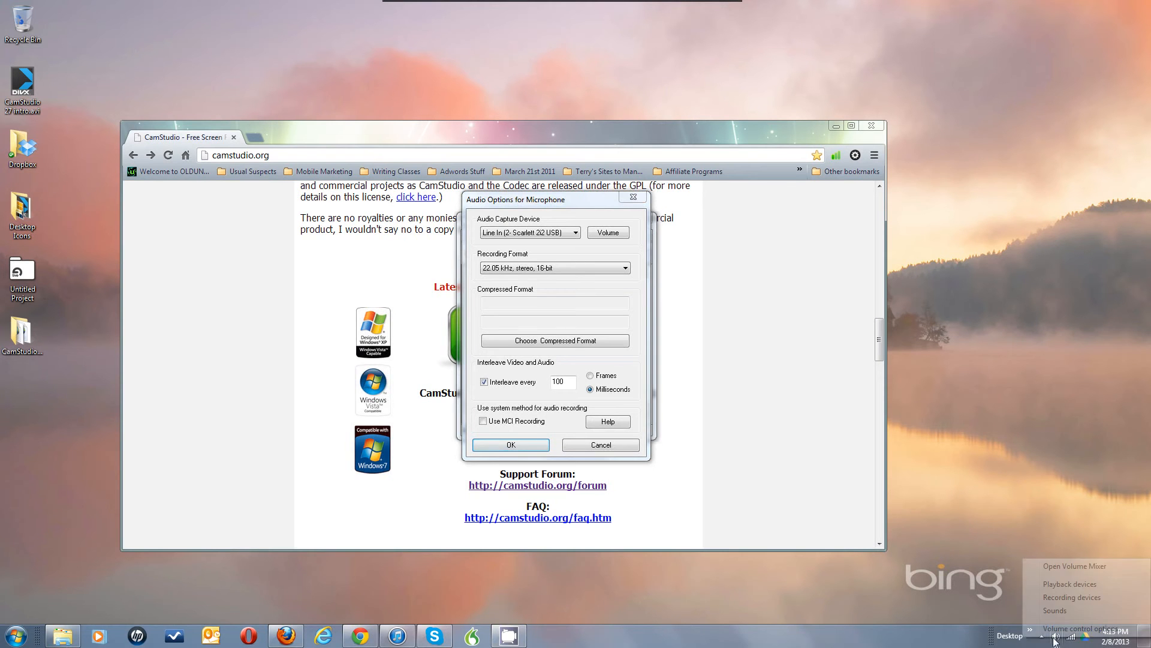
pyautogui.click(1053, 597)
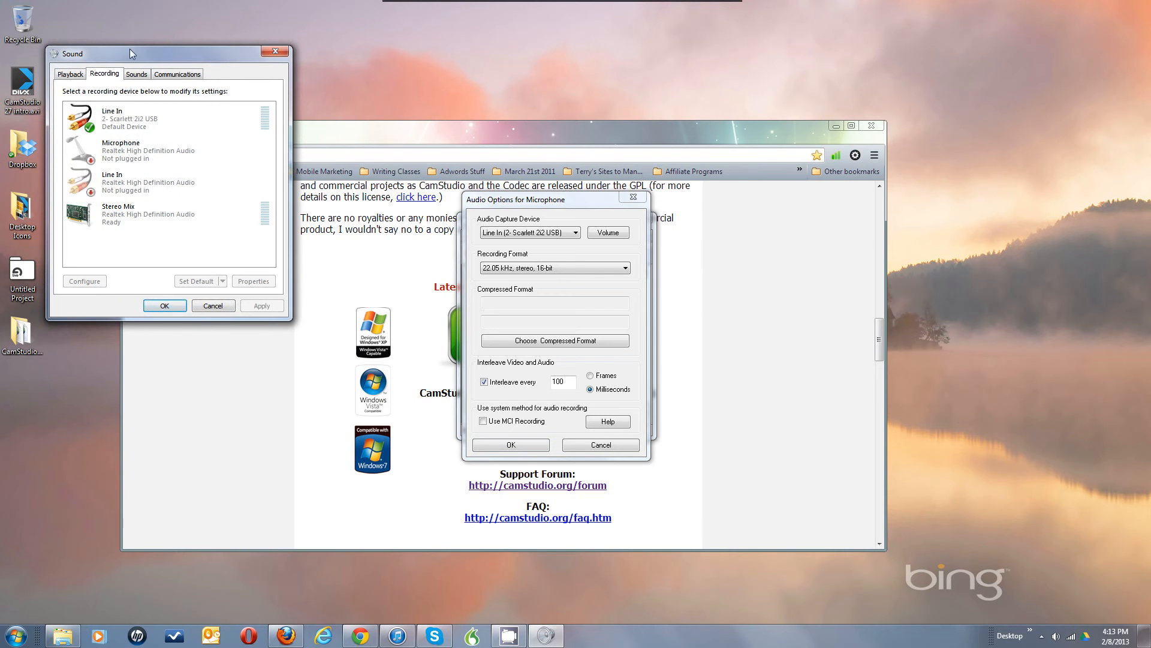
pyautogui.moveTo(135, 53); pyautogui.dragTo(343, 100)
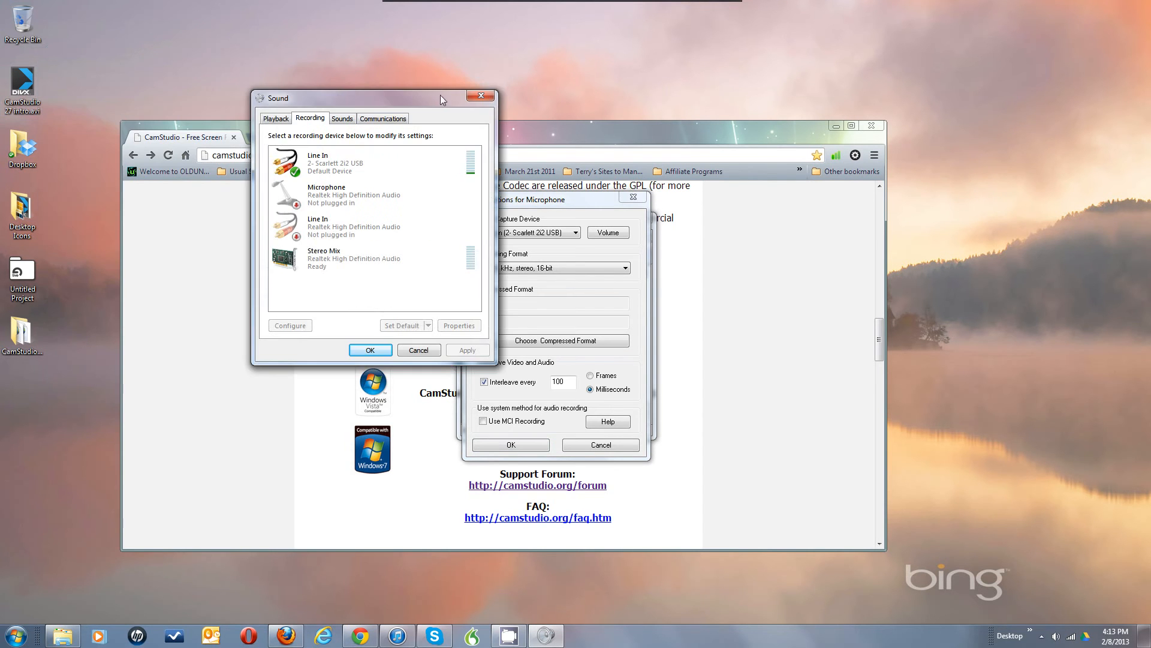
pyautogui.click(476, 97)
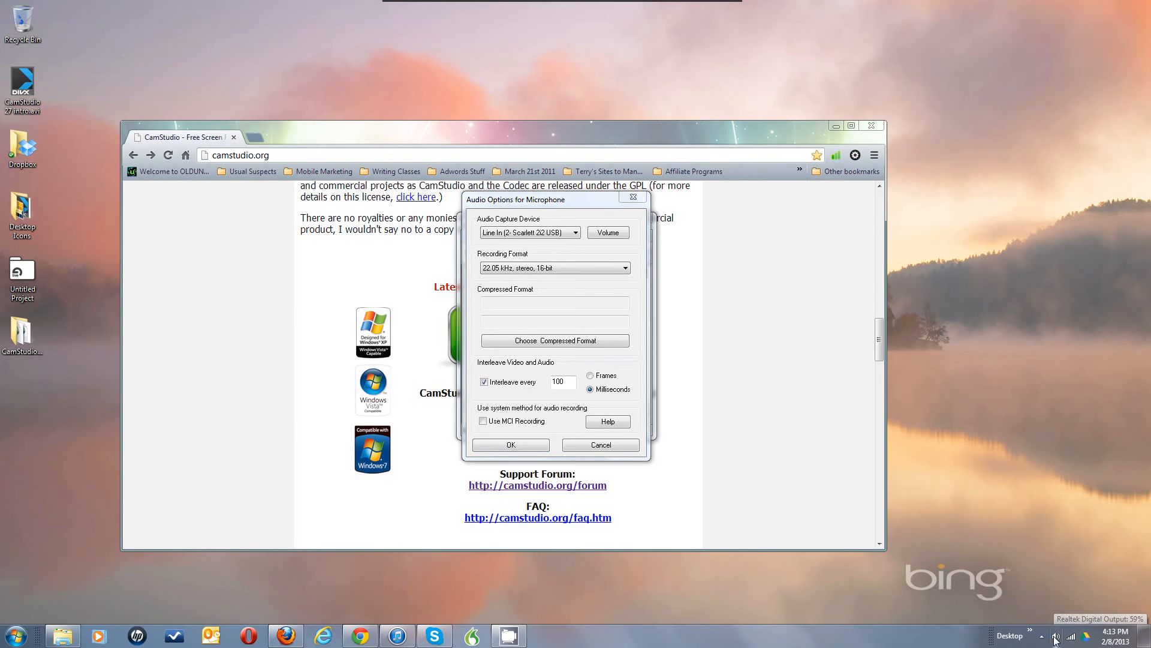
# Reopen the Windows recording devices and move the Sound window over the middle of the browser page
pyautogui.rightClick(1055, 638)
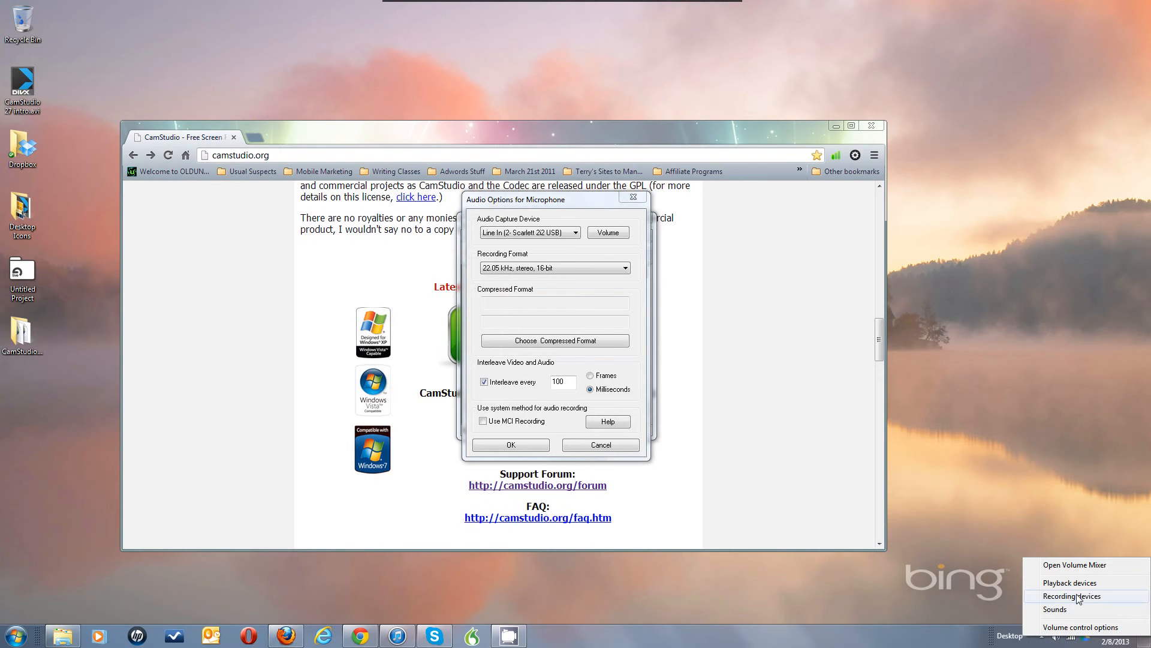
pyautogui.click(1077, 596)
pyautogui.click(694, 350)
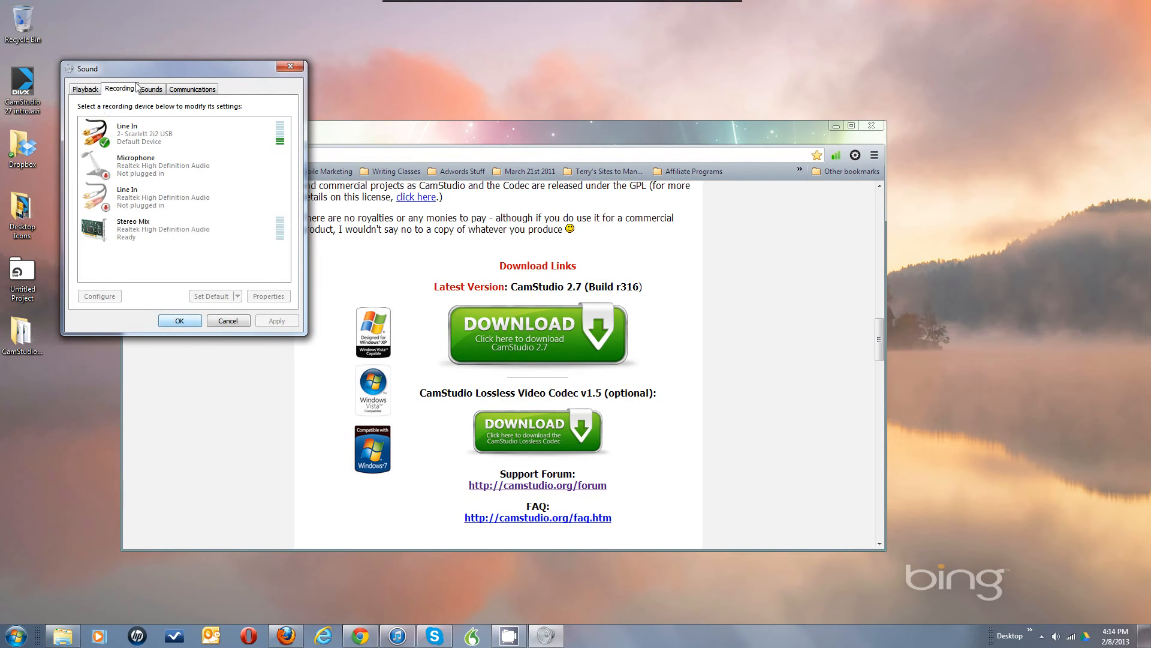
pyautogui.moveTo(142, 67); pyautogui.dragTo(349, 113)
pyautogui.moveTo(413, 135); pyautogui.dragTo(493, 103)
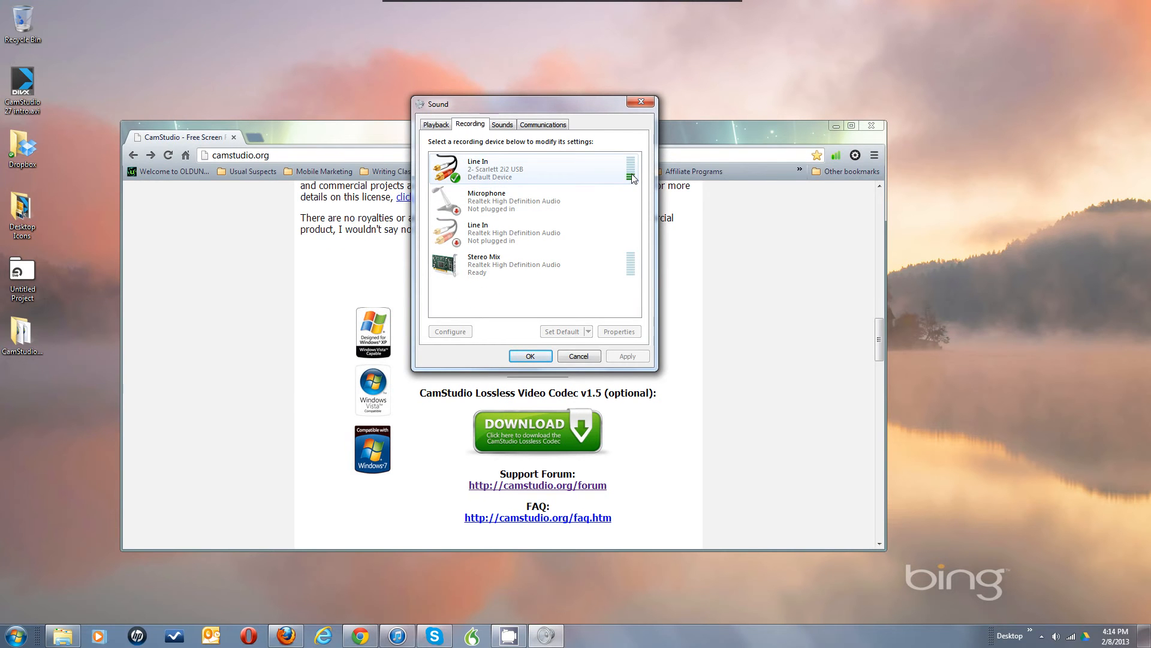
# Review the default-device choices for Stereo Mix and the options for showing disabled and disconnected recording devices, without changing them
pyautogui.rightClick(504, 166)
pyautogui.click(490, 164)
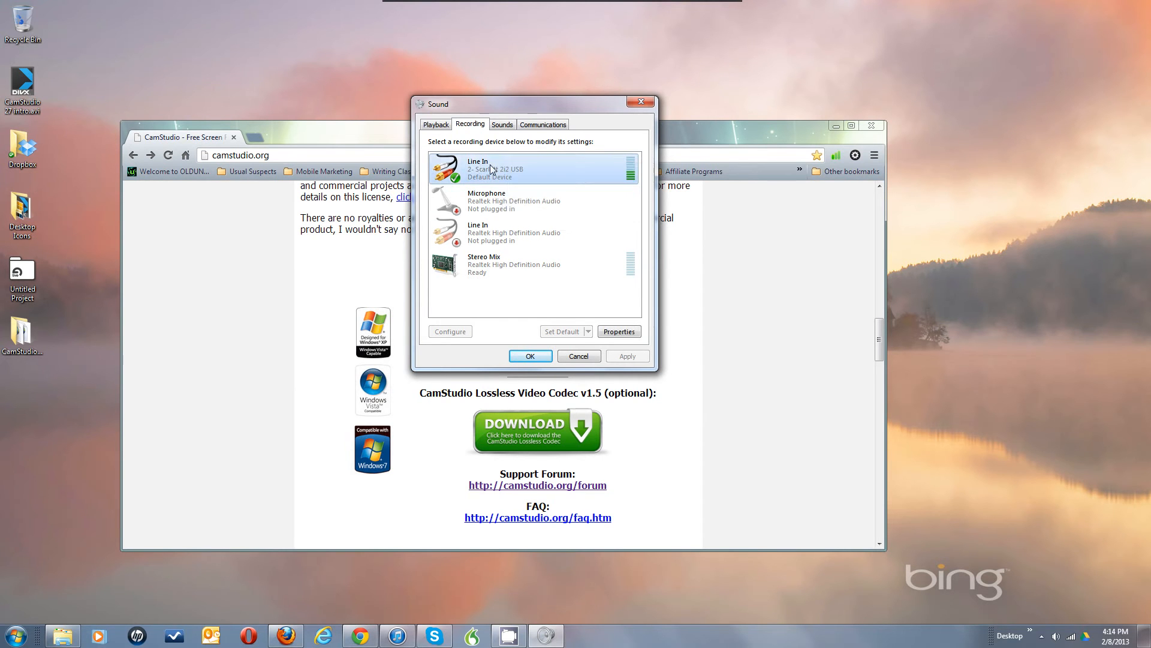
pyautogui.rightClick(476, 268)
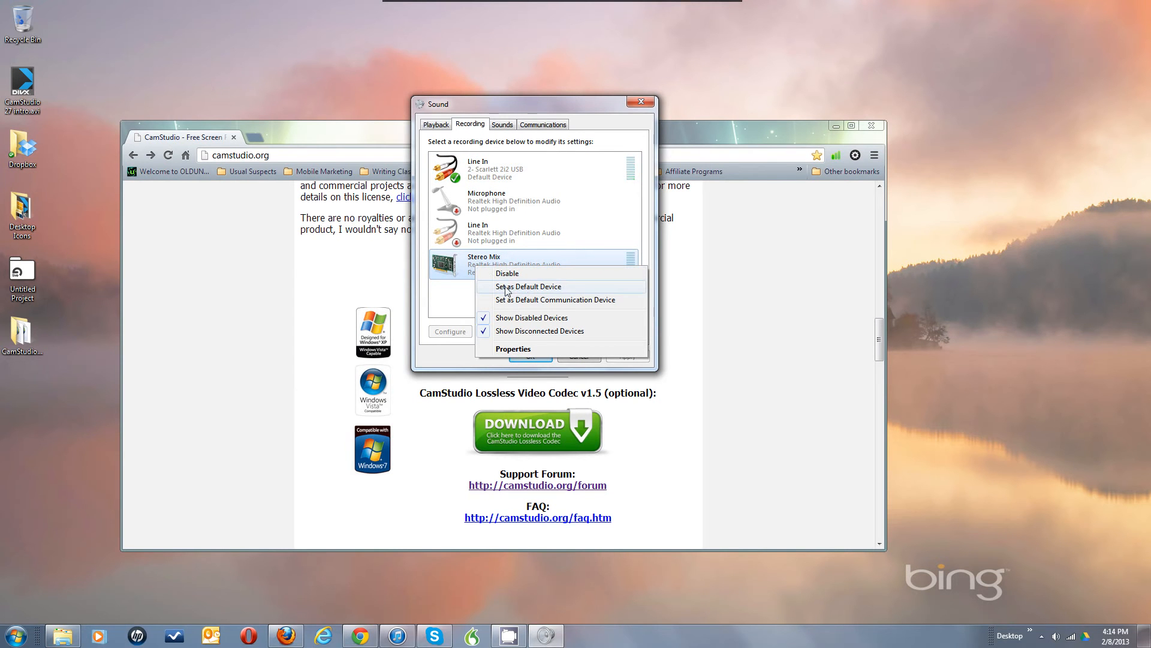
pyautogui.click(451, 299)
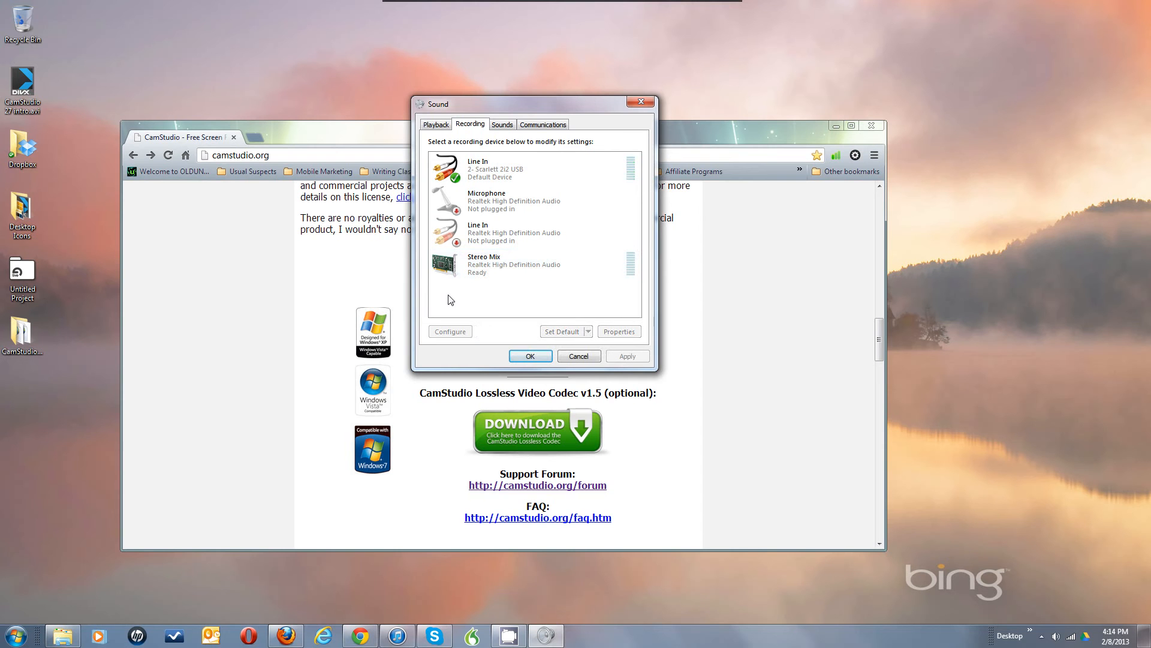
pyautogui.rightClick(451, 300)
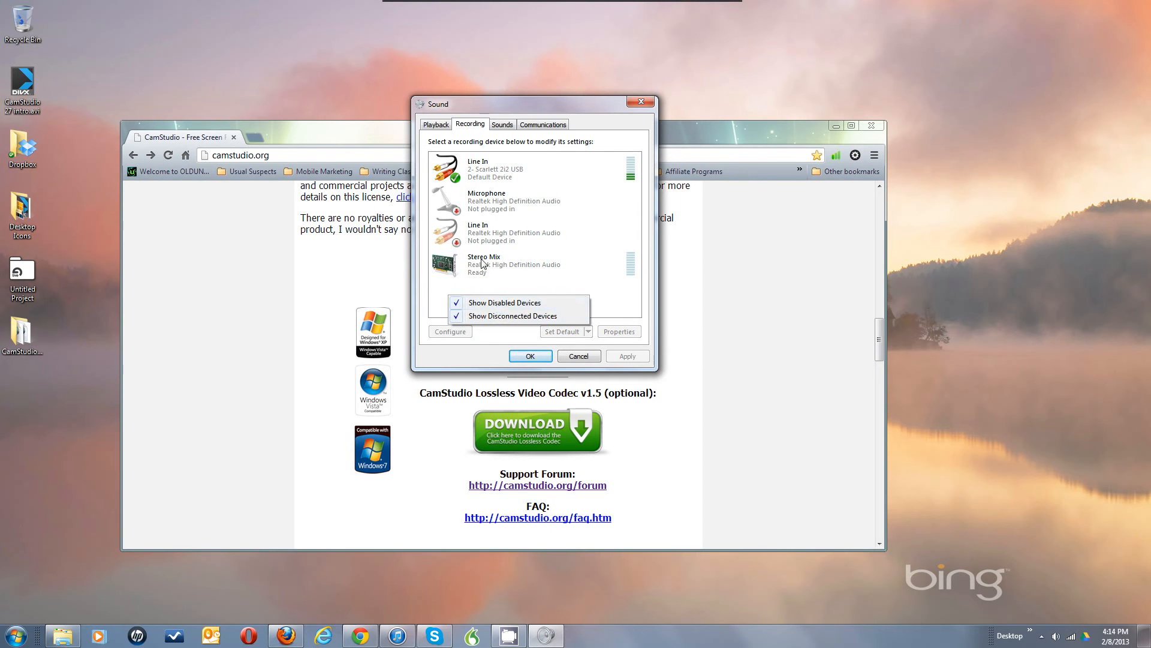
pyautogui.click(569, 287)
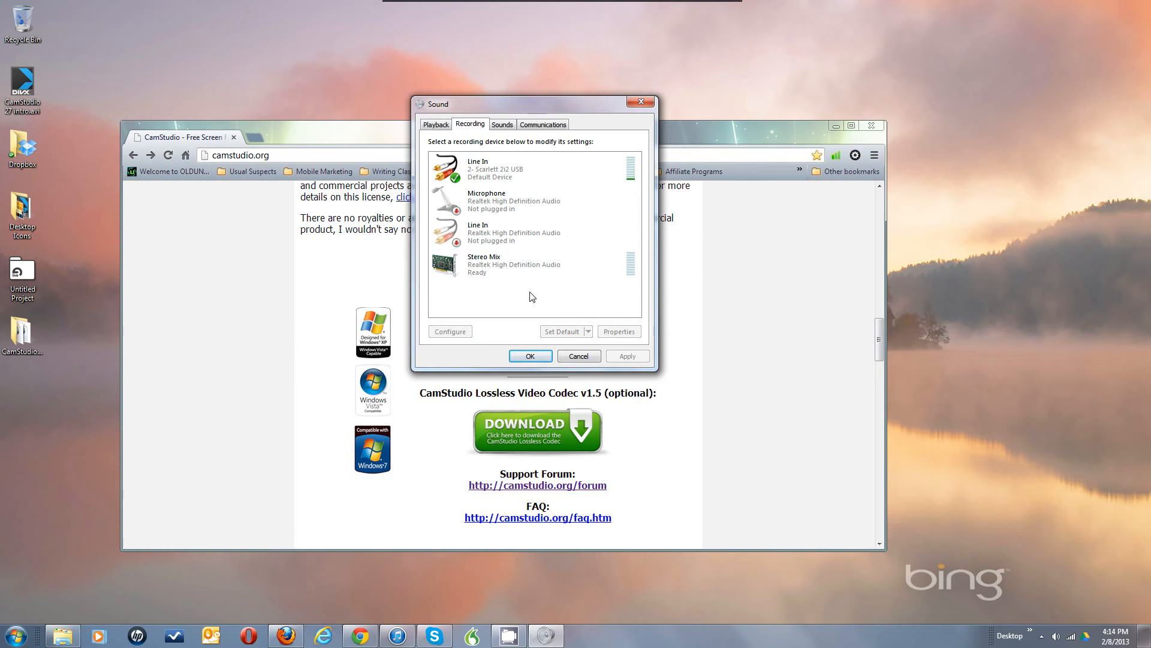
pyautogui.rightClick(480, 263)
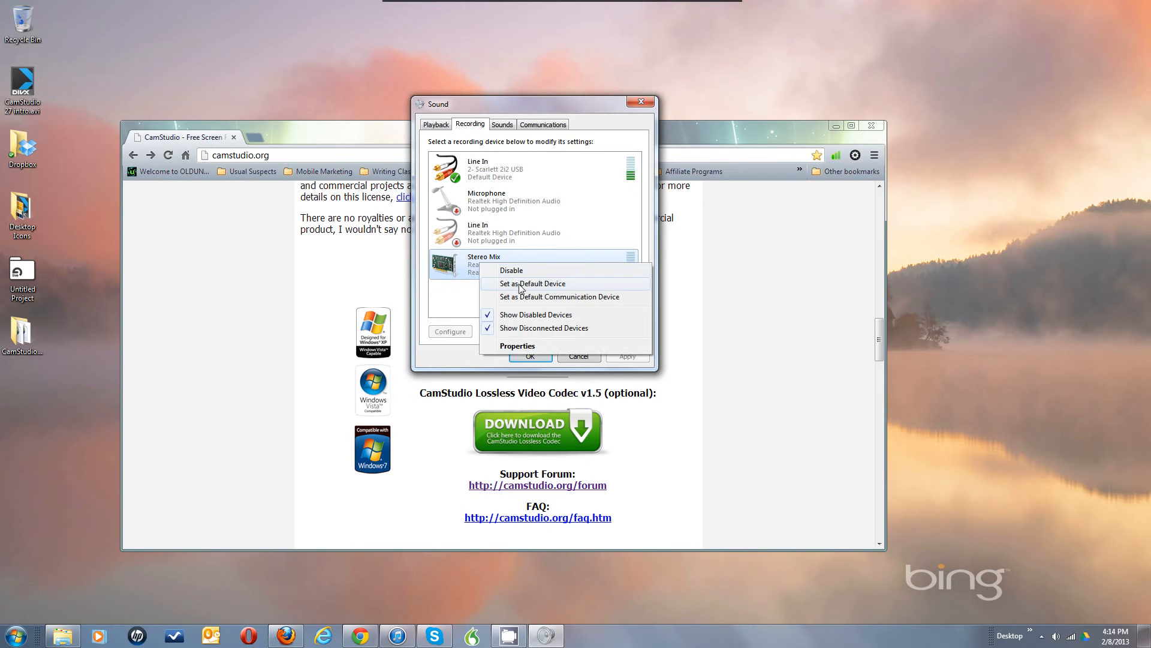
pyautogui.click(452, 301)
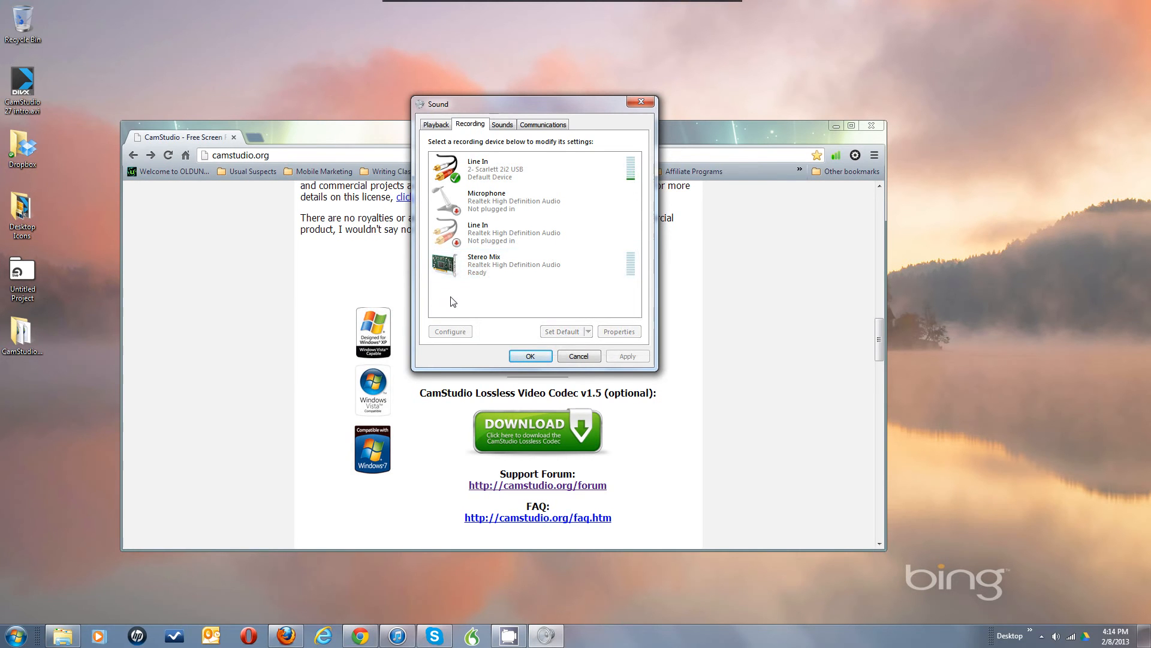
# Inspect the Listen settings and playback device choice in the Stereo Mix properties, and leave without saving
pyautogui.doubleClick(482, 264)
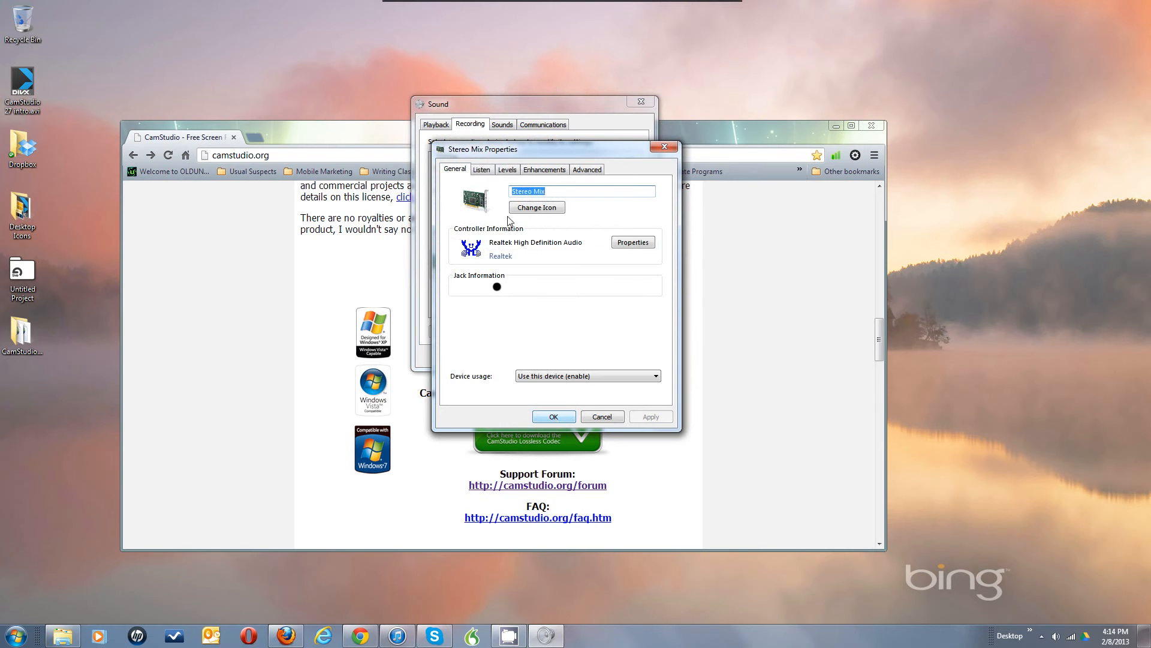
pyautogui.click(483, 172)
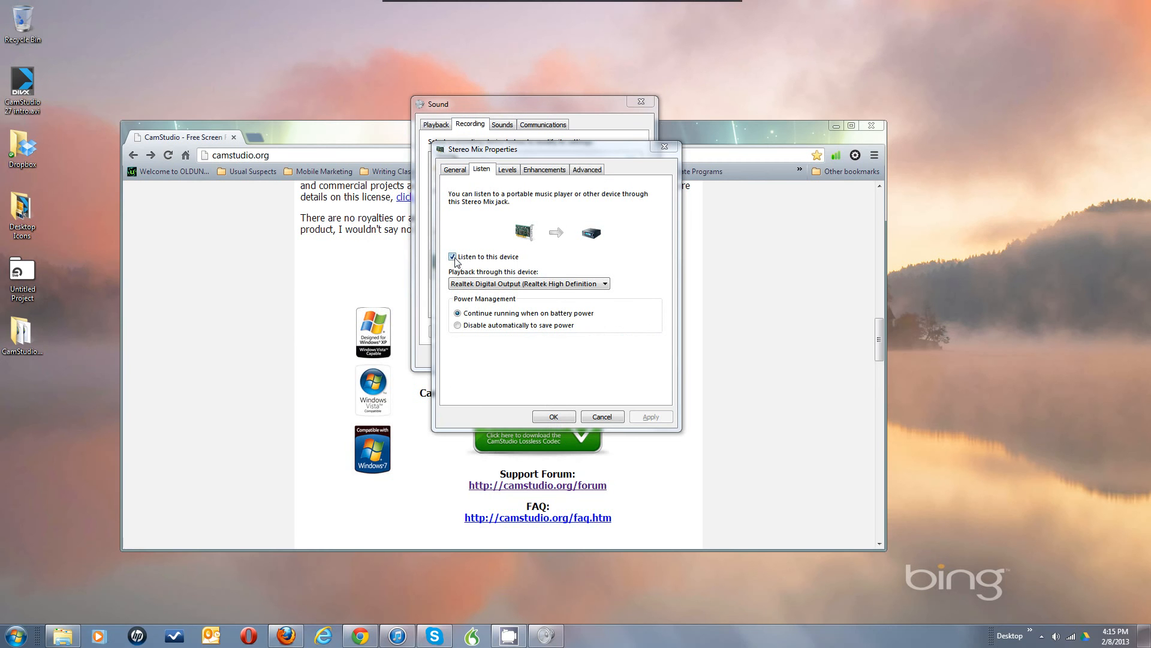
pyautogui.click(512, 286)
pyautogui.click(602, 416)
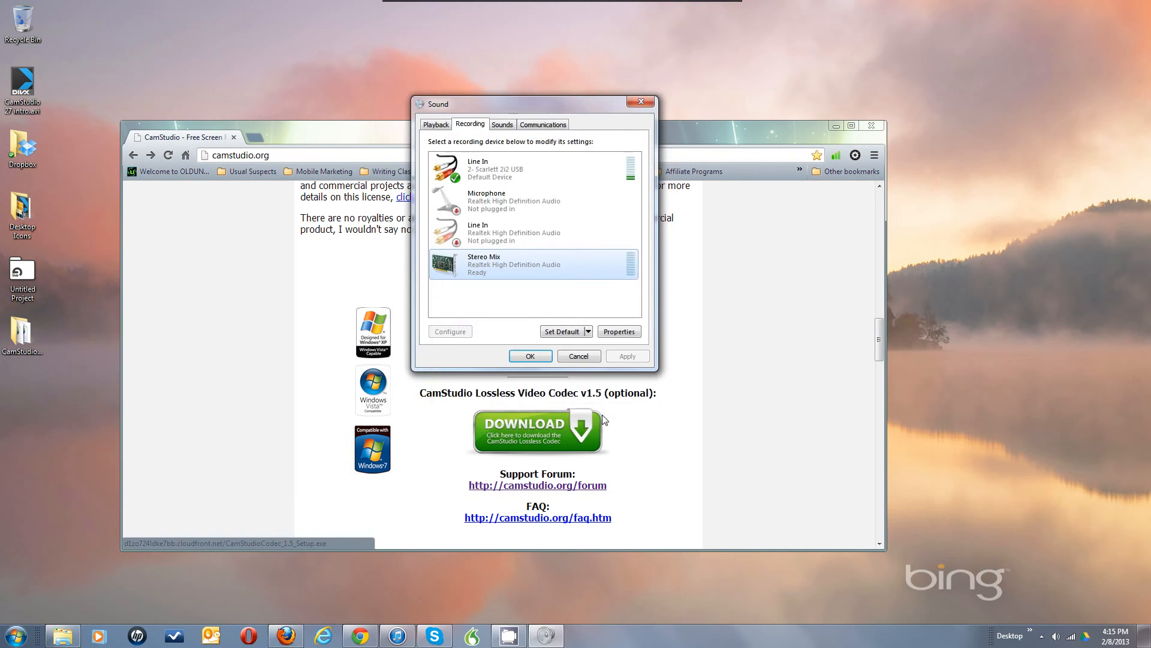
# Check whether the Realtek Microphone can be made the default recording device, and reselect the Scarlett Line In
pyautogui.click(491, 168)
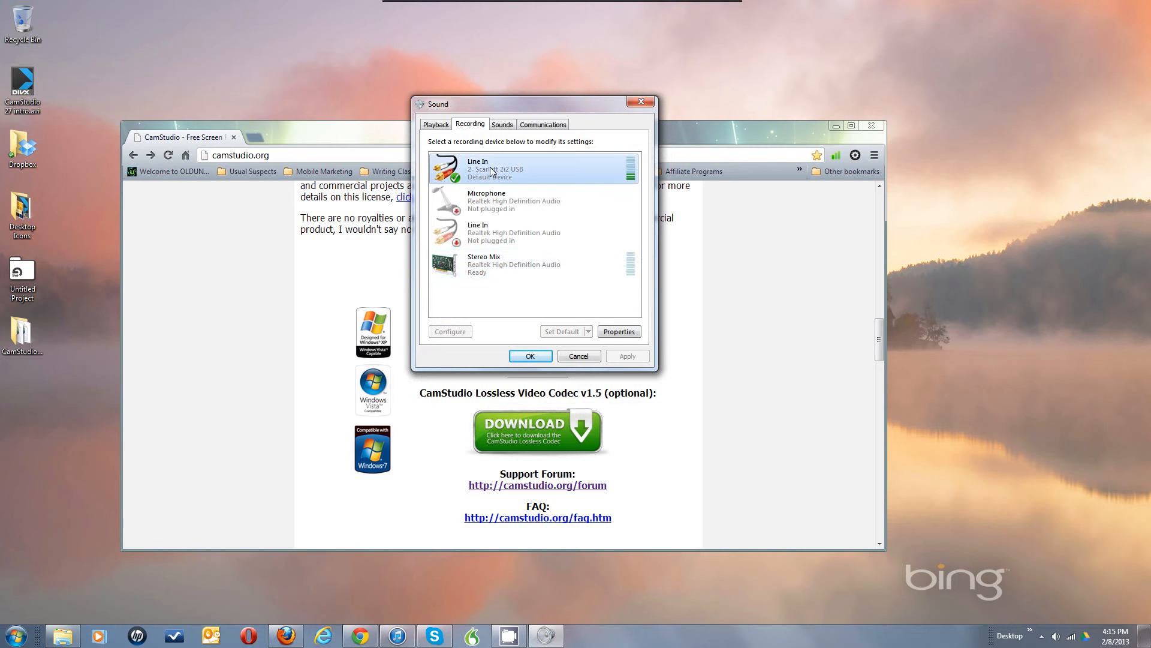
pyautogui.click(486, 201)
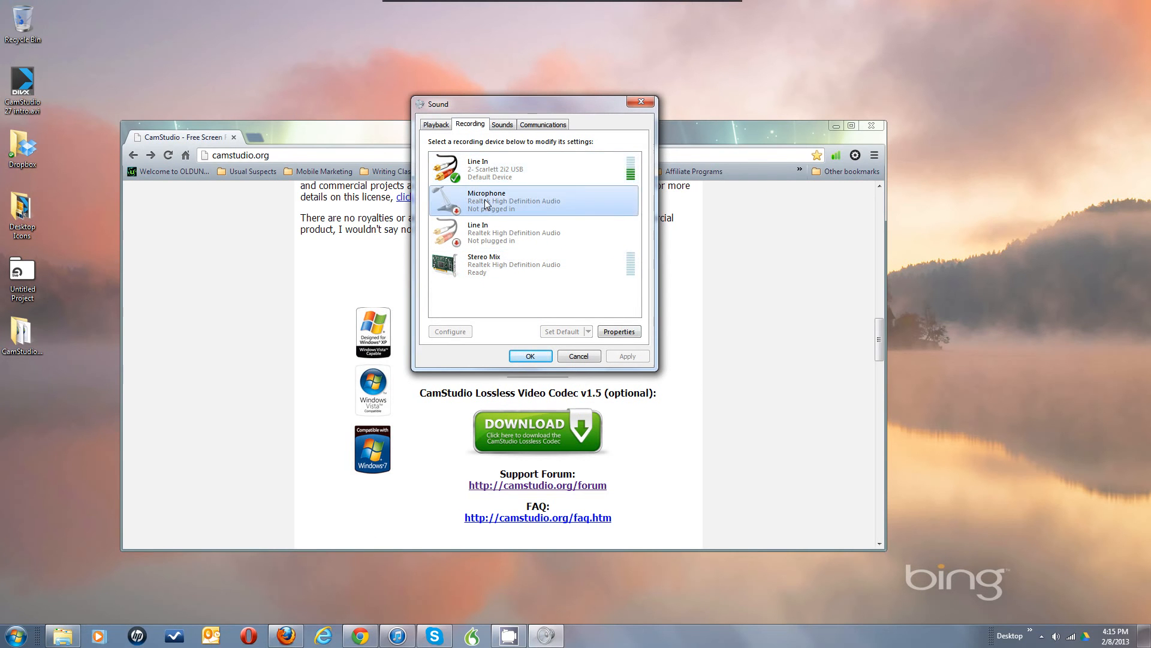
pyautogui.rightClick(485, 202)
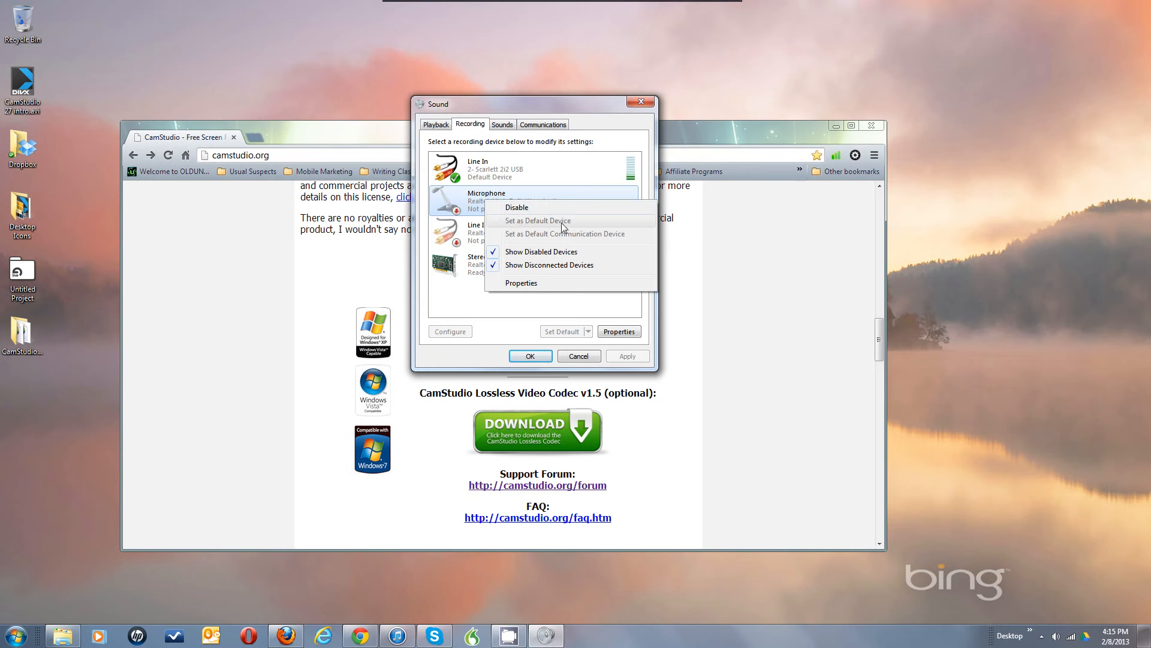
pyautogui.click(523, 161)
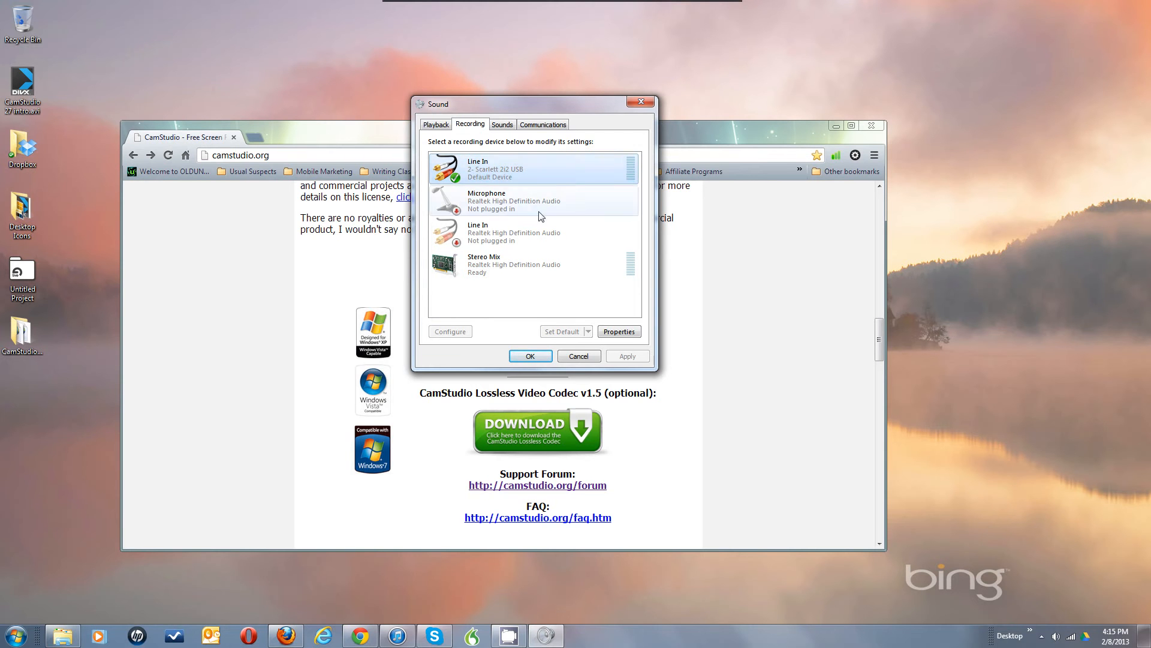
# Review the full list of Windows playback devices in the Sound window
pyautogui.click(438, 125)
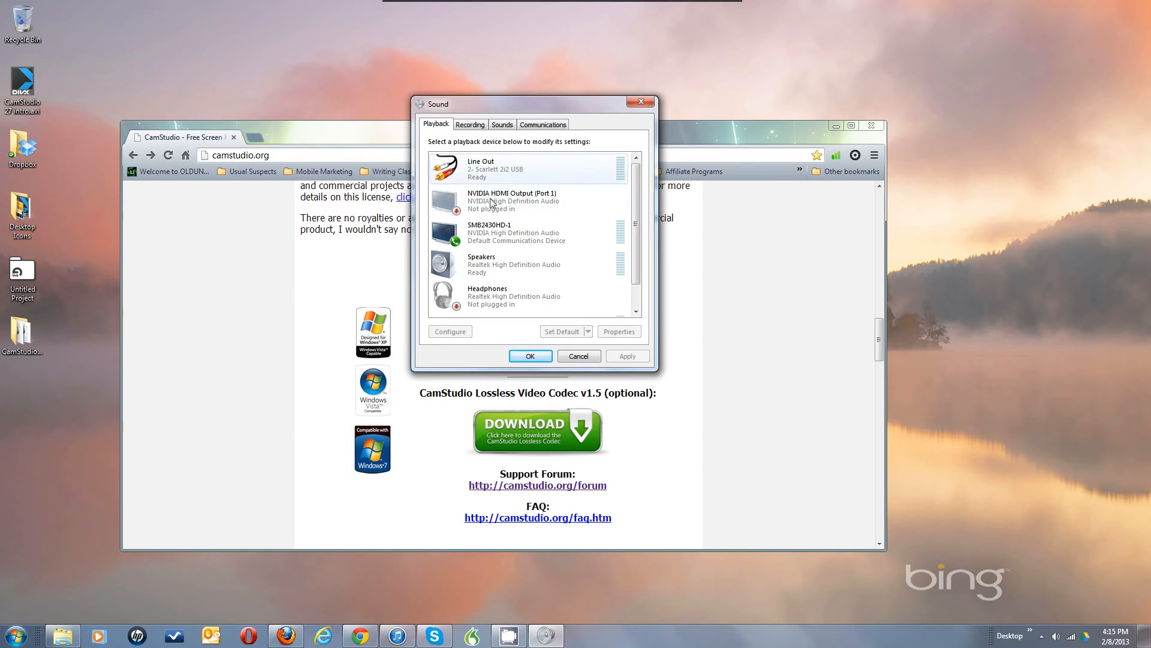
pyautogui.click(637, 294)
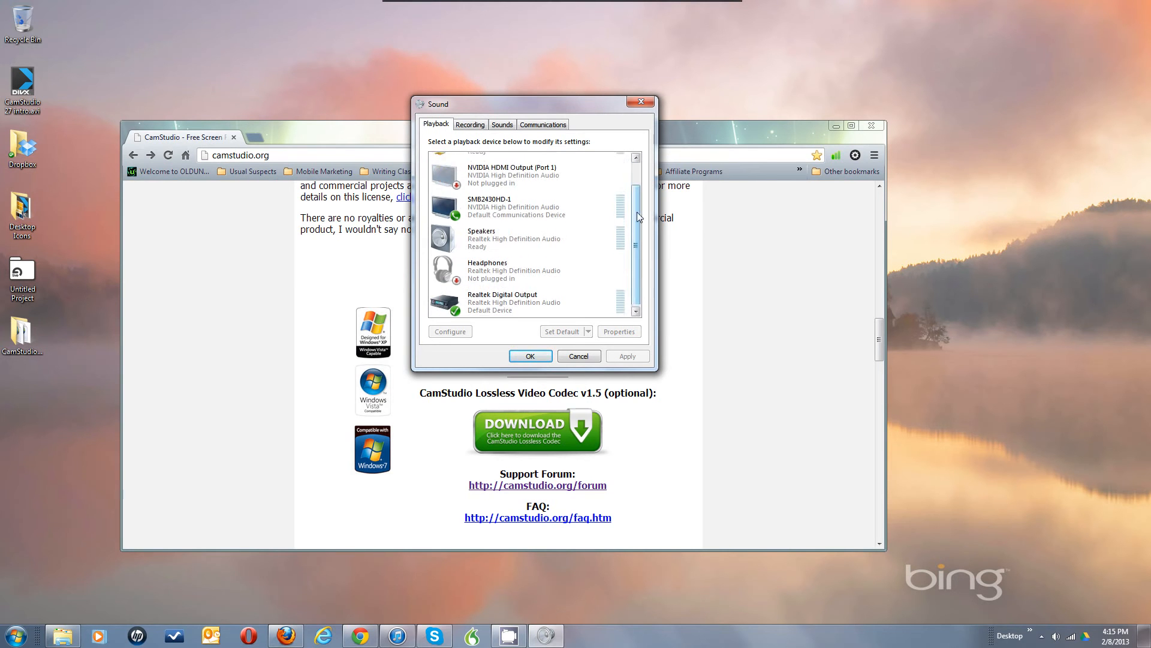
pyautogui.moveTo(637, 292); pyautogui.dragTo(637, 189)
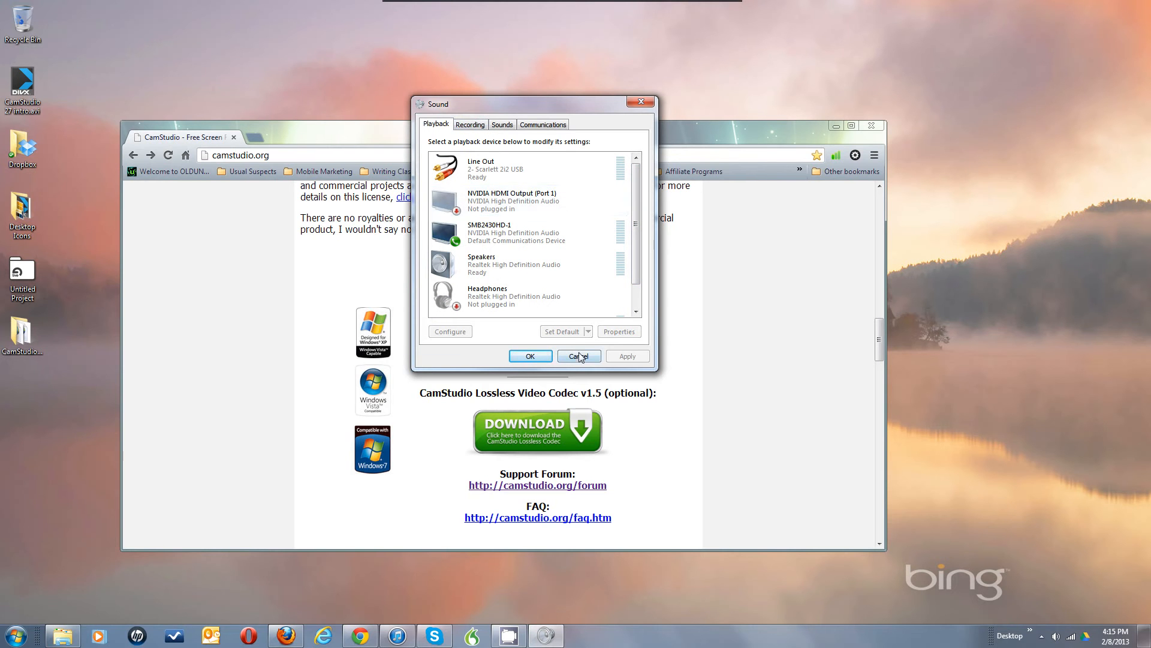
# Return to the recording devices, inspect the Realtek Microphone's available options, and leave the Sound window without saving
pyautogui.click(482, 129)
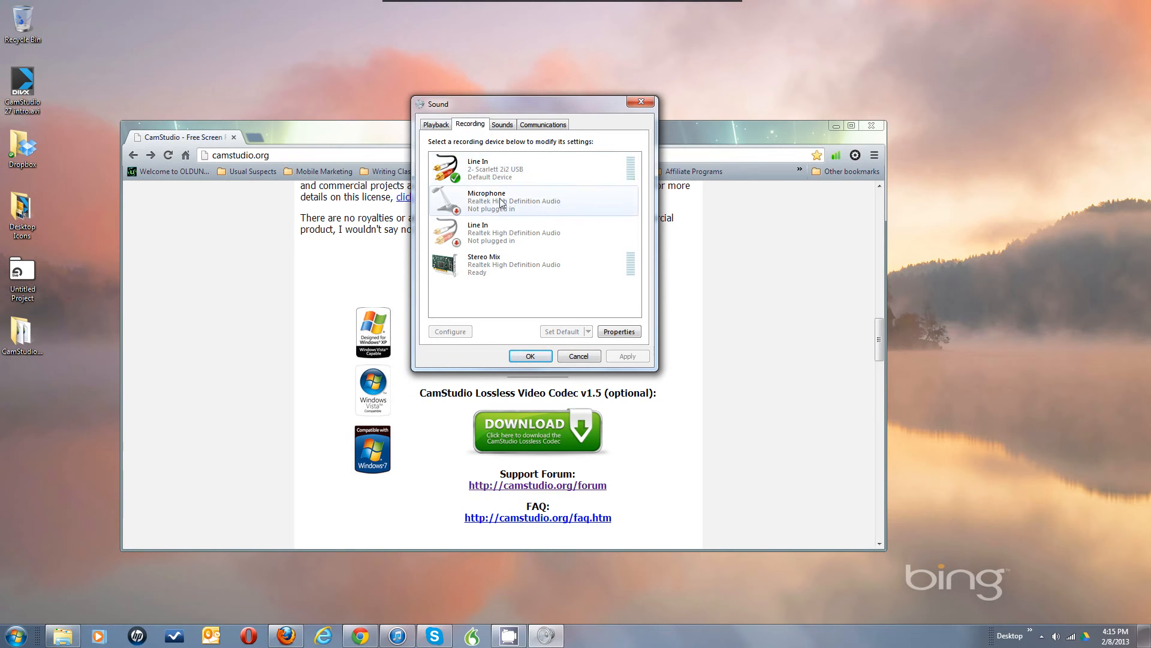
pyautogui.rightClick(493, 205)
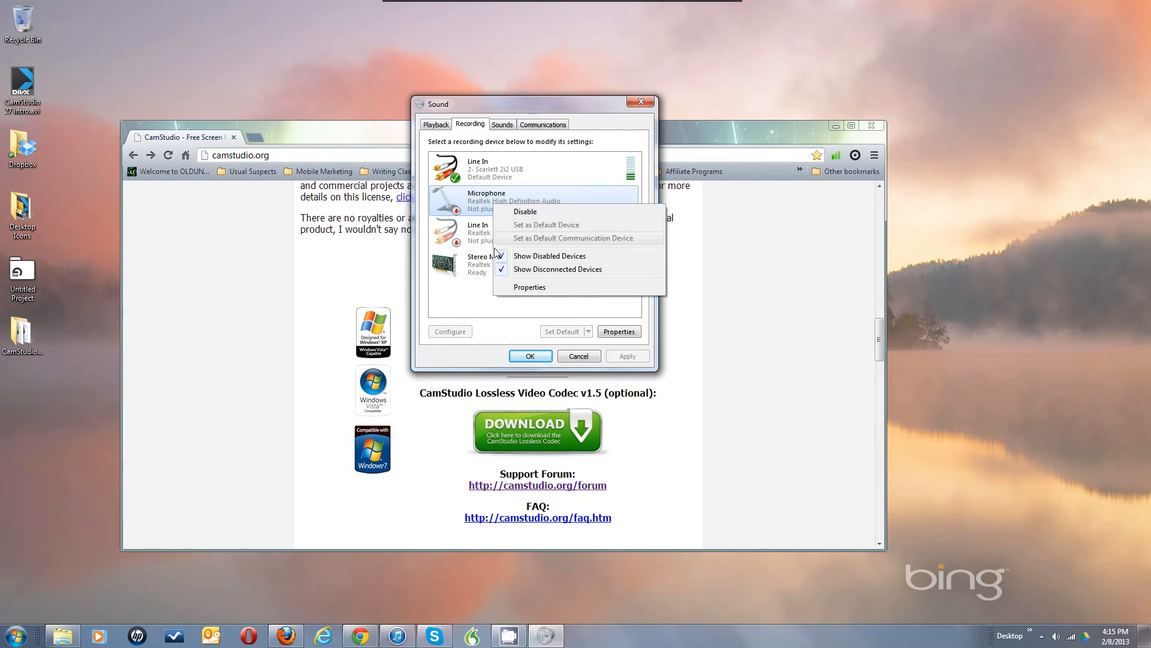
pyautogui.click(463, 292)
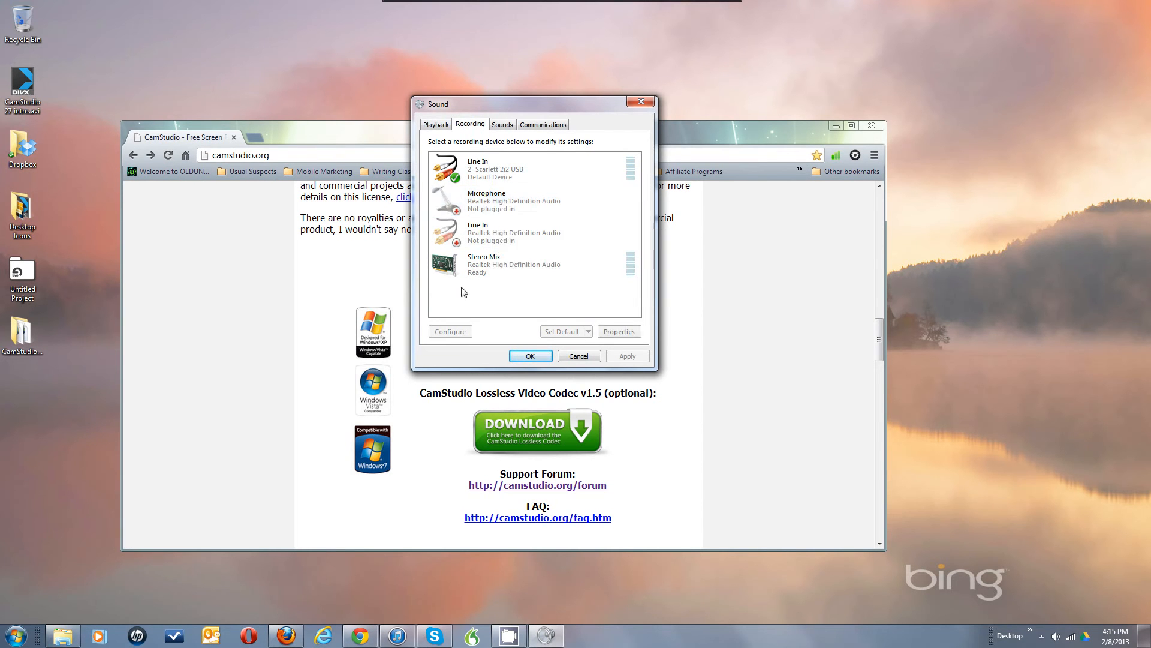
pyautogui.click(588, 357)
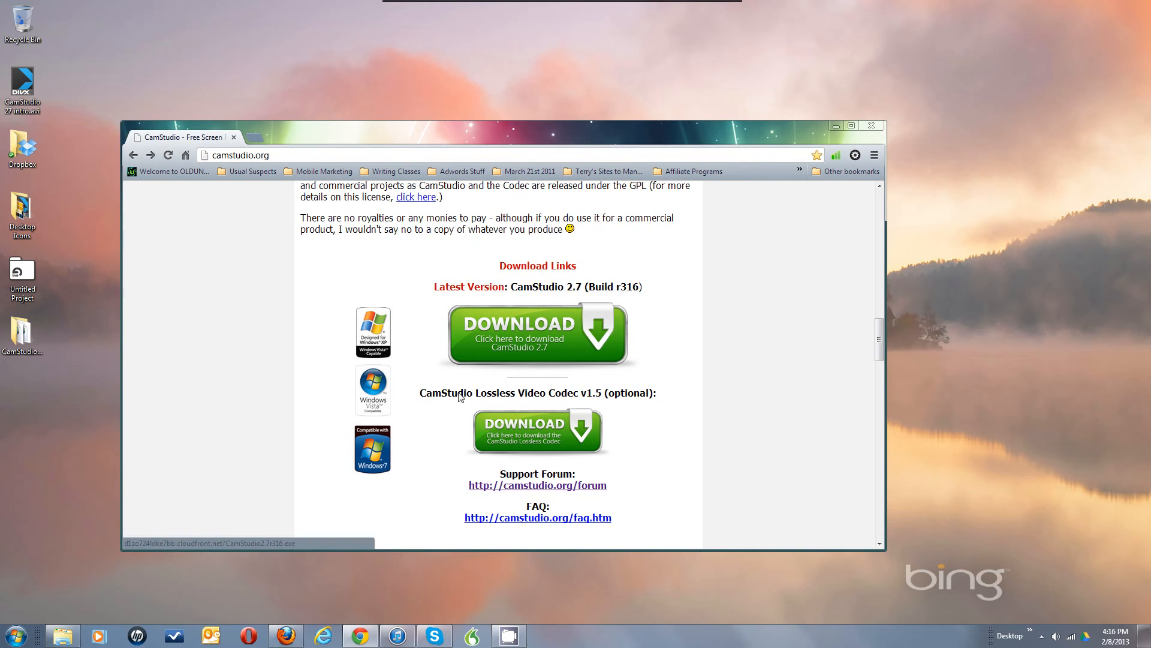
# Switch back to CamStudio, keep Line In (2- Scarlett 2i2 USB) as the microphone capture device, and set the recording format to 44.1 kHz, mono, 16-bit
pyautogui.click(504, 635)
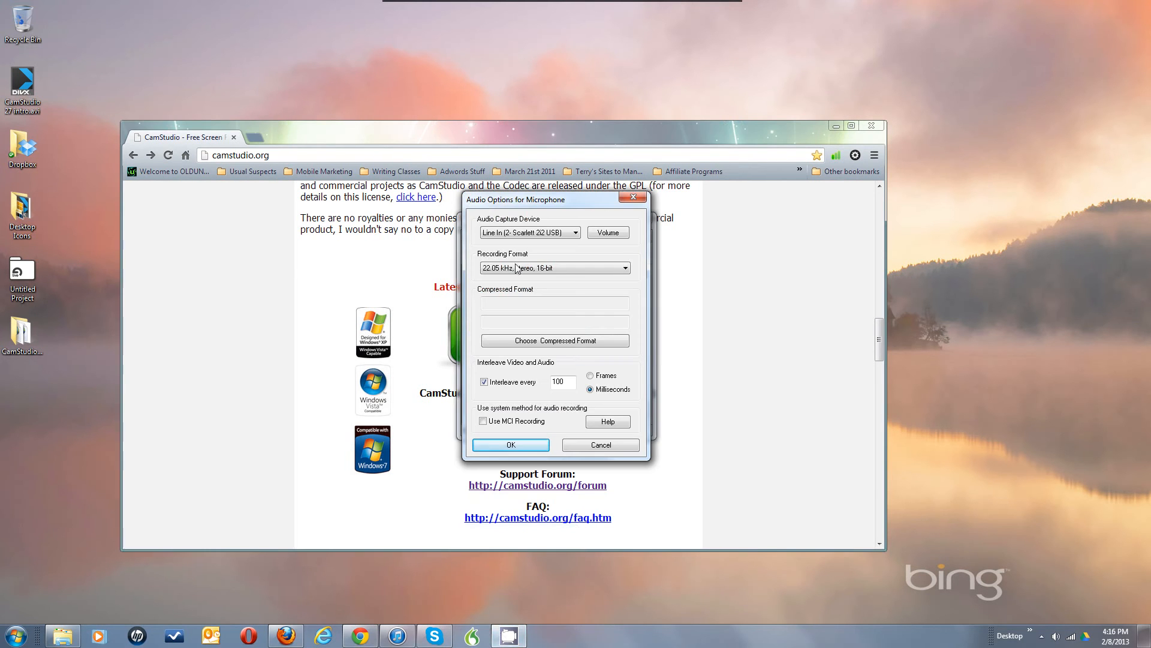
pyautogui.click(552, 234)
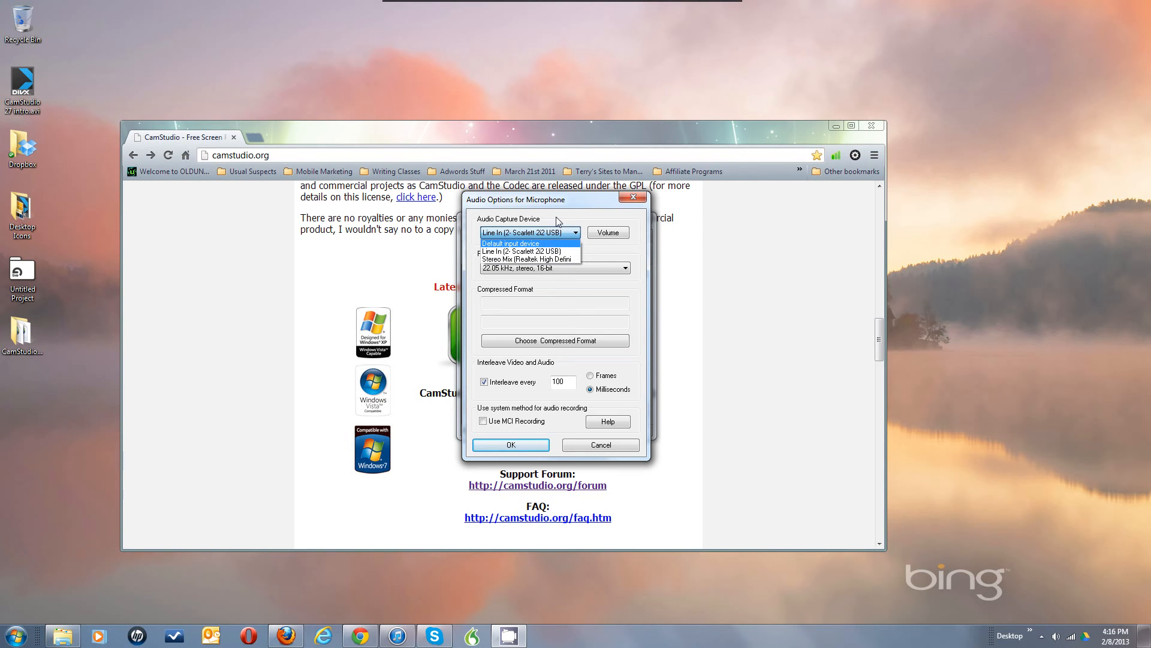
pyautogui.click(551, 252)
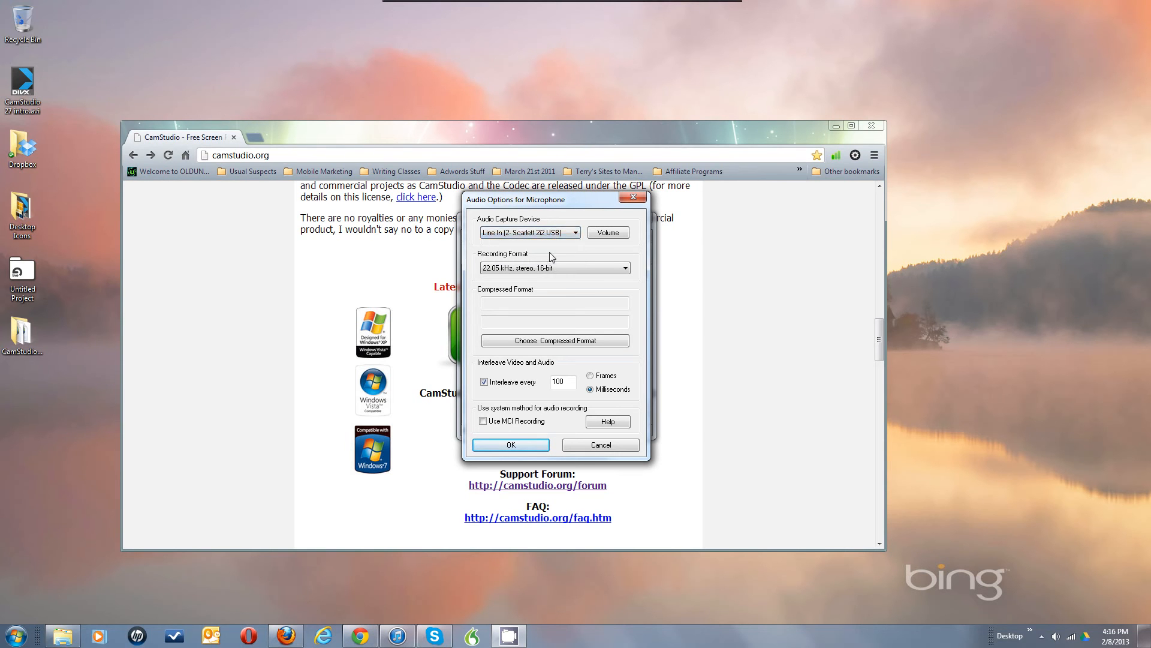
pyautogui.click(602, 268)
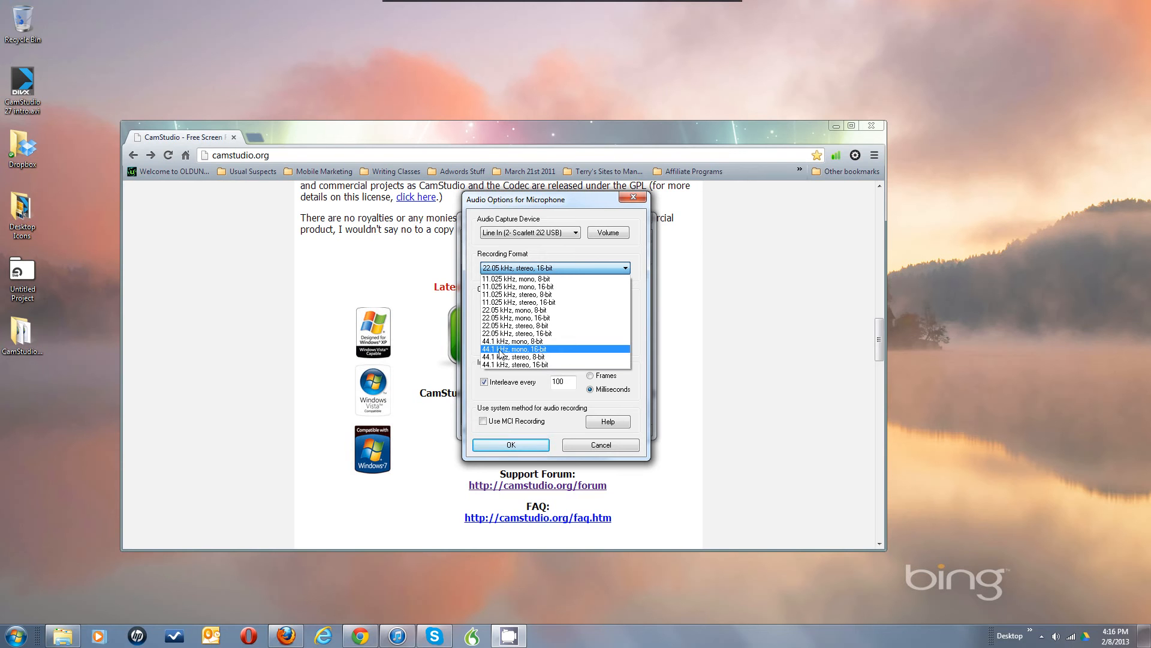
pyautogui.click(549, 350)
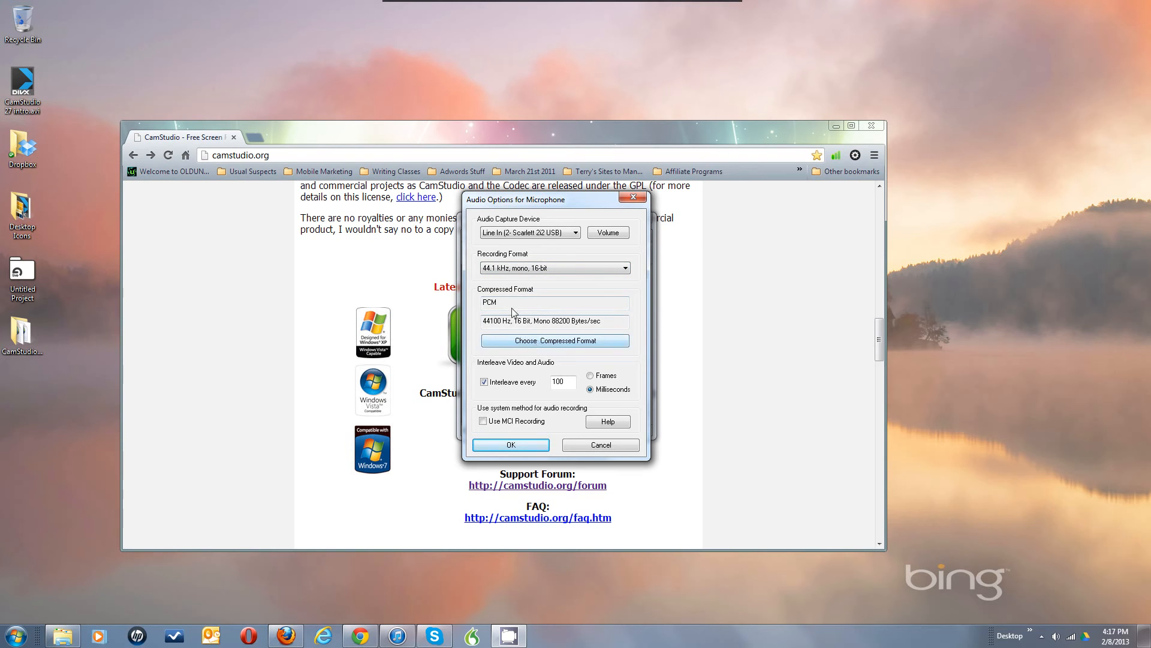
# Review the available compressed audio formats for the microphone and accept PCM at 44.100 kHz, 16 Bit, Mono
pyautogui.click(534, 343)
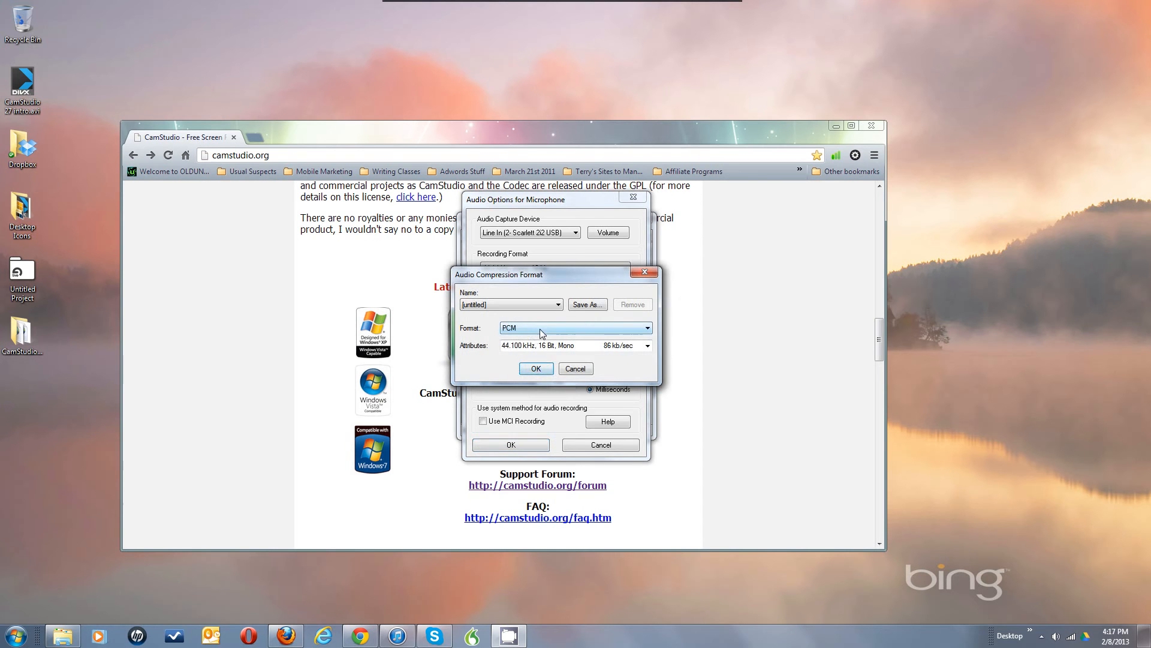
pyautogui.click(541, 330)
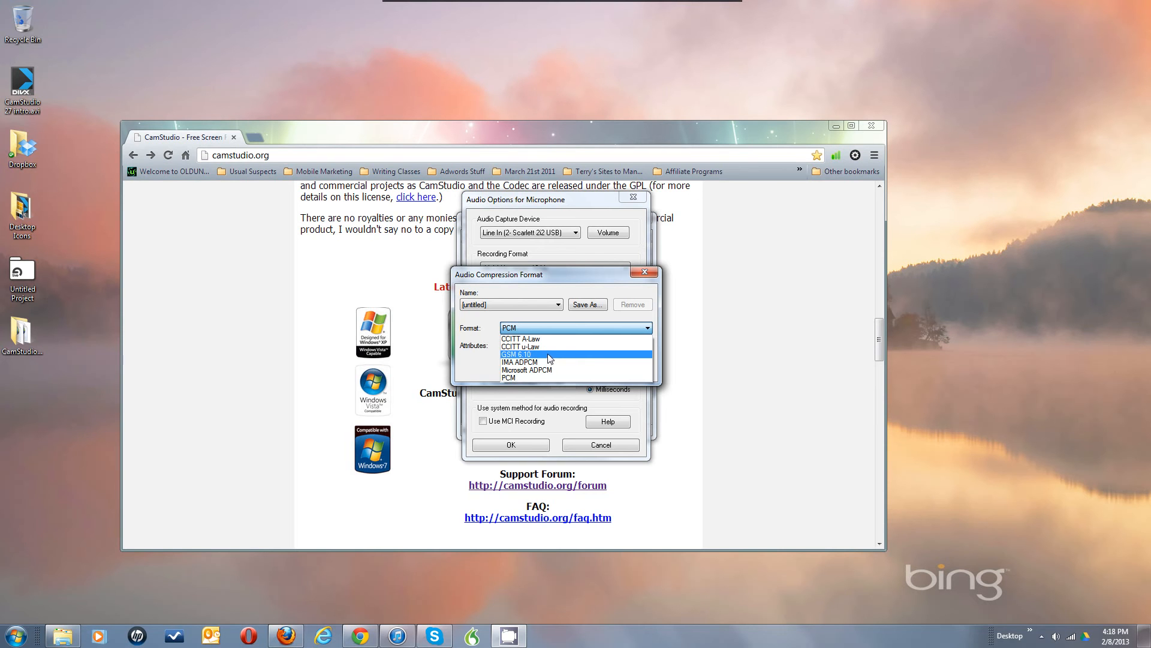
pyautogui.click(543, 277)
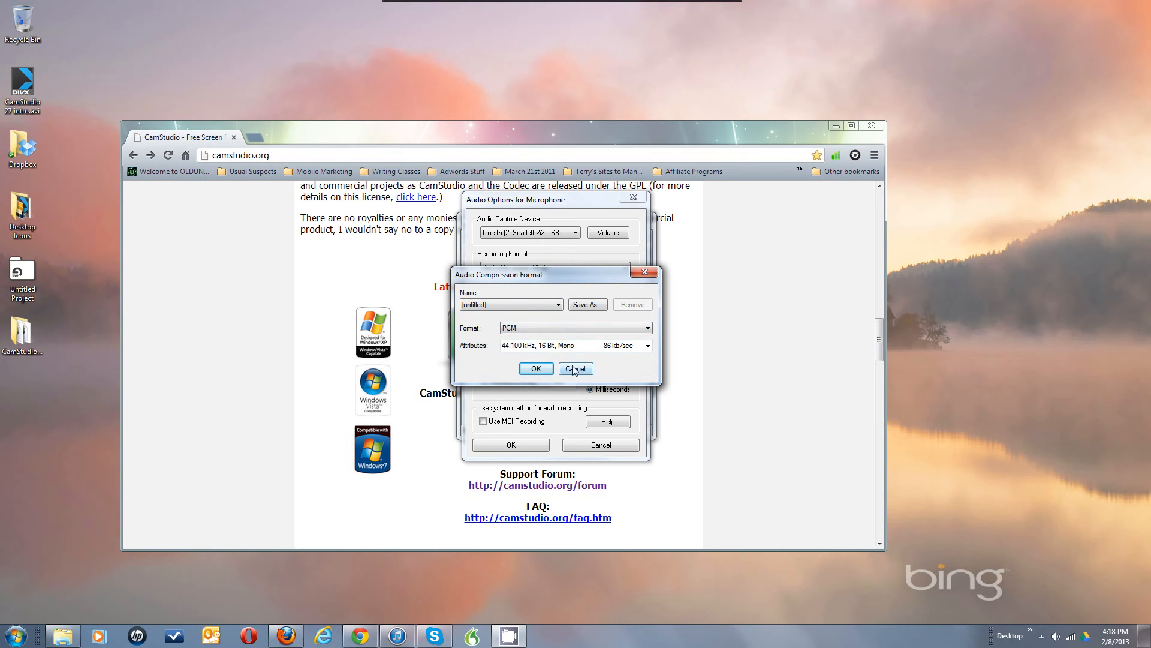
pyautogui.click(536, 368)
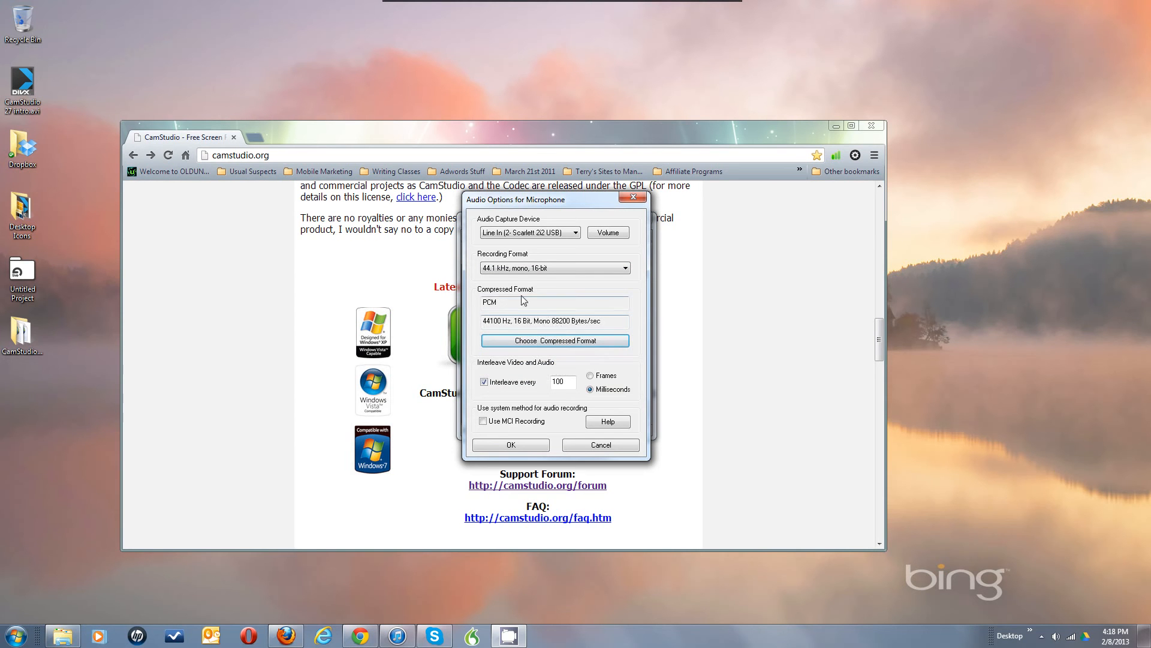
# Recheck the recording format choices, and choose and confirm PCM as the microphone's compressed audio format
pyautogui.click(530, 274)
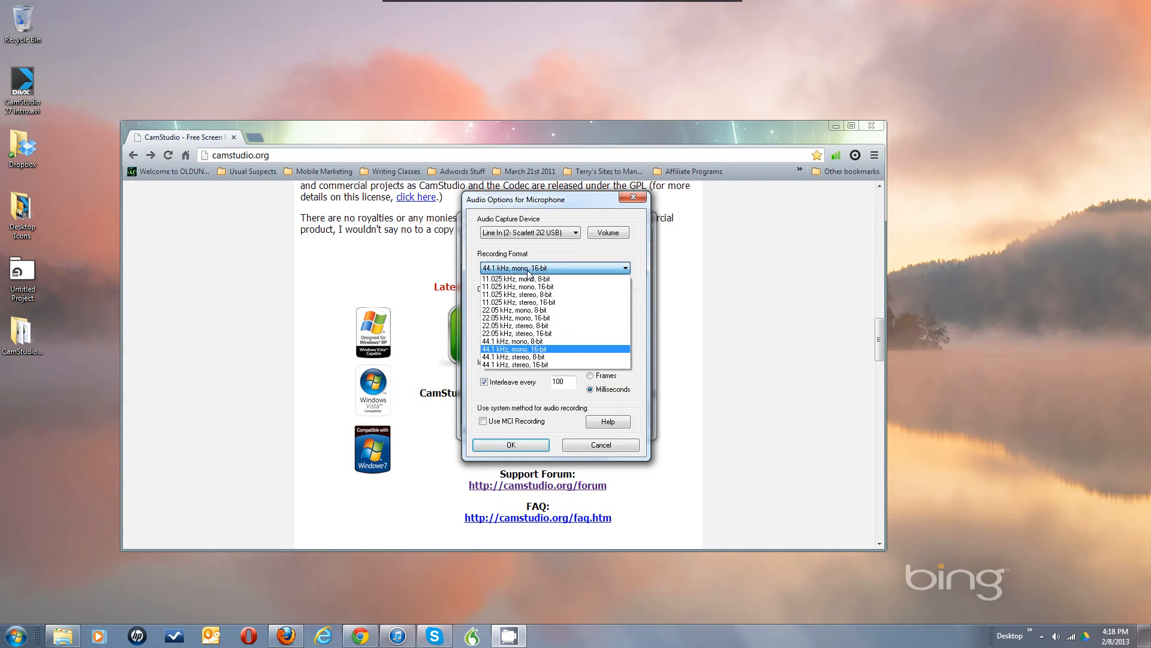
pyautogui.click(531, 327)
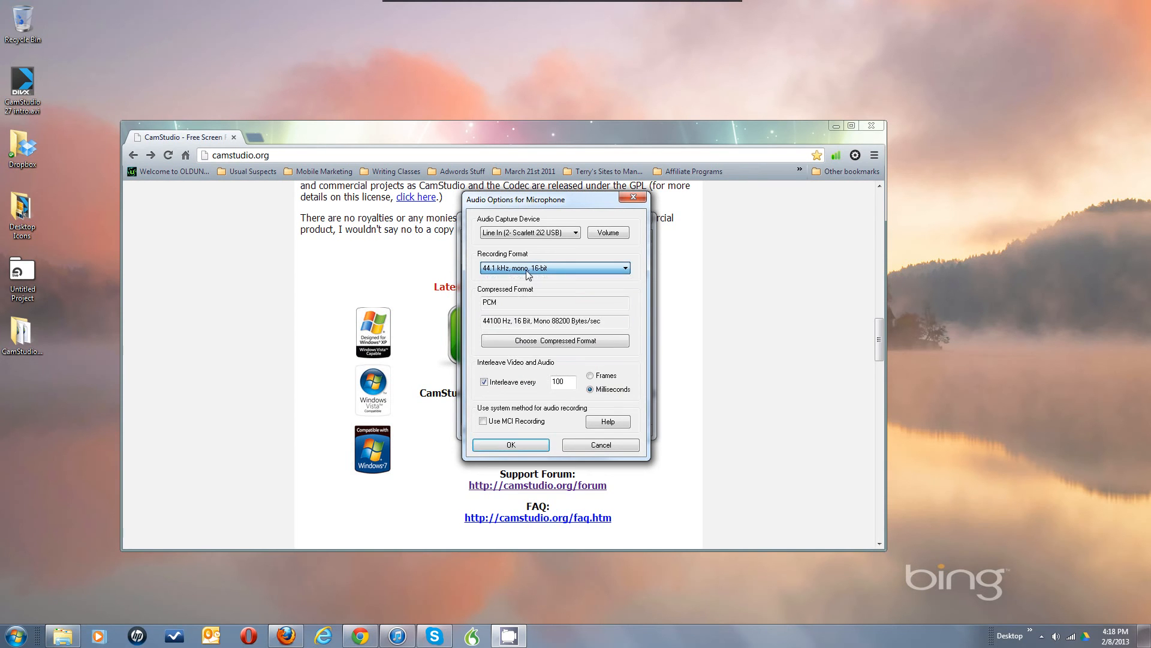
pyautogui.click(530, 342)
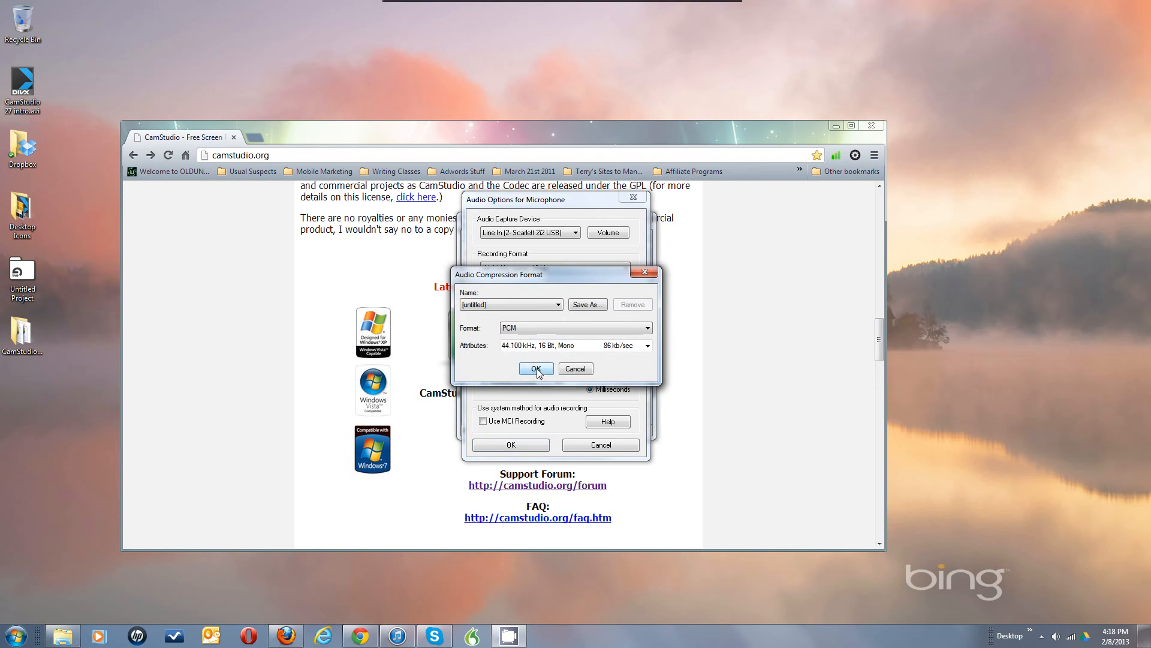
pyautogui.click(547, 332)
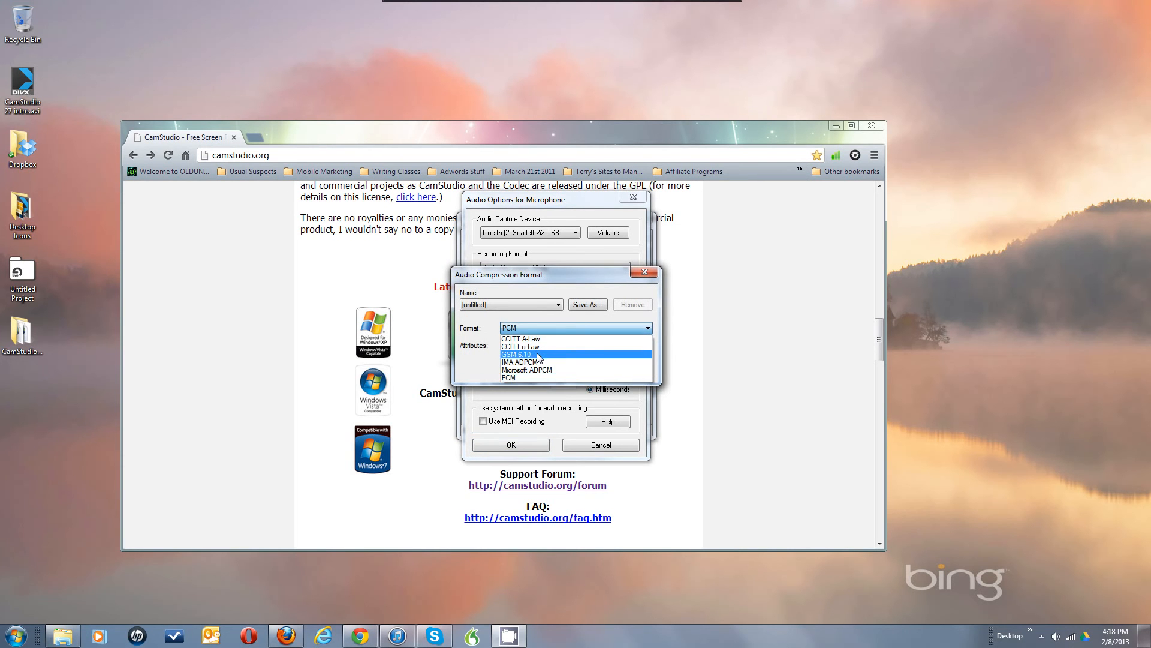
pyautogui.click(511, 378)
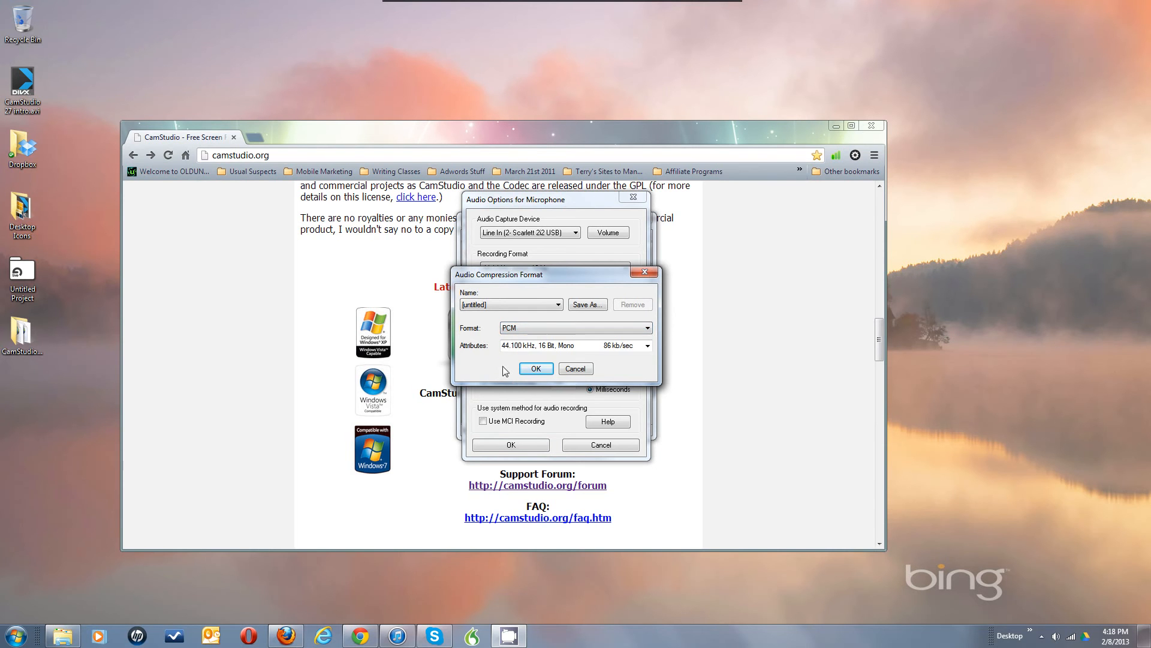
pyautogui.click(536, 368)
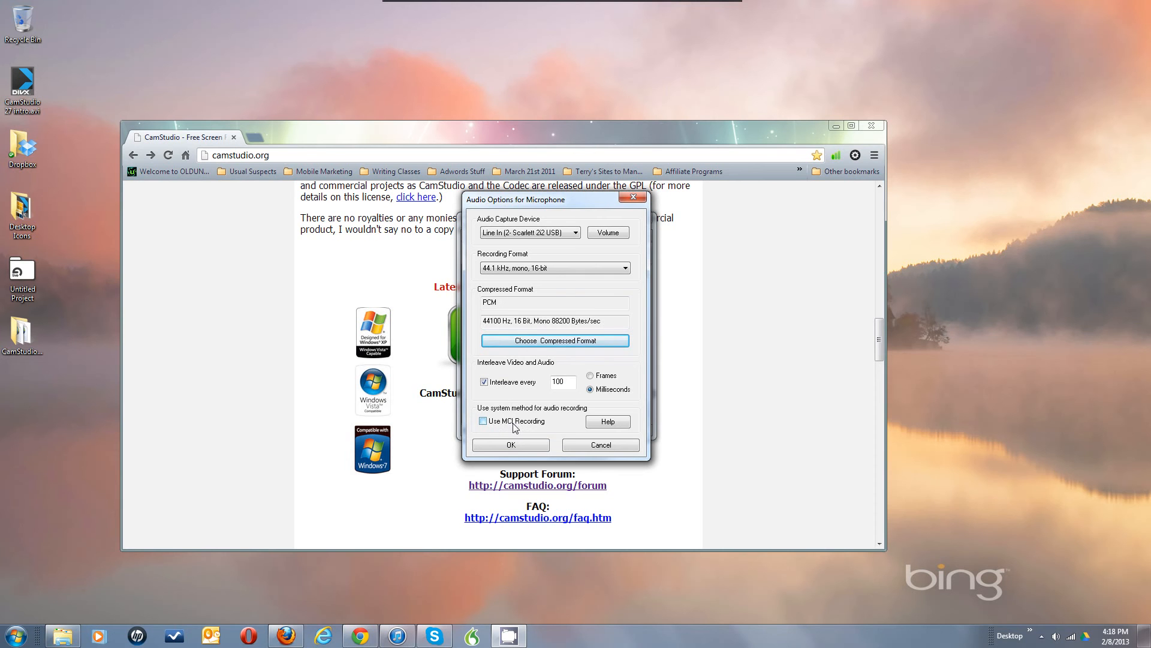
# Try the 44.1 kHz, stereo, 16-bit recording format, return to 44.1 kHz, mono, 16-bit, and save the microphone audio options
pyautogui.click(550, 268)
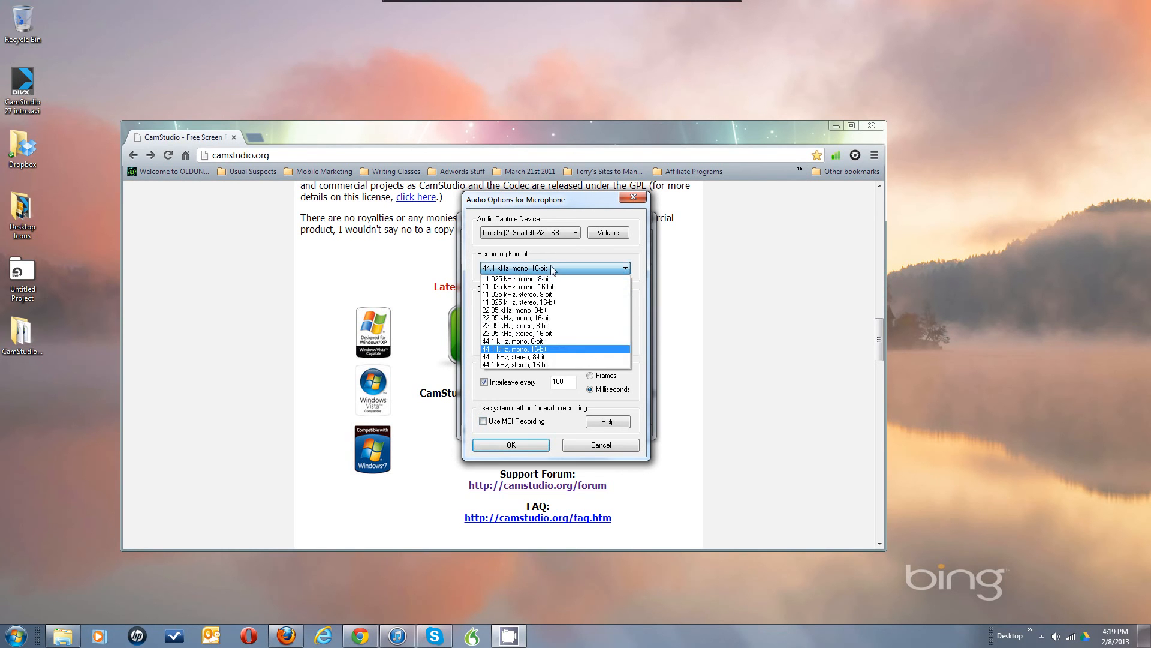
pyautogui.click(536, 365)
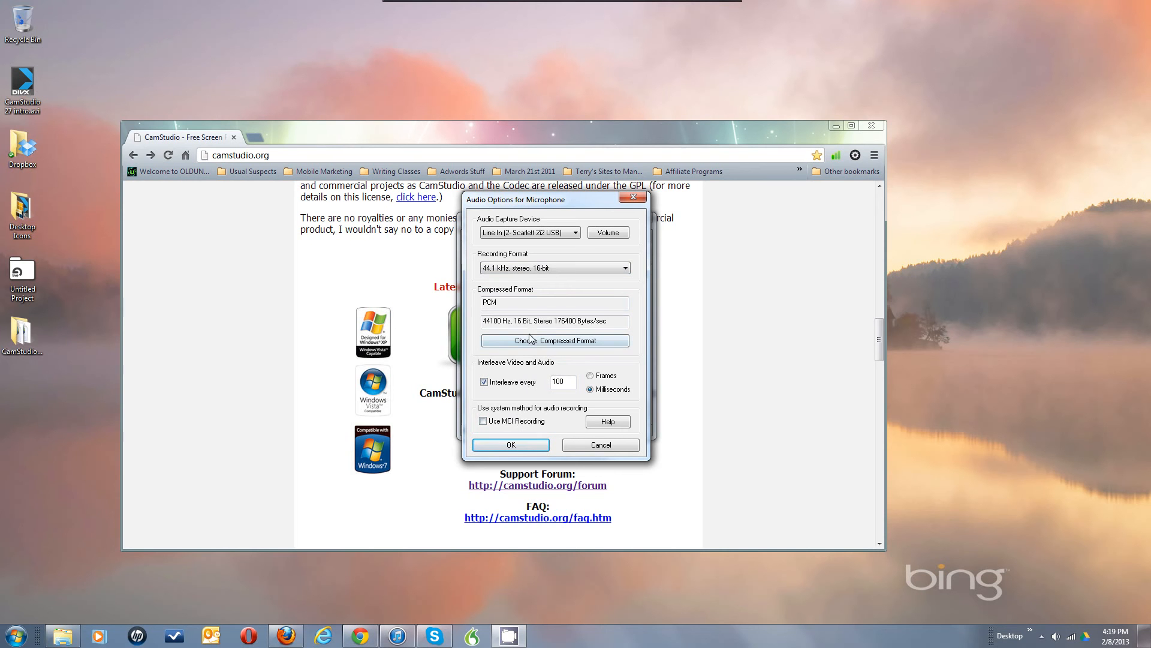
pyautogui.click(566, 268)
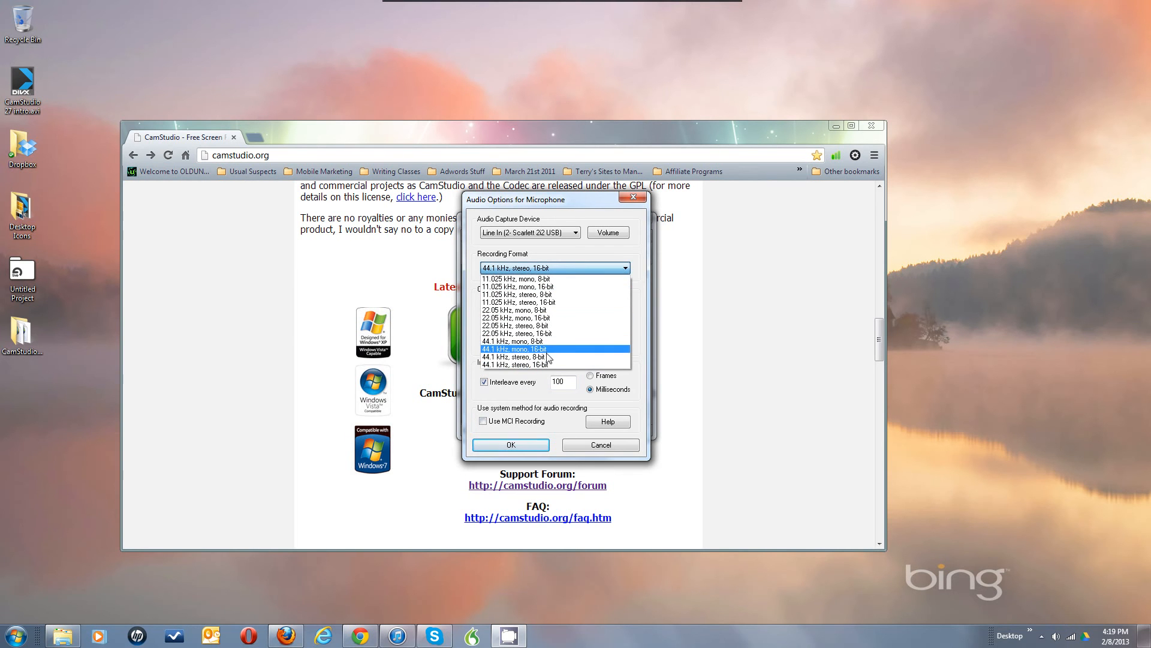
pyautogui.click(549, 350)
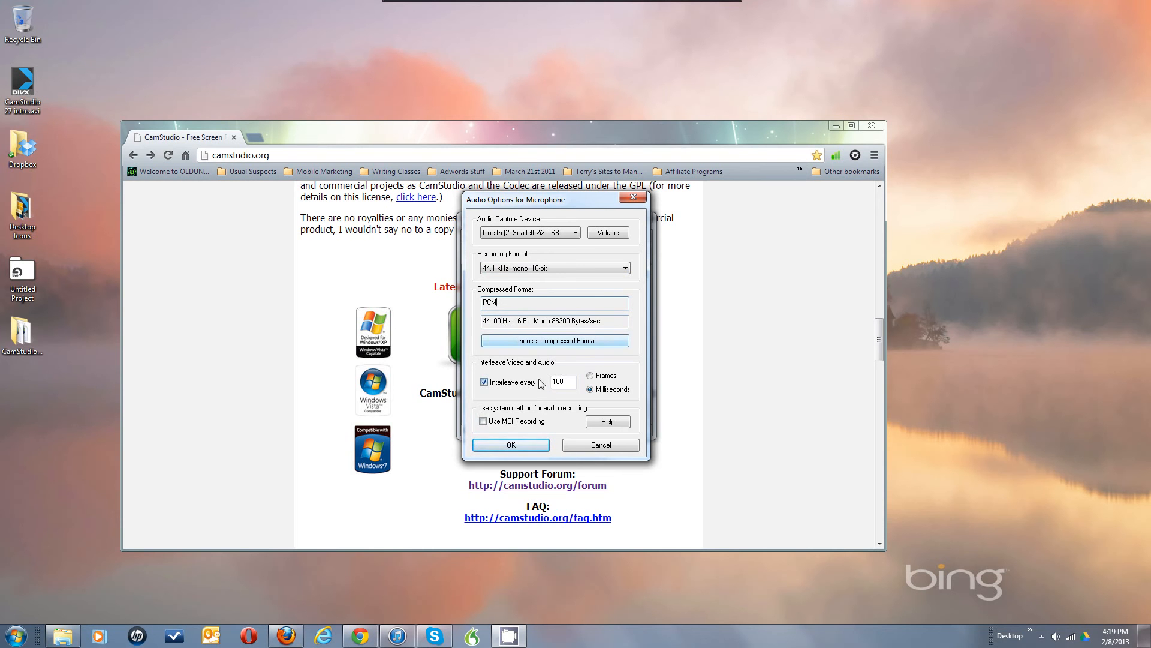
pyautogui.click(530, 445)
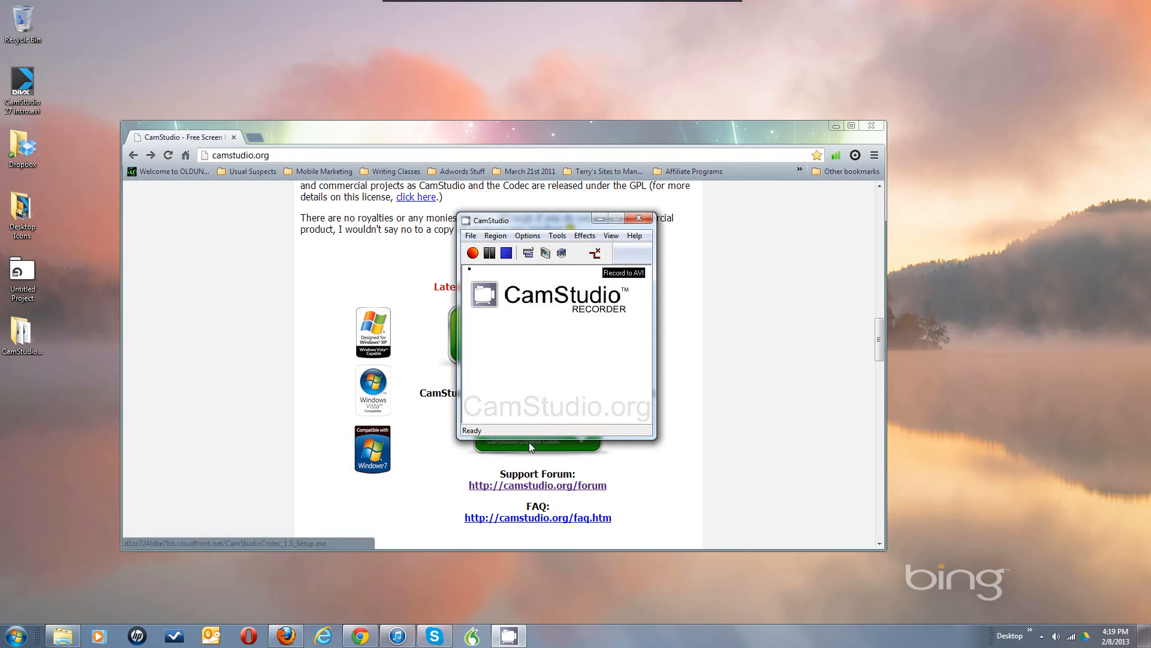
pyautogui.click(532, 240)
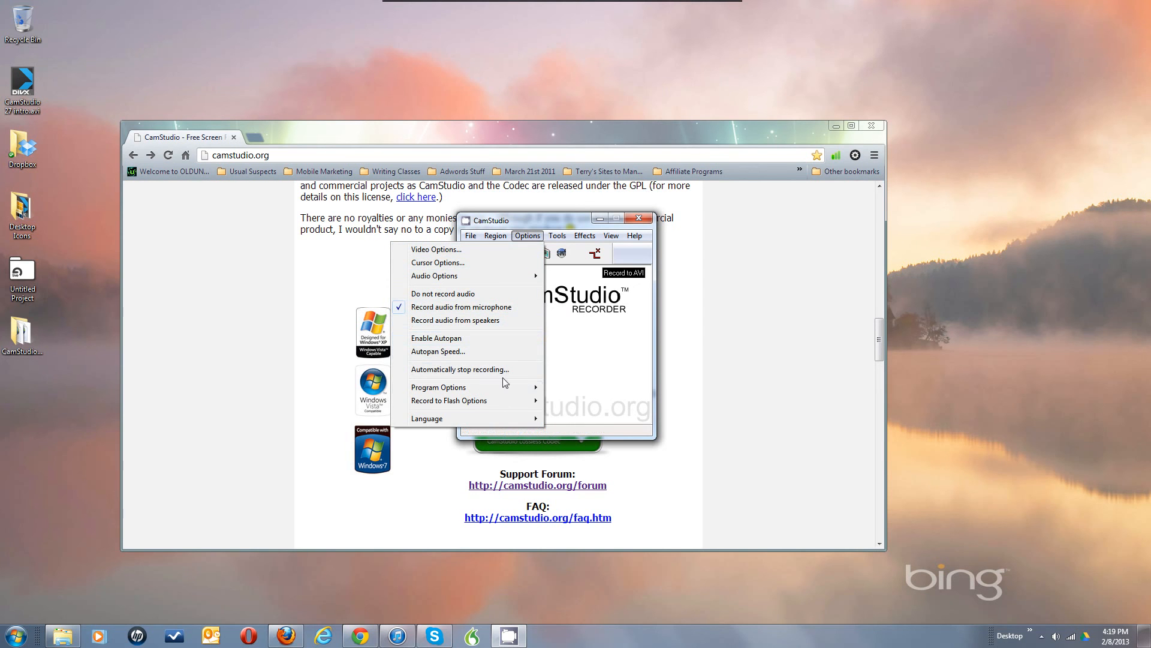
pyautogui.moveTo(500, 391)
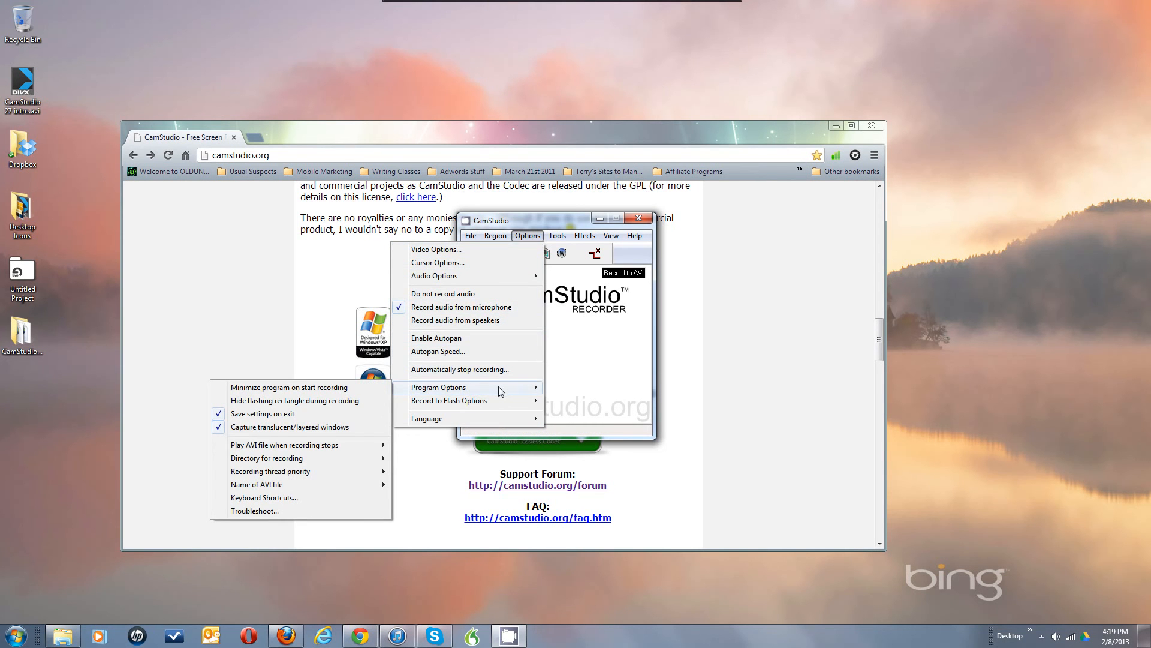
pyautogui.click(500, 369)
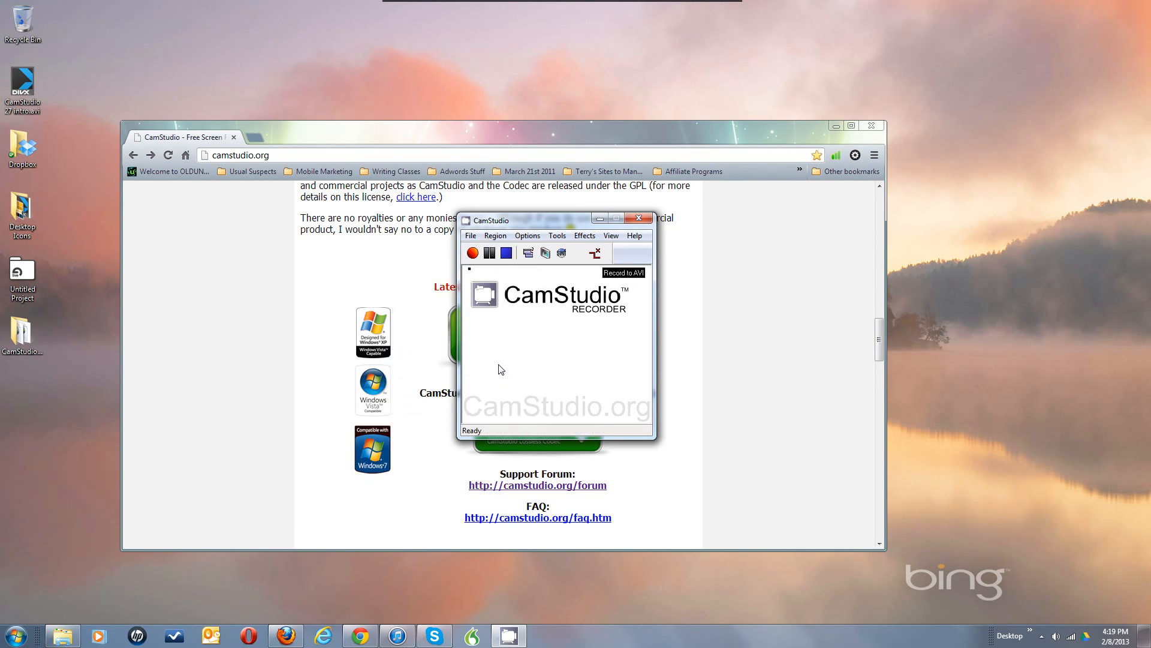
pyautogui.doubleClick(528, 237)
# Review the program options and the player choices for AVI files when recording stops, and return to the CamStudio window
pyautogui.click(527, 236)
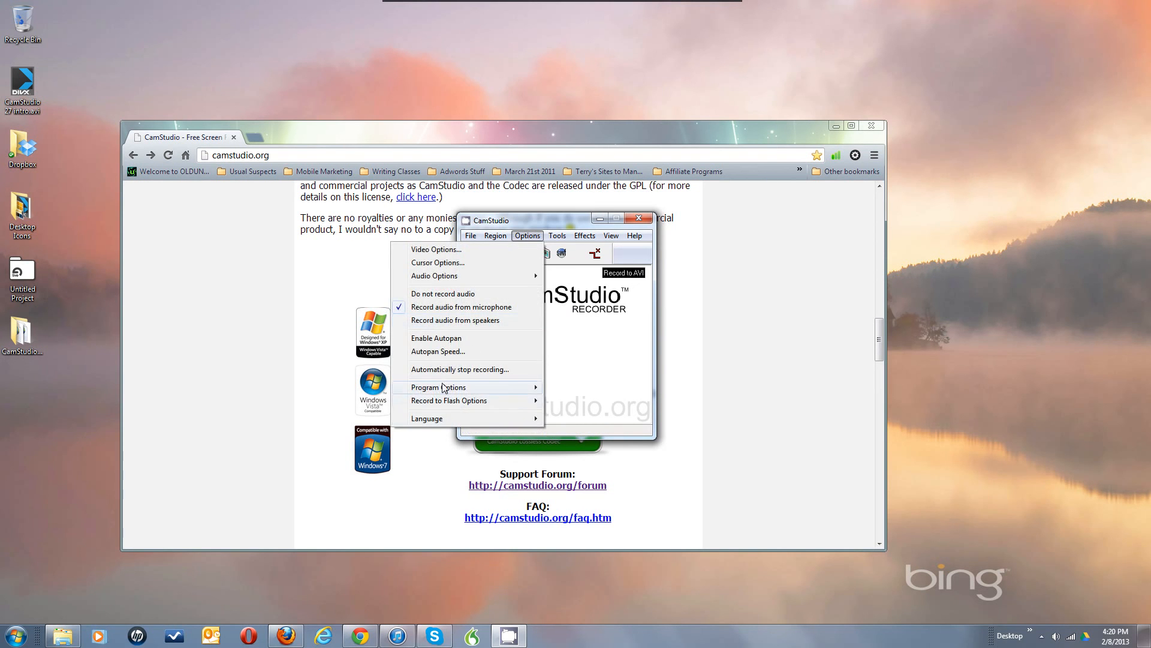
pyautogui.moveTo(444, 387)
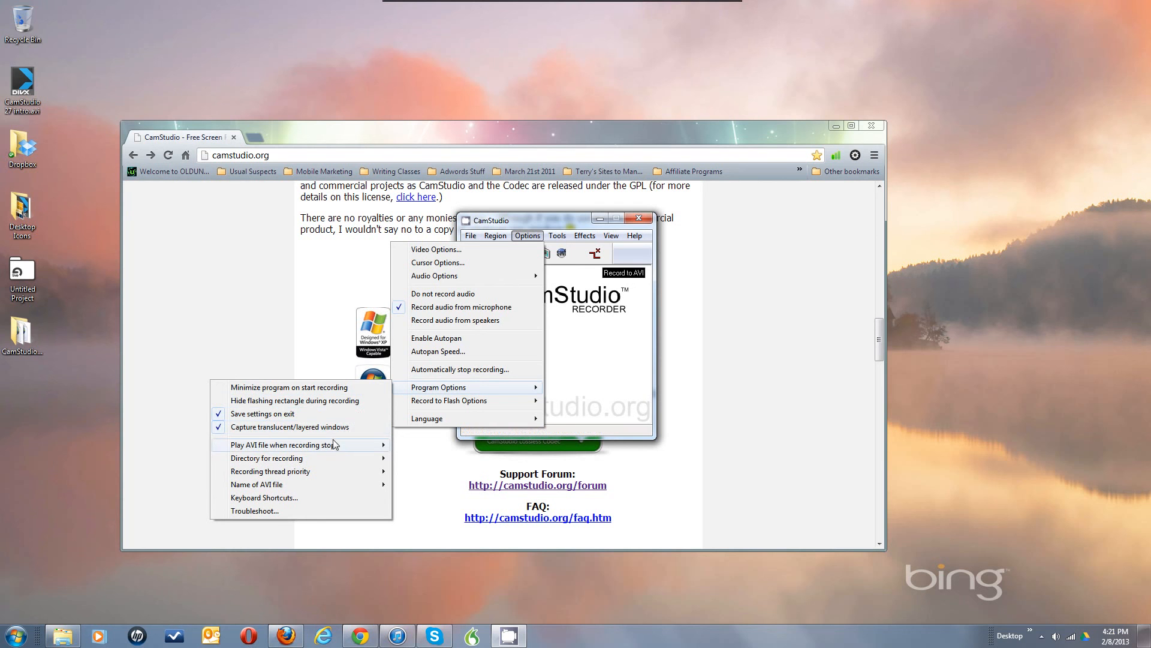
pyautogui.moveTo(332, 447)
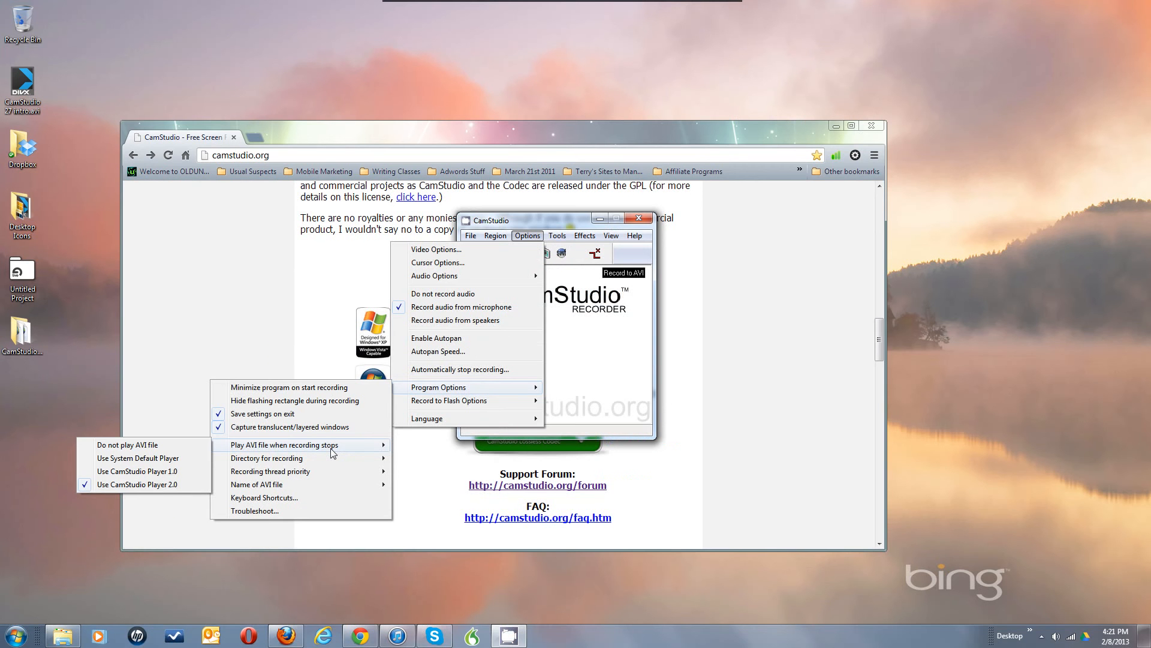
pyautogui.click(179, 459)
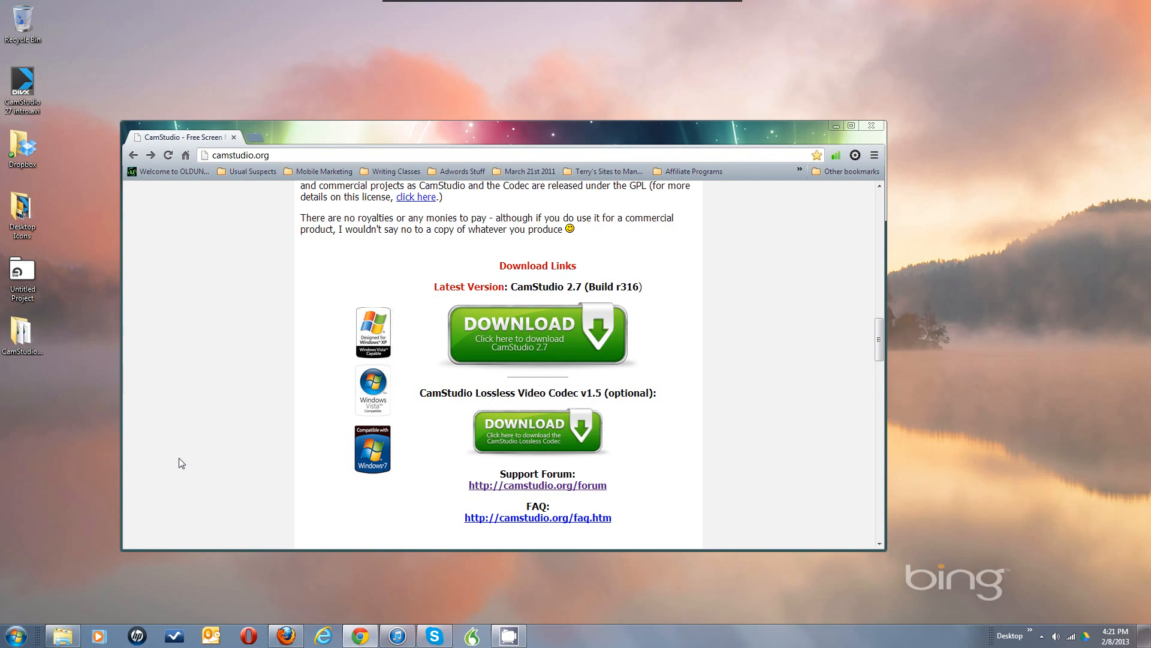
pyautogui.click(508, 636)
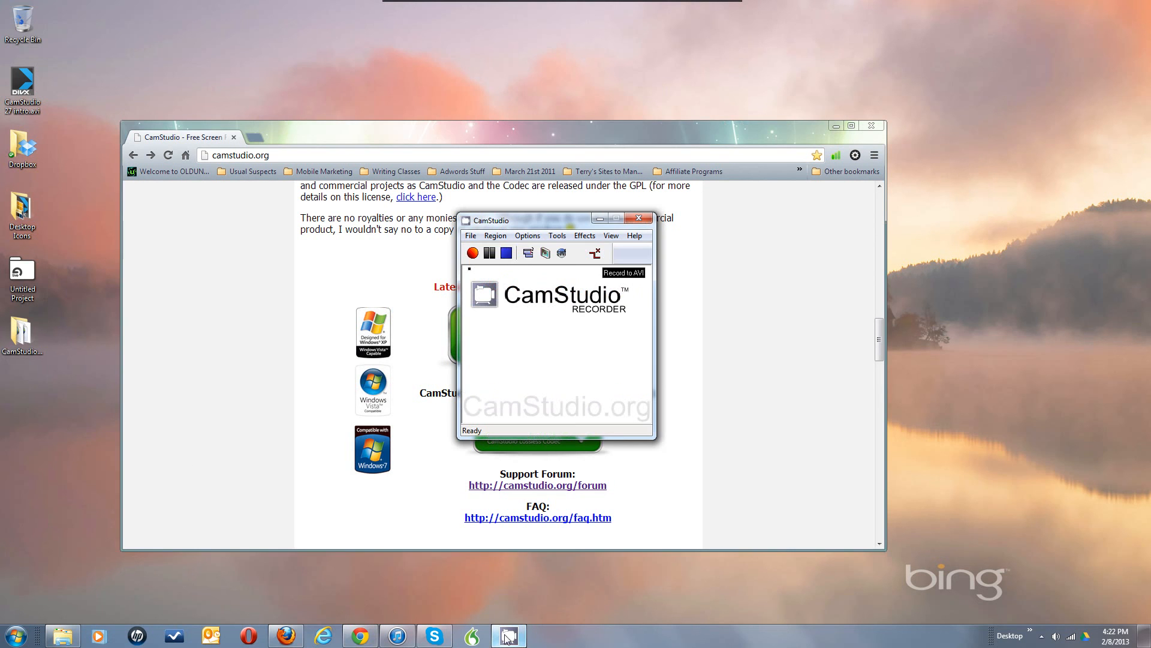
pyautogui.click(519, 242)
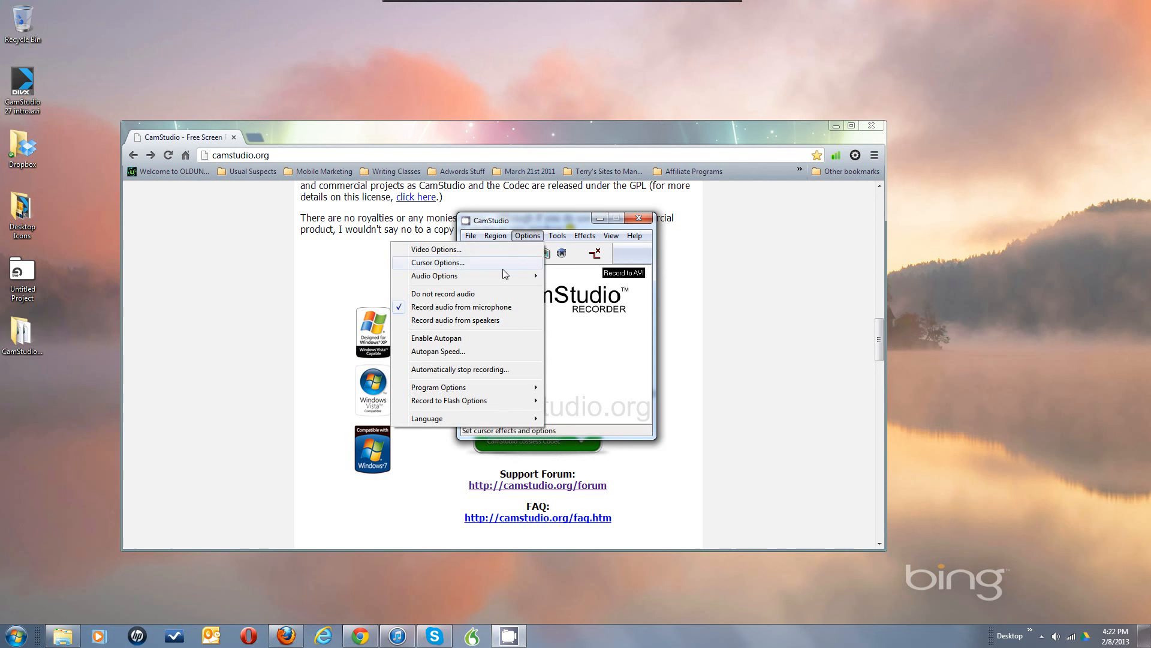
pyautogui.moveTo(447, 394)
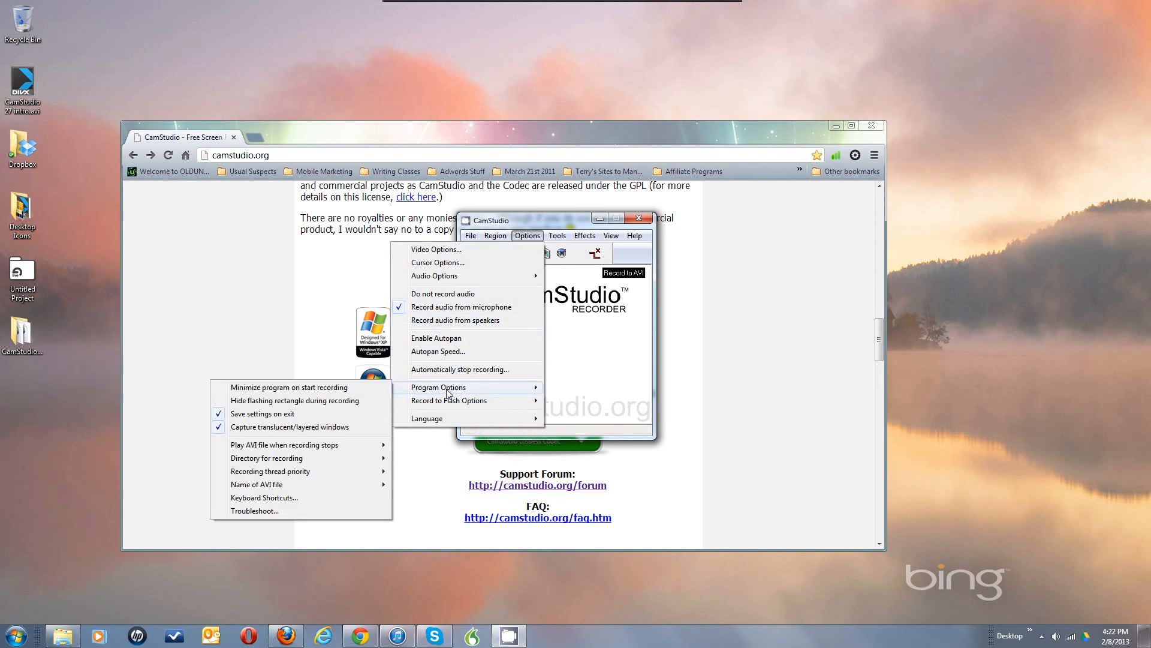
pyautogui.click(301, 455)
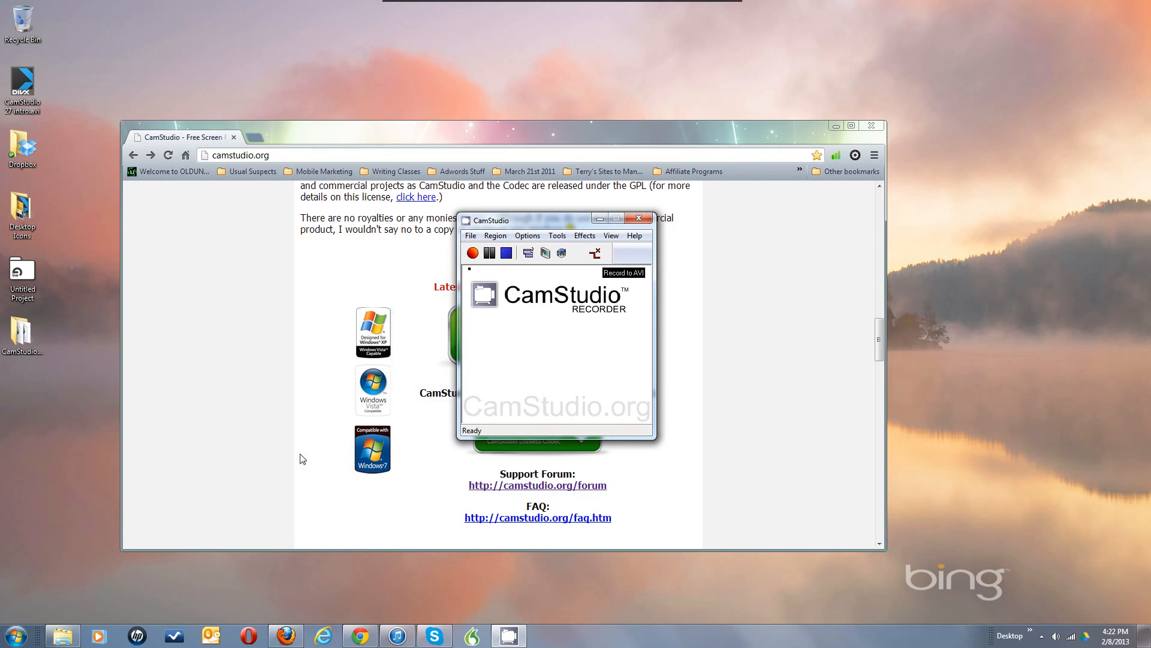
# Choose a user-specified directory for recordings and browse to the user's profile folder under Users on drive C:
pyautogui.click(527, 237)
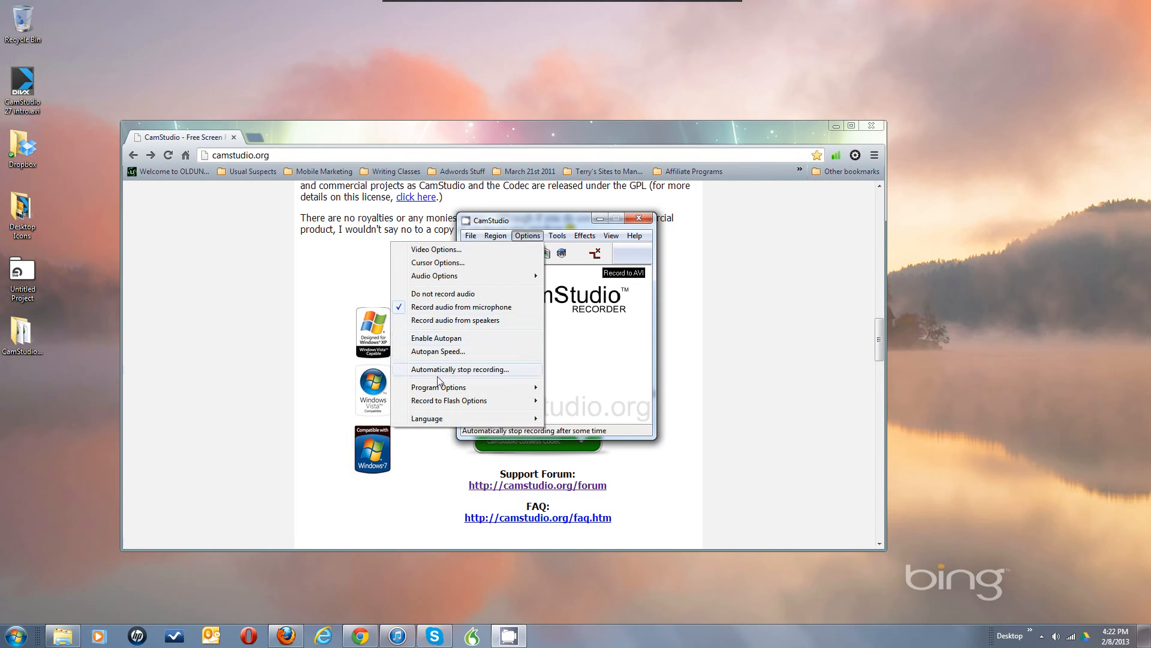
pyautogui.moveTo(436, 390)
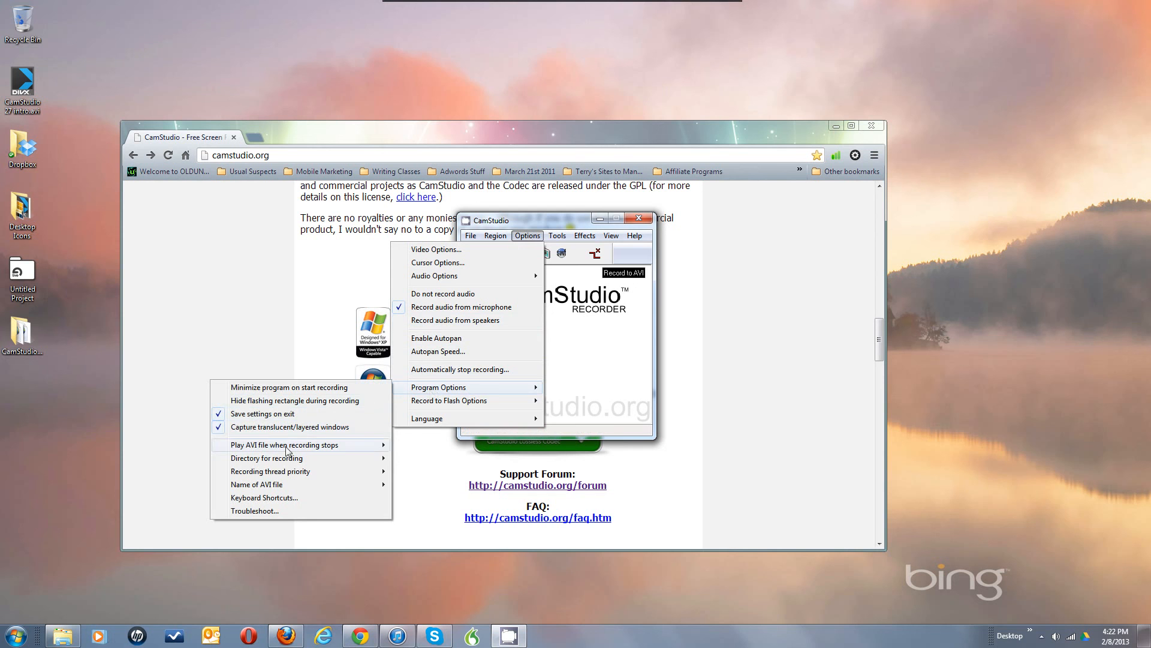
pyautogui.moveTo(284, 464)
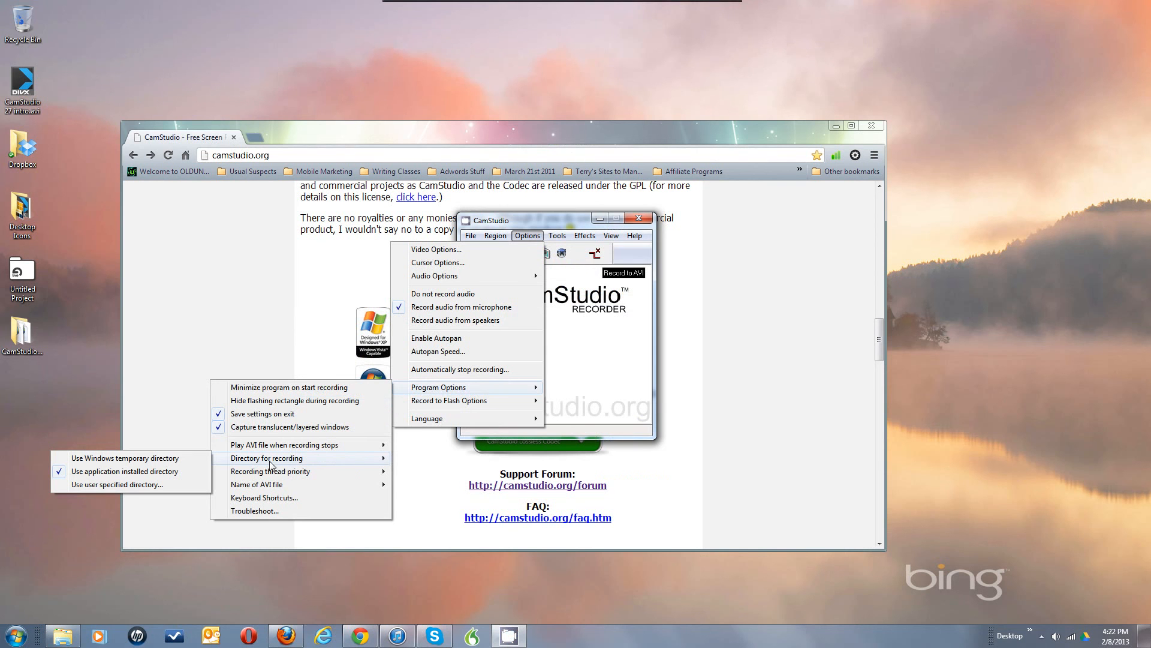
pyautogui.click(117, 484)
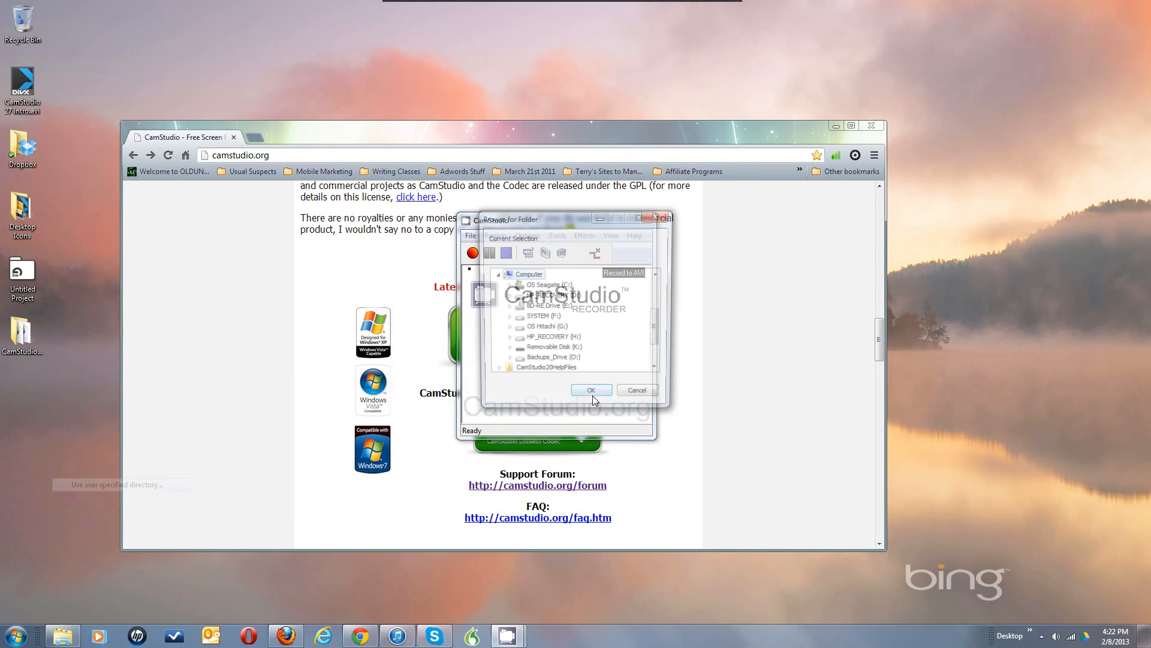
pyautogui.click(507, 285)
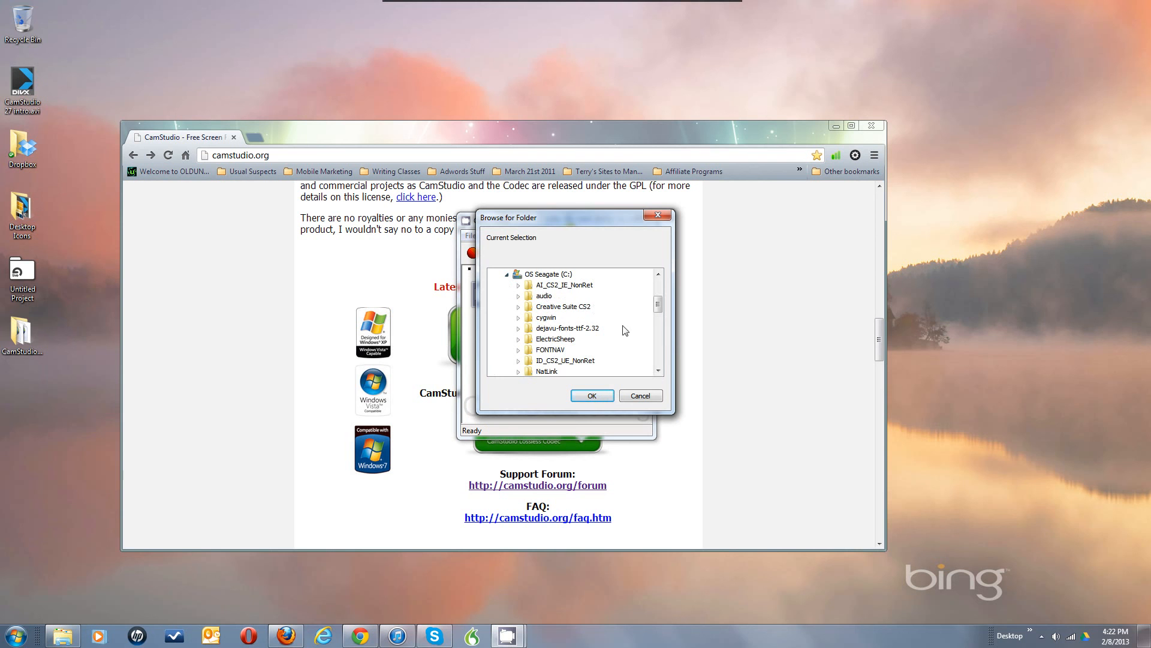
pyautogui.click(659, 349)
pyautogui.click(658, 349)
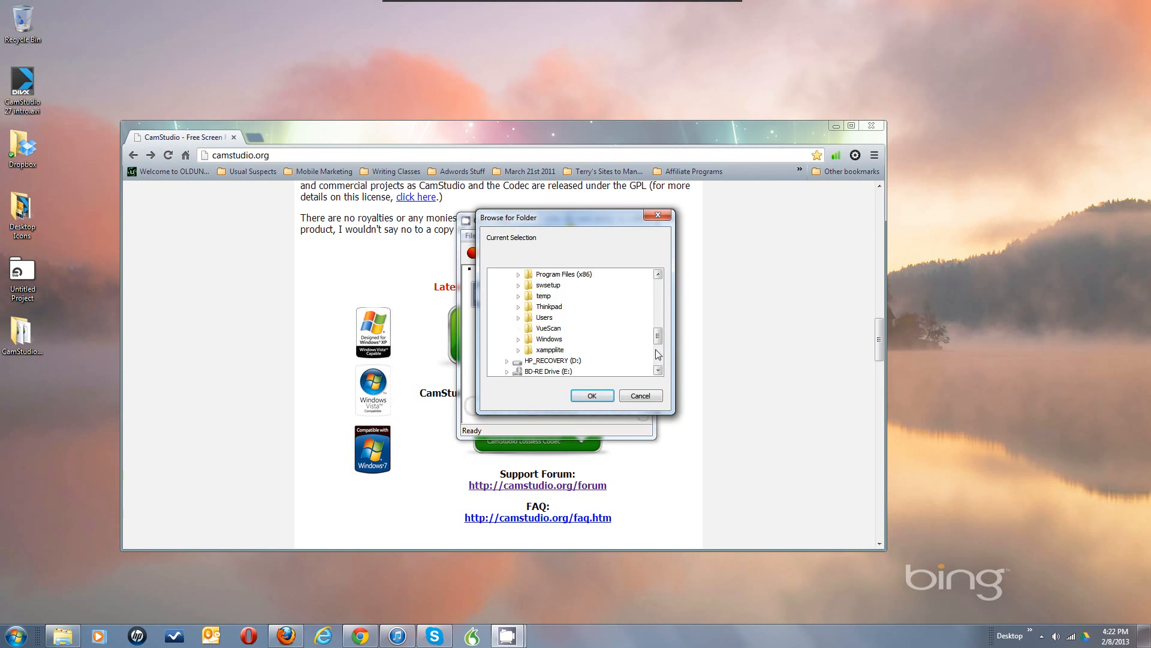
pyautogui.doubleClick(540, 318)
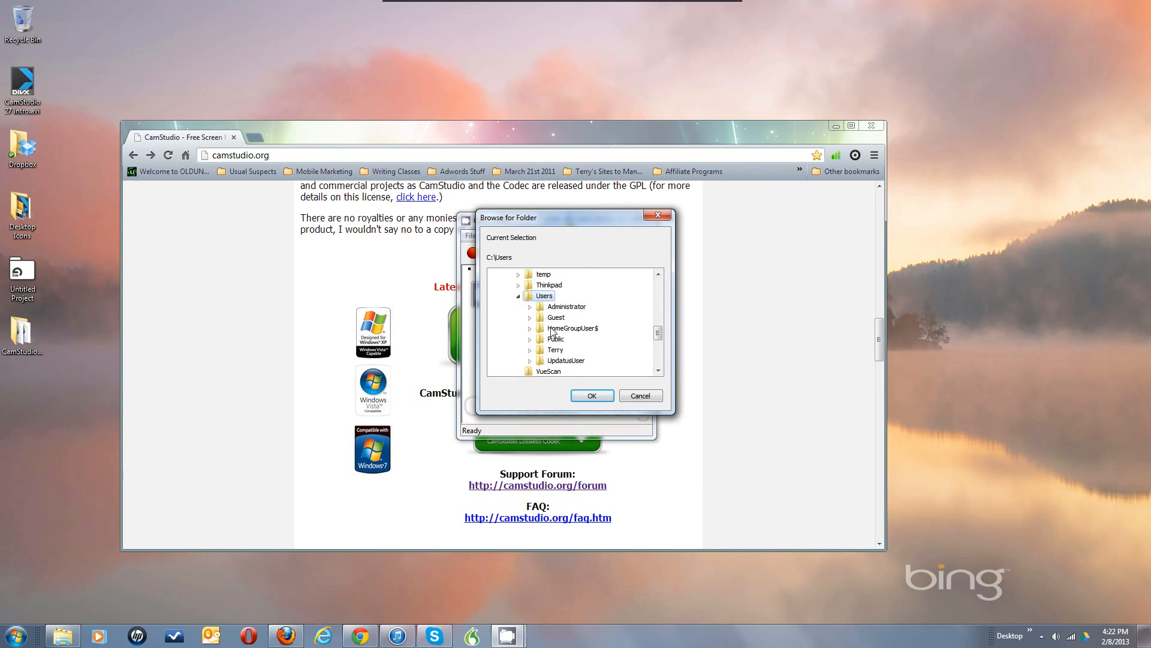
pyautogui.doubleClick(556, 350)
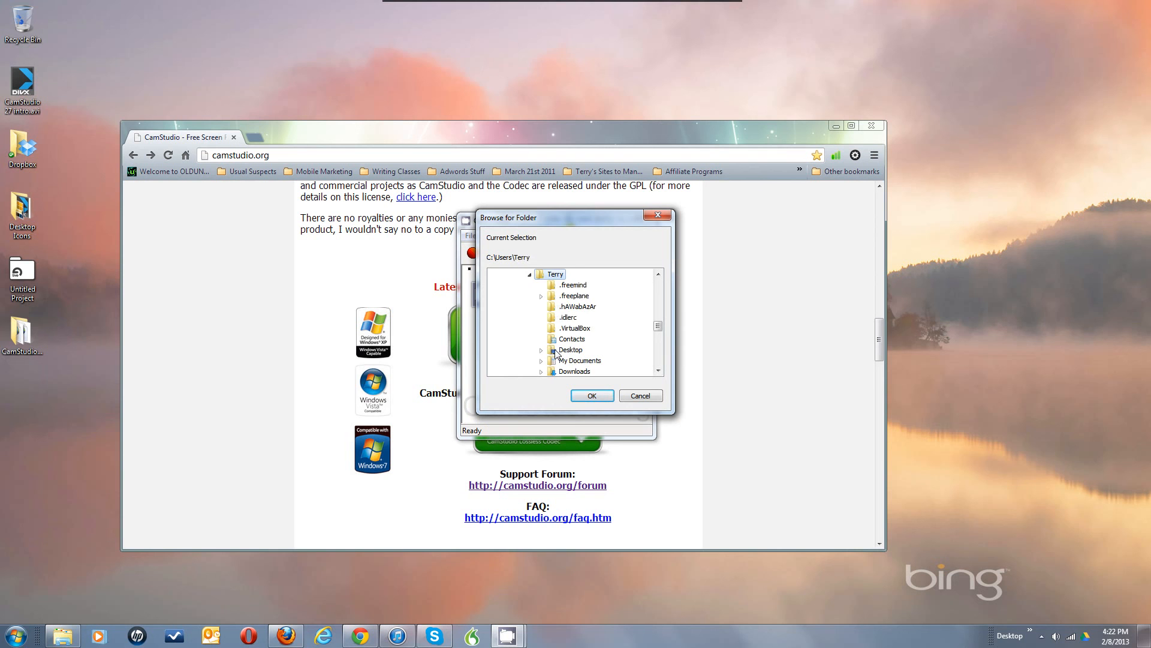
# Select the Camstudio Temp Files folder inside My Videos and confirm it as the recording directory
pyautogui.click(657, 356)
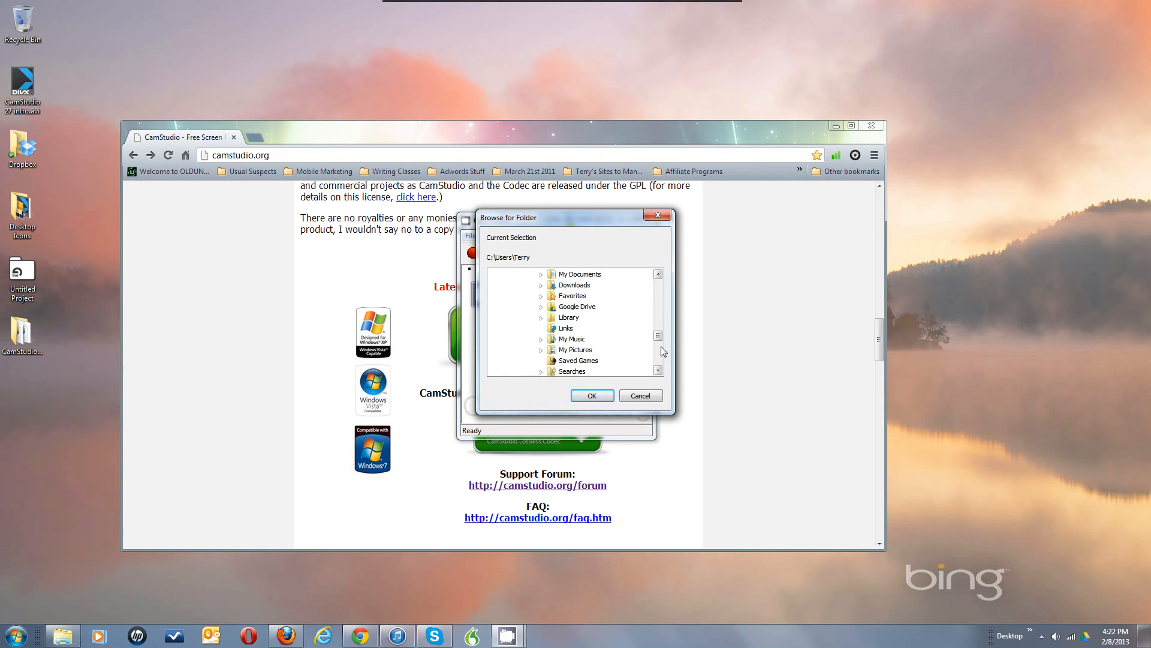
pyautogui.click(661, 348)
pyautogui.doubleClick(576, 306)
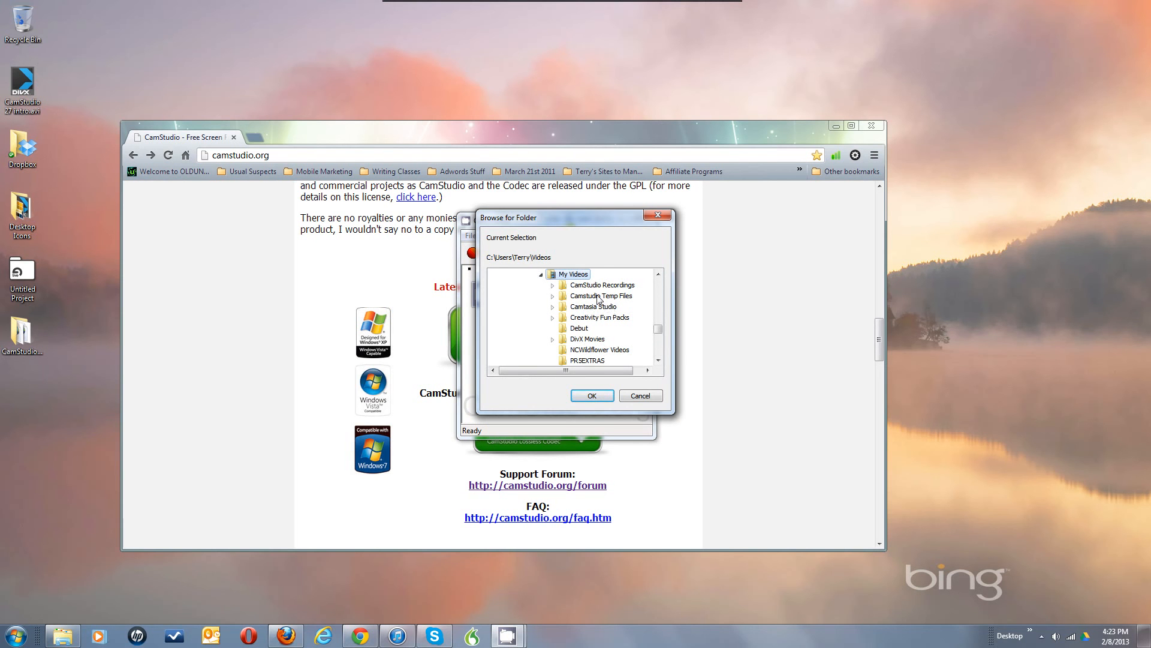
pyautogui.click(598, 297)
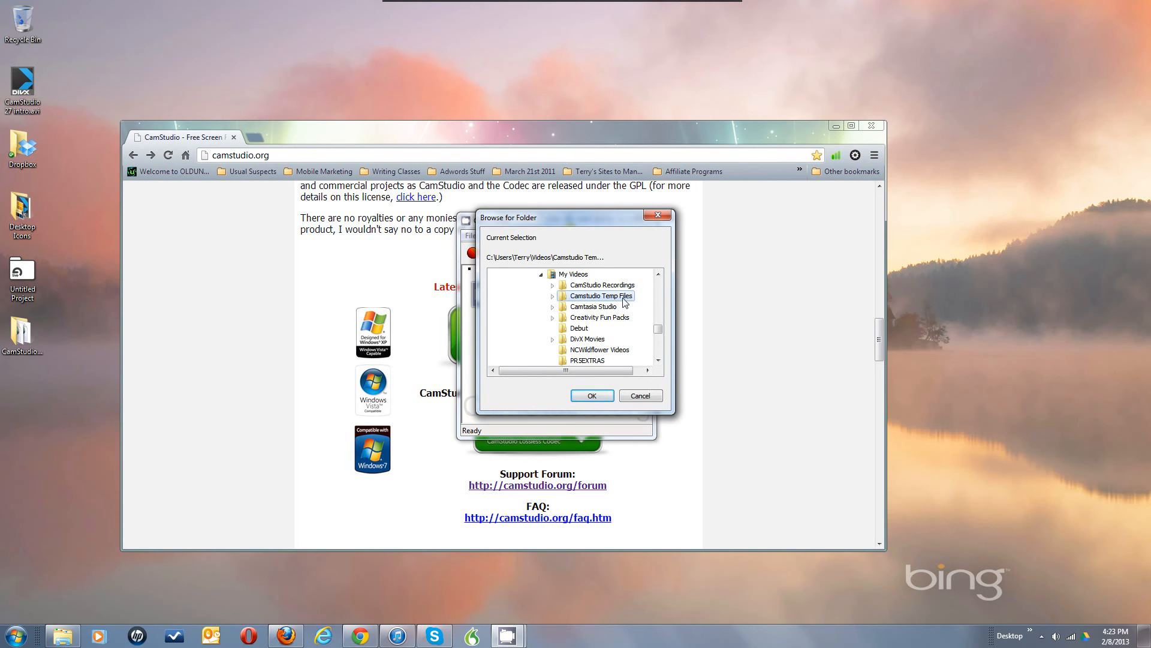
pyautogui.doubleClick(624, 297)
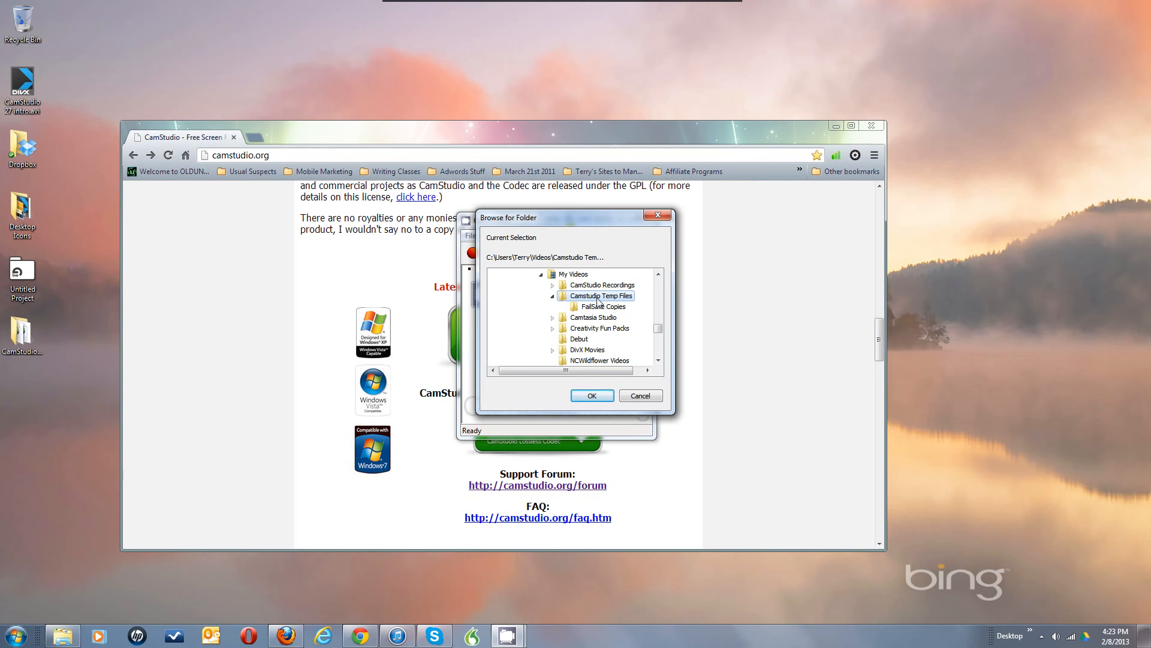
pyautogui.click(592, 396)
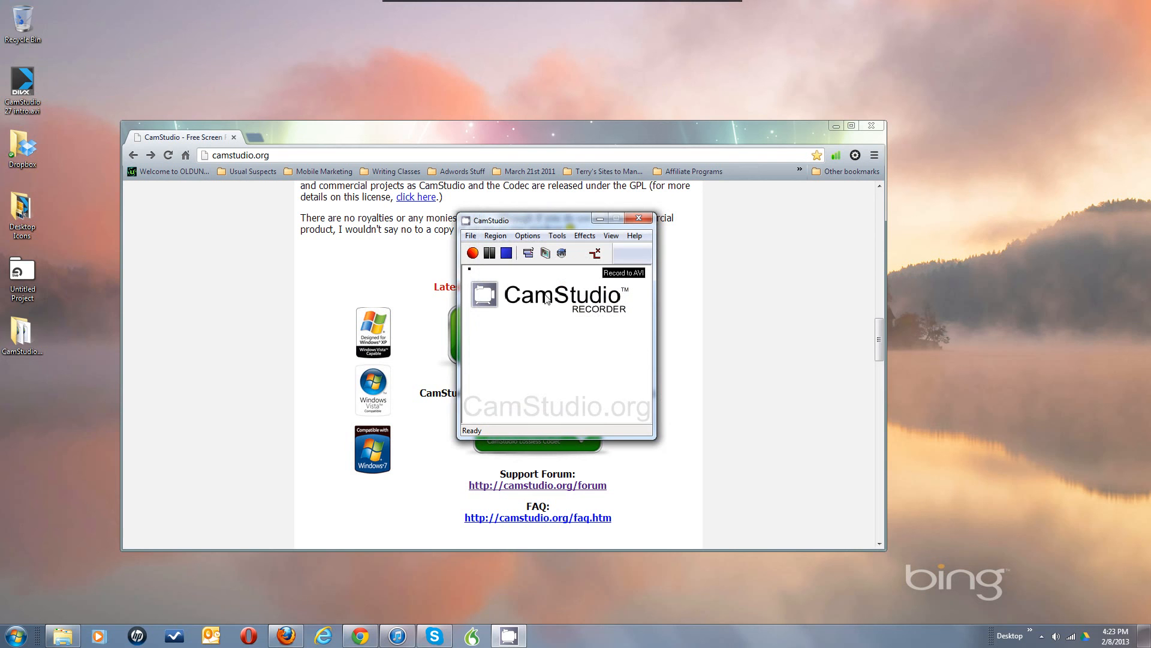
# Review the program options for recording directory, recording thread priority and AVI file naming, including automatic naming by date and time
pyautogui.click(528, 235)
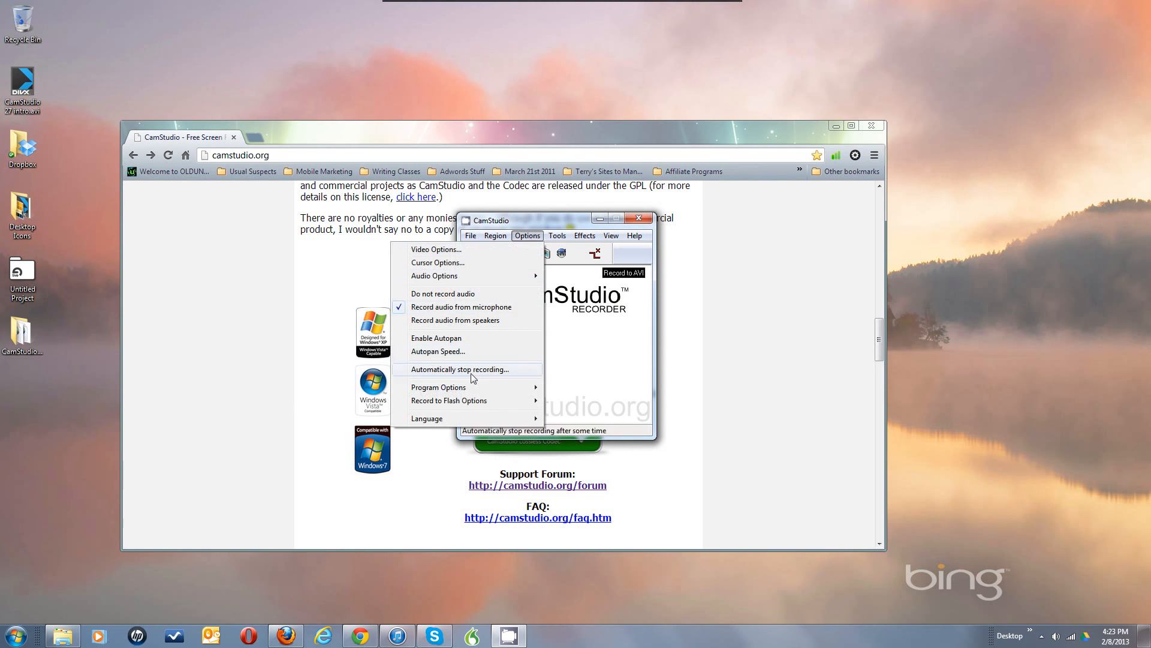
pyautogui.moveTo(463, 389)
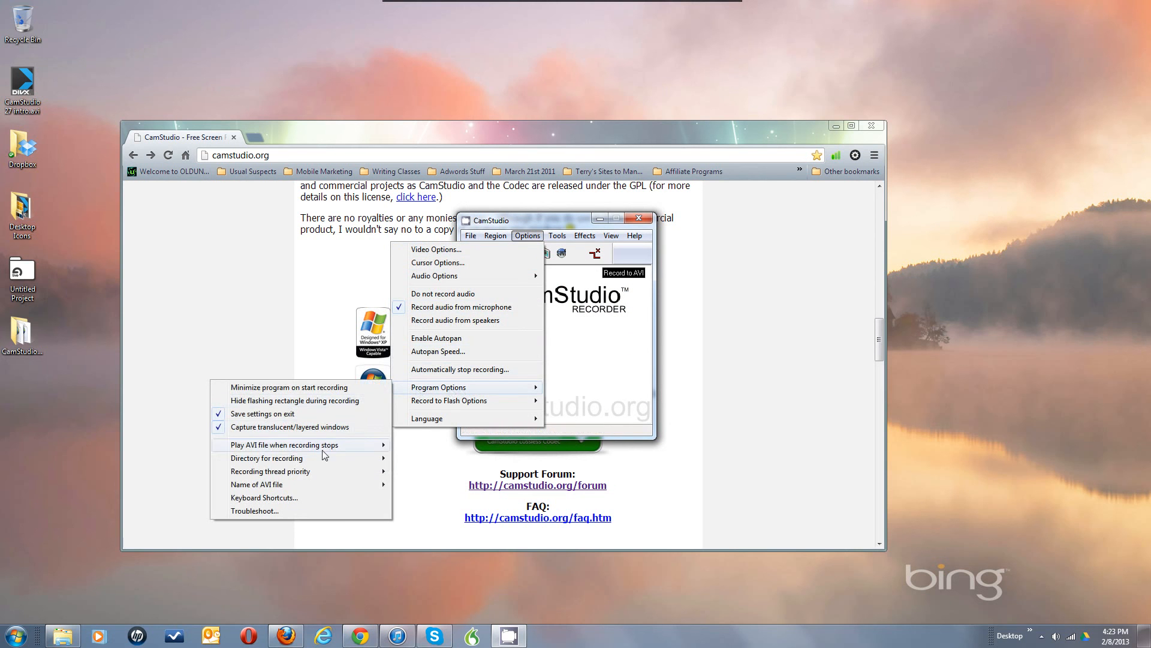
pyautogui.moveTo(317, 458)
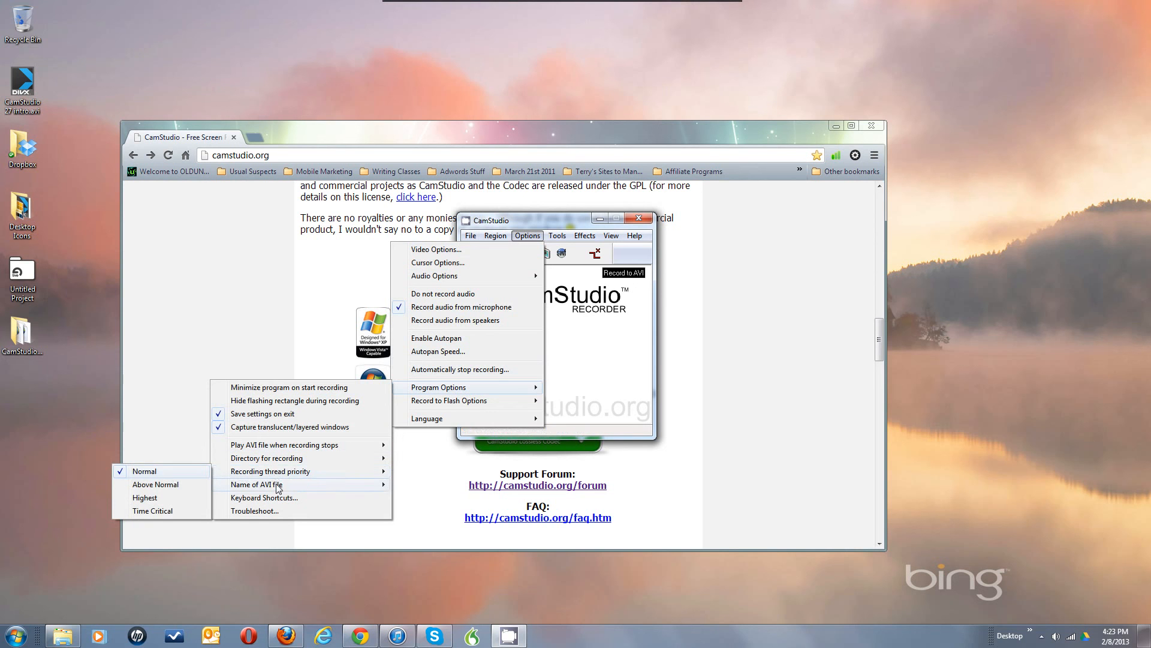
pyautogui.moveTo(280, 489)
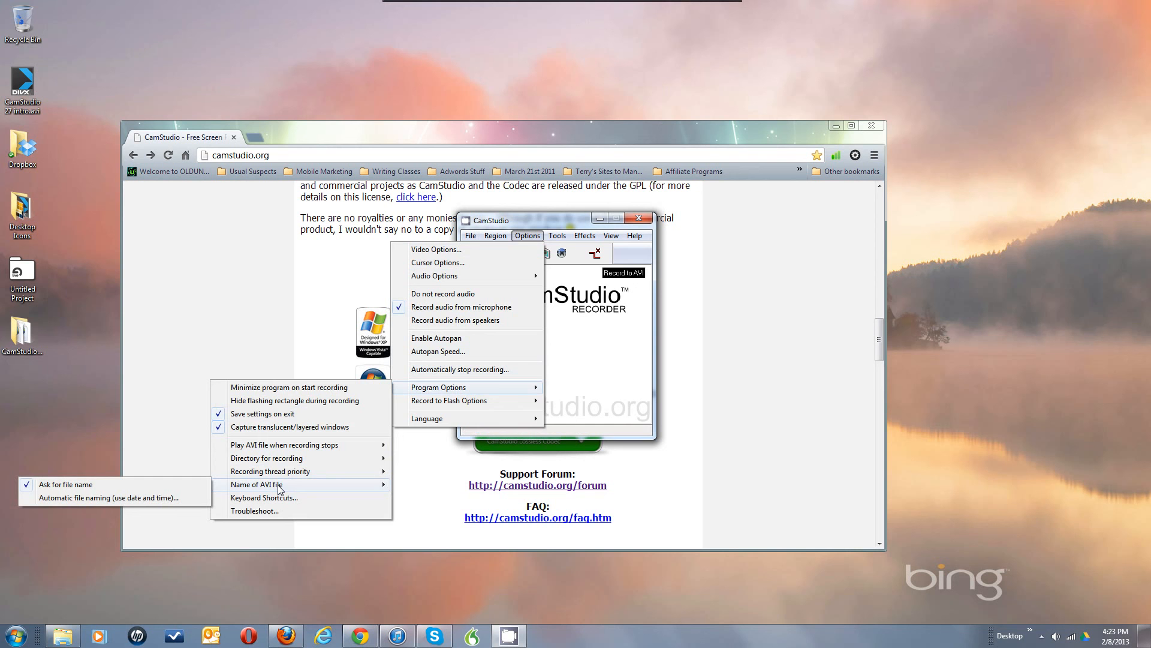
pyautogui.press('alt')
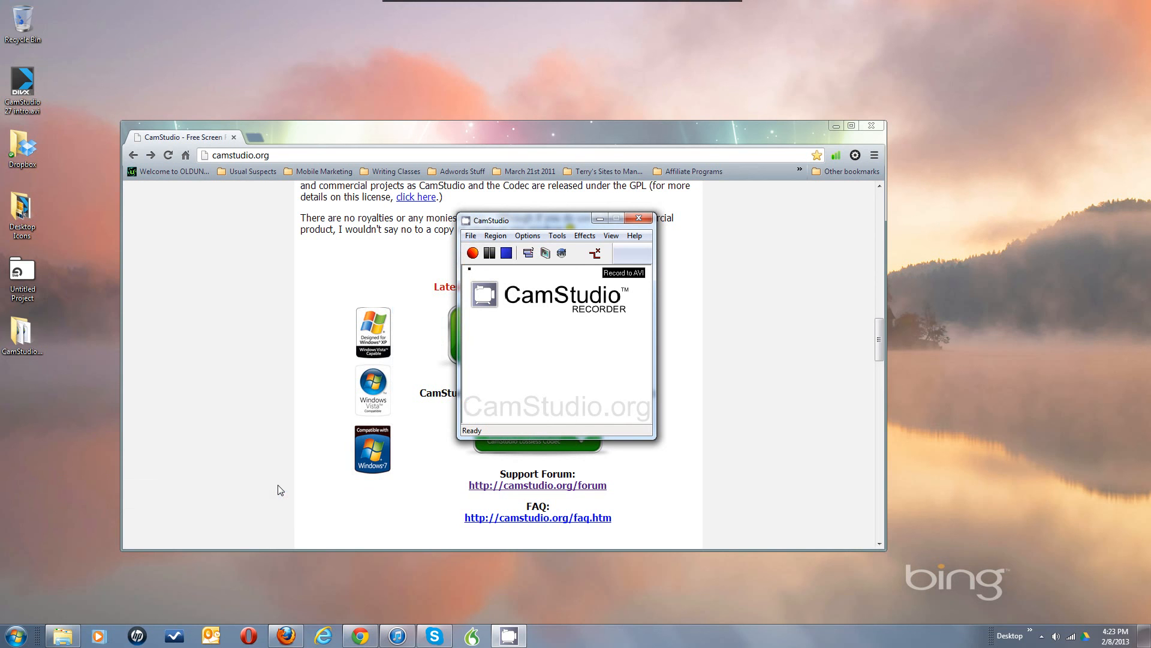
pyautogui.click(532, 237)
pyautogui.click(532, 238)
pyautogui.click(533, 239)
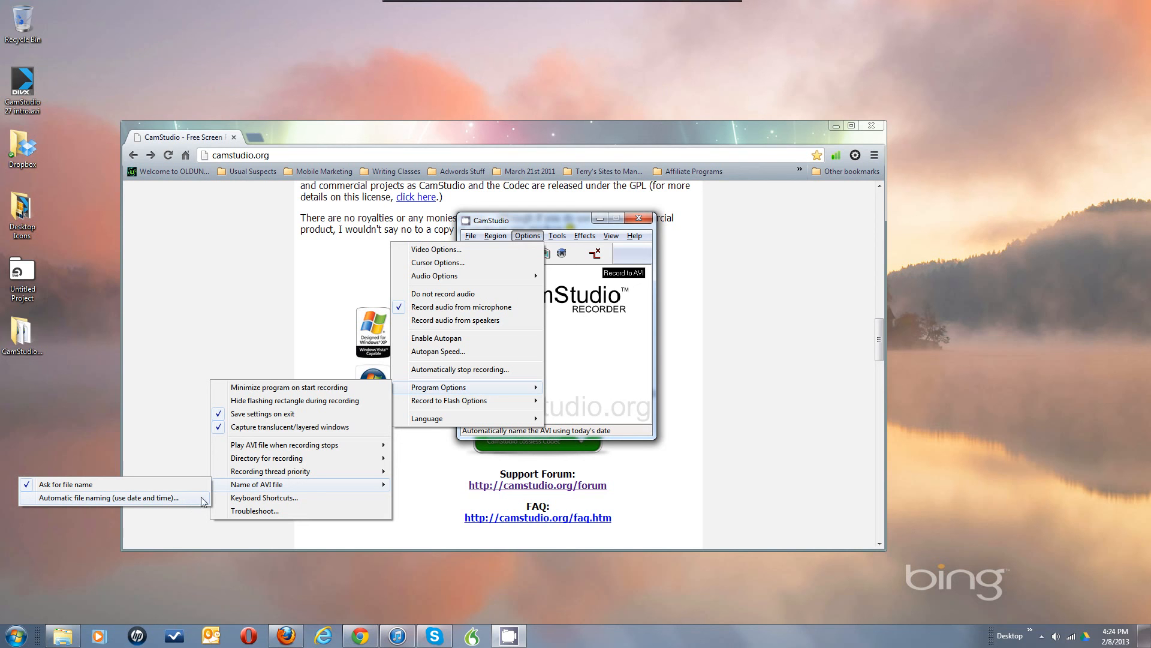
pyautogui.moveTo(287, 460)
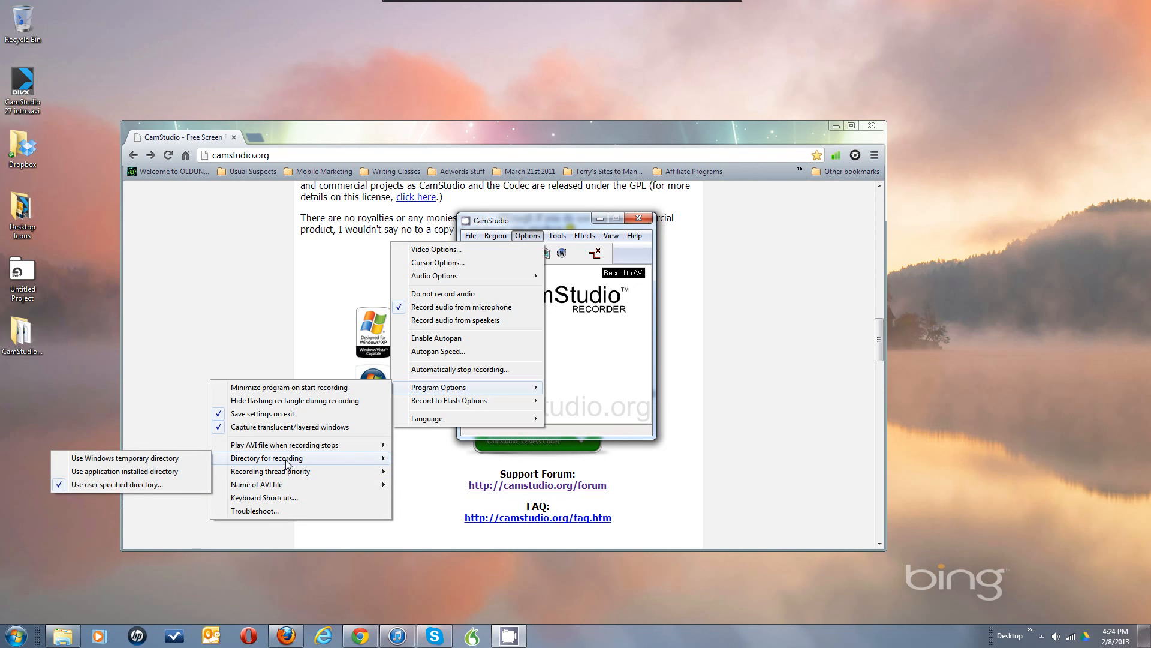
pyautogui.moveTo(284, 484)
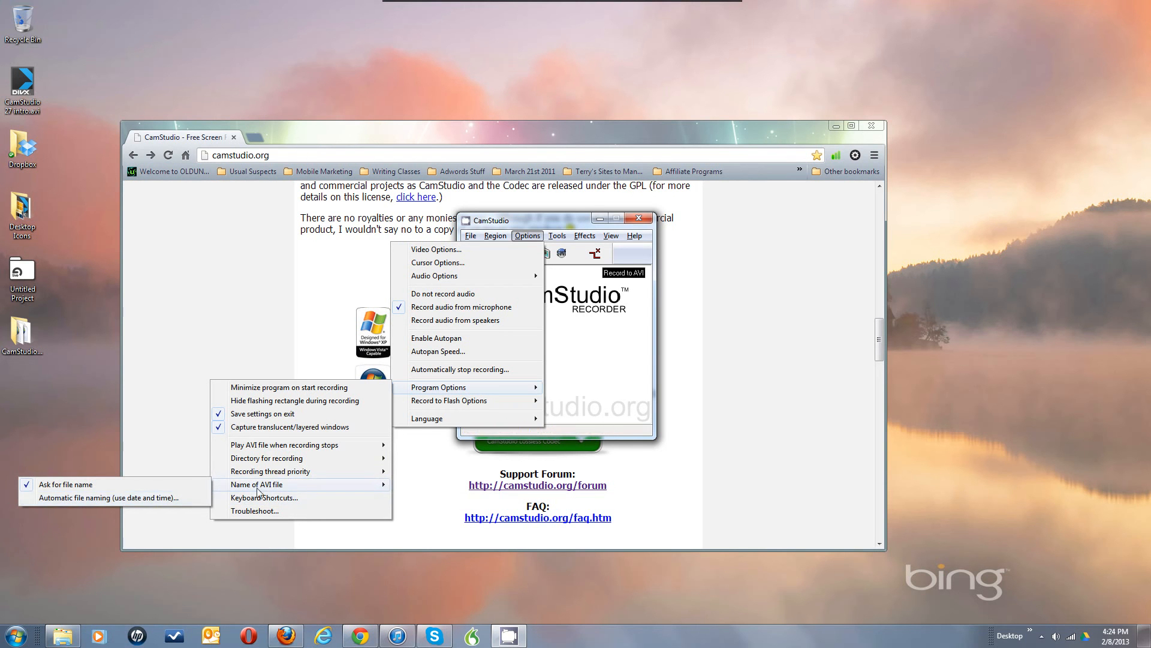
pyautogui.moveTo(241, 488)
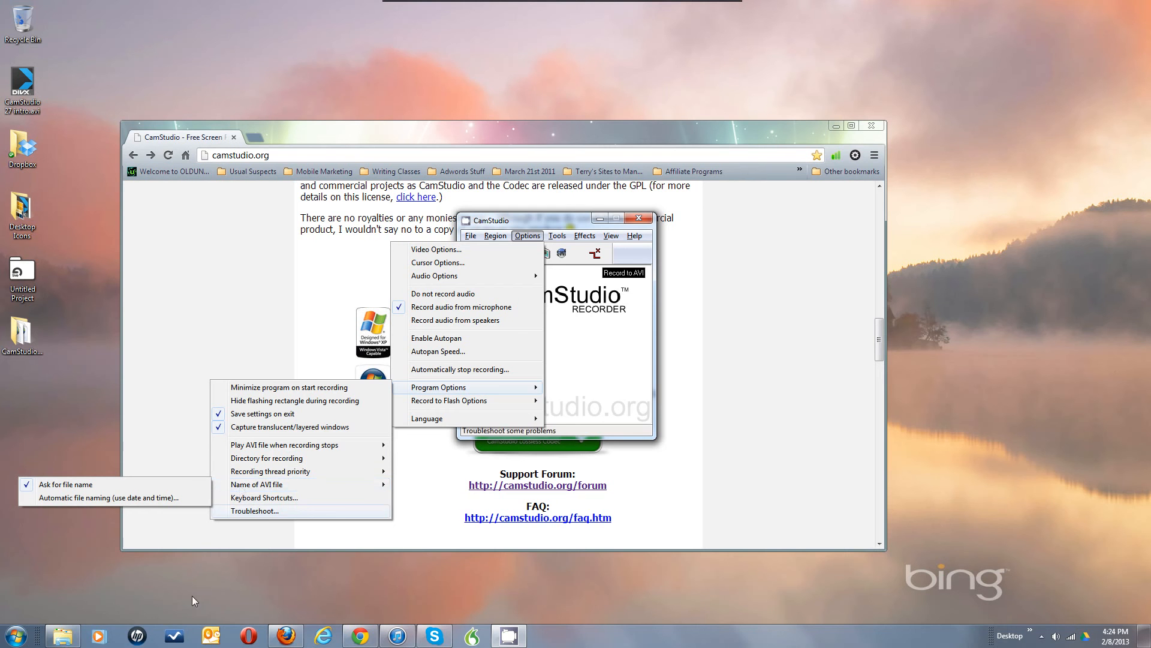
# Switch to Windows Explorer and open C:\Program Files (x86)\CamStudio 2.7\Videos to inspect the application's default video folder
pyautogui.click(58, 641)
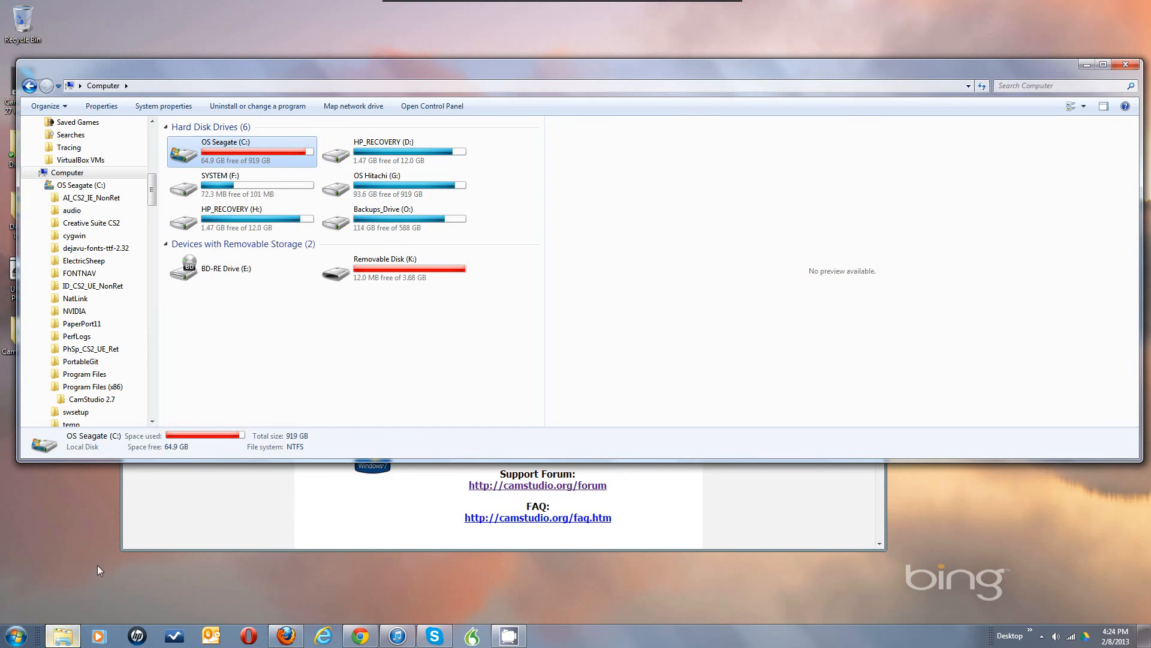
pyautogui.doubleClick(221, 164)
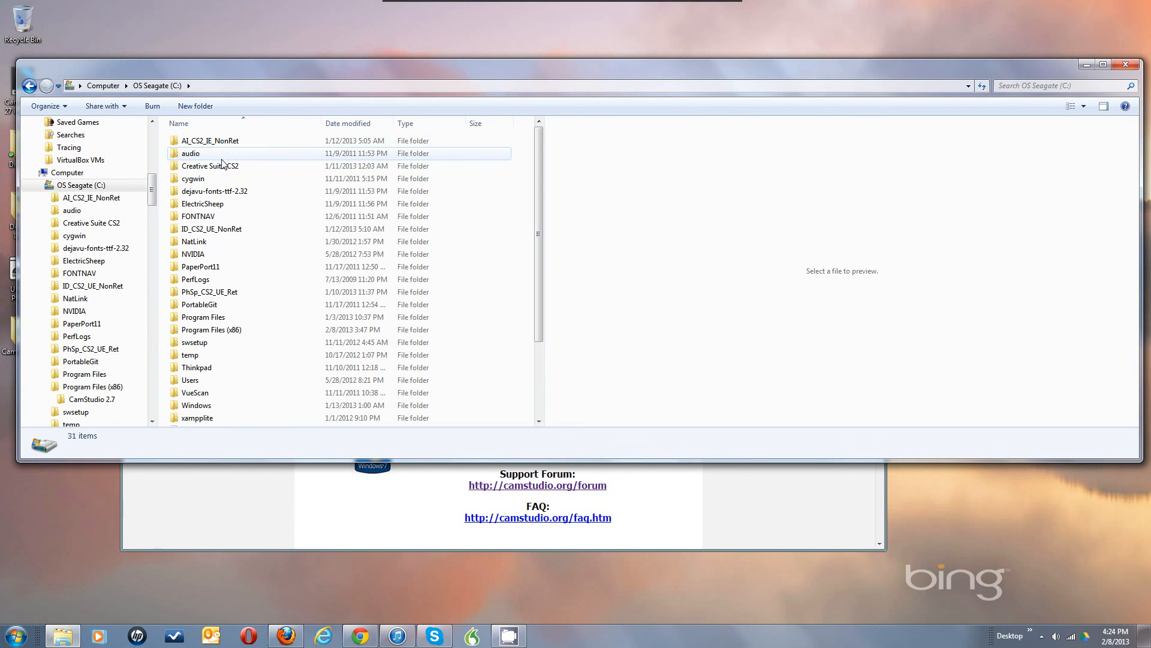
pyautogui.doubleClick(213, 330)
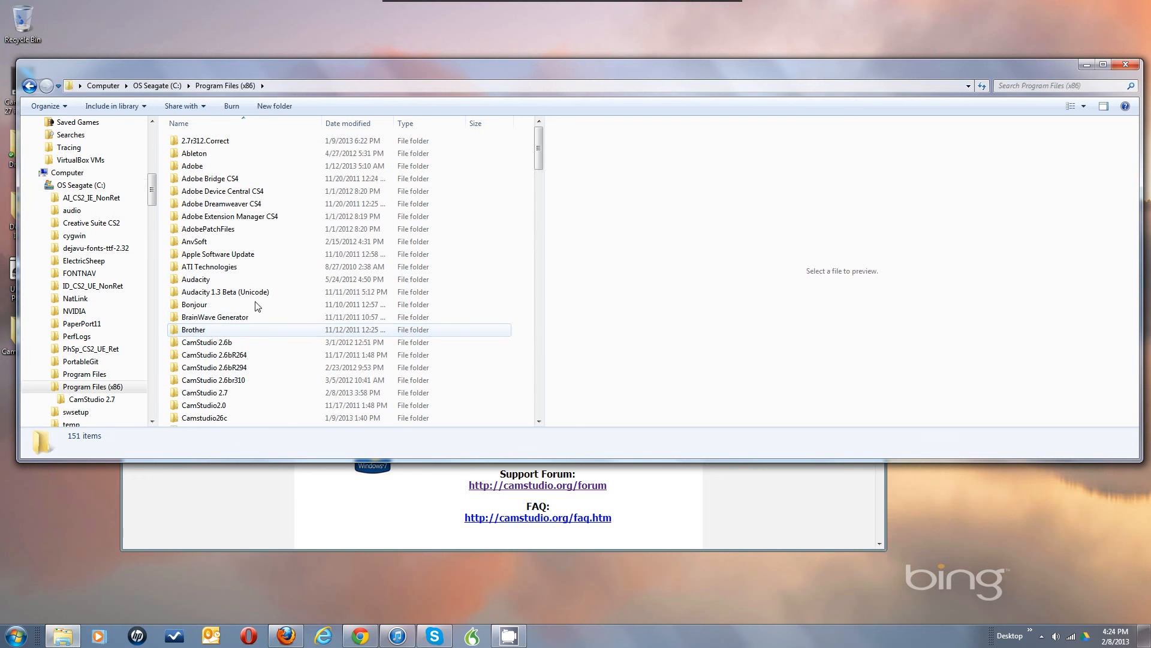
pyautogui.doubleClick(207, 393)
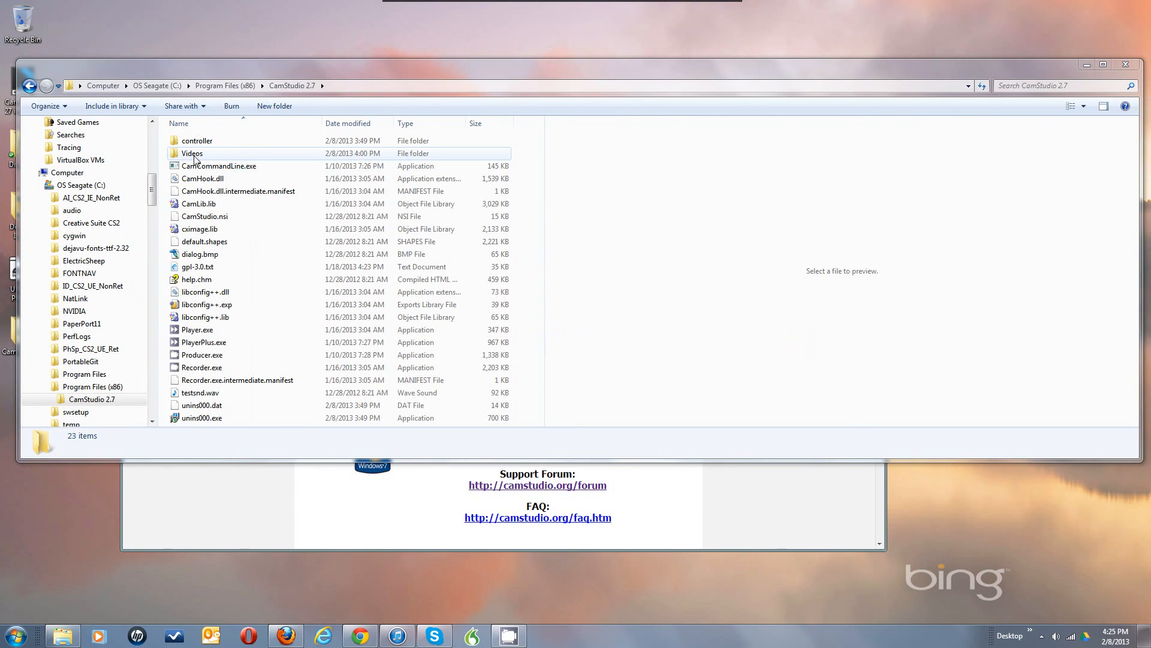
pyautogui.doubleClick(192, 153)
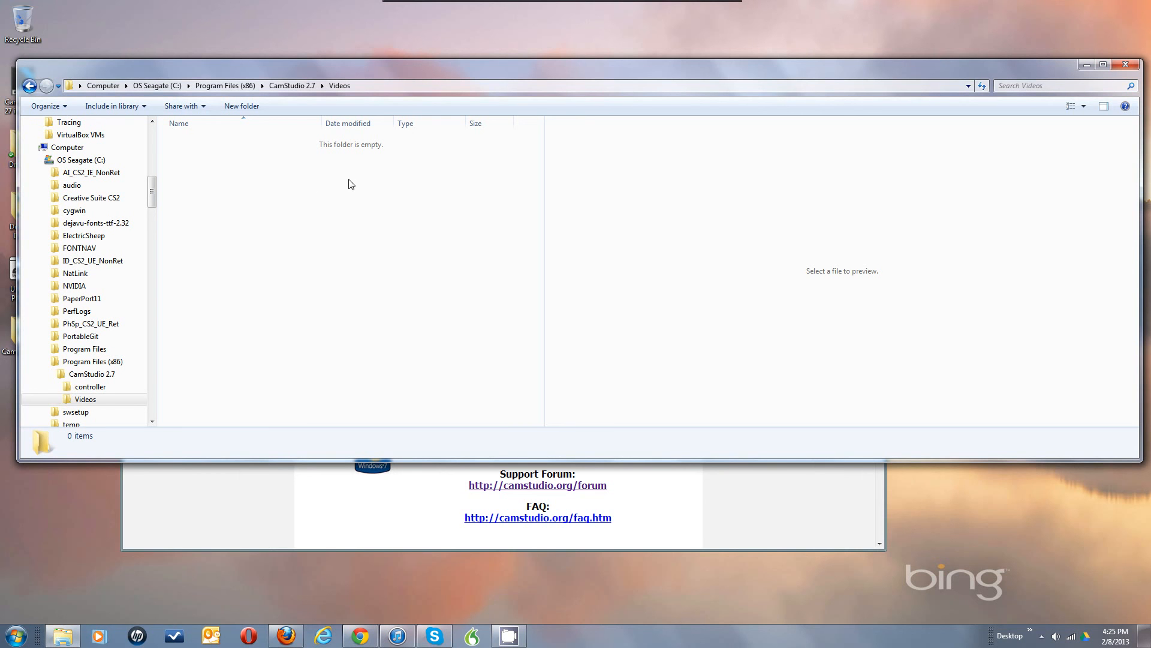
# Switch back to CamStudio and recheck the recording directory choices and the AVI file naming options
pyautogui.click(511, 639)
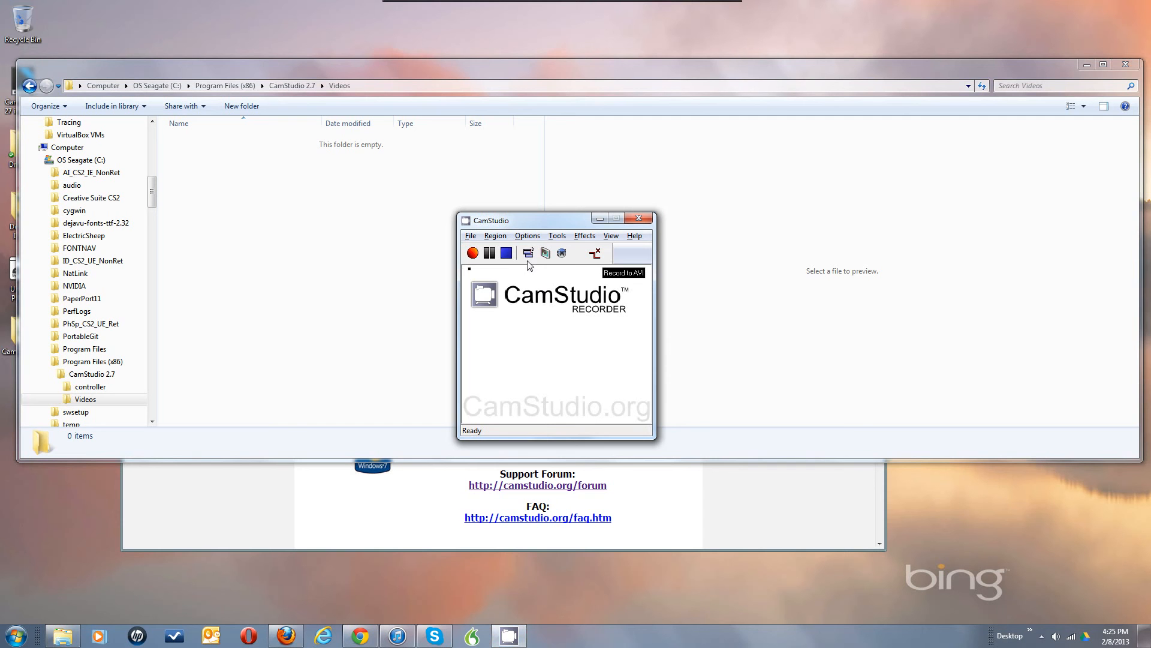
pyautogui.click(528, 238)
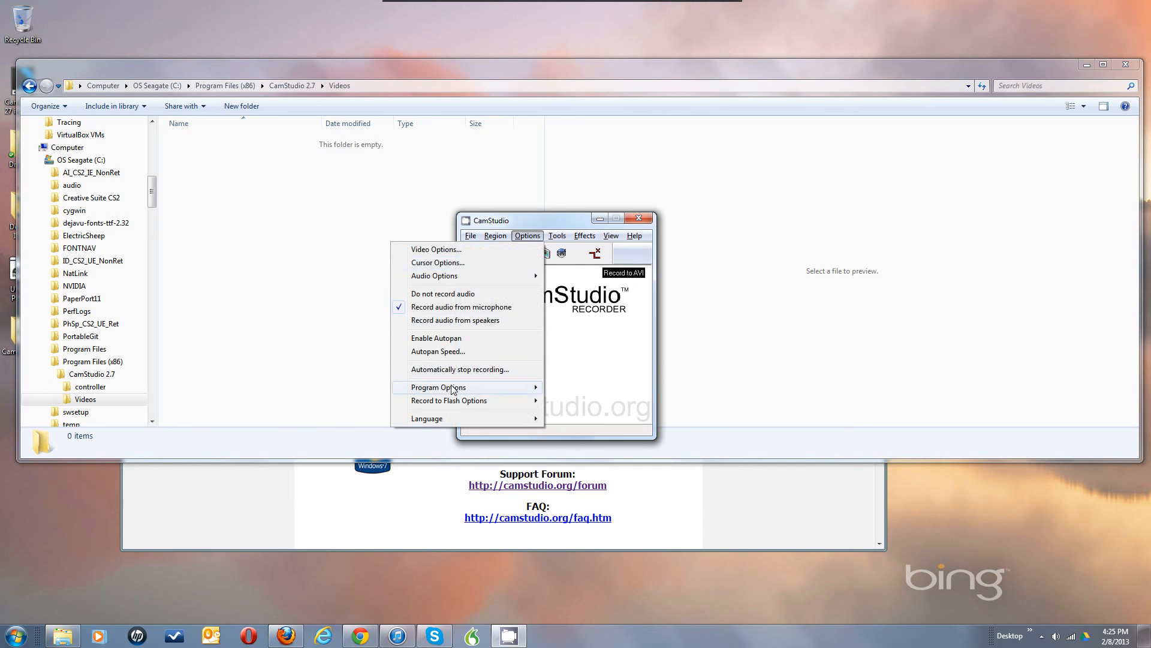
pyautogui.moveTo(451, 391)
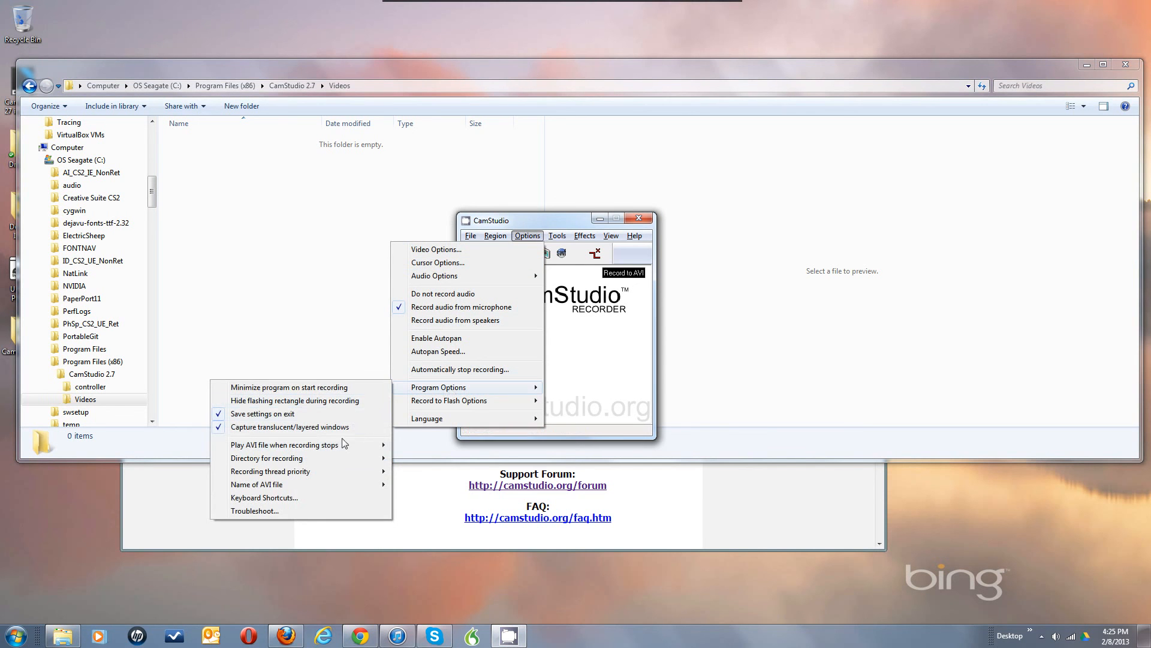
pyautogui.moveTo(312, 458)
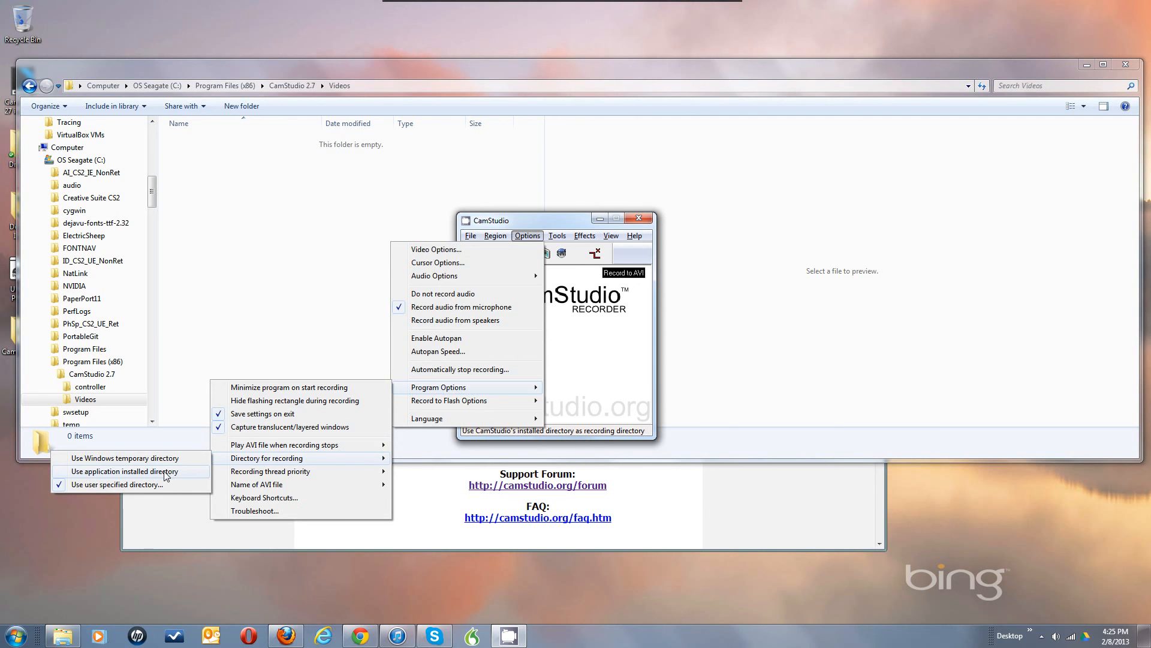
pyautogui.moveTo(238, 489)
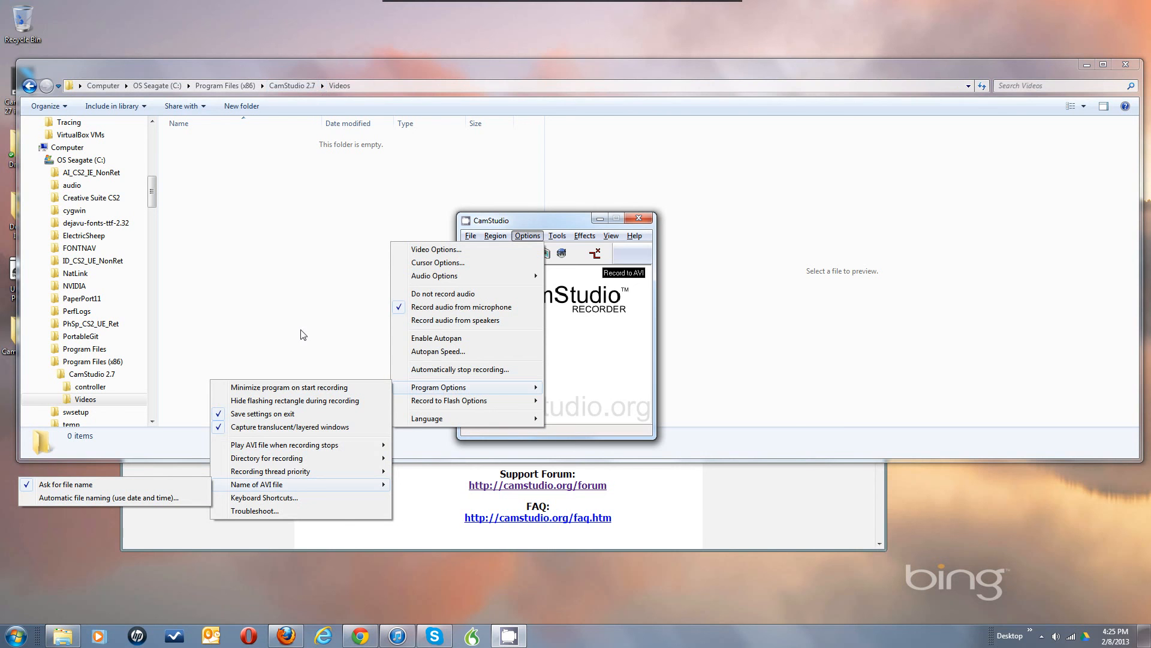
# Look through the recorder's general options, its annotation and AVI-to-Flash conversion tools, and the available effects
pyautogui.click(575, 359)
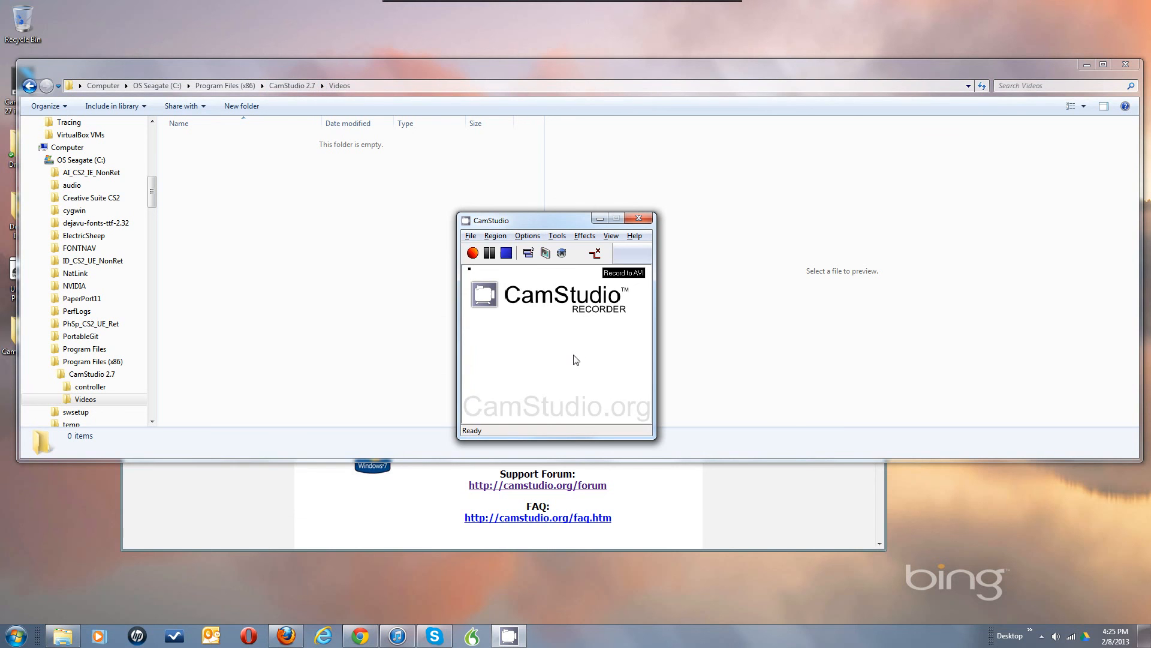
pyautogui.click(528, 236)
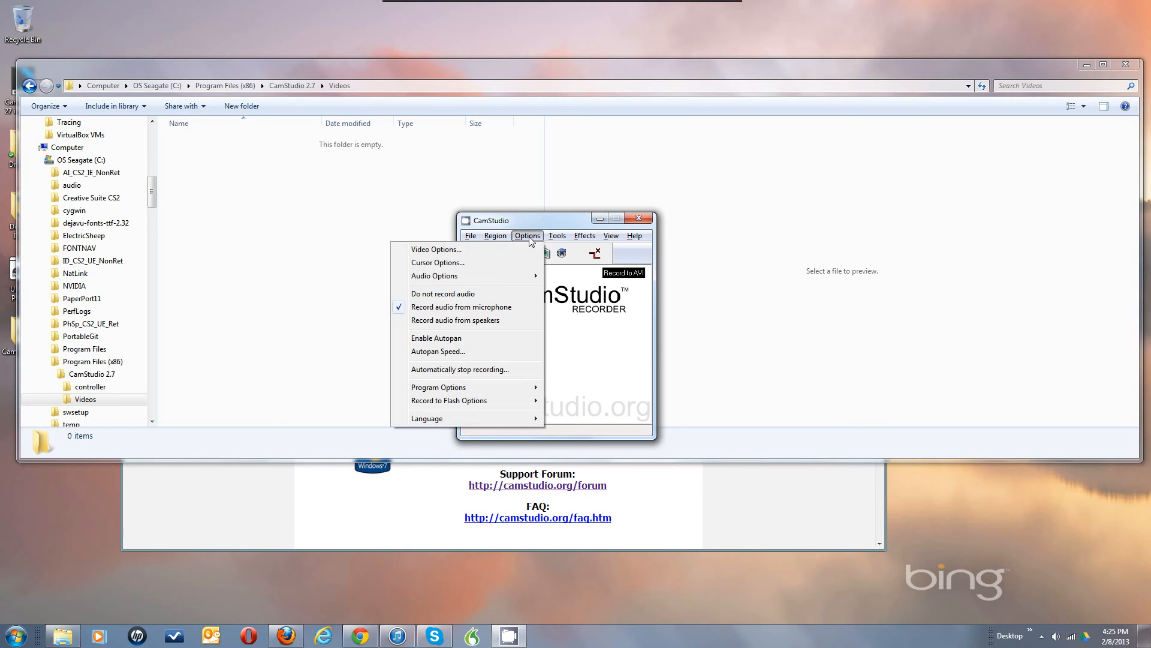
pyautogui.click(580, 327)
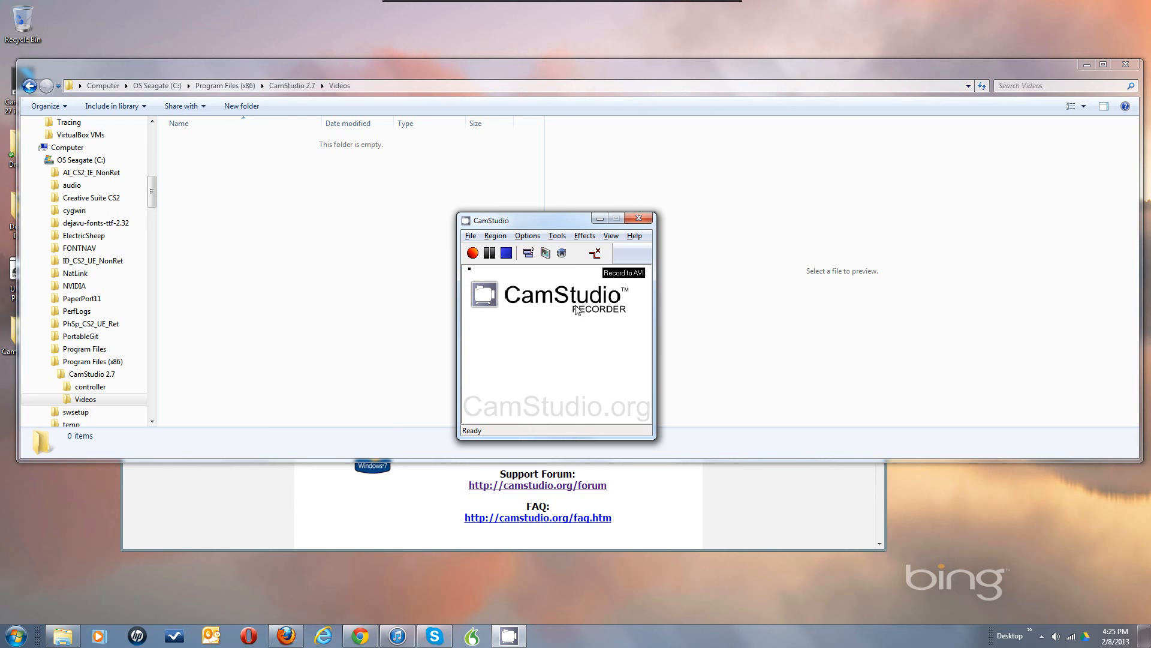
pyautogui.click(557, 236)
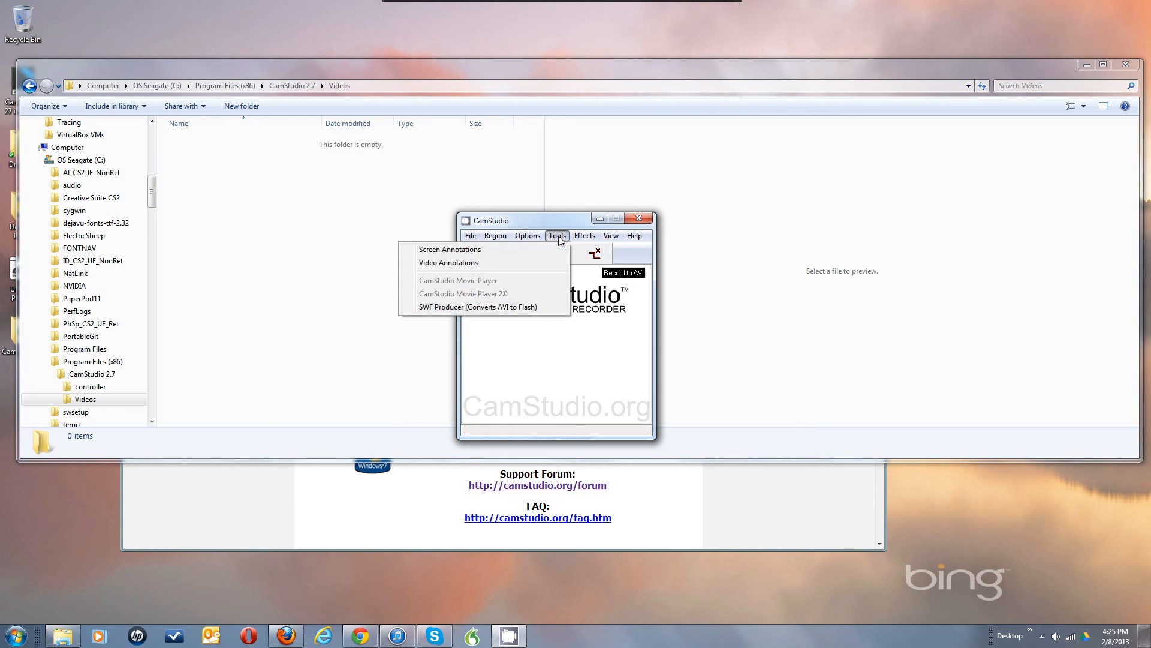
pyautogui.moveTo(572, 239)
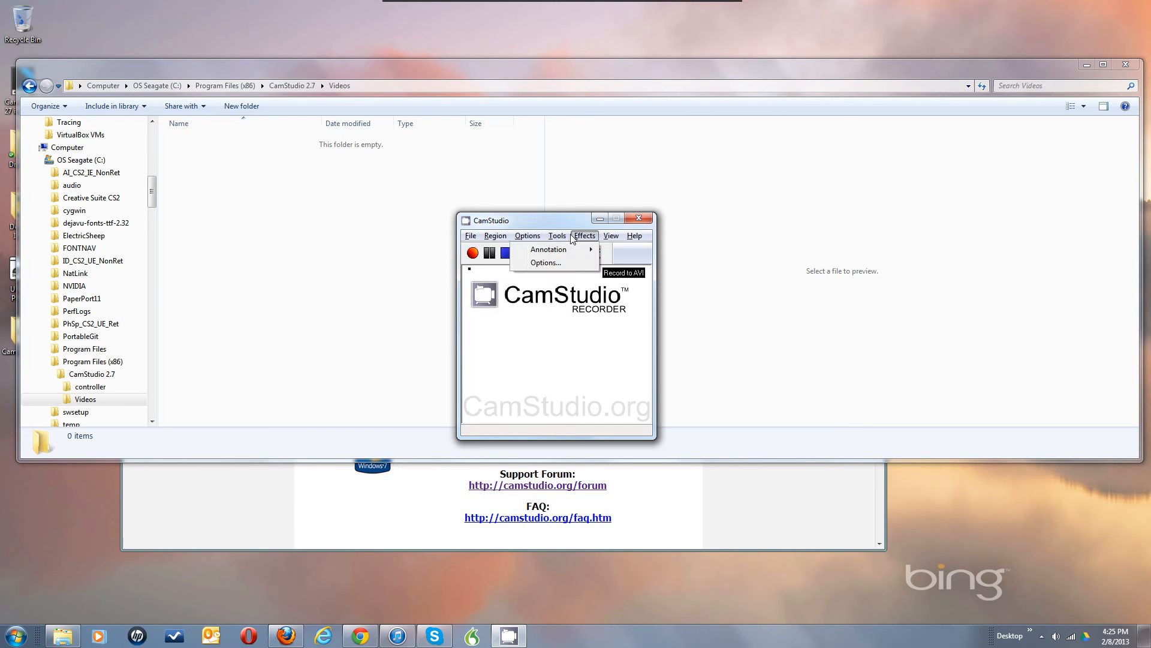
pyautogui.click(547, 218)
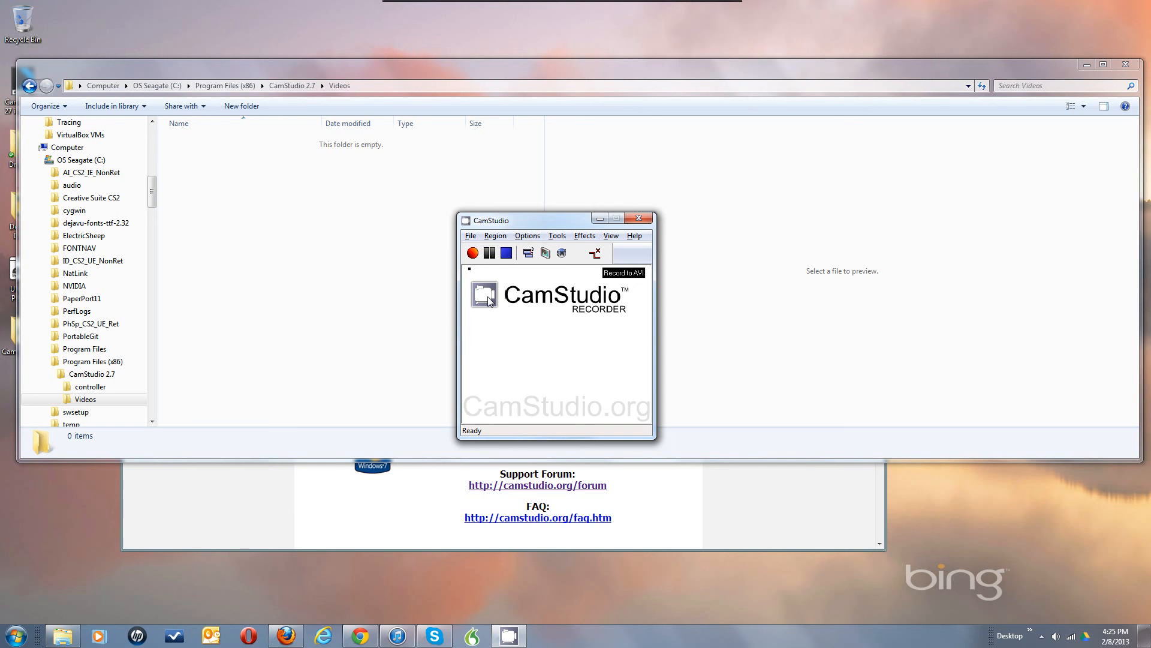
# Record a few seconds of the screen as a test, stop the recording, and cancel saving the AVI file
pyautogui.click(473, 253)
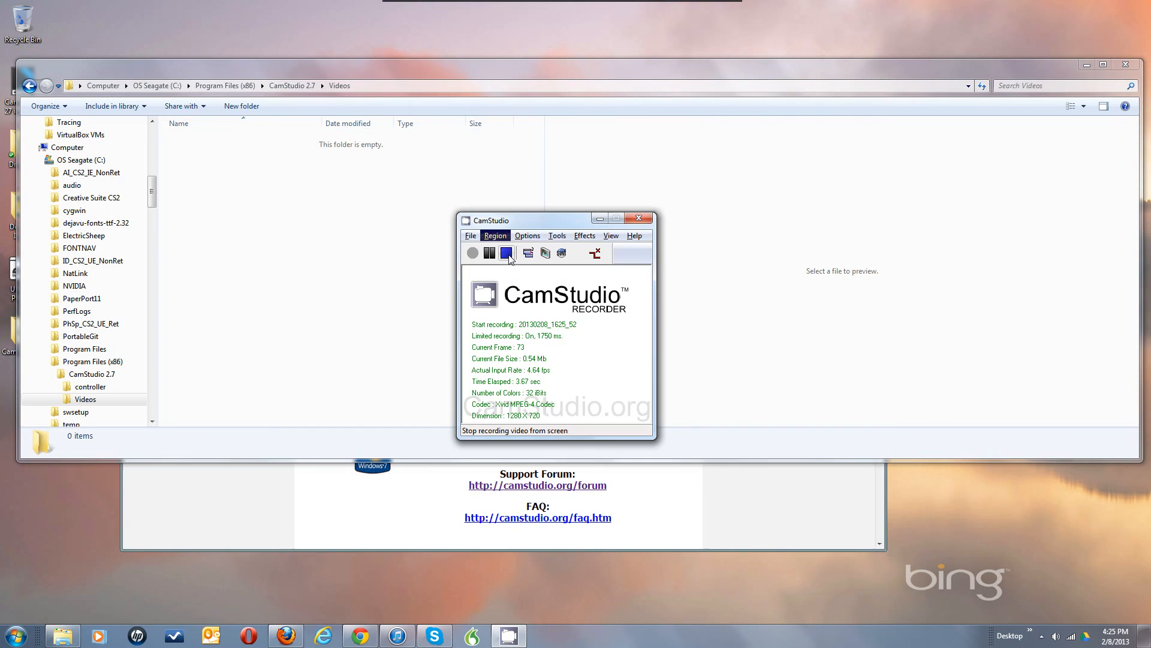
pyautogui.click(507, 253)
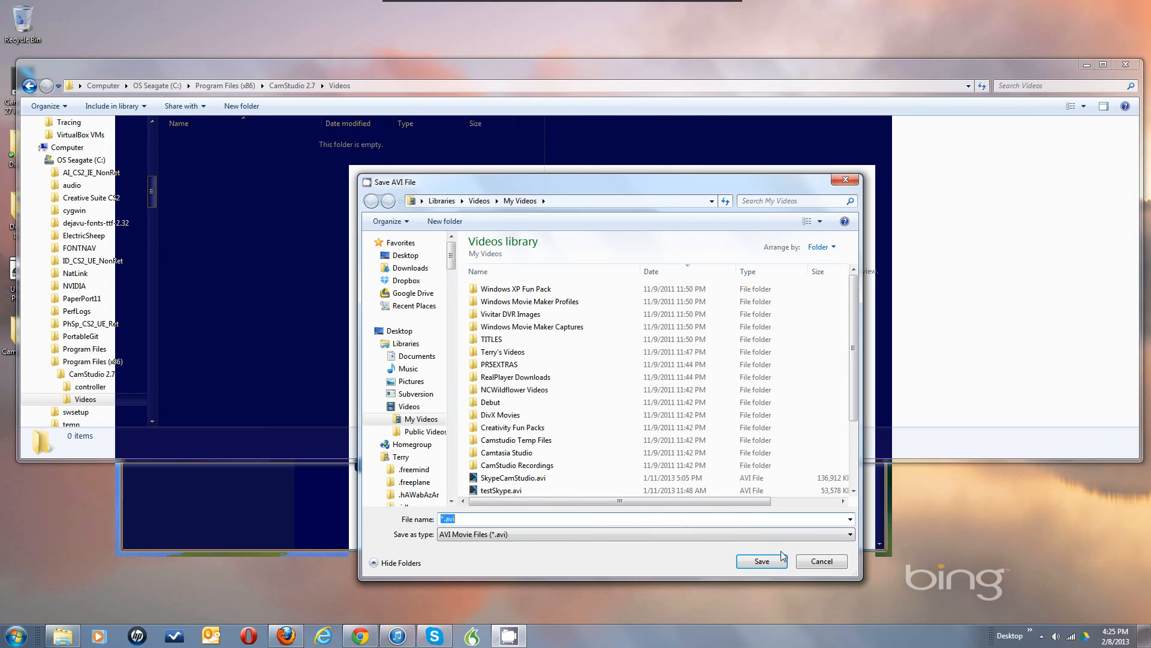
pyautogui.click(820, 559)
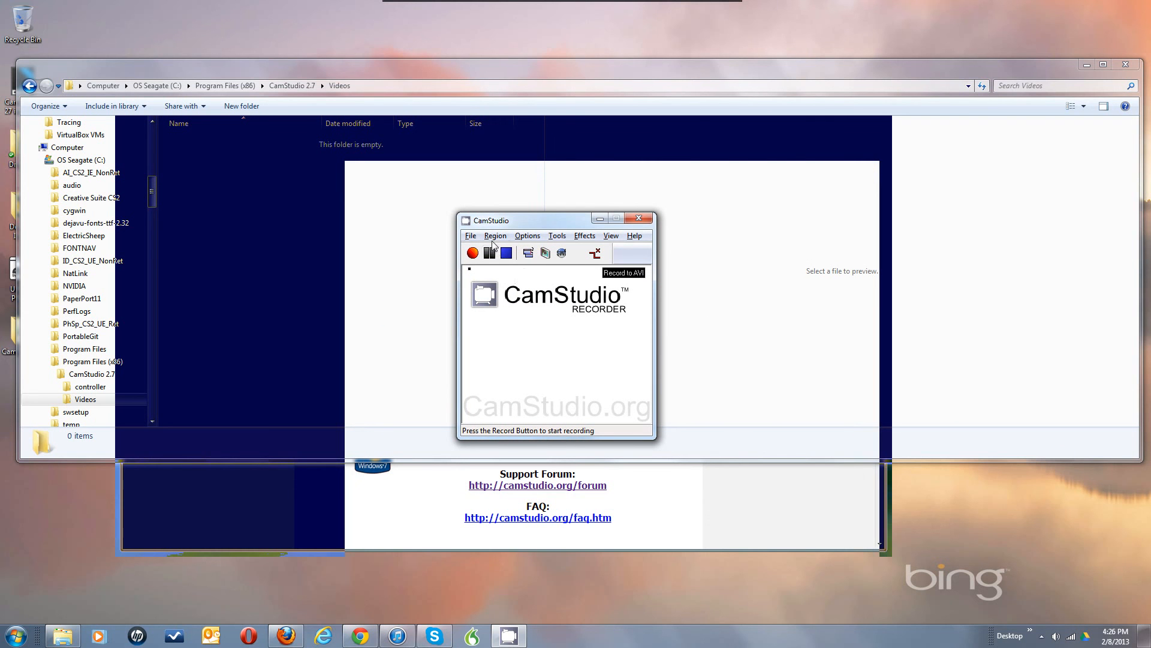
# Toggle the program option to hide the flashing rectangle during recording, and run another short test recording
pyautogui.click(528, 235)
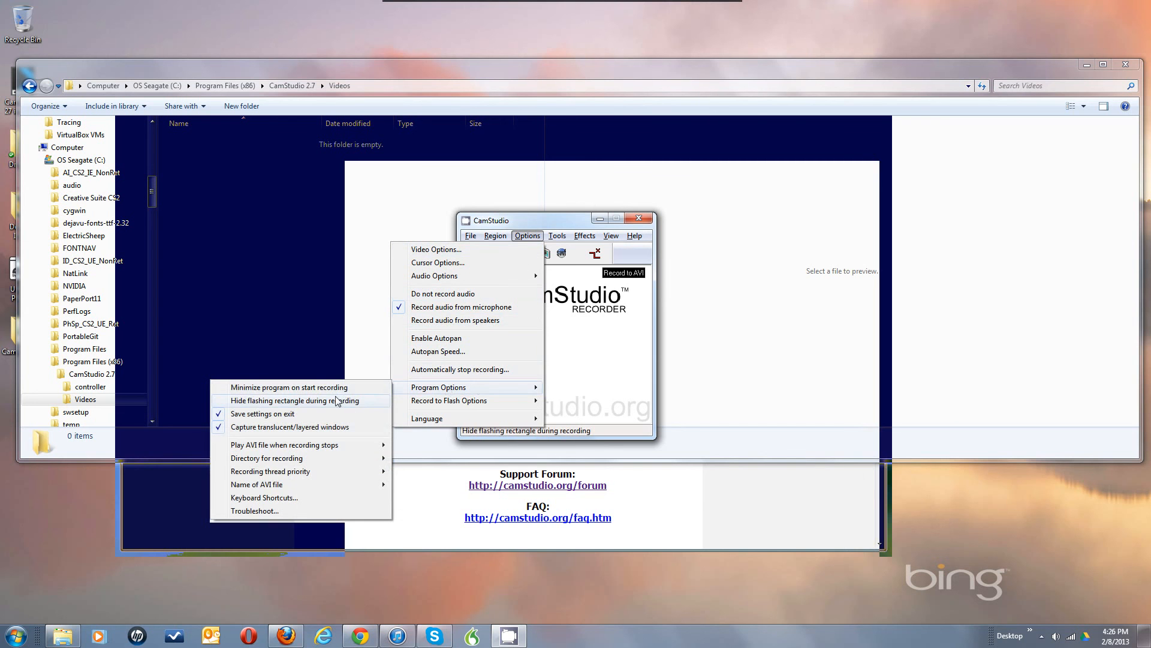
pyautogui.click(337, 401)
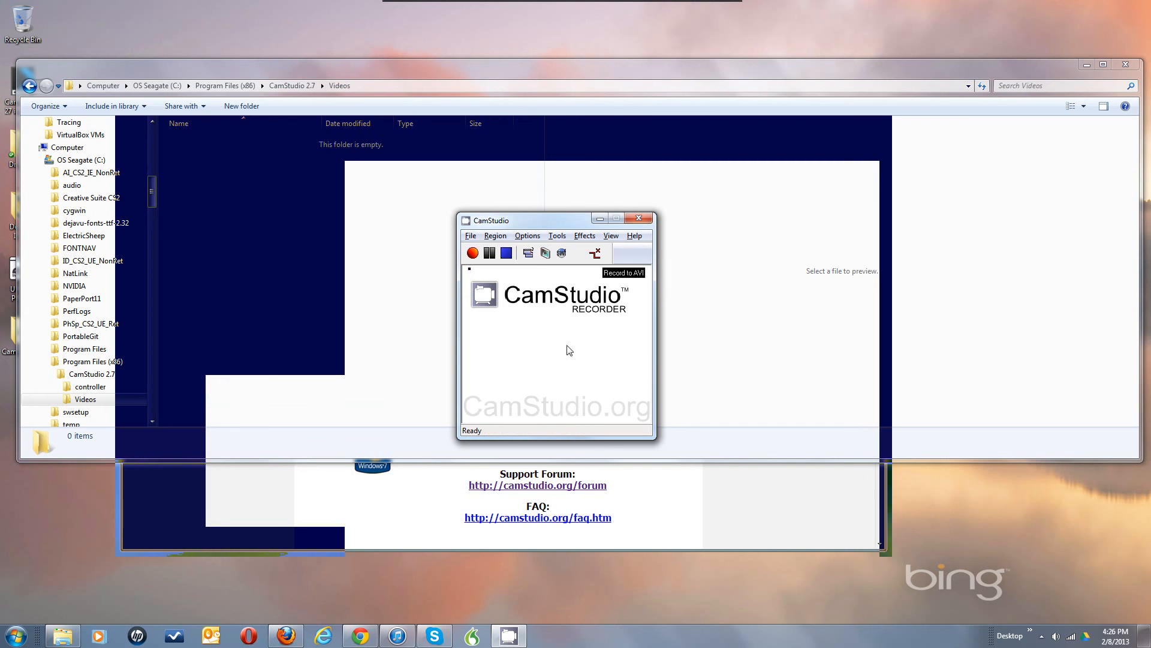
pyautogui.click(475, 254)
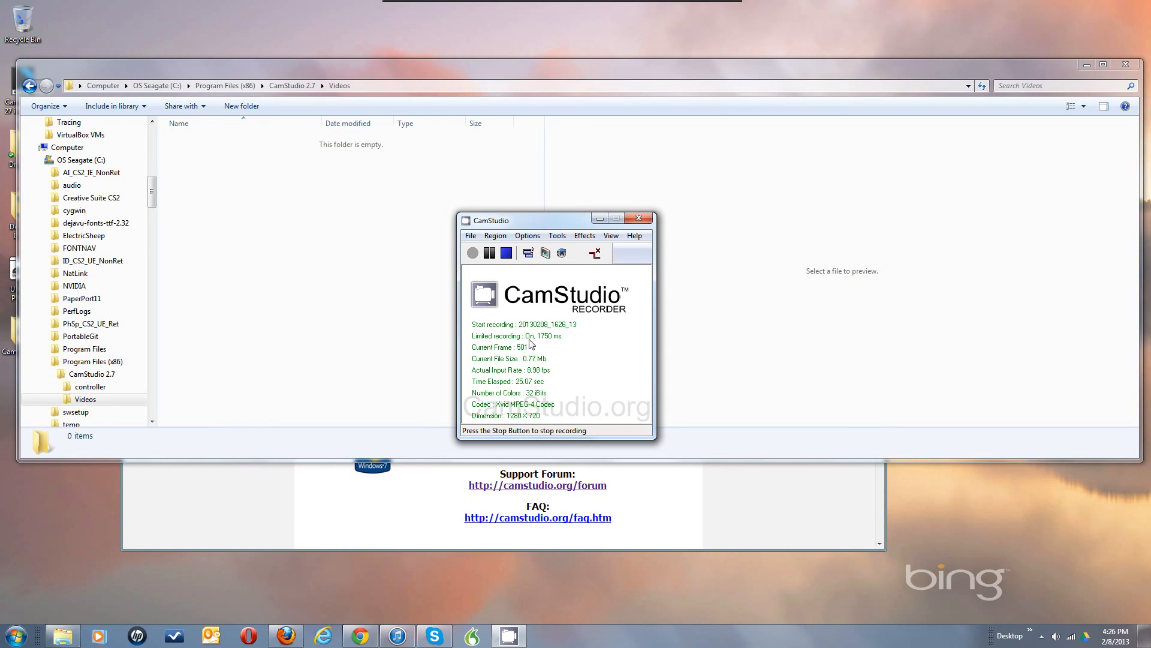
pyautogui.click(531, 240)
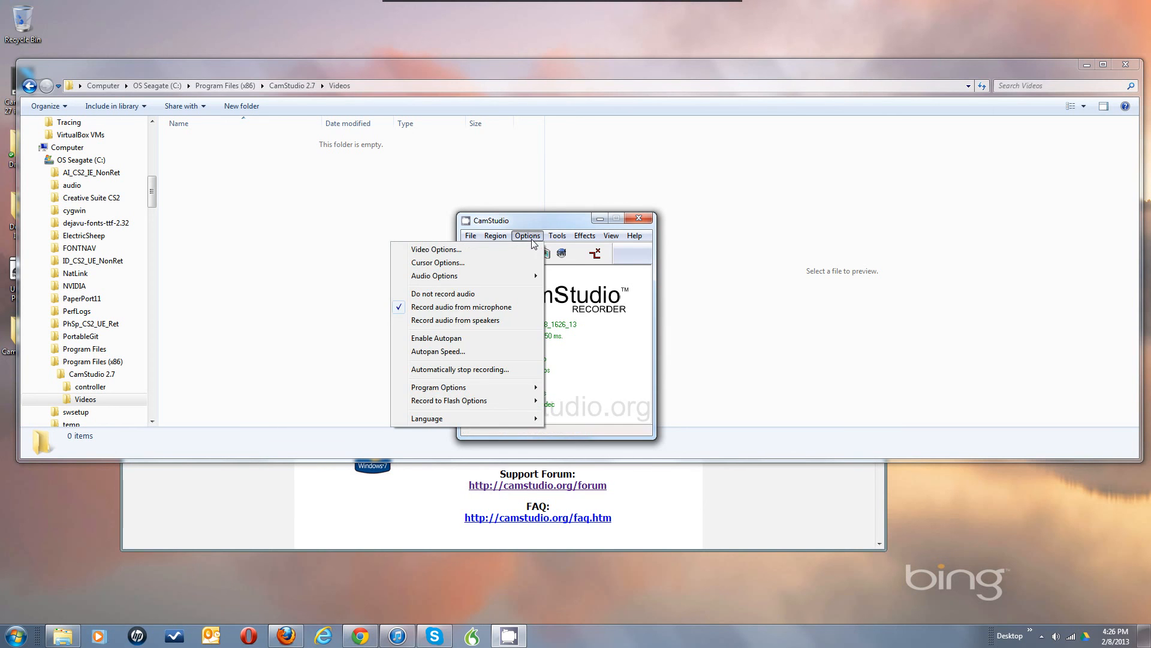
pyautogui.click(512, 251)
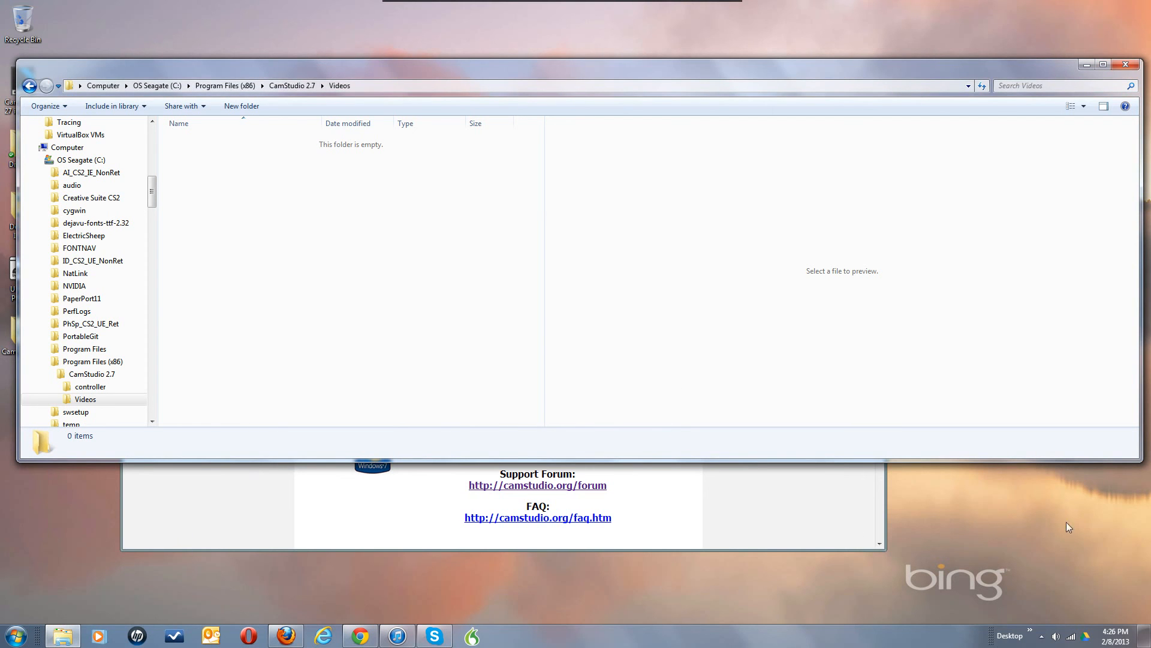
# Bring the camstudio.org download page forward and restore the hidden CamStudio recorder window that is capturing the session
pyautogui.click(1042, 636)
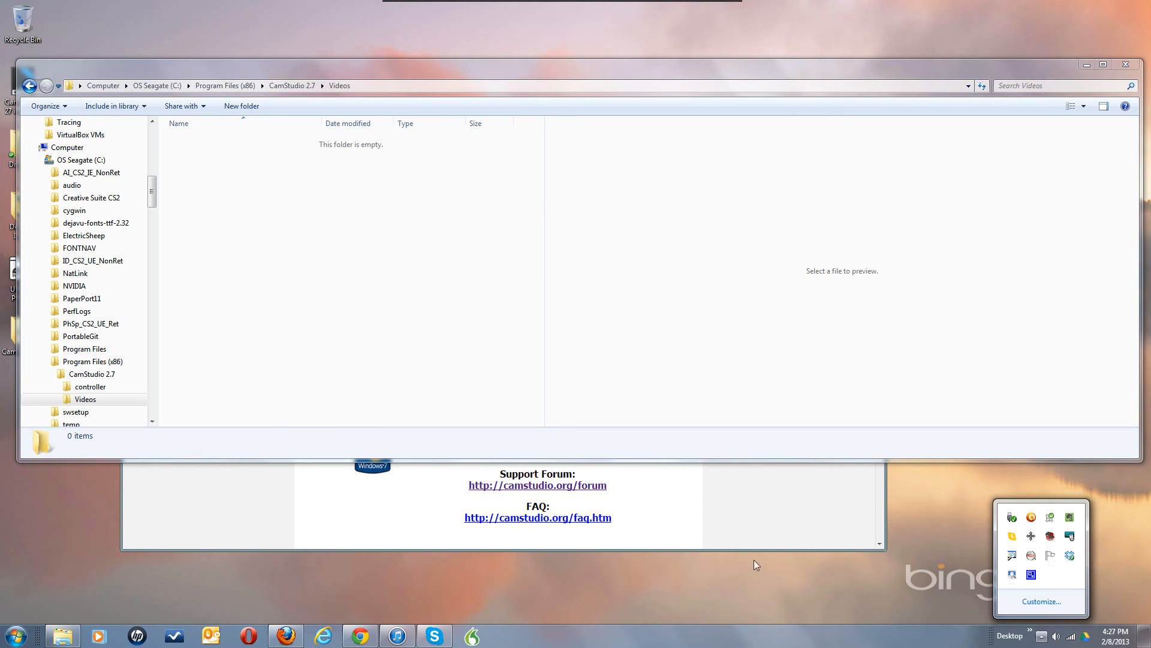
pyautogui.click(17, 634)
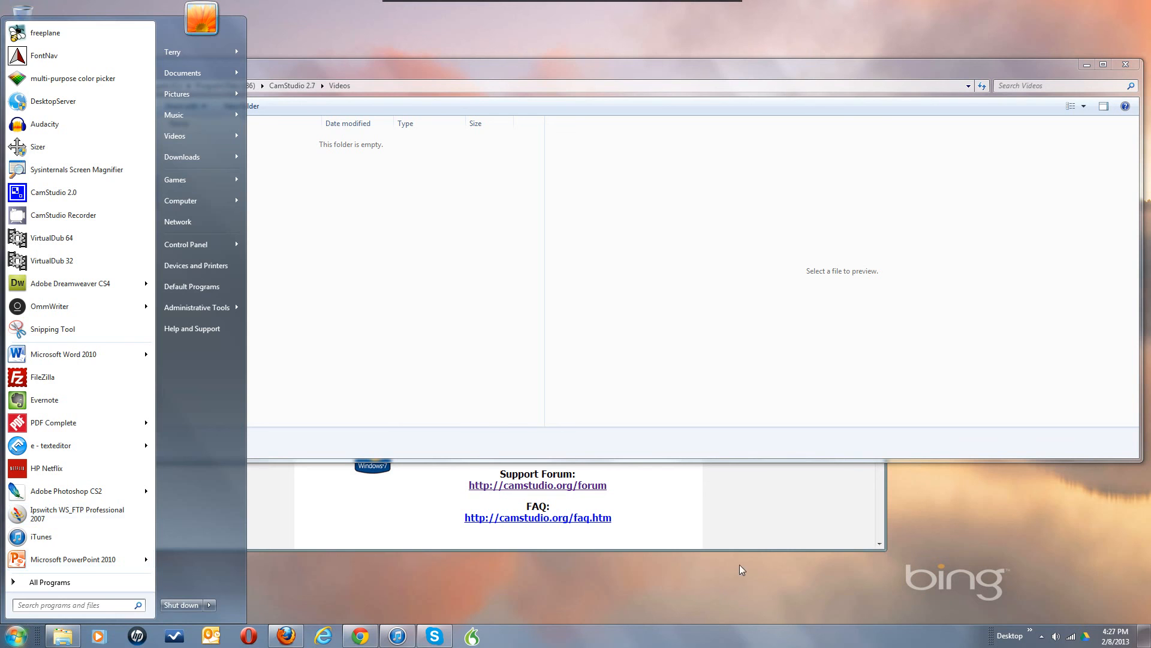
pyautogui.click(741, 521)
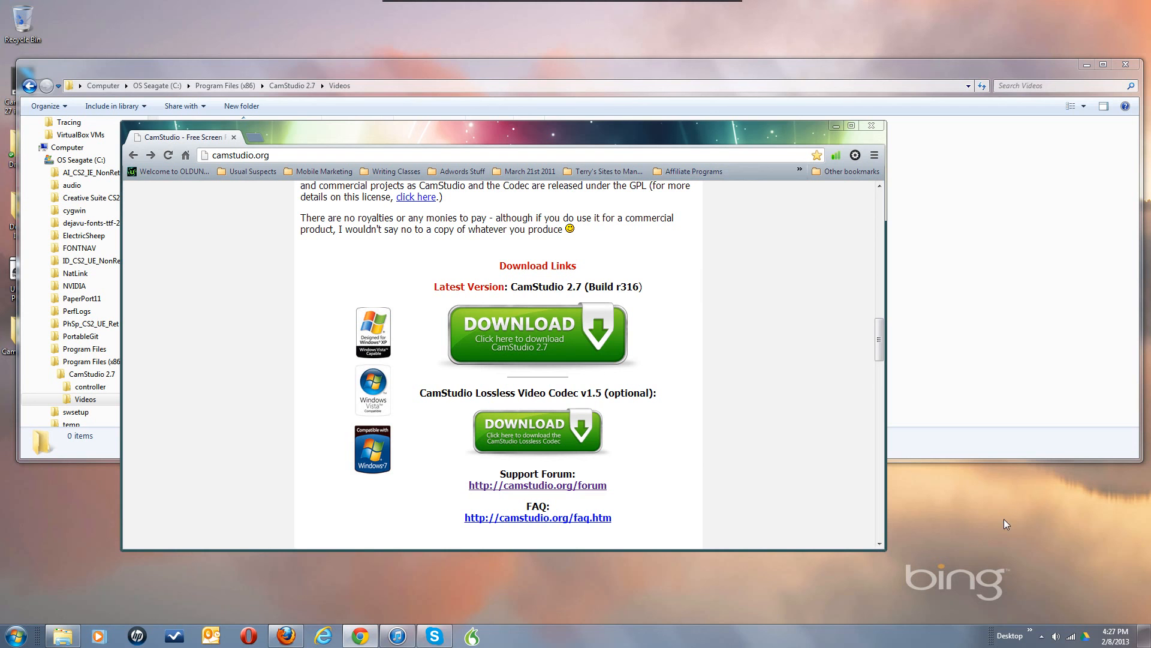
pyautogui.click(1043, 637)
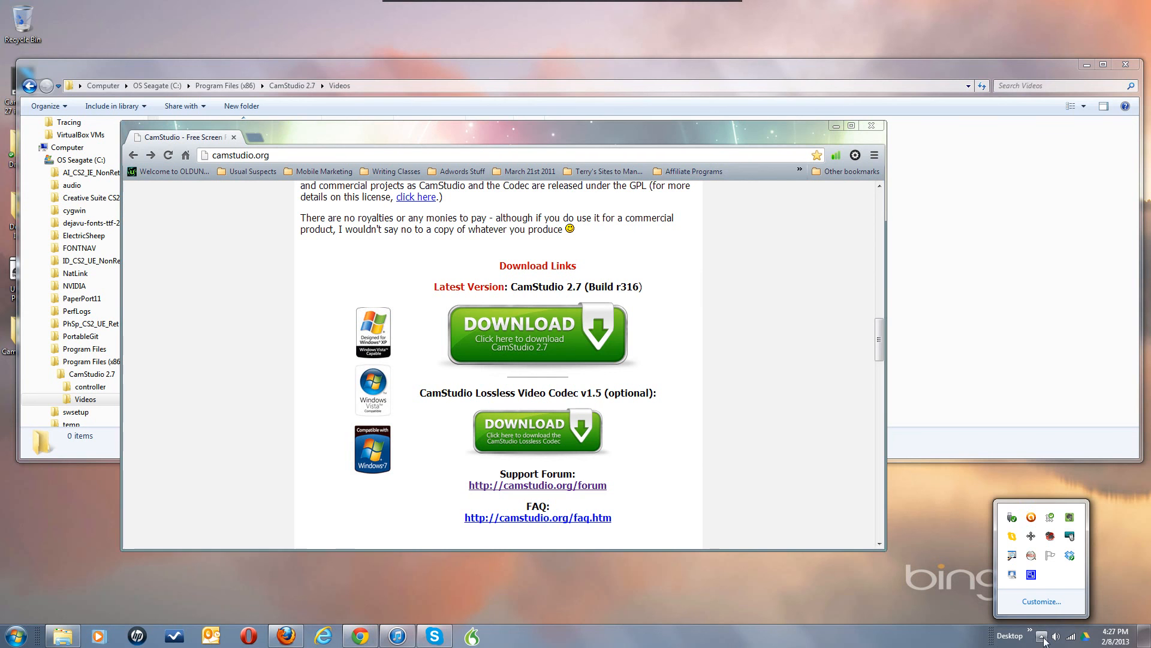
pyautogui.click(1031, 574)
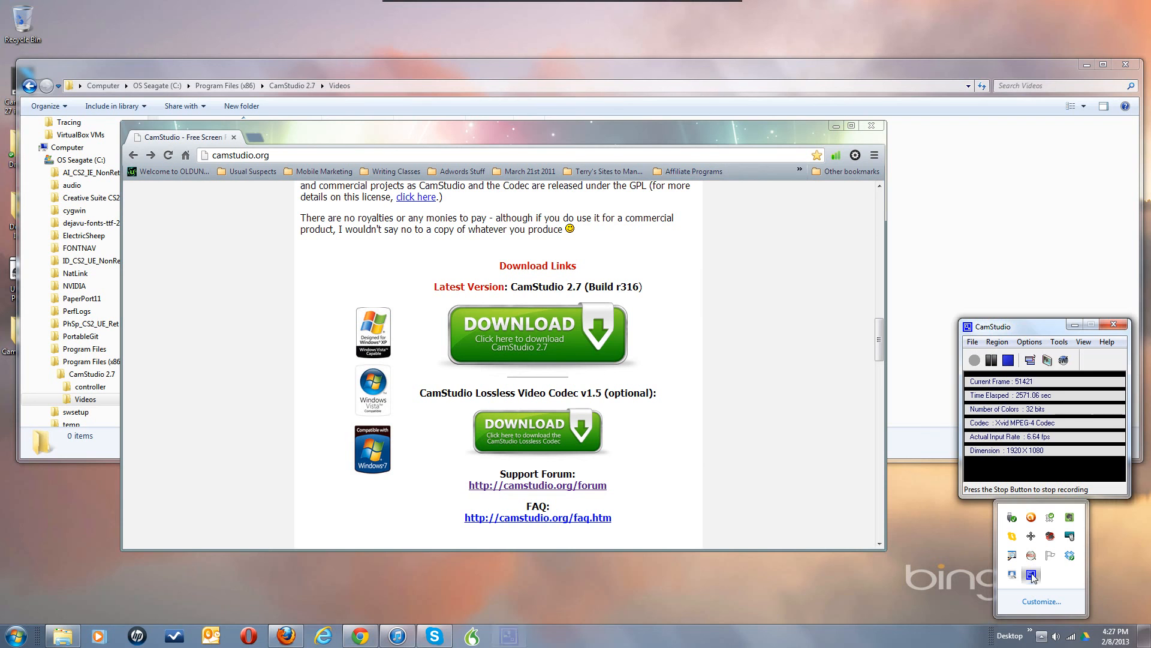